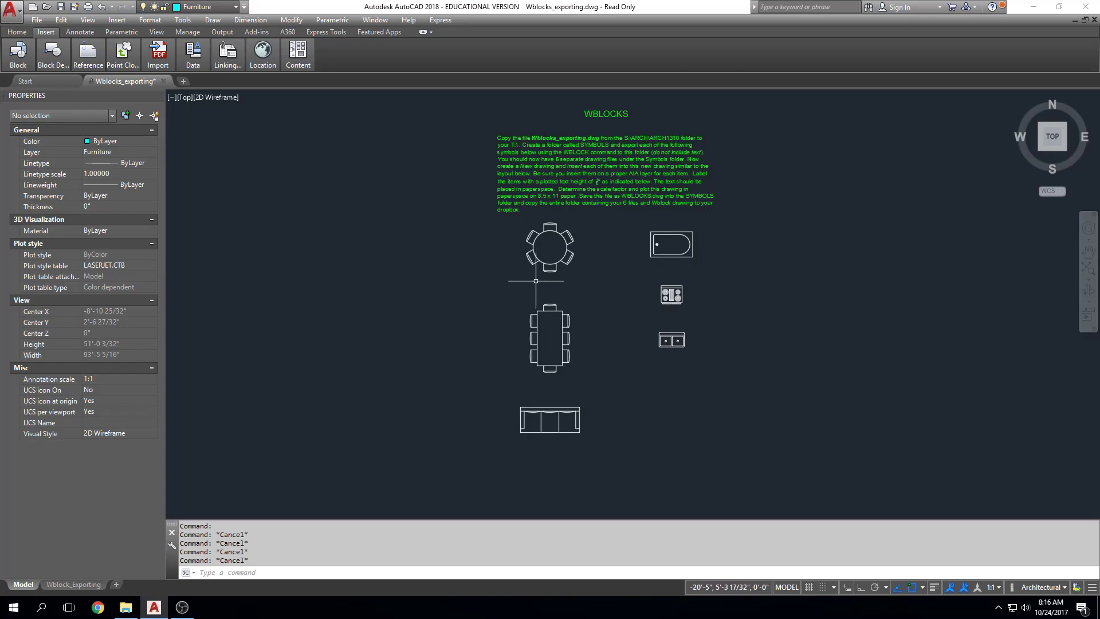
Step: Erase the WBLOCKS title and the instruction paragraph above the furniture and fixture symbols
middle_drag(645, 140, 644, 196)
scroll(644, 196, up, 5)
drag(737, 152, 584, 248)
key(Delete)
scroll(631, 293, down, 5)
key(Delete)
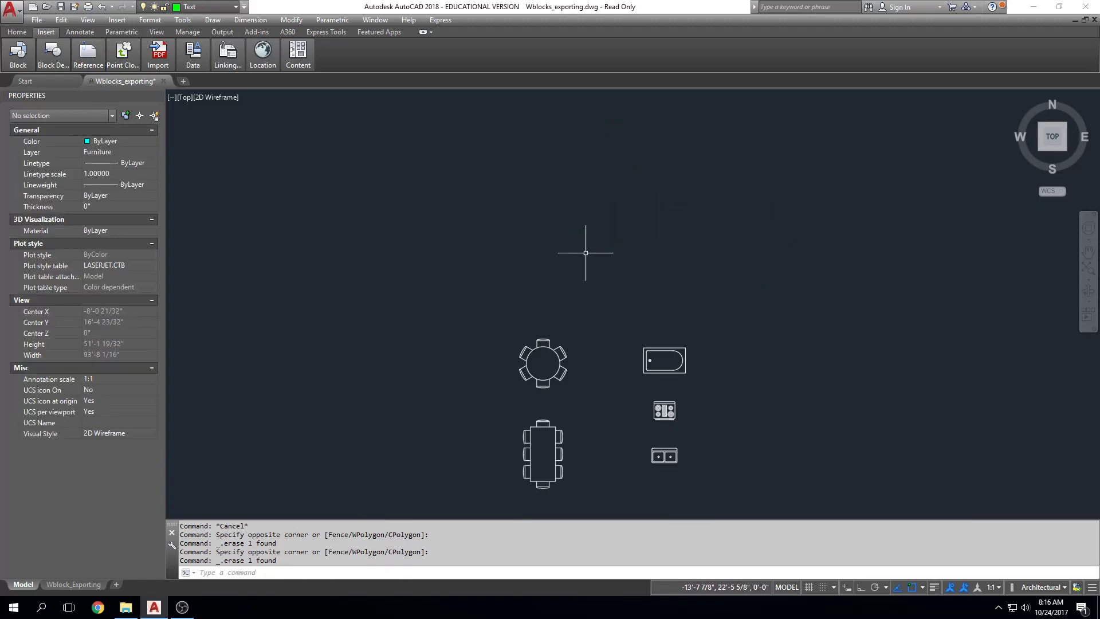
middle_drag(582, 252, 582, 227)
middle_click(583, 251)
middle_click(582, 251)
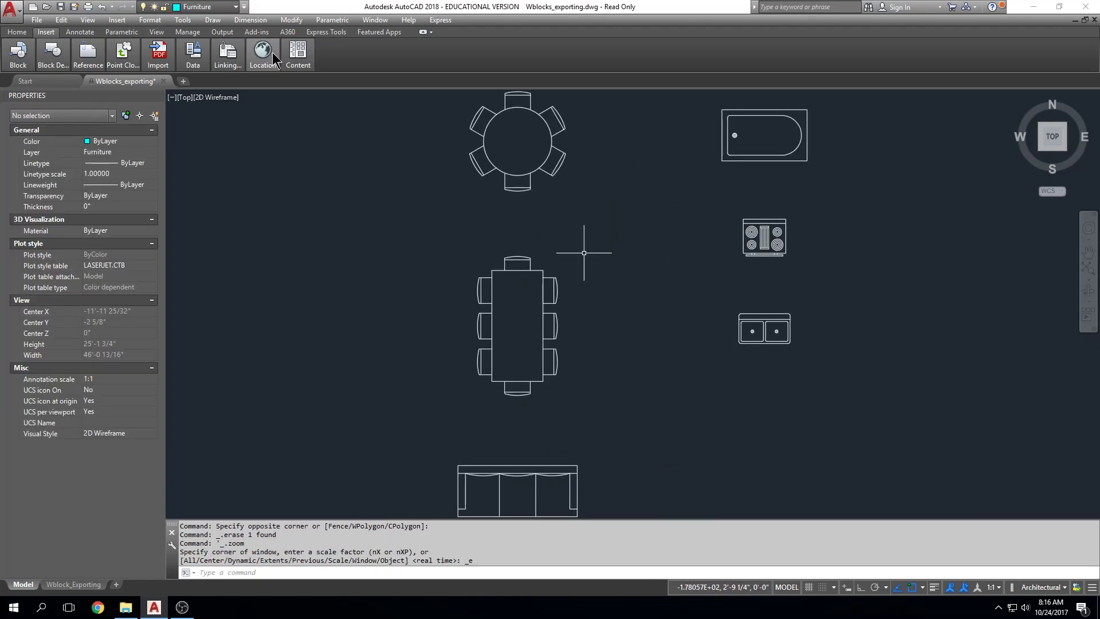
Step: Restore the ribbon to its full display with all Insert tools shown
click(424, 33)
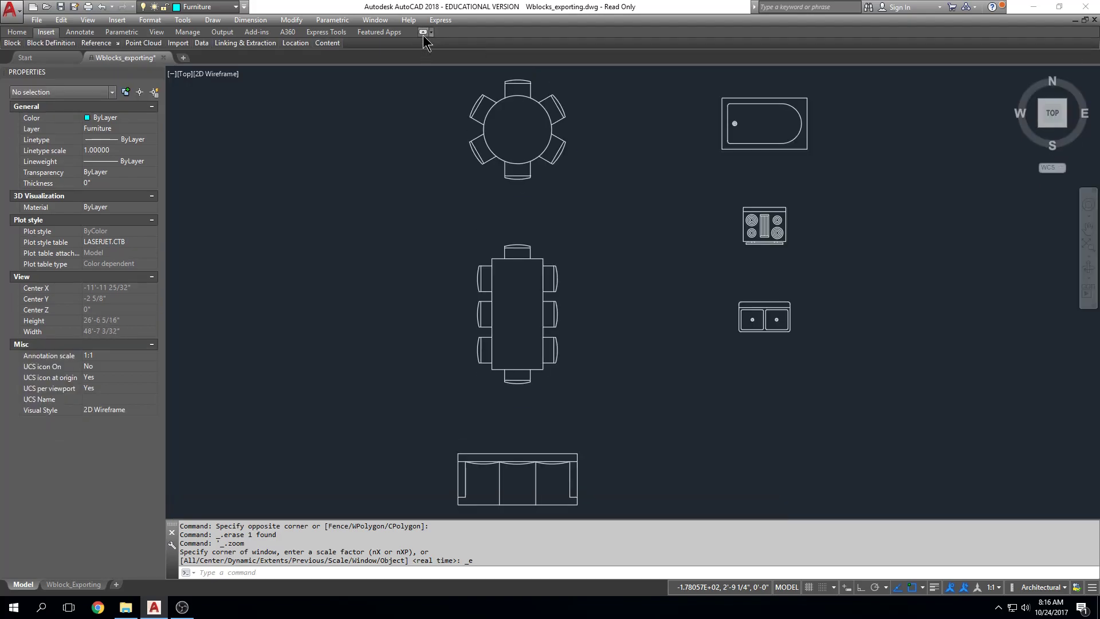
click(424, 32)
click(424, 32)
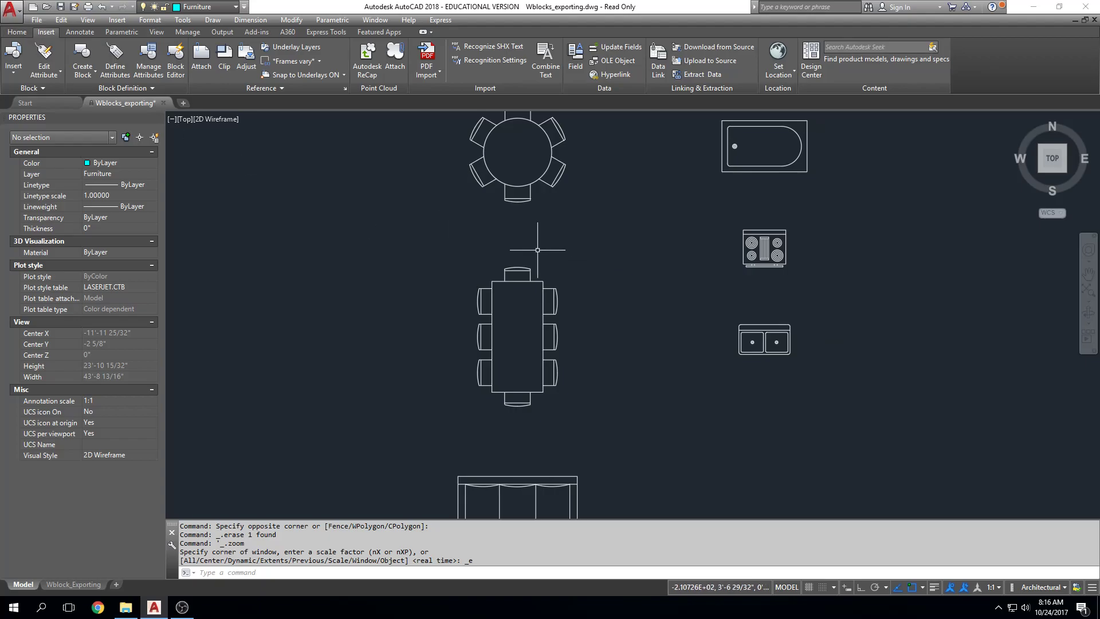
scroll(544, 272, down, 2)
middle_drag(556, 289, 528, 281)
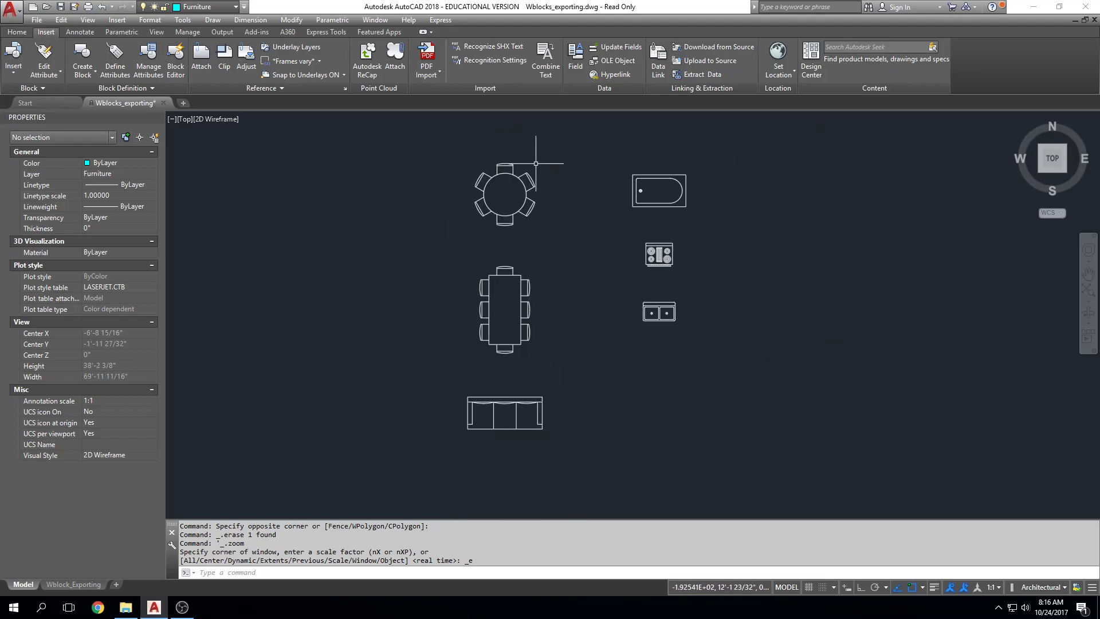
mouse_move(446, 146)
middle_down()
mouse_move(461, 178)
mouse_move(452, 140)
middle_up()
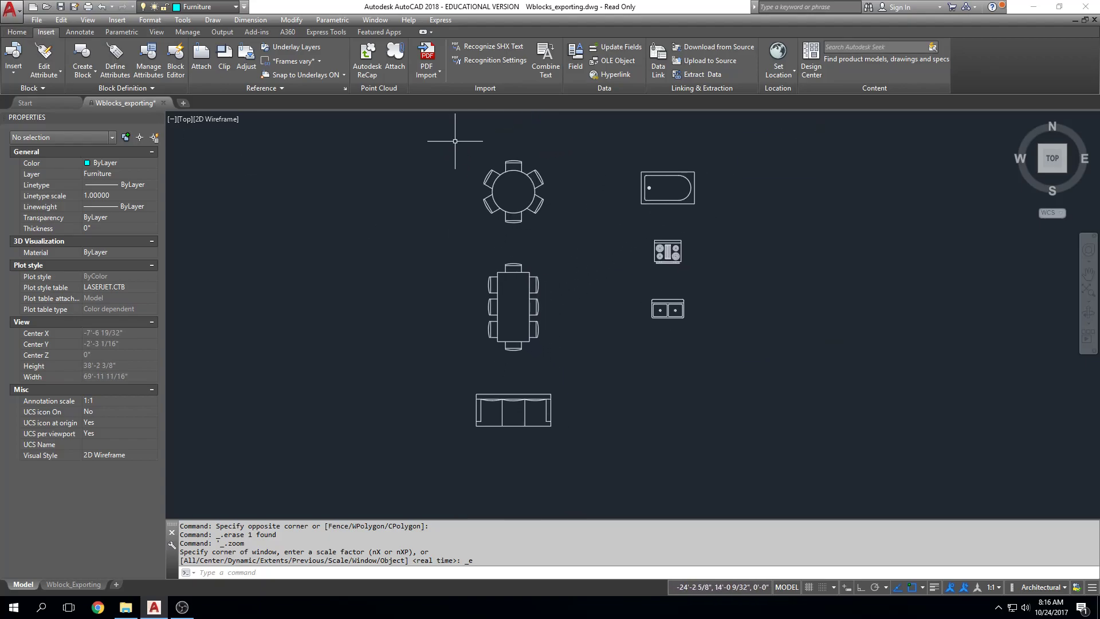
middle_drag(540, 197, 518, 211)
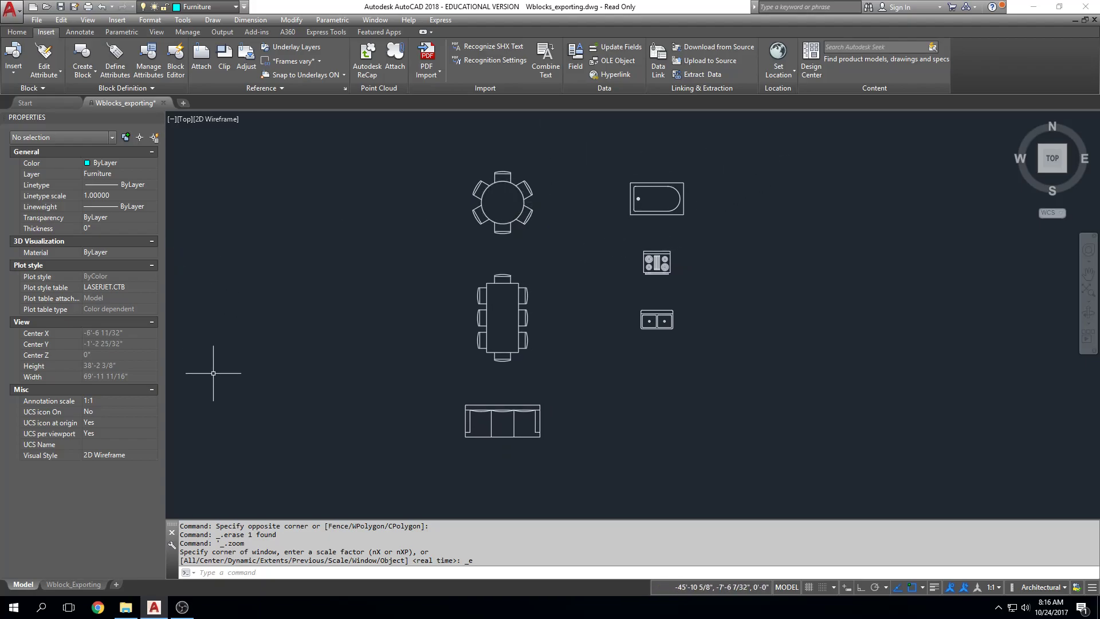
click(125, 607)
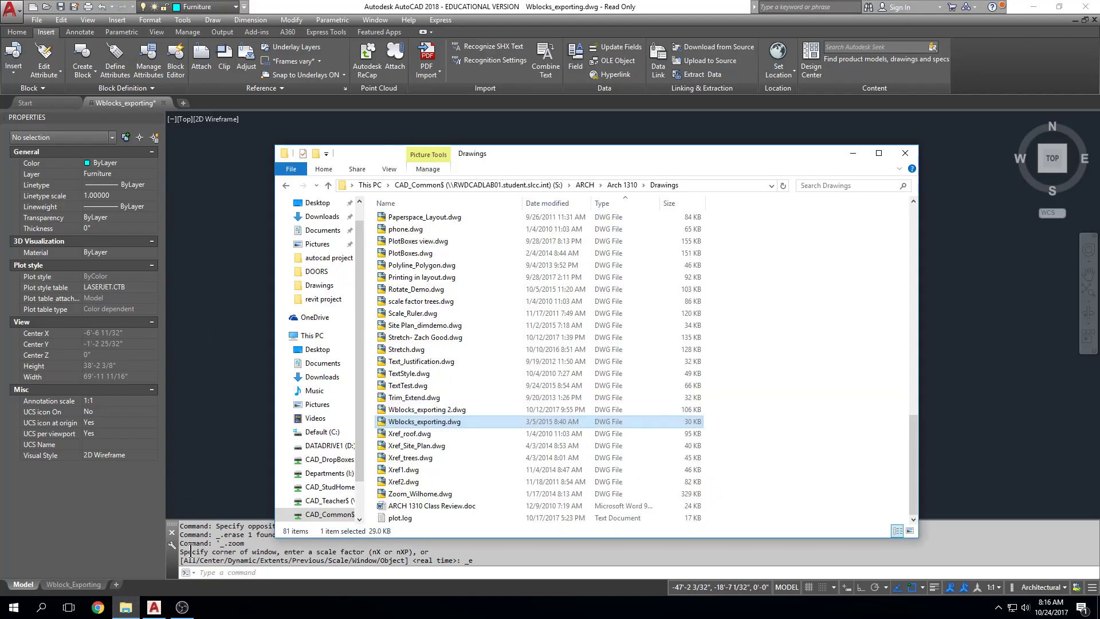
click(414, 397)
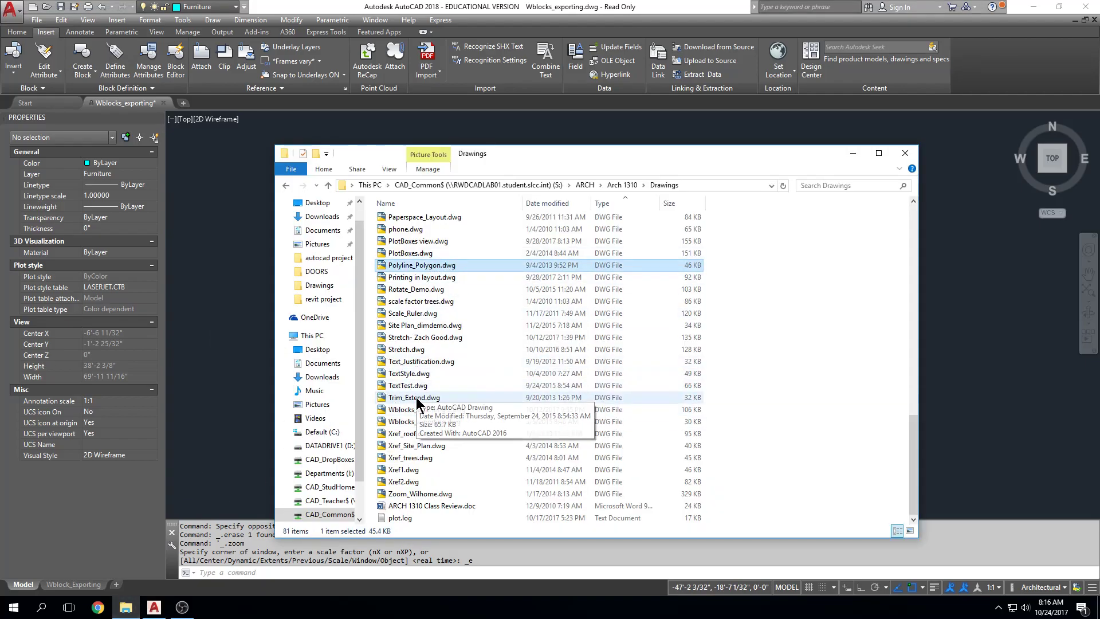
click(189, 292)
Step: Start opening a drawing and set the file selection location to the CAD_Common$ (S:) drive
click(36, 19)
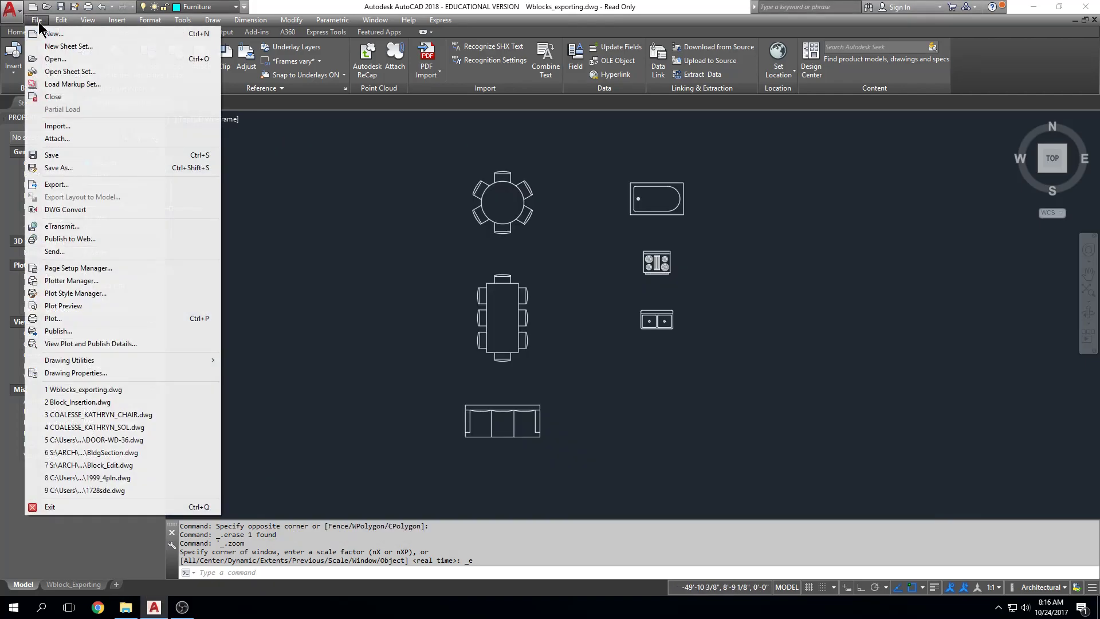
click(55, 59)
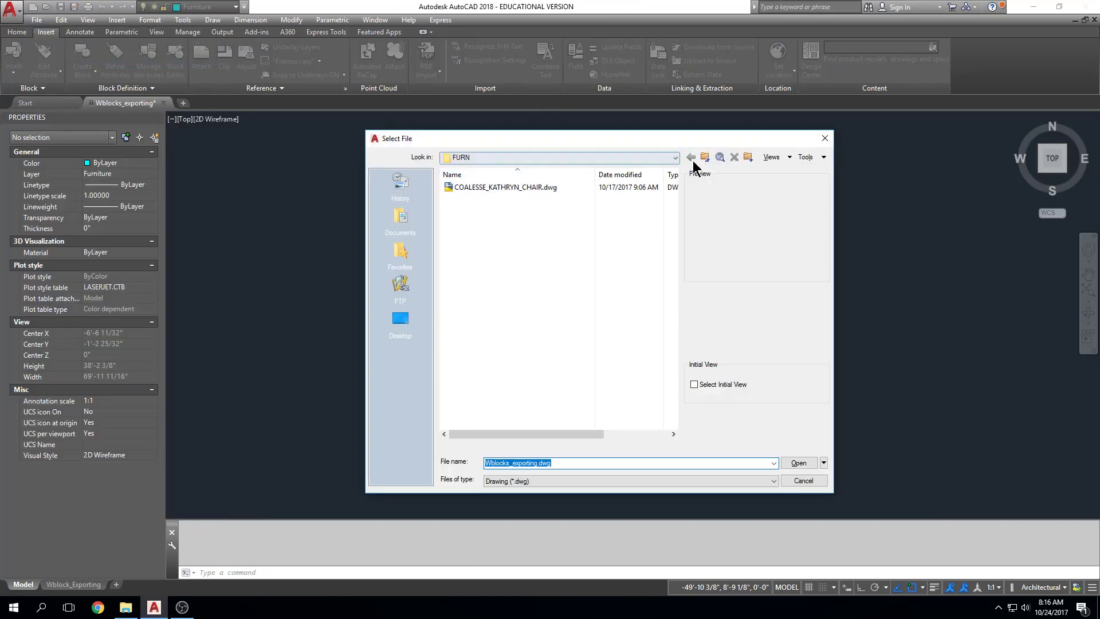
click(398, 321)
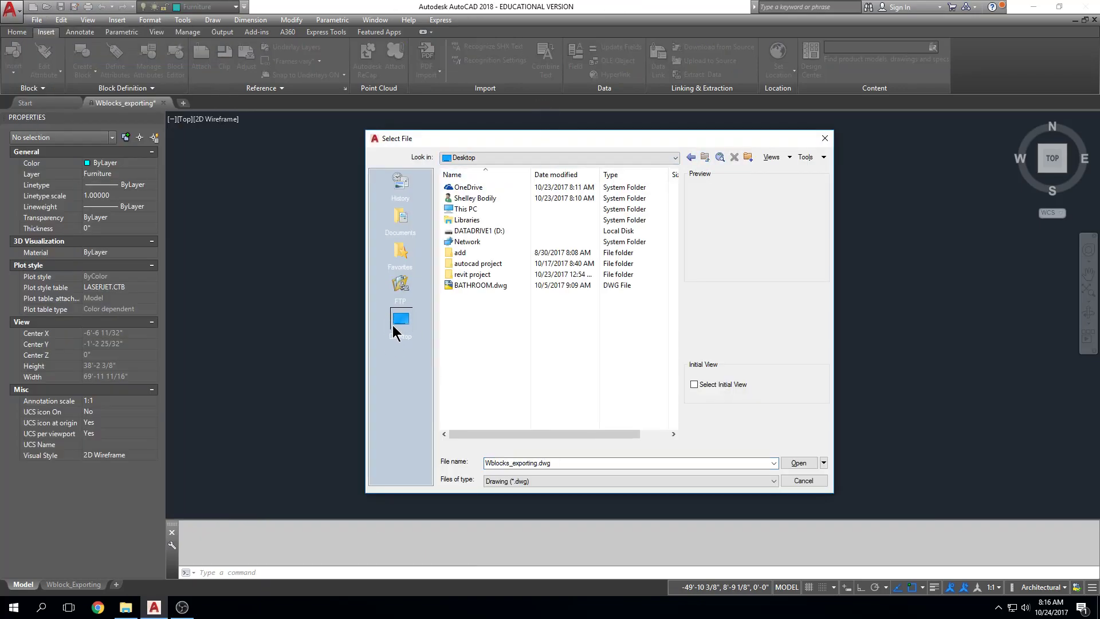
click(468, 241)
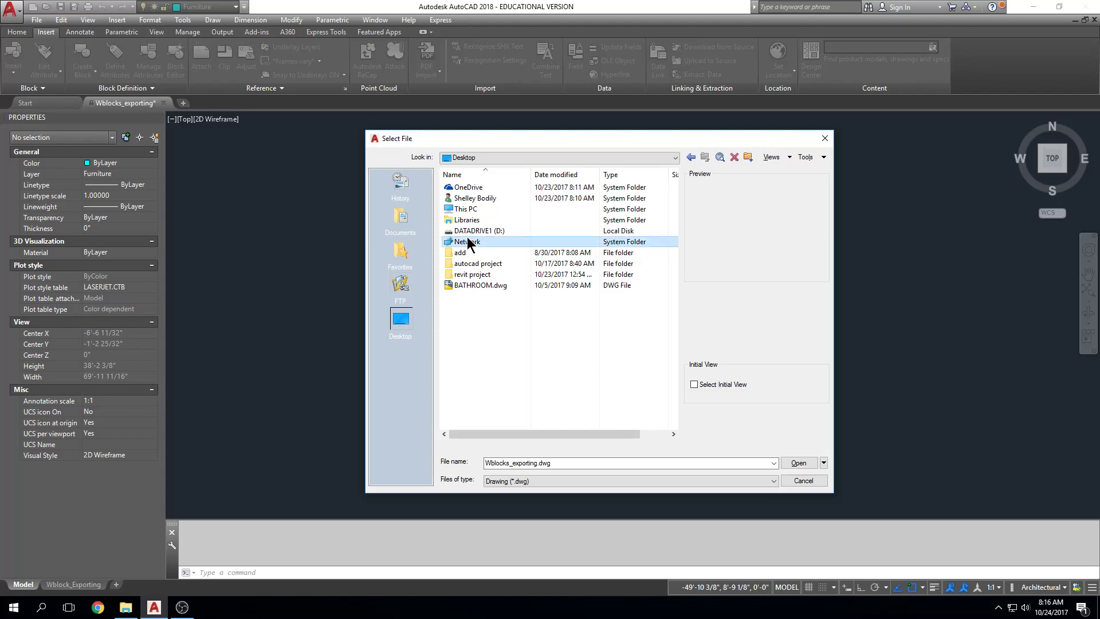
click(467, 156)
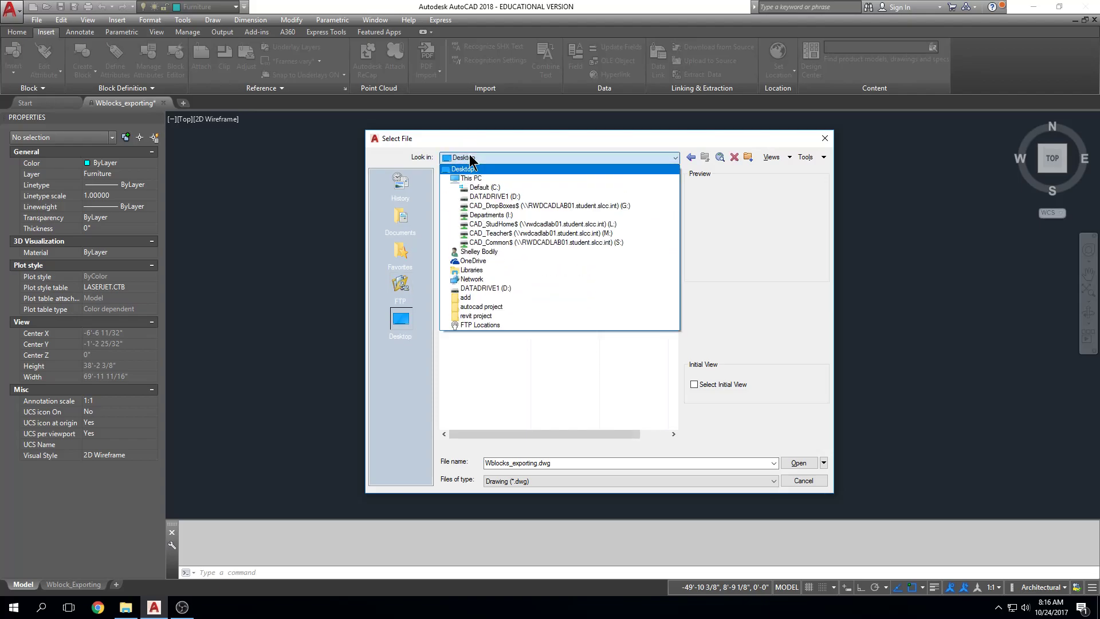
click(491, 242)
Step: Browse to the Drawings folder inside ARCH, Arch 1310
double_click(476, 188)
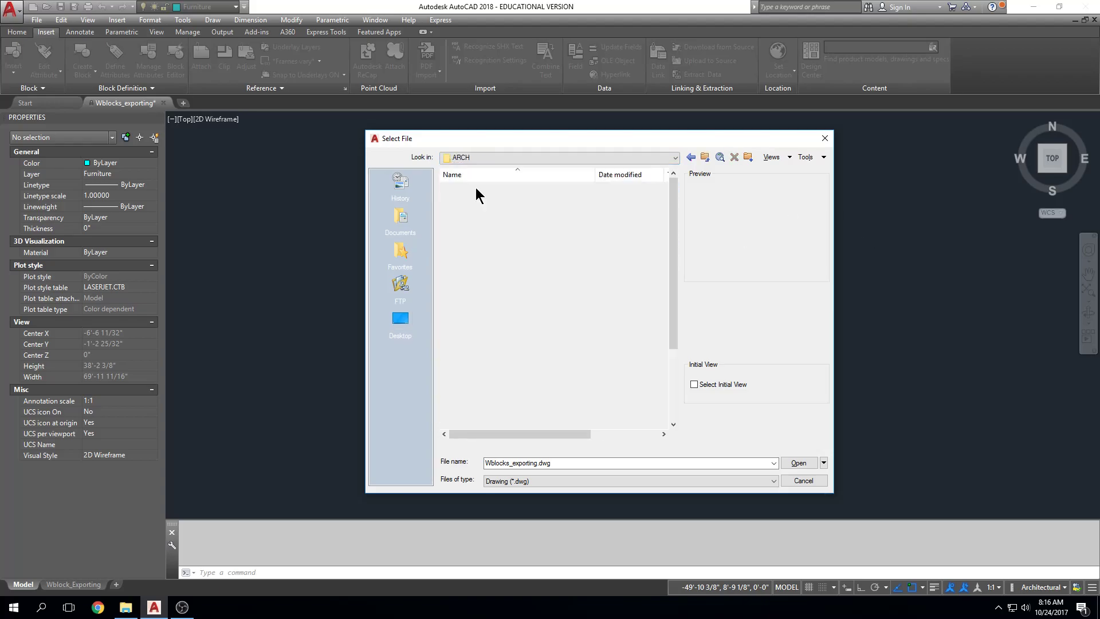
double_click(482, 245)
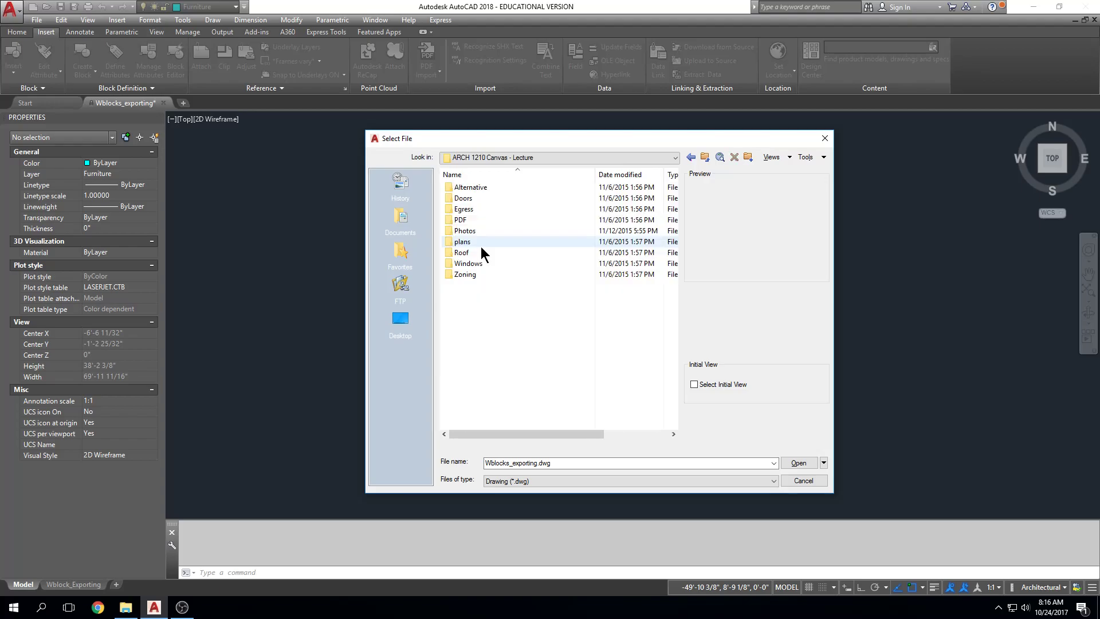
click(705, 161)
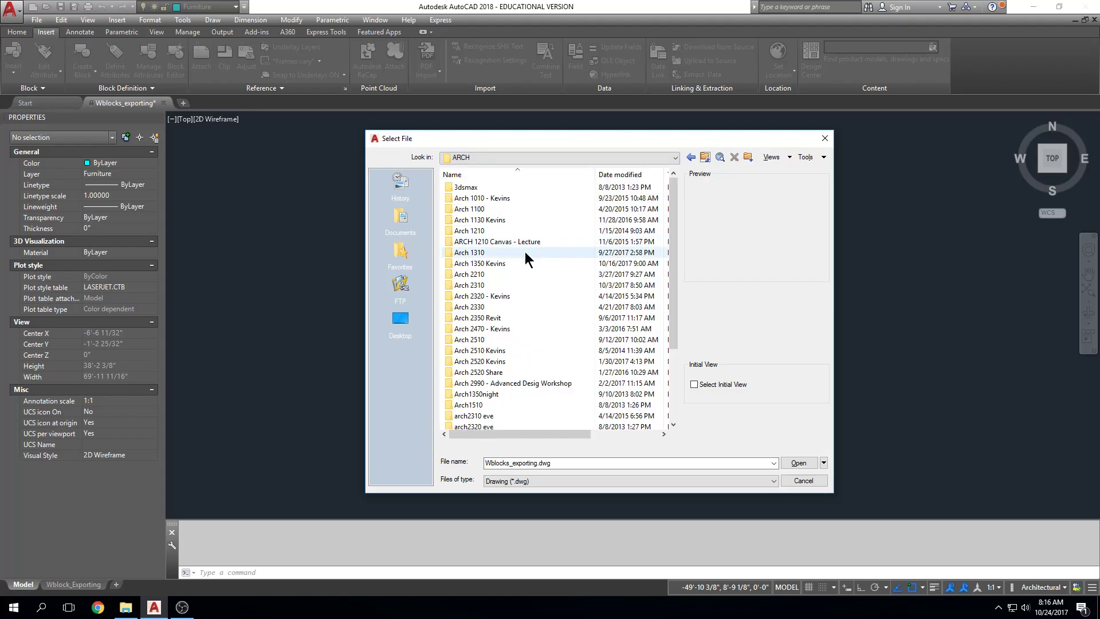
double_click(483, 250)
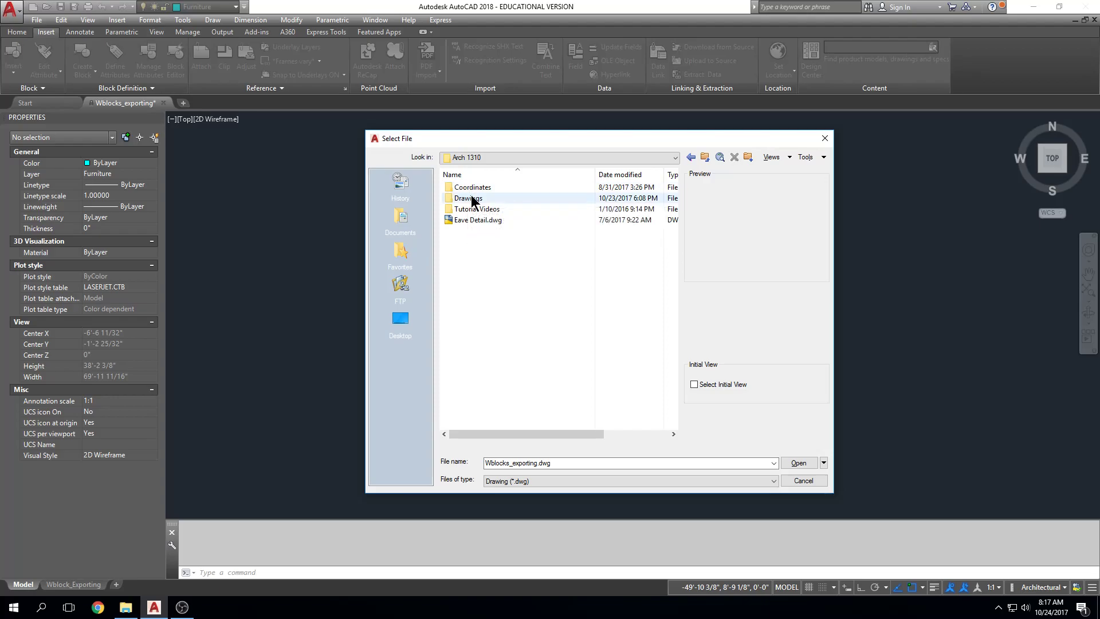
double_click(477, 198)
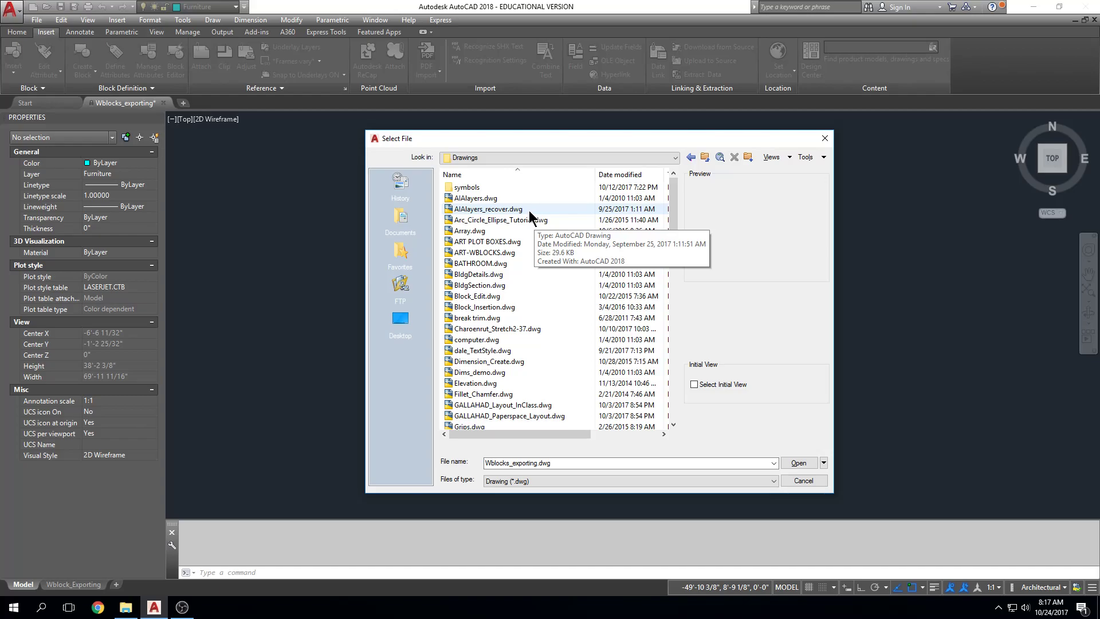
Step: Look through the previews of the drawings from Elevation.dwg down to Zoom_Wilhome.dwg for a suitable file
scroll(516, 358, down, 1)
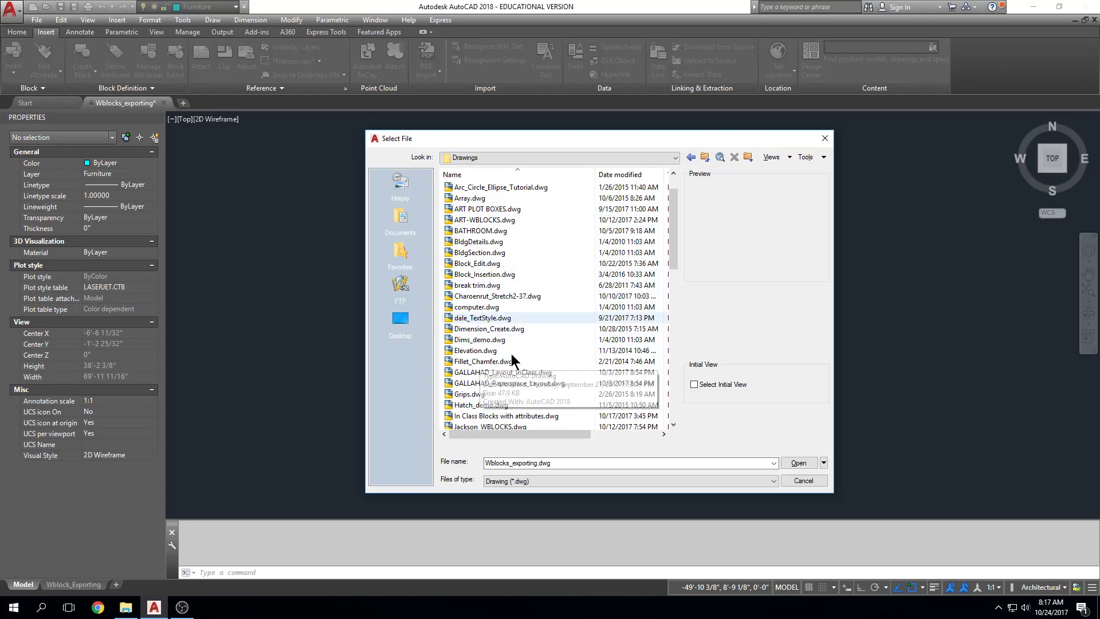
click(512, 352)
key(Down)
key(Down)
key(Down)
key(Down)
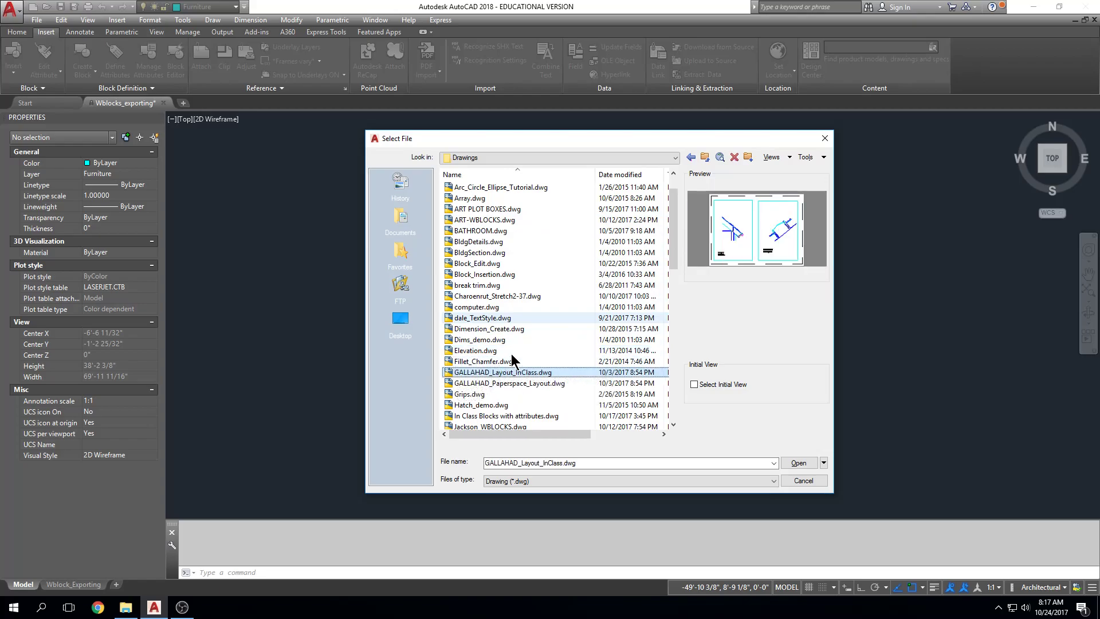
key(Down)
key(Down)
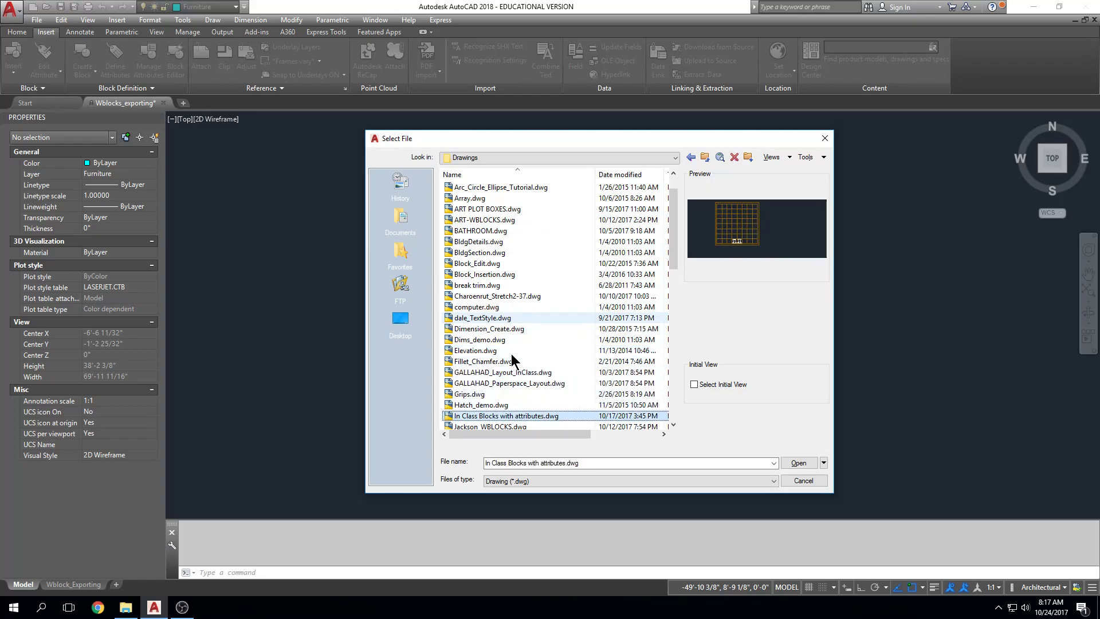
key(Down)
key(Down)
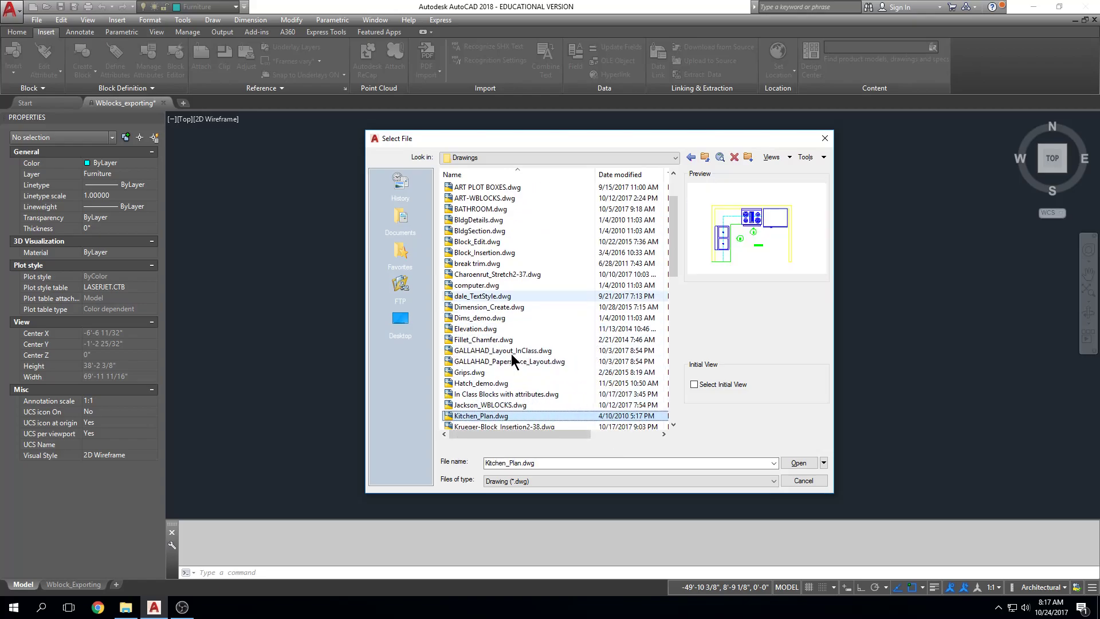
key(Down)
key(Down)
key(Down)
key(Down)
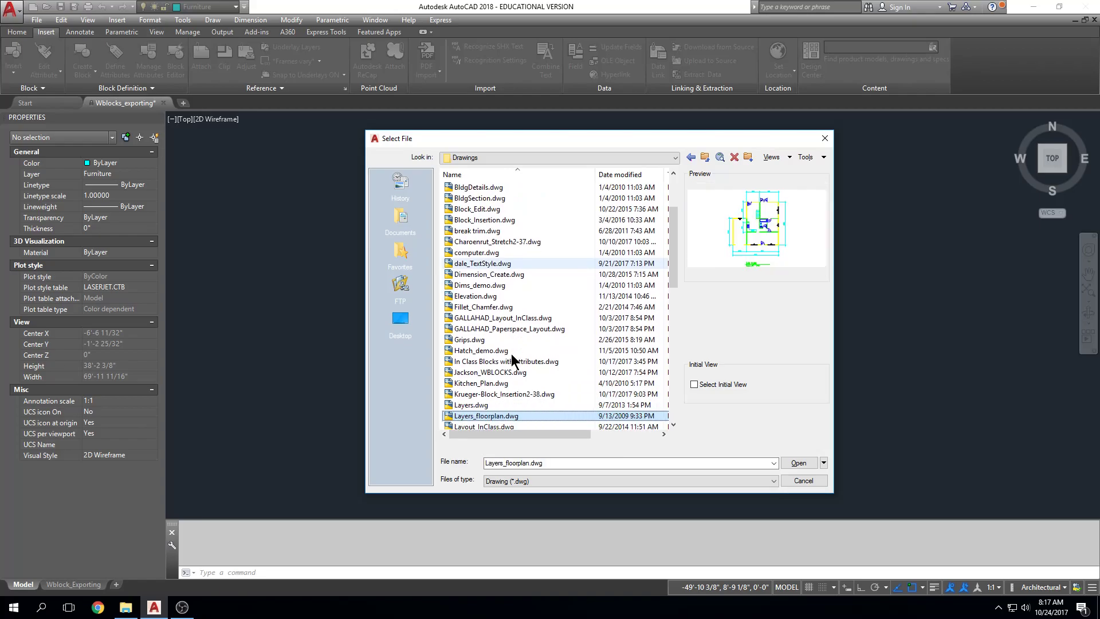
key(Down)
key(Down)
key(Down)
key(Down)
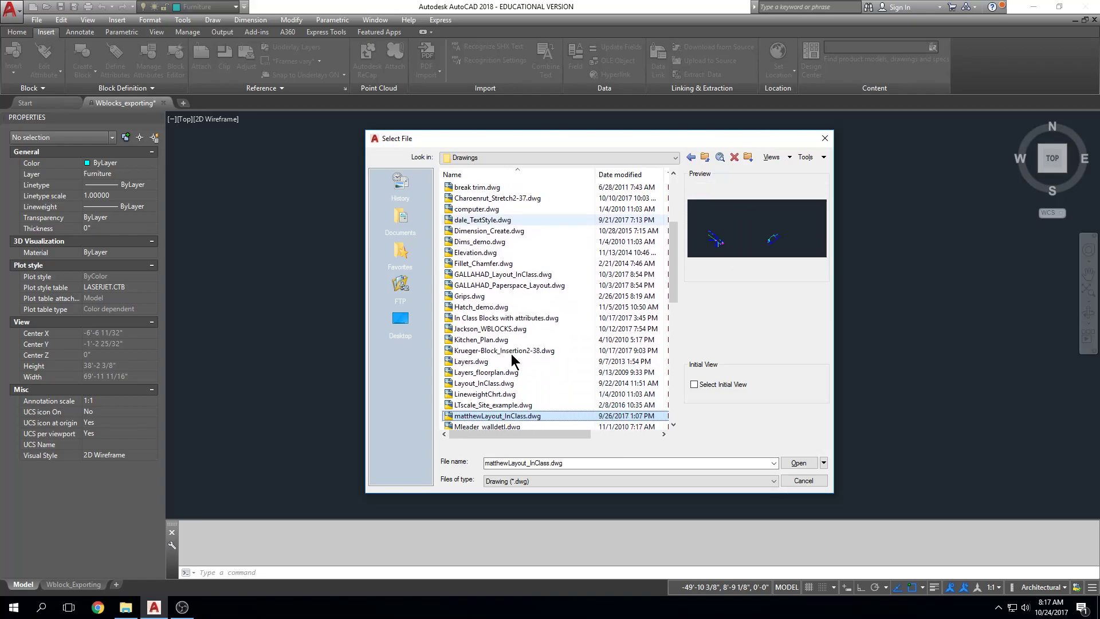
key(Down)
key(Down)
key(Down)
key(Down)
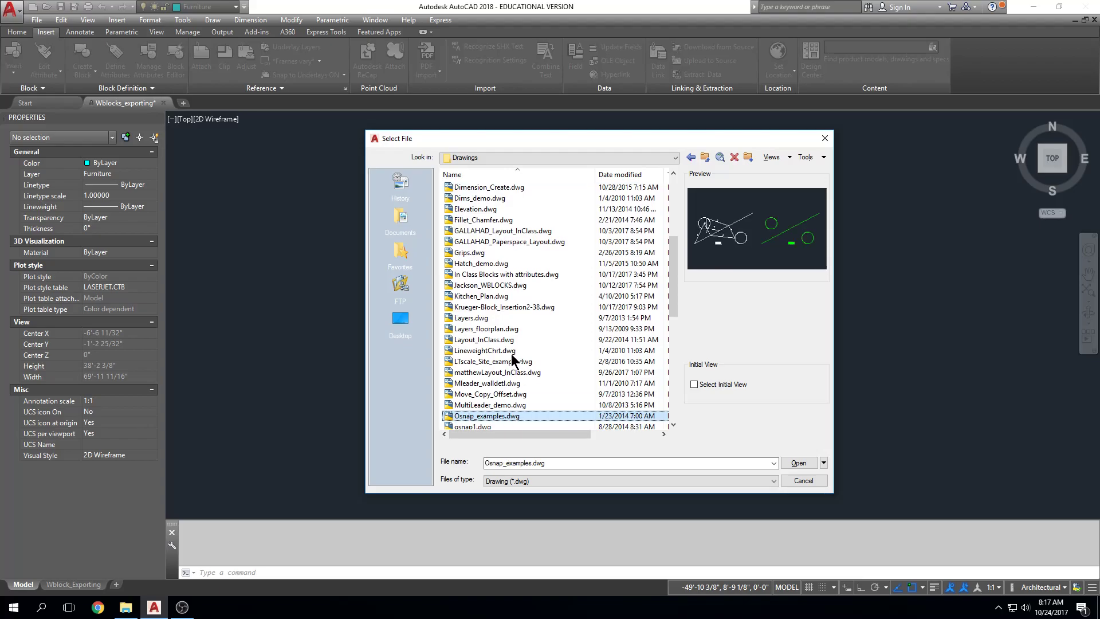
key(Down)
key(Down)
key(Down)
key(Down)
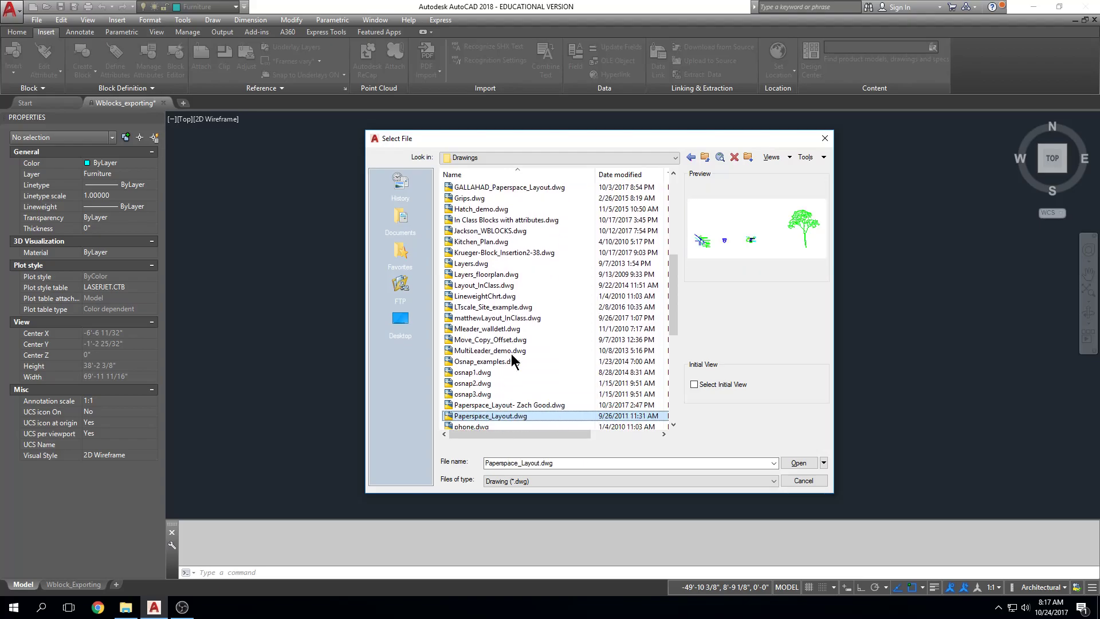
key(Down)
key(Down)
key(Down)
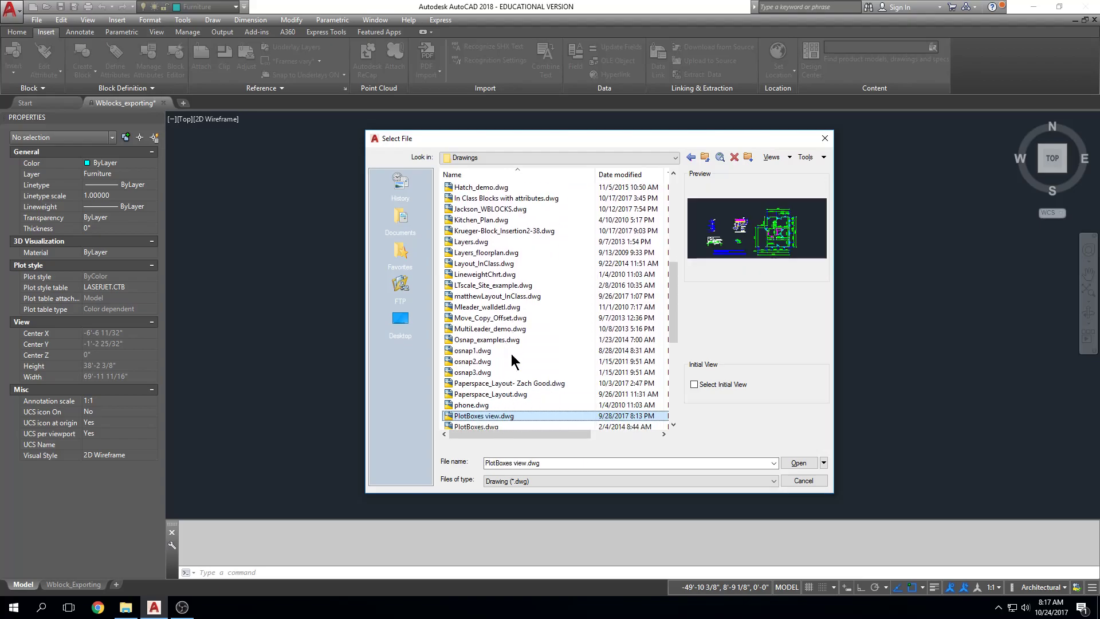
key(Down)
key(Down)
key(Down)
key(Down)
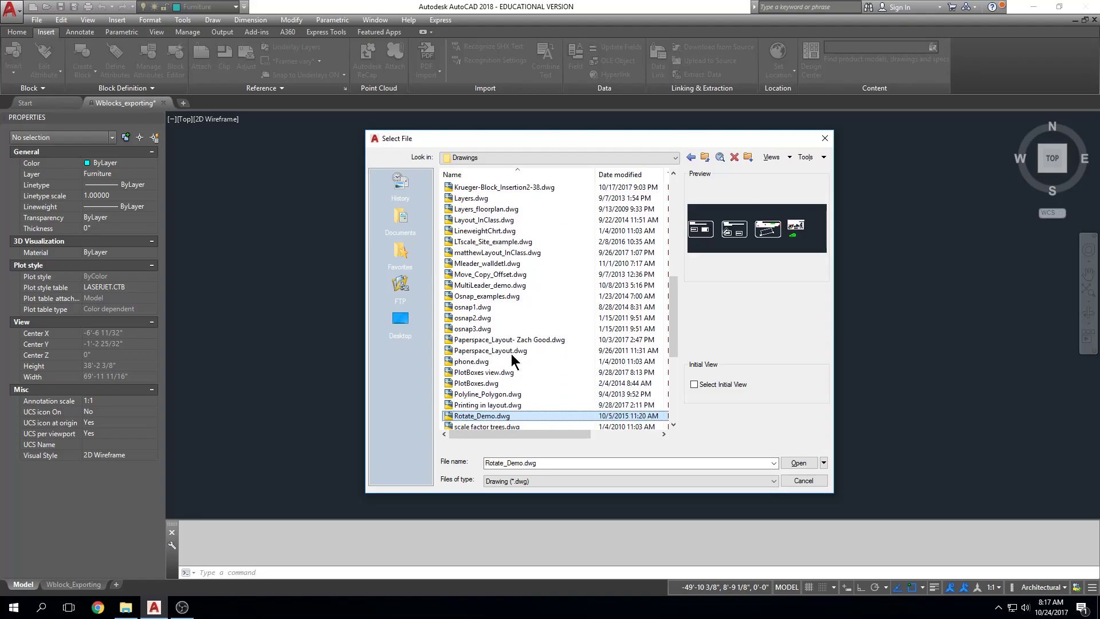
key(Down)
key(Down)
key(Down)
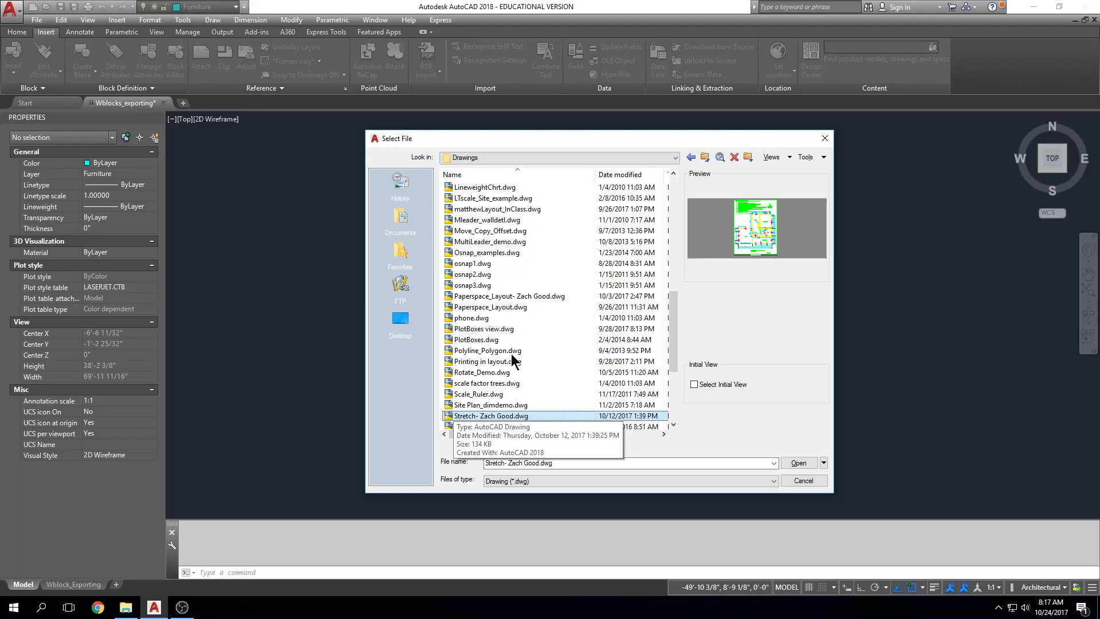
key(Down)
key(Down)
key(Down)
key(Down)
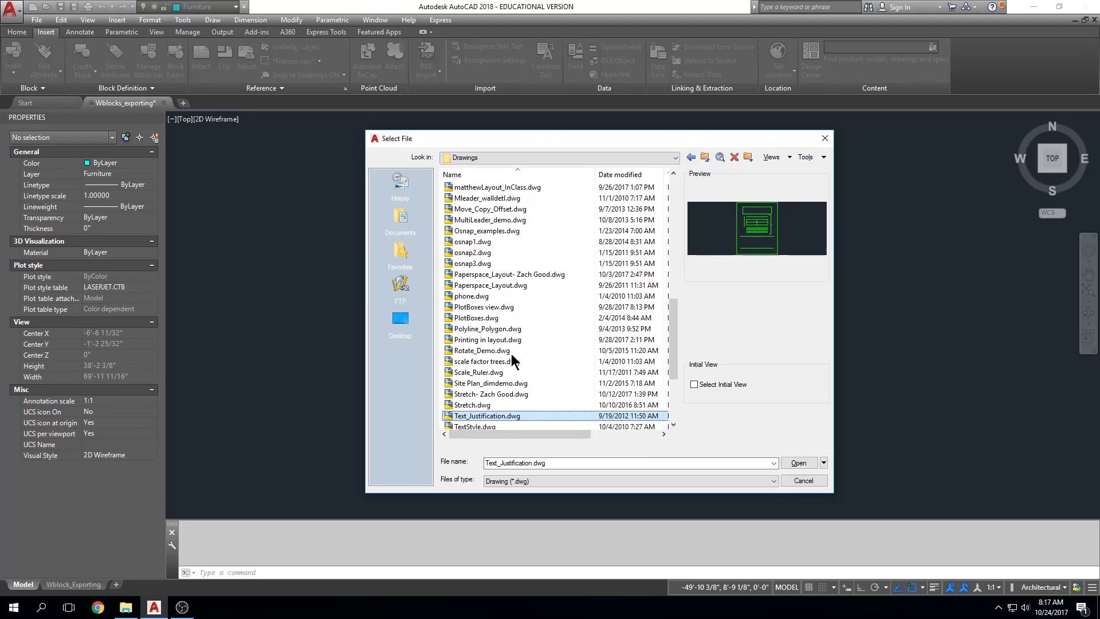
key(Down)
key(Down)
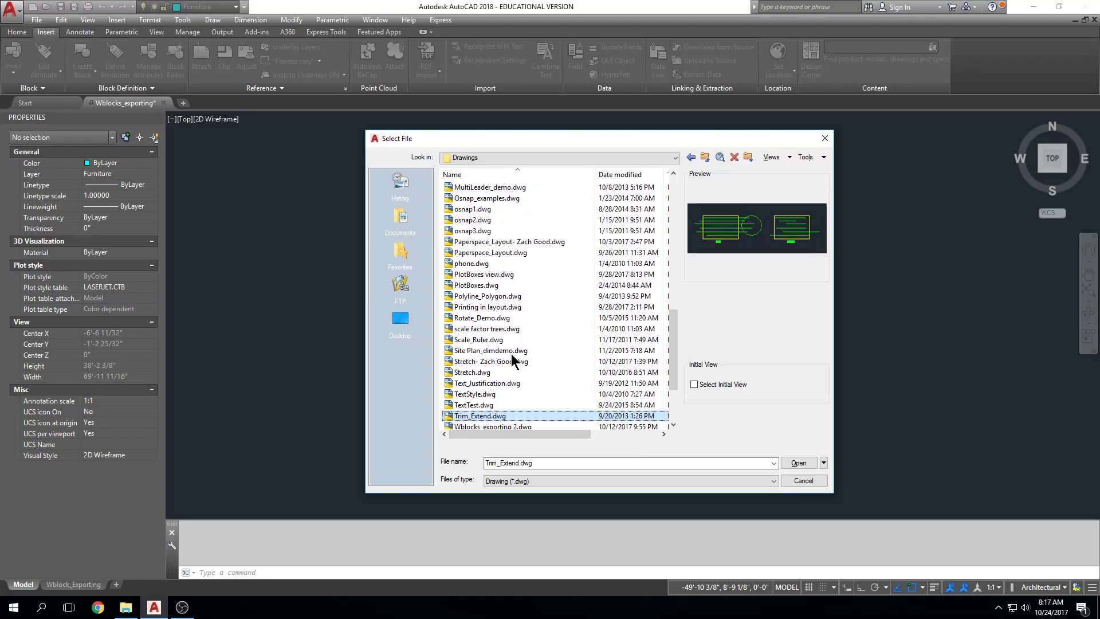
key(Down)
key(Down)
key(Down)
key(Down)
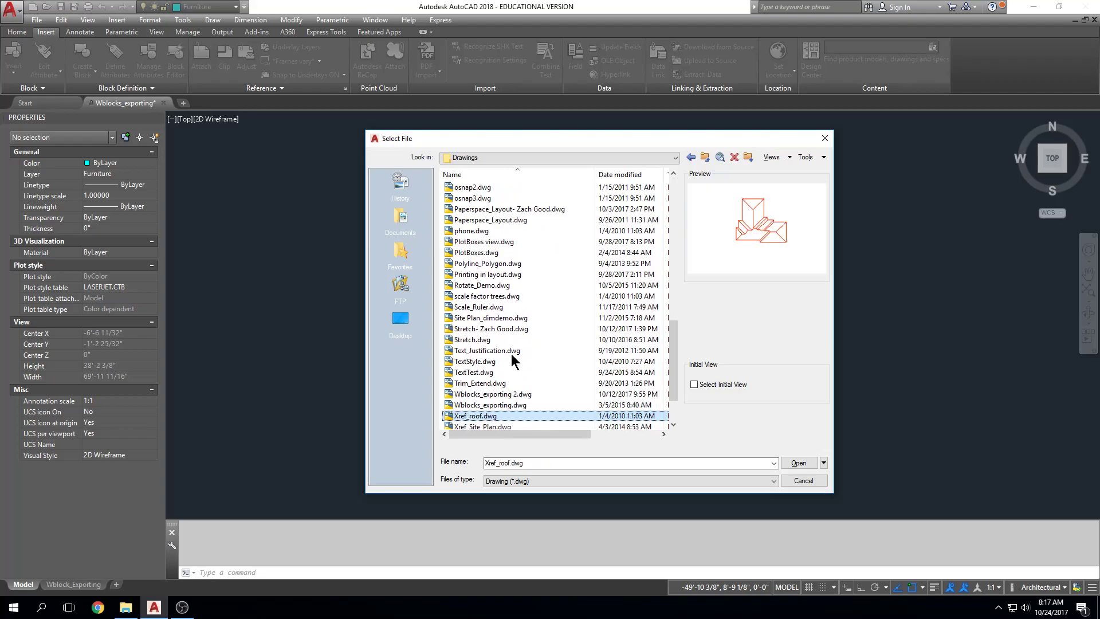
key(Down)
key(Down)
key(Down)
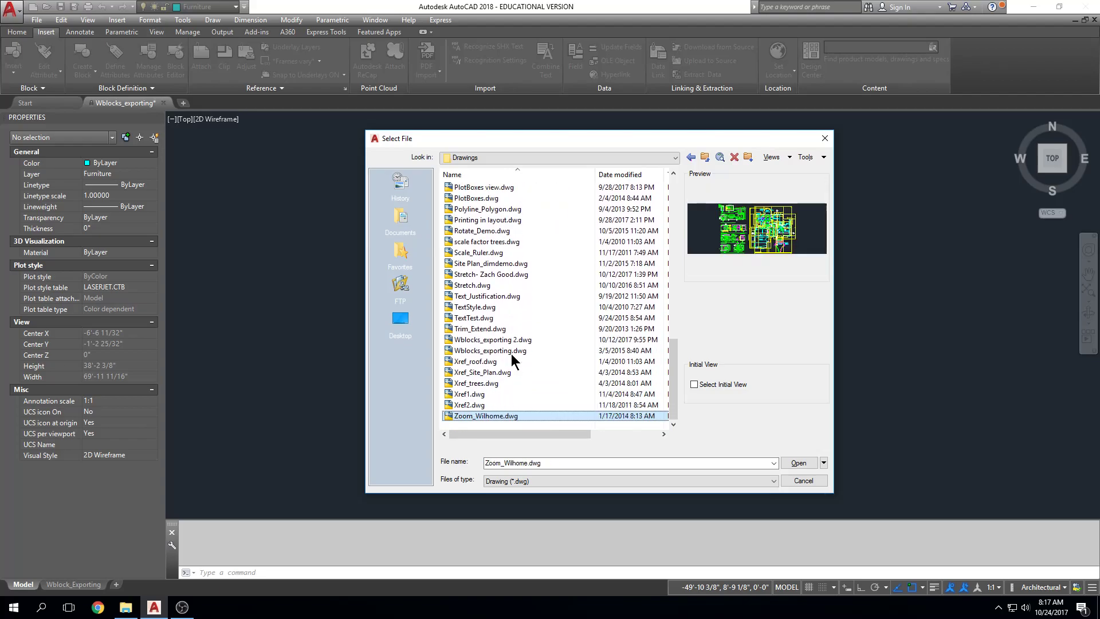
Step: Look back through the drawing previews from Zoom_Wilhome.dwg up past Fillet_Chamfer.dwg for a floor plan with doors and windows
key(Up)
key(Up)
key(Up)
key(Up)
key(Up)
key(Up)
key(Up)
key(Up)
key(Up)
key(Up)
key(Up)
key(Up)
key(Up)
key(Up)
key(Up)
key(Up)
key(Up)
key(Up)
key(Up)
key(Up)
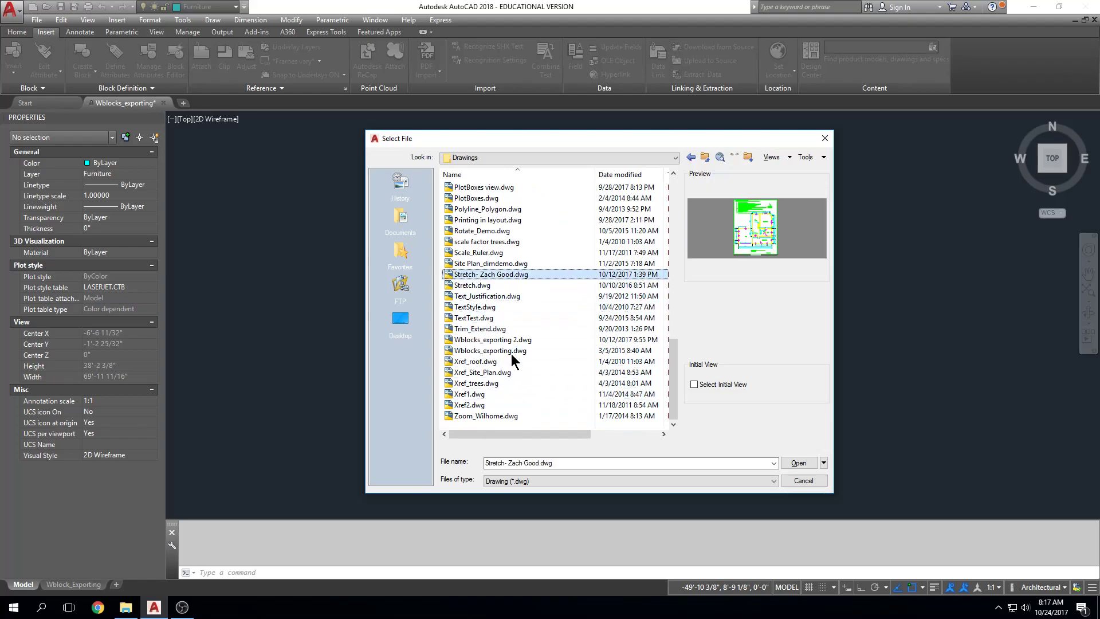
key(Up)
key(Up)
key(Up)
key(Up)
key(Up)
key(Up)
key(Up)
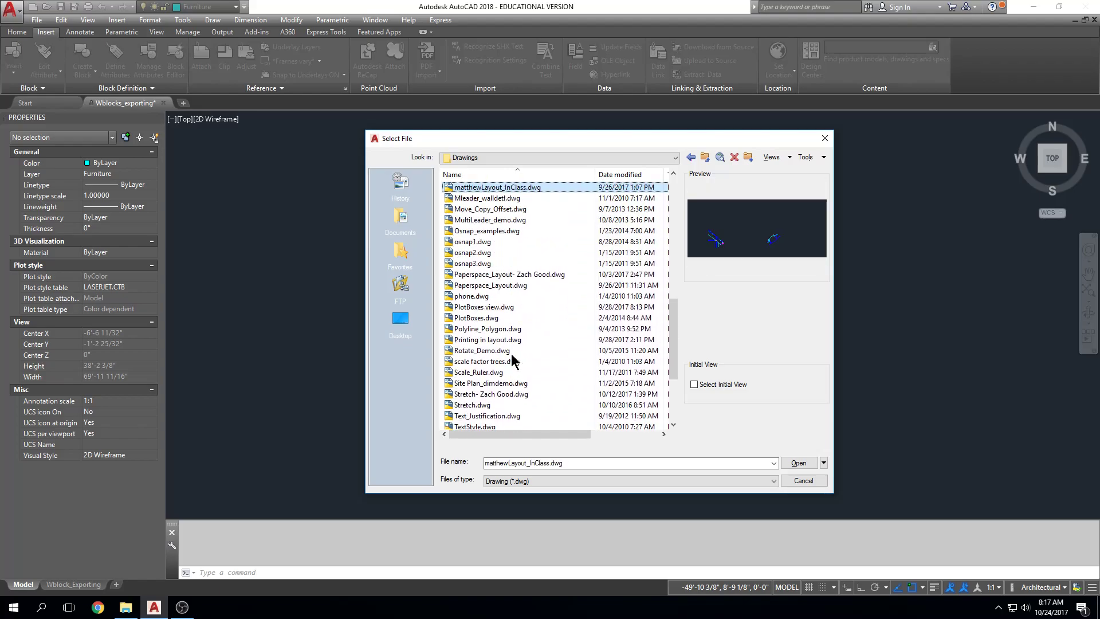
key(Up)
key(Up)
key(Up)
key(Up)
key(Up)
key(Up)
key(Up)
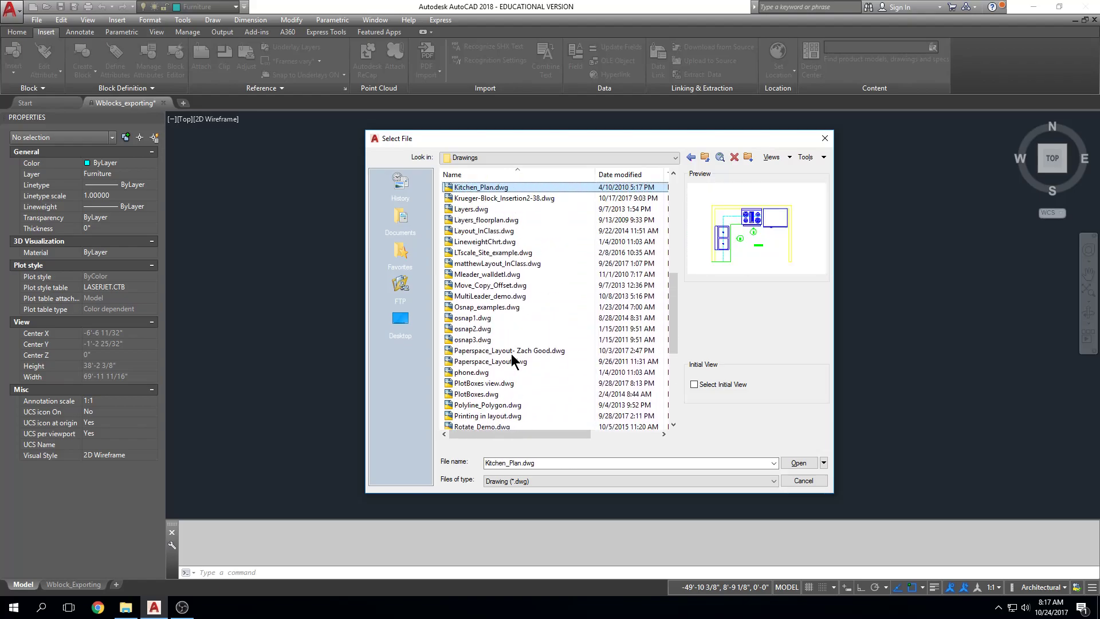
key(Up)
key(Up)
key(Up)
key(Up)
key(Up)
key(Up)
key(Up)
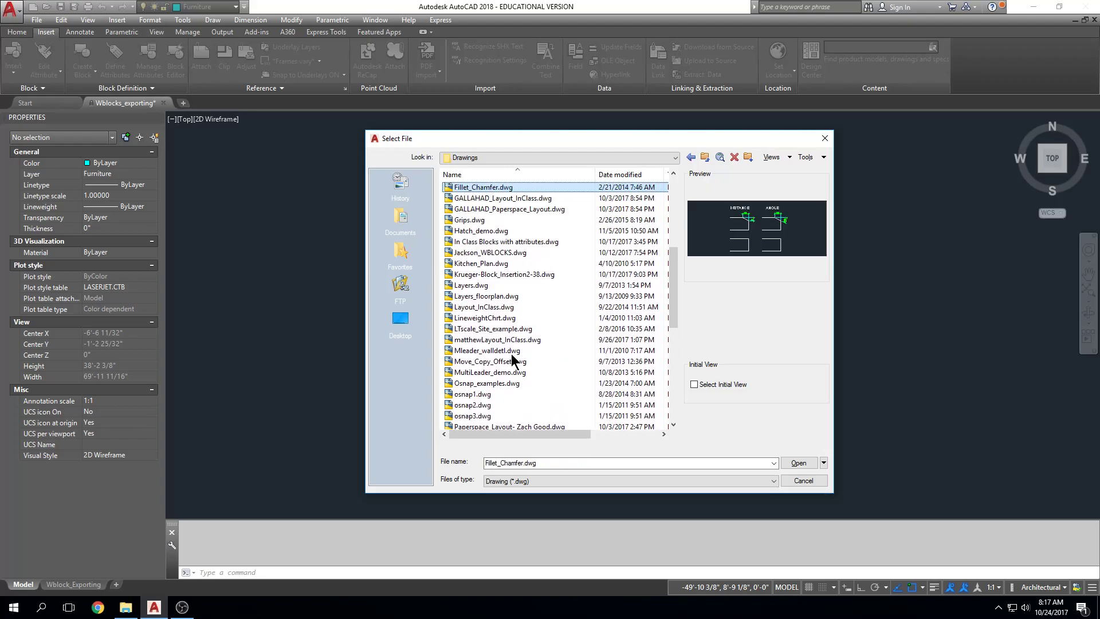
key(Up)
key(Up)
Step: Open Dims_demo.dwg as a read-only file
key(Down)
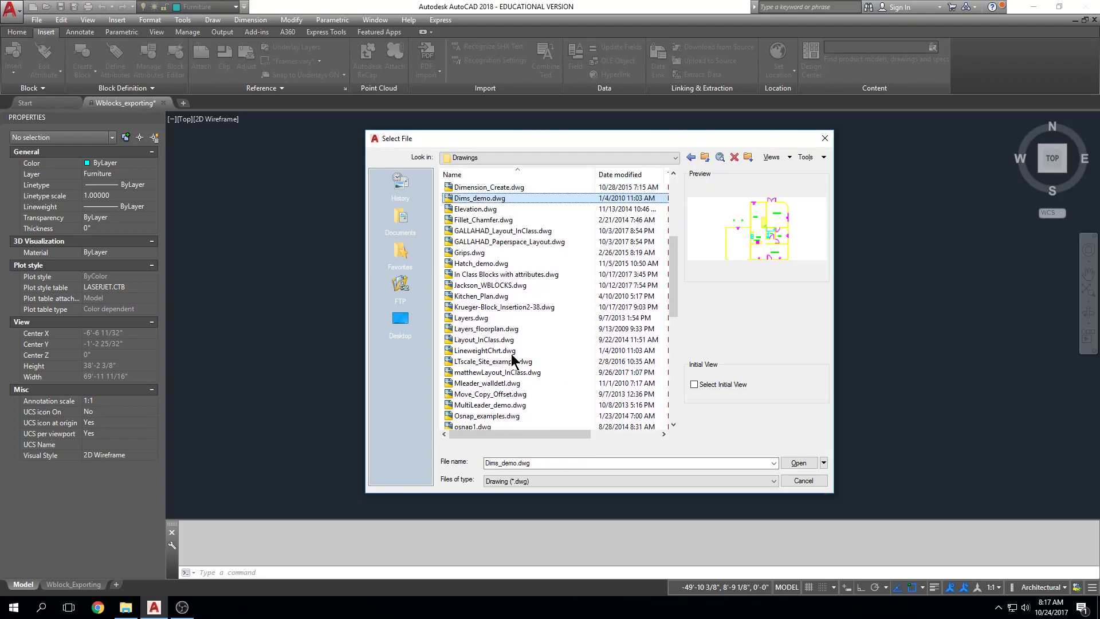
key(Return)
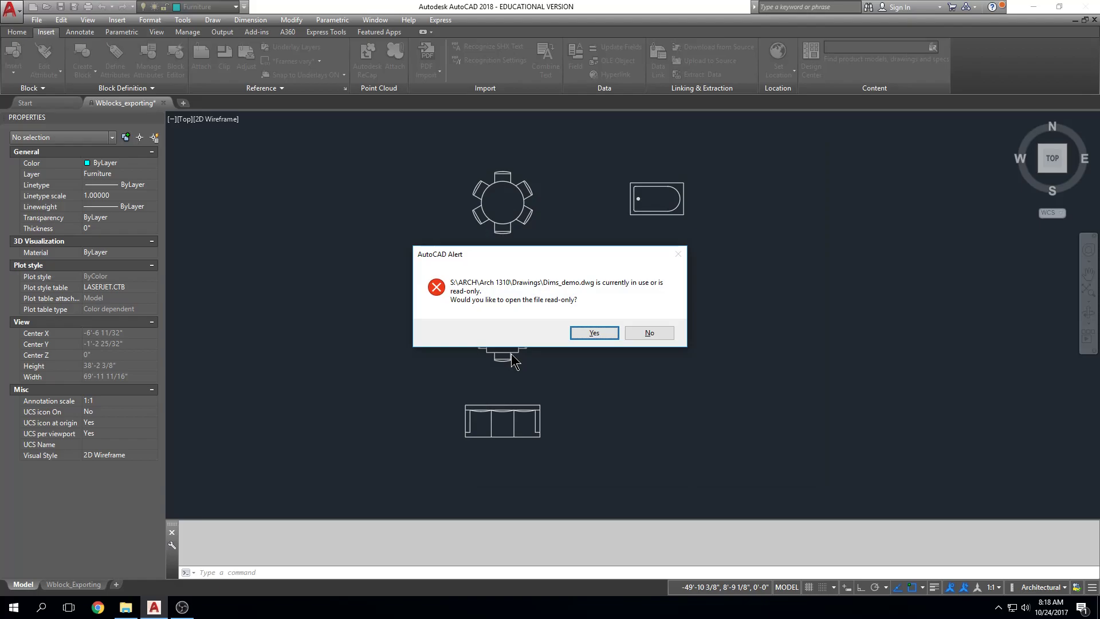
key(Return)
Step: Copy the window in the dining room's upper wall into the Wblocks_exporting drawing, beside the round table
middle_drag(633, 224, 629, 264)
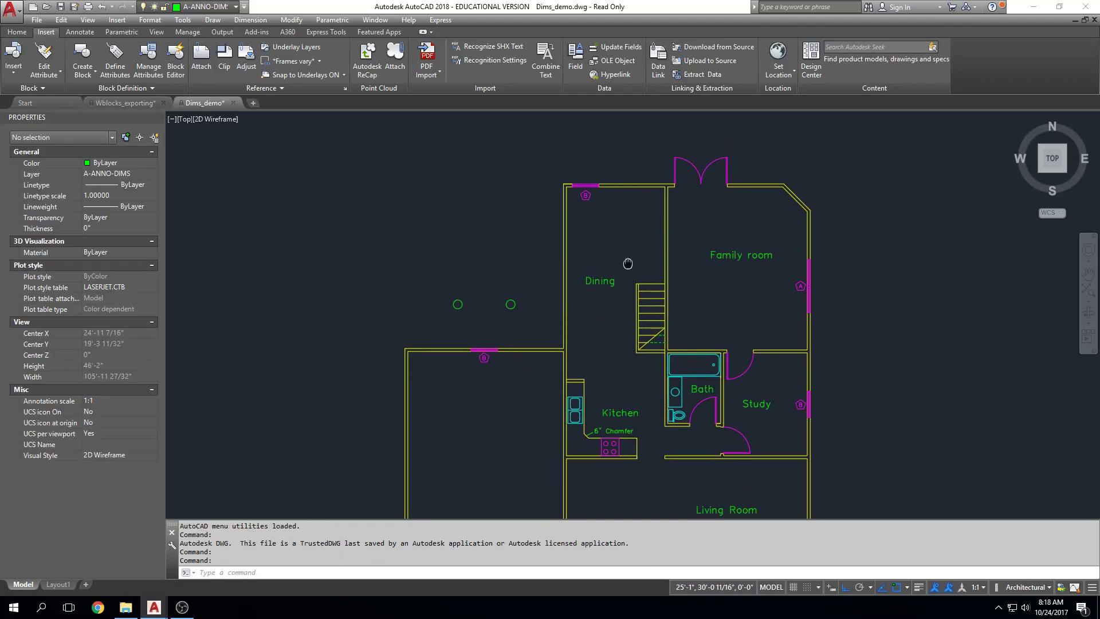
scroll(584, 186, up, 4)
click(583, 187)
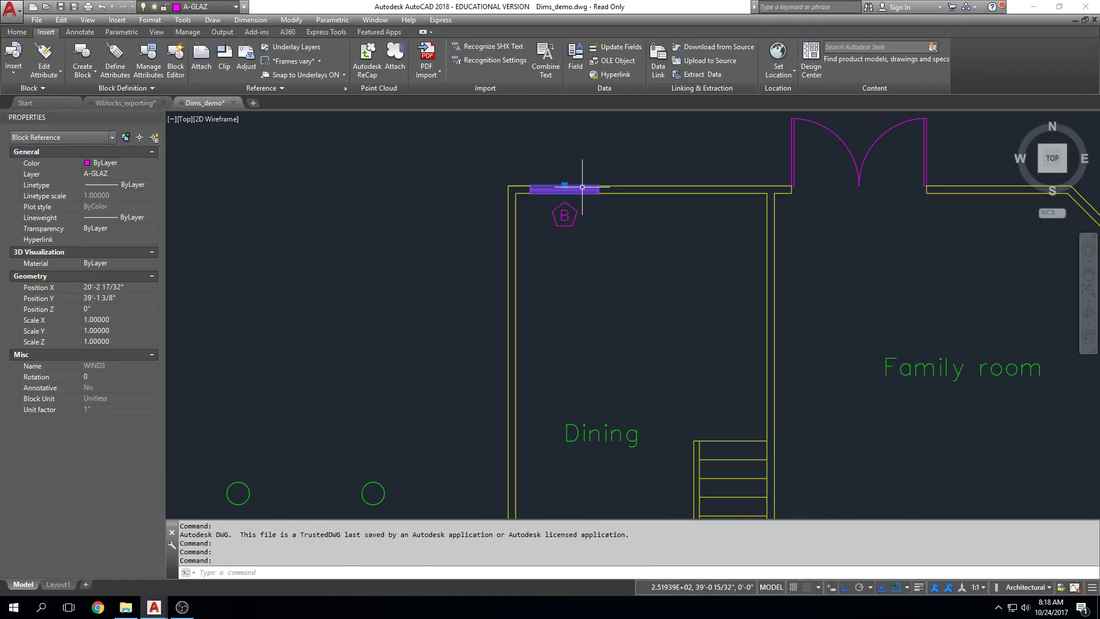
click(114, 102)
key(ctrl+v)
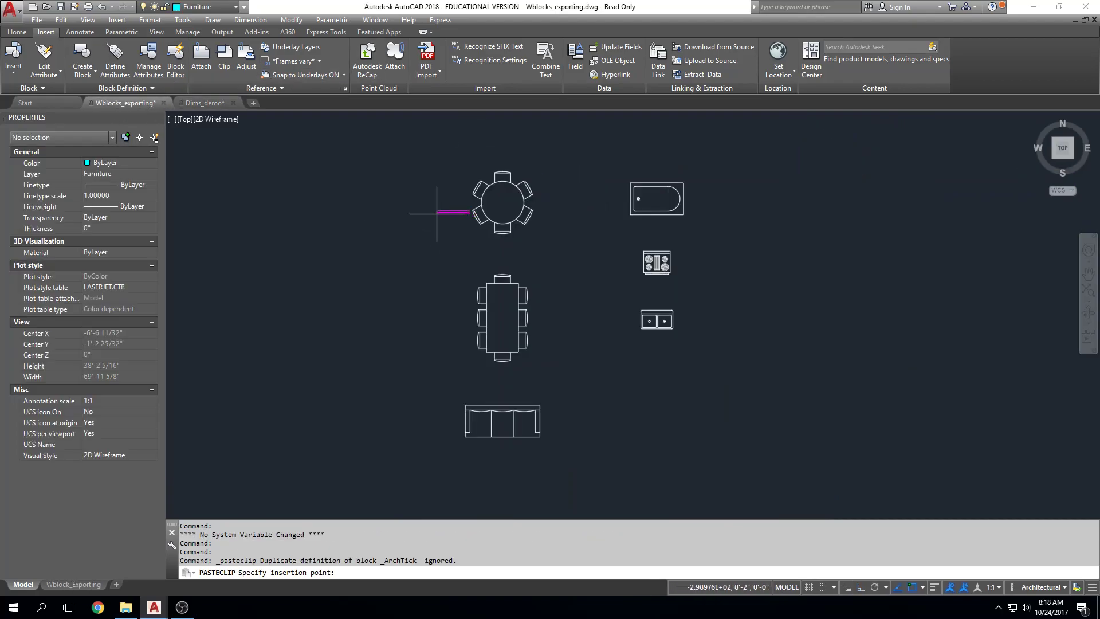
key(Escape)
key(Escape)
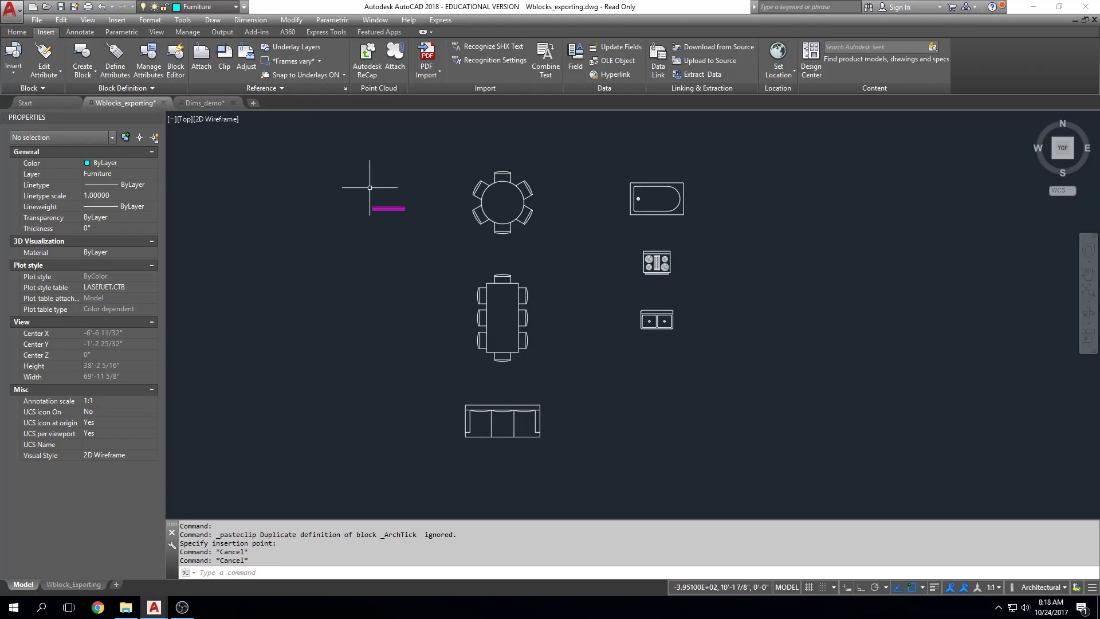
Step: Return to the Dims_demo drawing at the dining room window with the B tag
click(197, 103)
scroll(567, 206, up, 2)
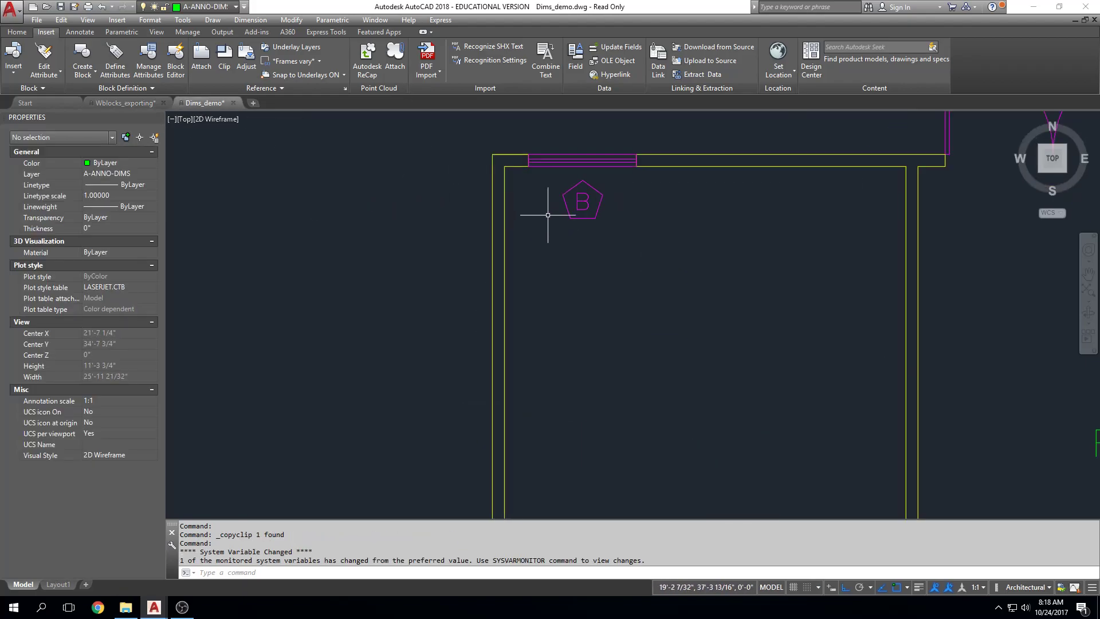
click(584, 183)
key(Escape)
mouse_move(559, 222)
middle_down()
mouse_move(560, 246)
mouse_move(530, 237)
middle_up()
key(Escape)
key(Escape)
key(Escape)
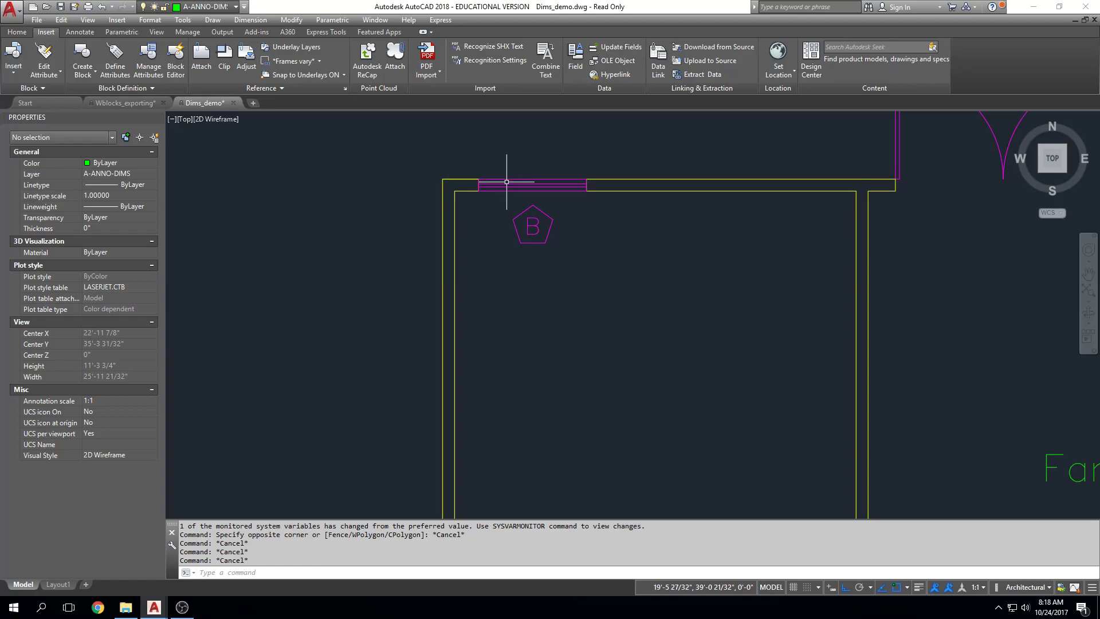
middle_drag(512, 214, 511, 259)
key(Escape)
Step: Copy the dining room window together with its B tag into the empty space above the wall
click(472, 312)
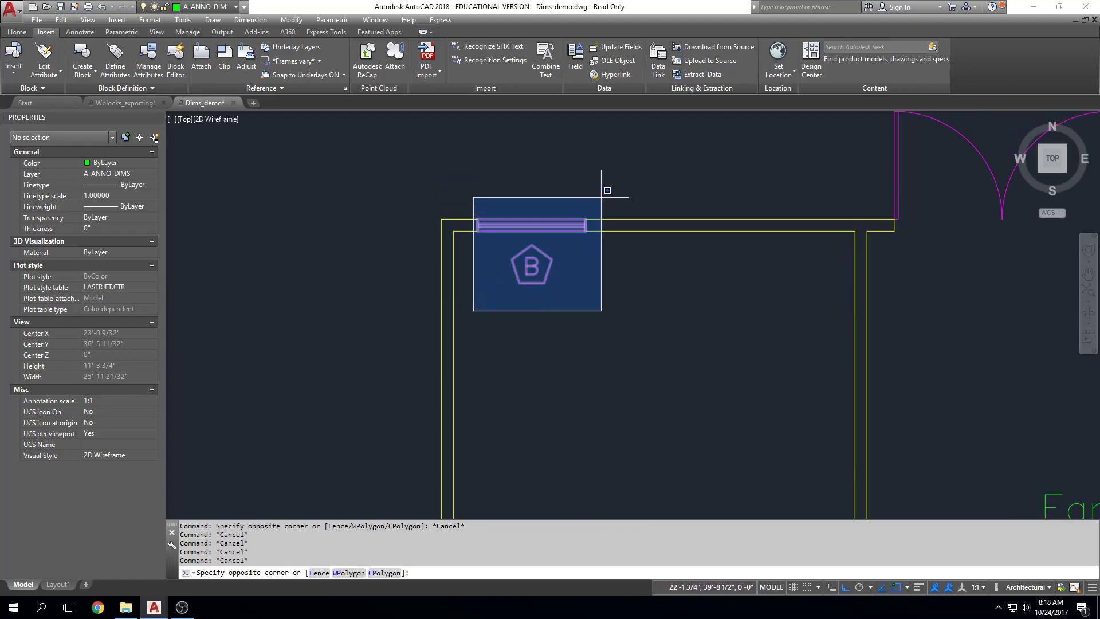
click(601, 186)
middle_drag(601, 204, 602, 209)
text(co)
key(space)
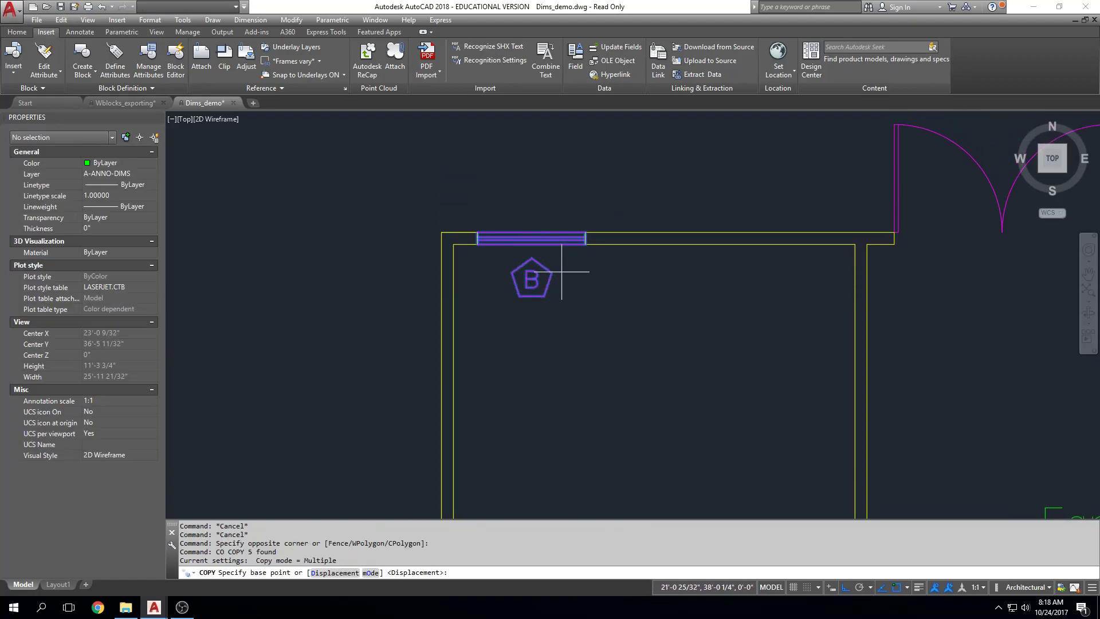
click(563, 272)
middle_drag(562, 159, 564, 204)
click(564, 205)
key(Escape)
Step: Erase the two stray wall end pieces that were copied along with the window above the wall
scroll(587, 168, up, 6)
click(565, 241)
click(584, 162)
key(Delete)
middle_drag(375, 202, 499, 241)
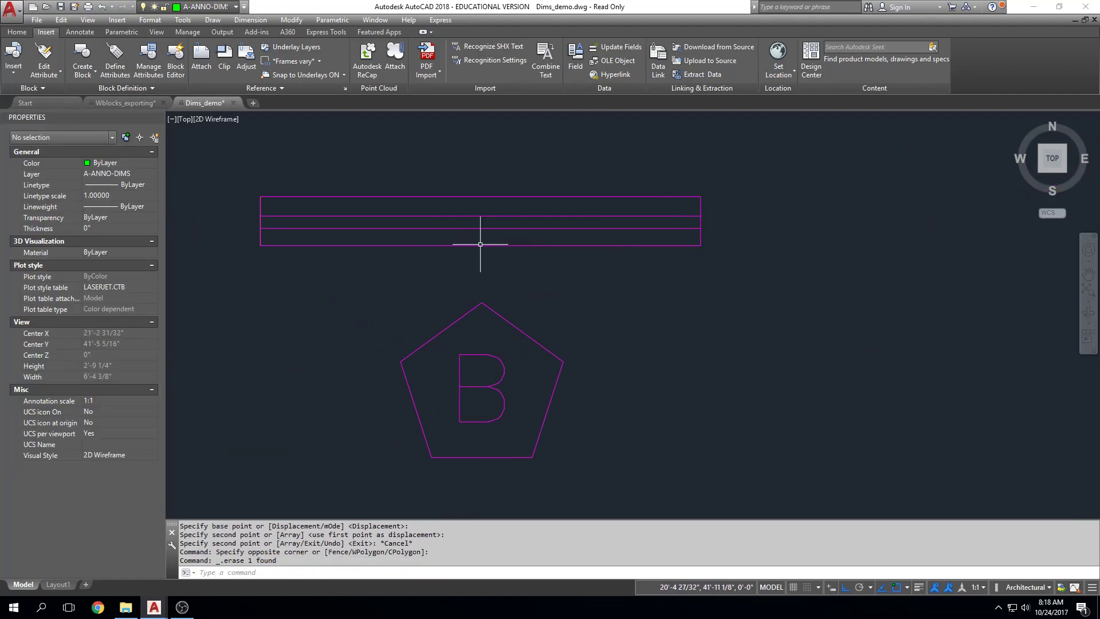
click(239, 292)
click(288, 179)
key(Delete)
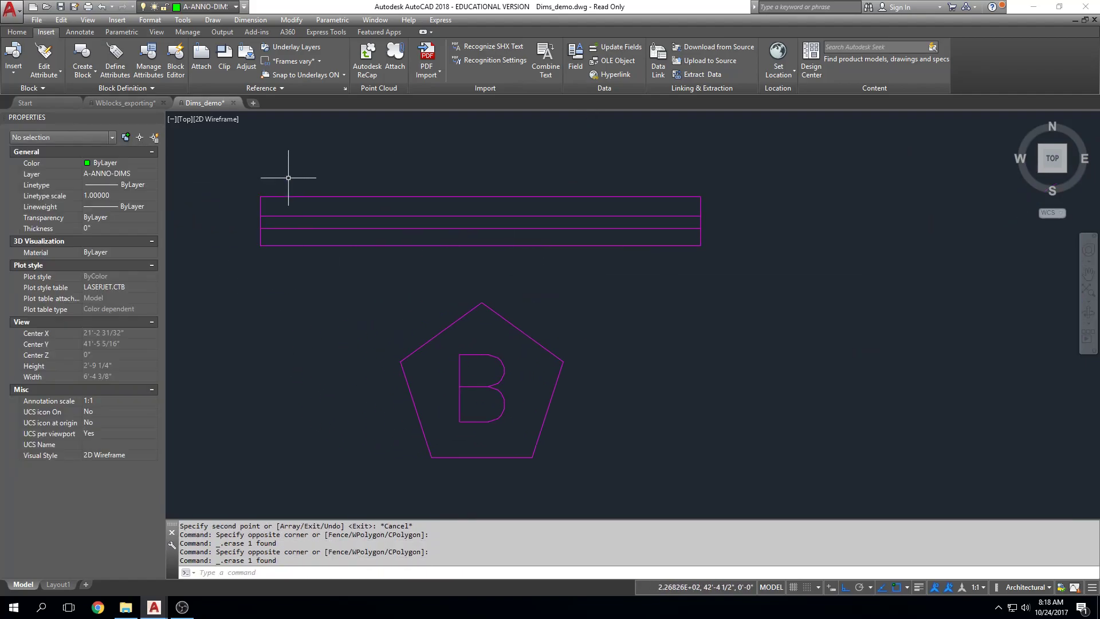
scroll(541, 209, down, 4)
key(Escape)
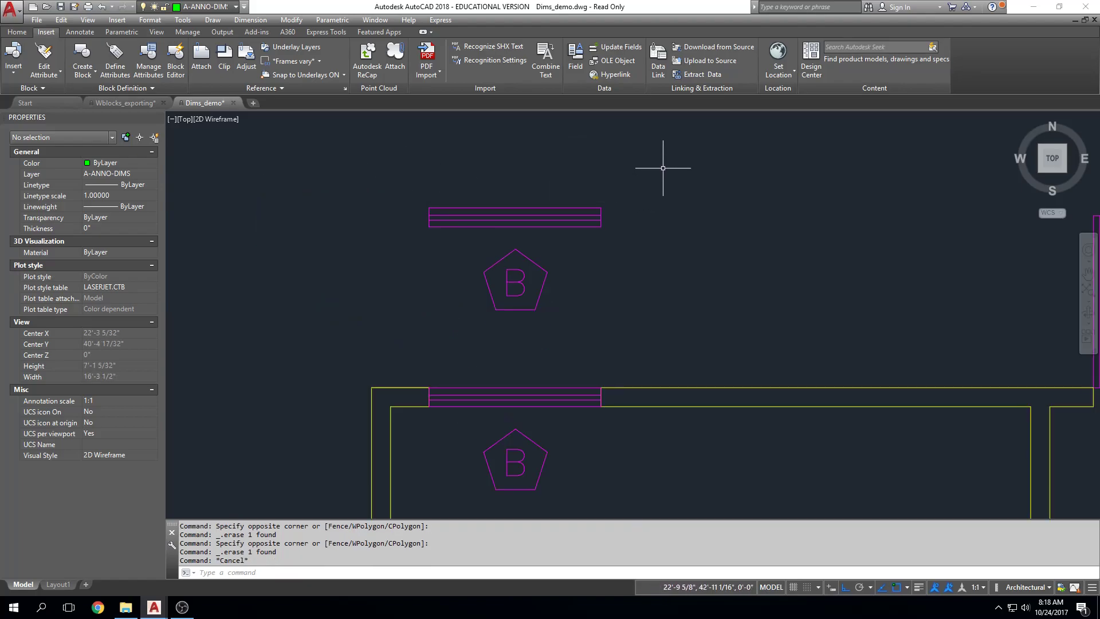
Step: Copy the separate window and its B tag into the Wblocks_exporting drawing, below the first pasted window
click(661, 168)
click(352, 347)
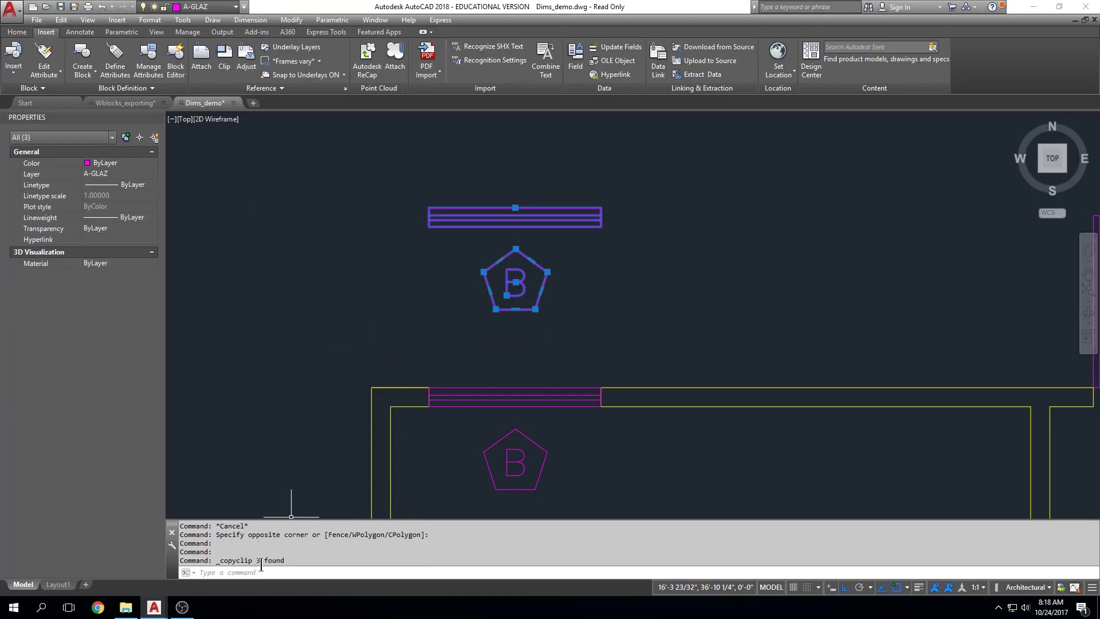
click(126, 103)
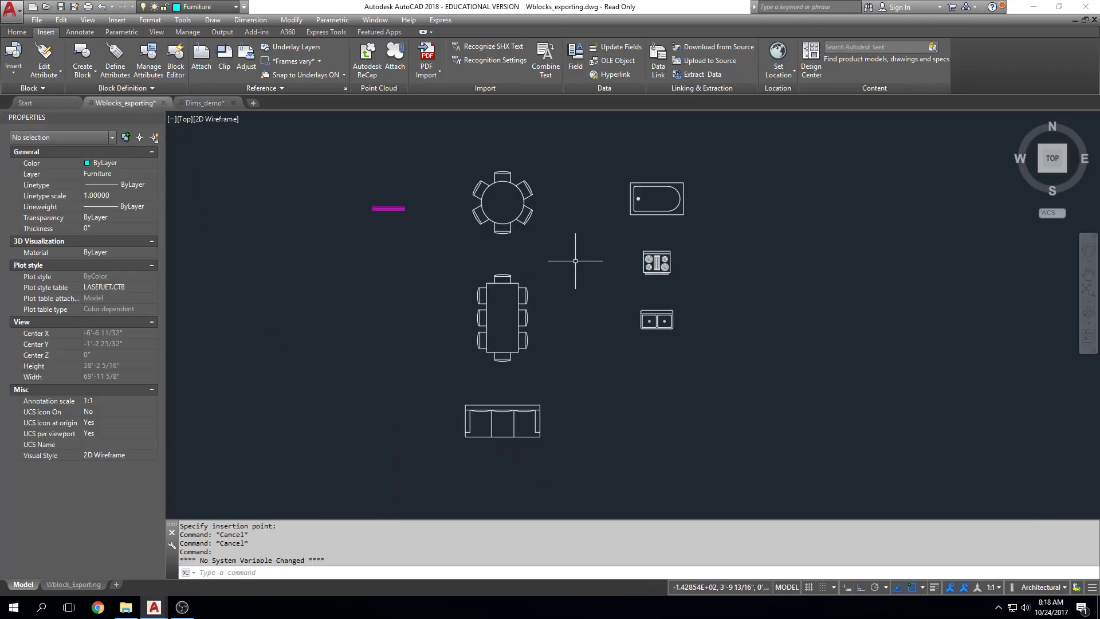
key(ctrl+v)
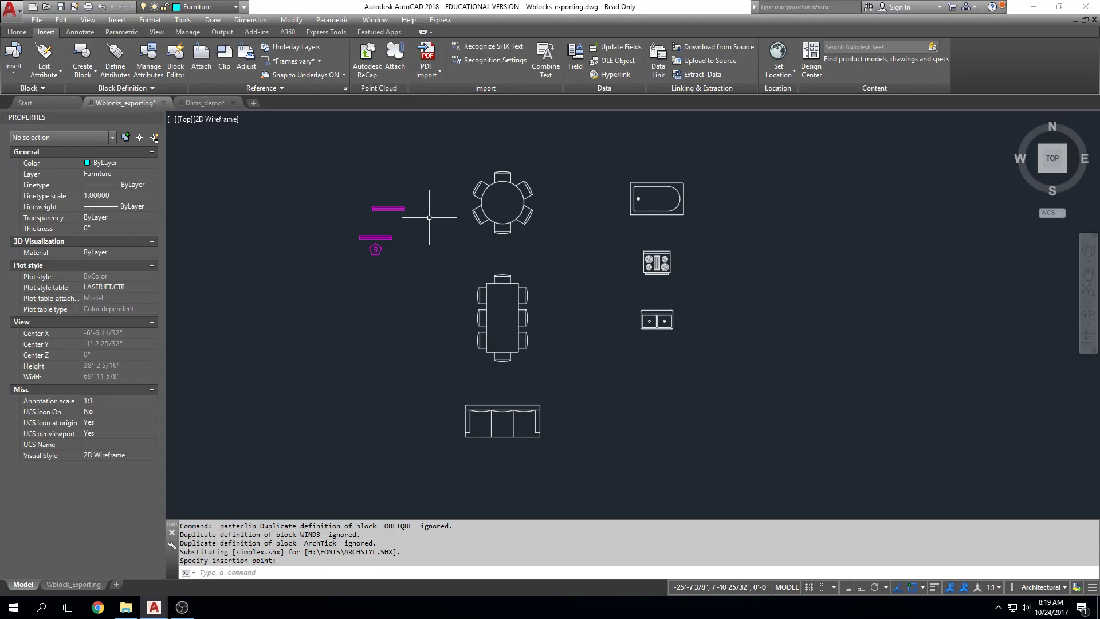
key(Escape)
key(Escape)
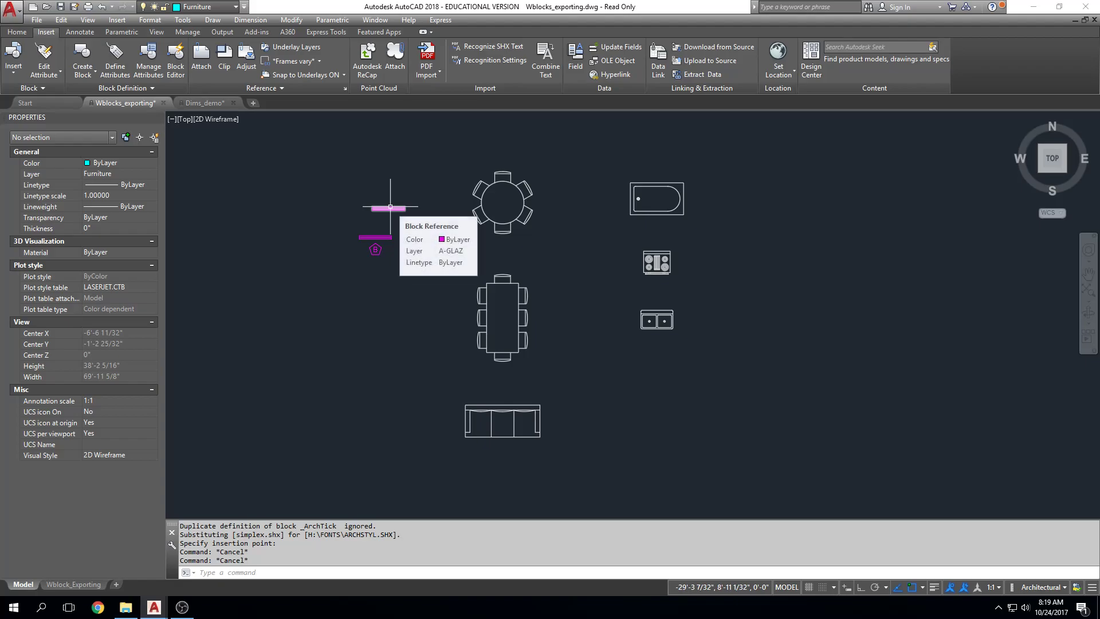
Step: Copy the family room's double door from Dims_demo into the Wblocks_exporting drawing, below the window with the B tag
click(202, 103)
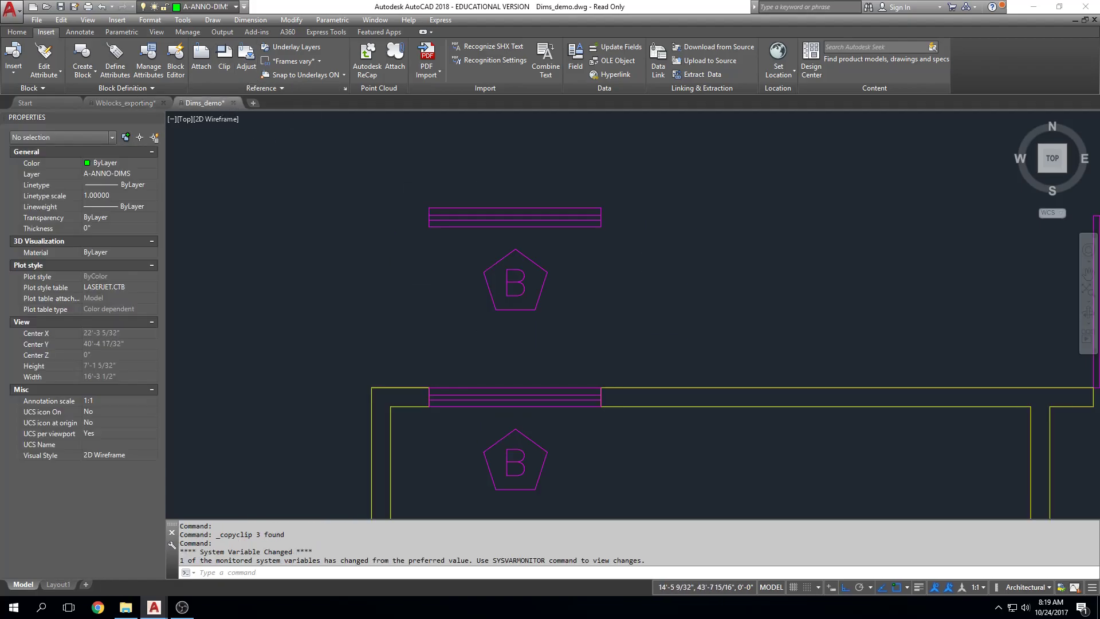
scroll(517, 326, down, 8)
scroll(590, 246, up, 4)
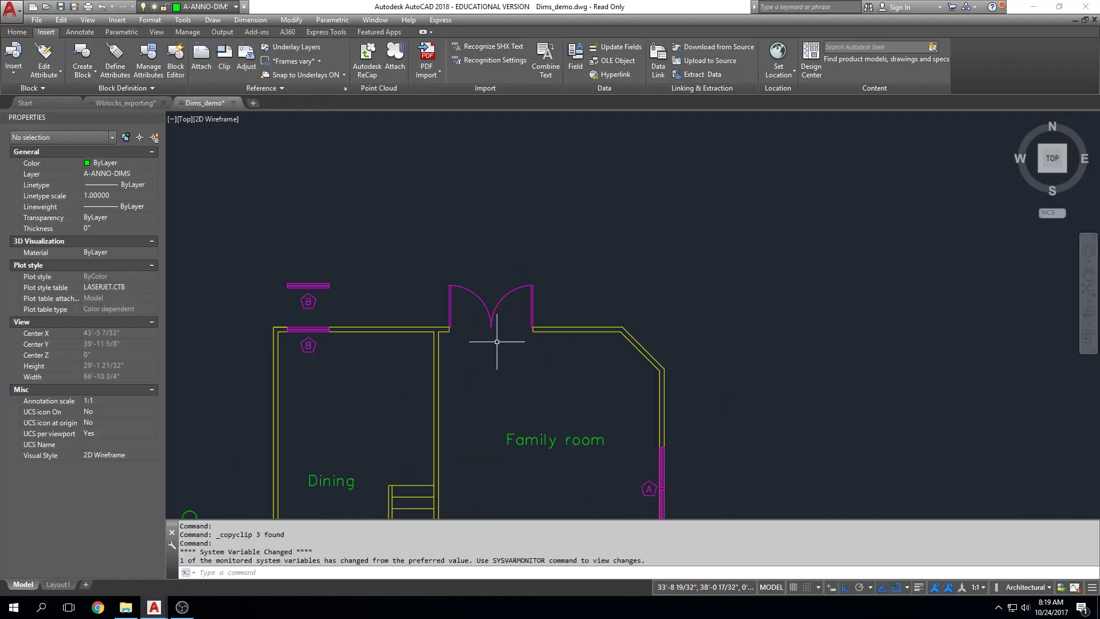
key(Escape)
scroll(456, 333, up, 10)
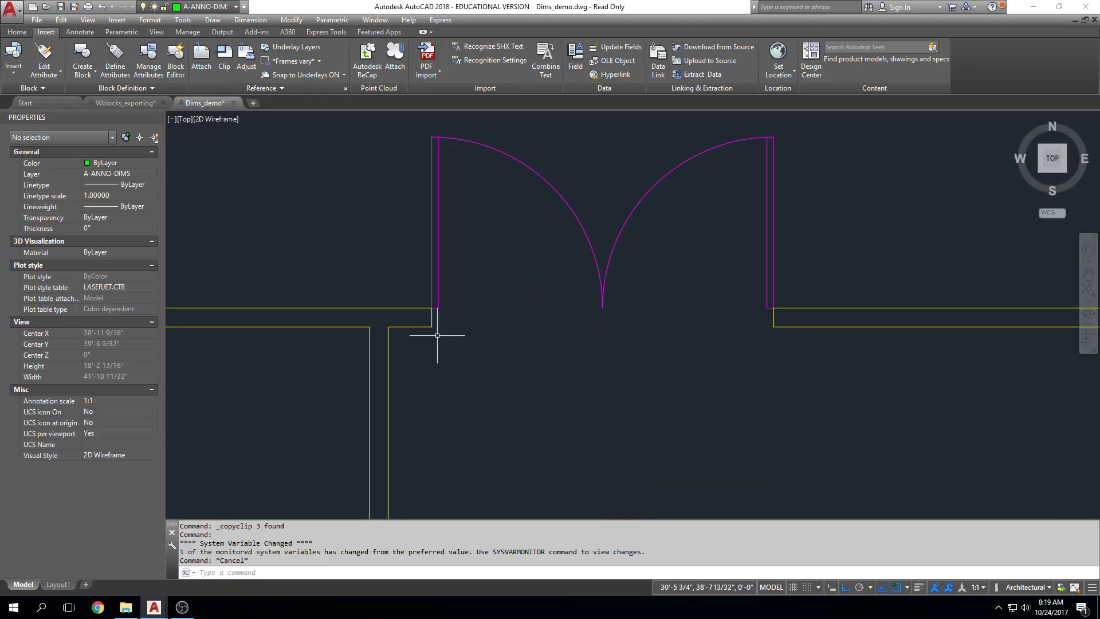
scroll(414, 311, down, 5)
drag(462, 312, 740, 165)
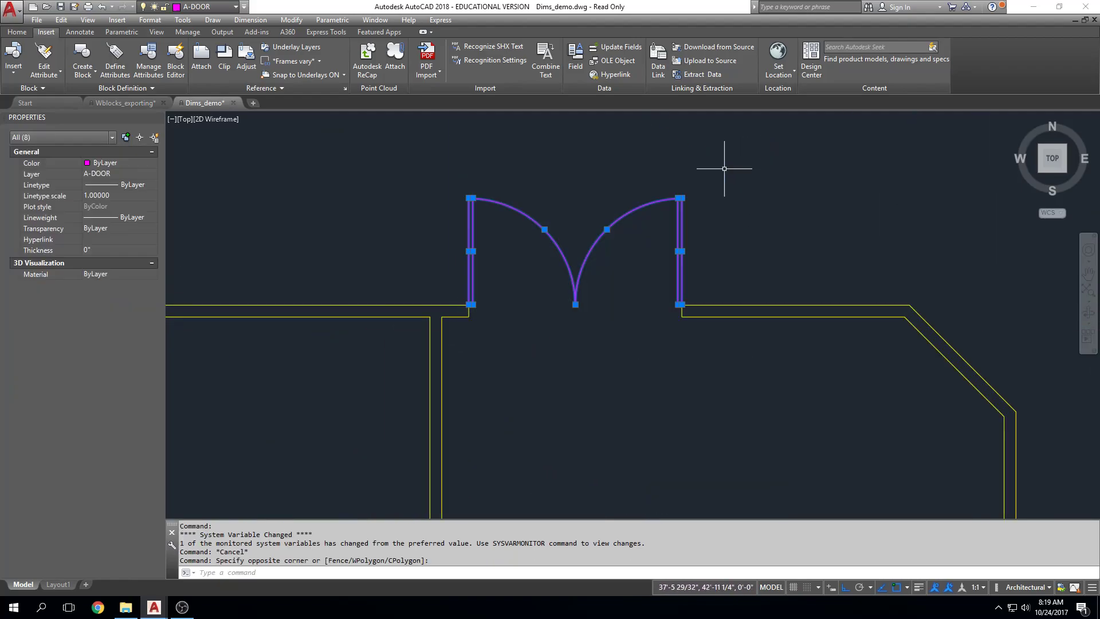
key(ctrl+c)
click(125, 103)
key(ctrl+v)
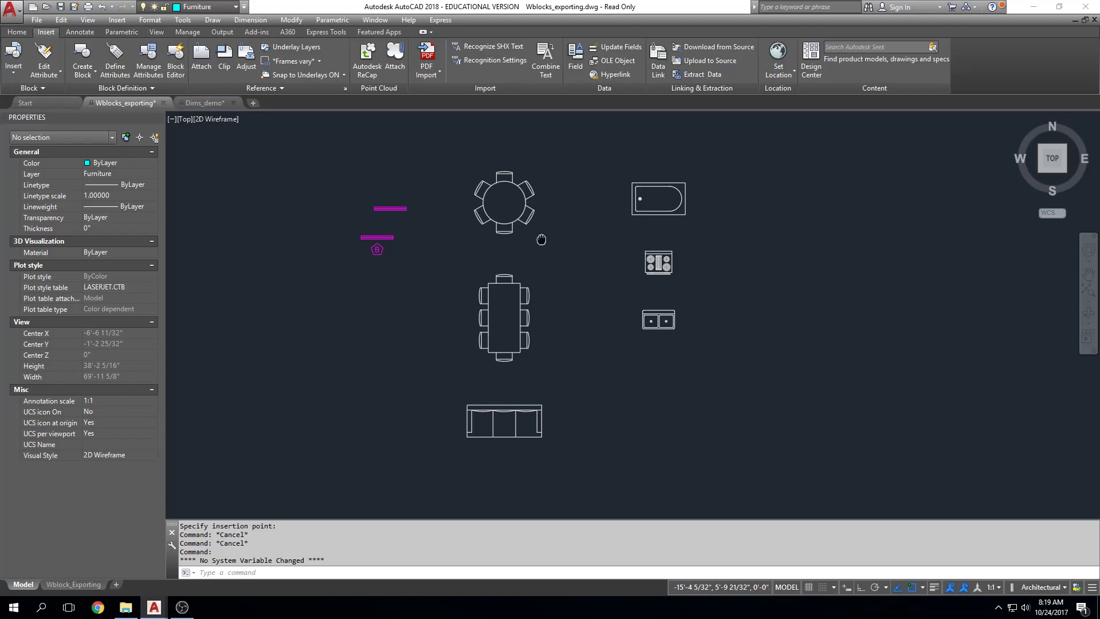
click(332, 312)
key(Escape)
middle_drag(435, 235, 438, 246)
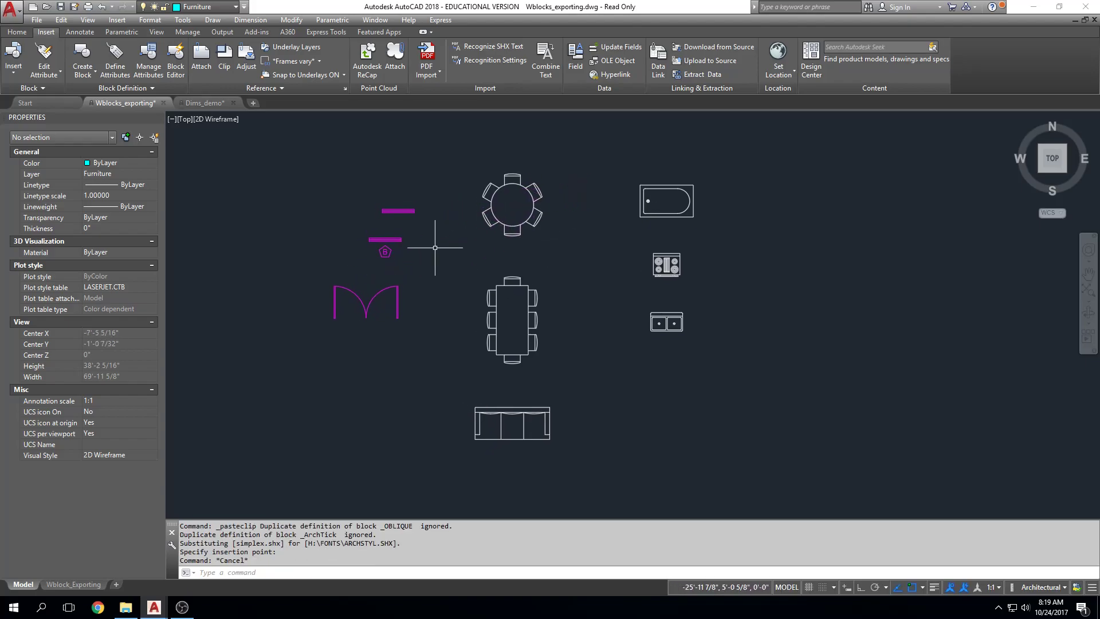
middle_drag(356, 319, 381, 344)
scroll(467, 307, up, 3)
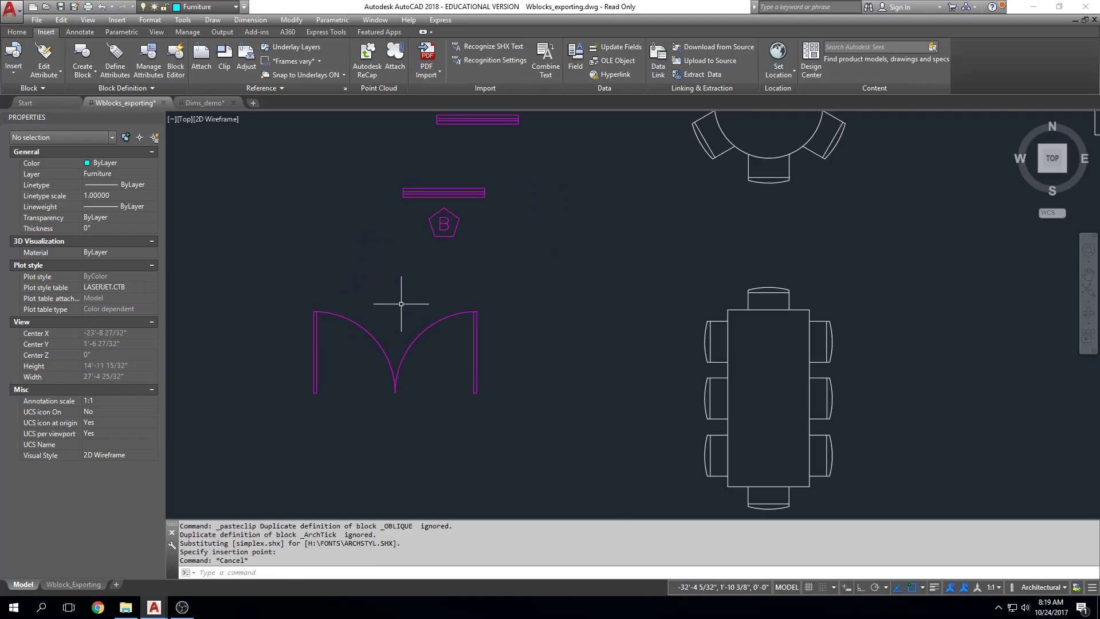
middle_drag(466, 307, 398, 364)
click(518, 209)
click(320, 337)
key(Escape)
scroll(449, 245, up, 3)
scroll(448, 242, down, 3)
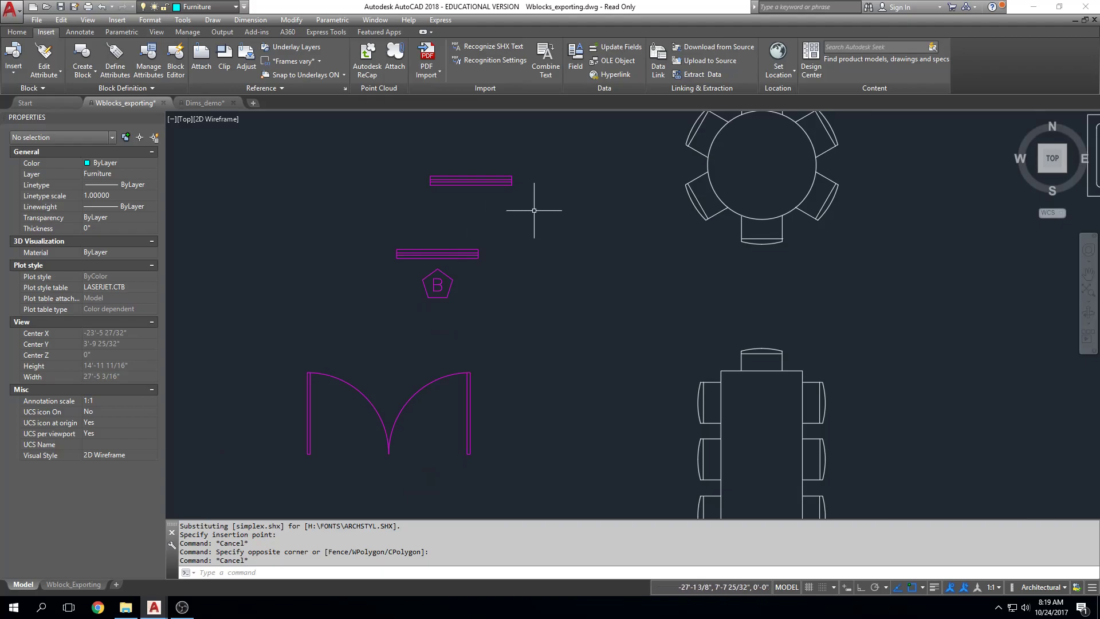
scroll(565, 272, down, 2)
middle_drag(565, 273, 489, 276)
scroll(517, 271, down, 2)
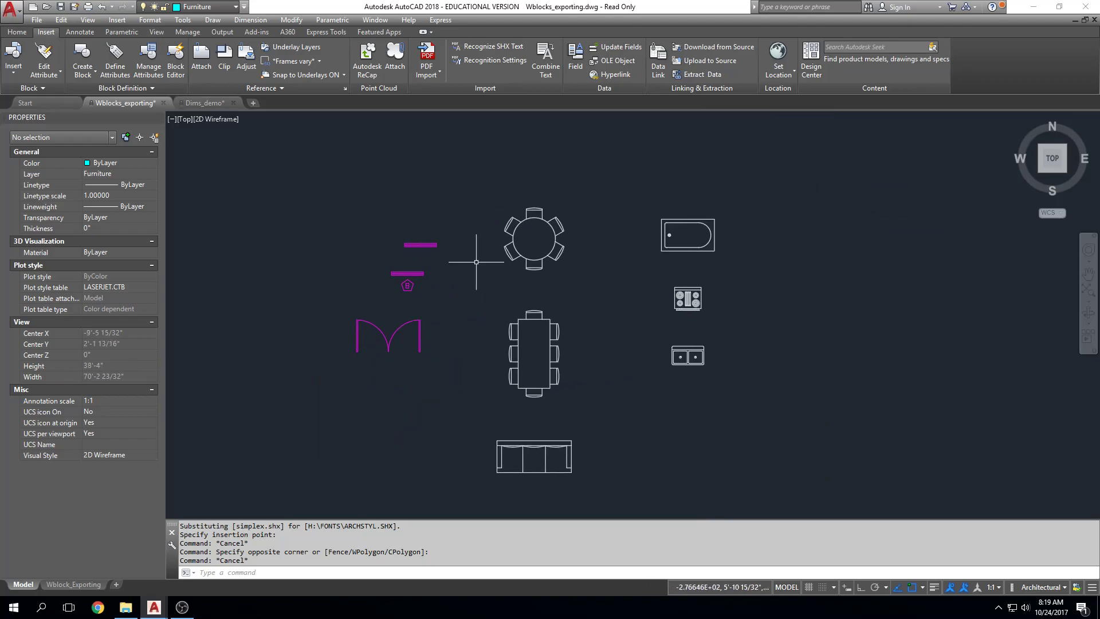
Step: Move the untagged window so it sits directly above the window with the B tag, aligned at their left ends
scroll(432, 243, up, 2)
key(Escape)
click(485, 214)
click(357, 256)
text(m)
key(Return)
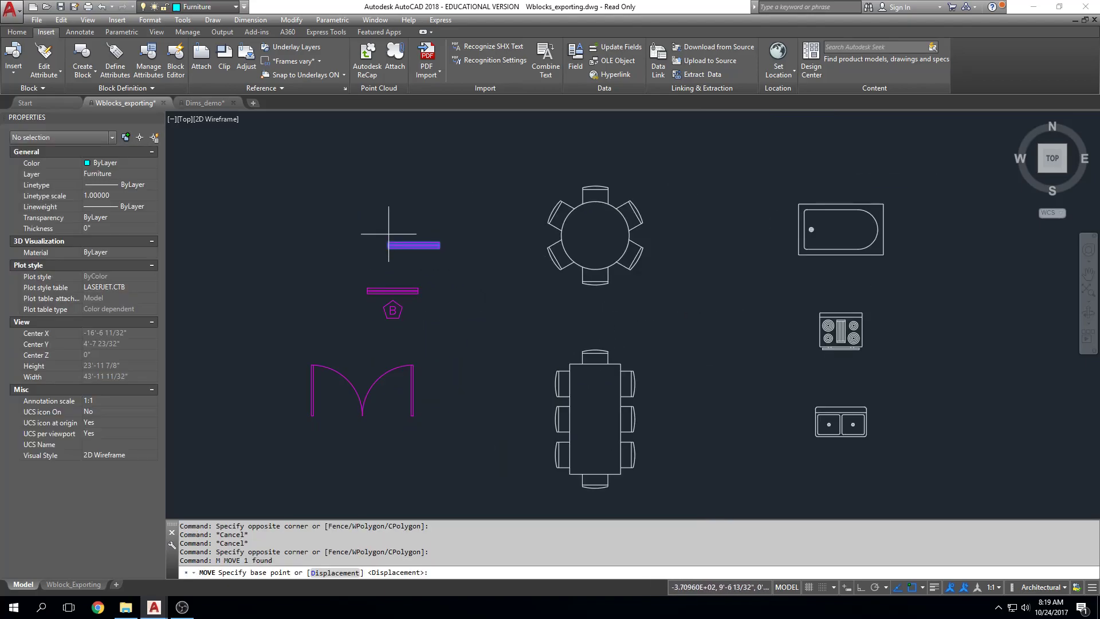
scroll(378, 255, up, 2)
click(388, 253)
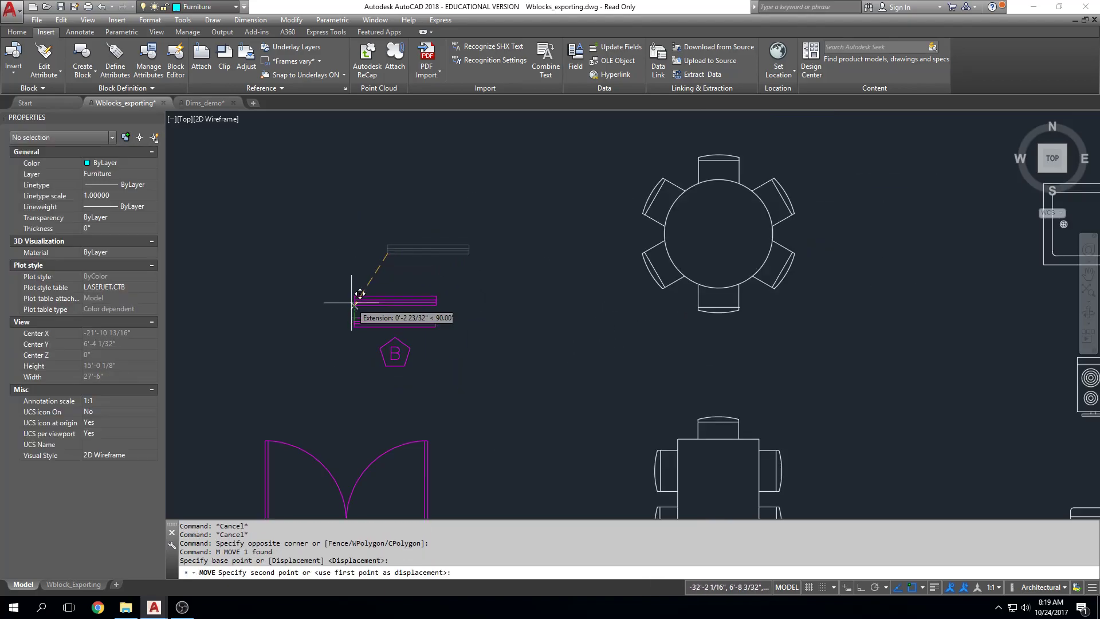
key(Escape)
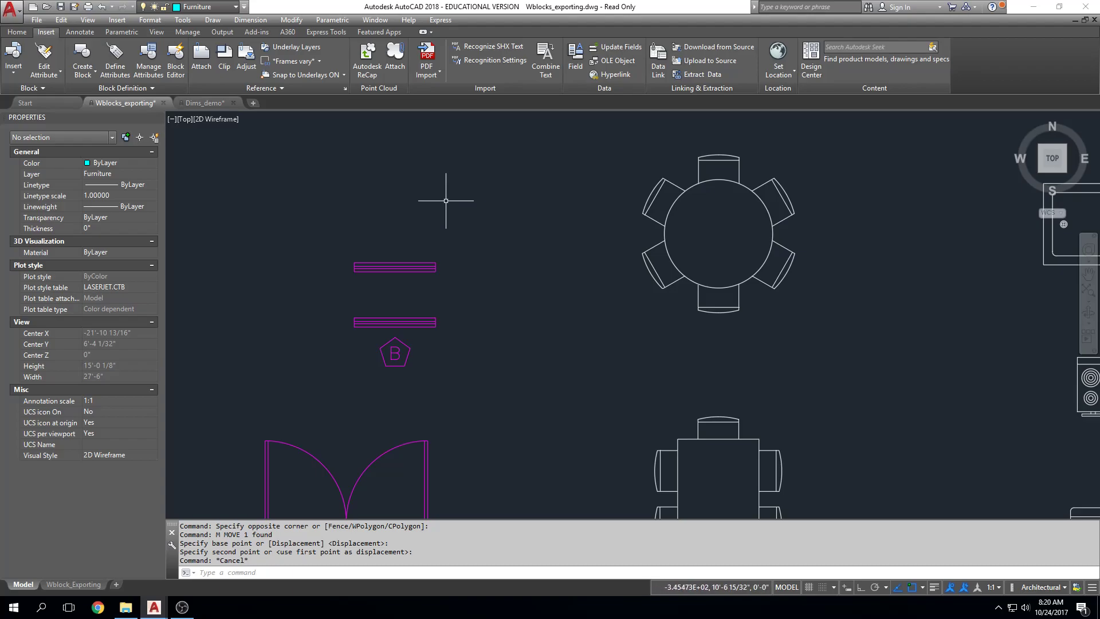
scroll(483, 253, down, 5)
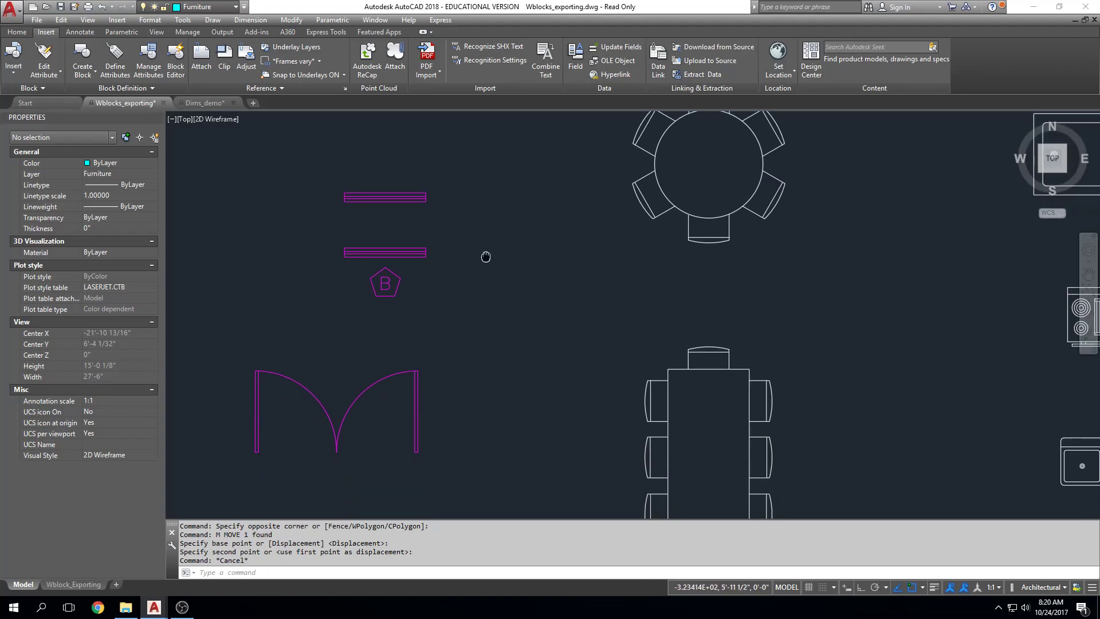
scroll(535, 269, up, 3)
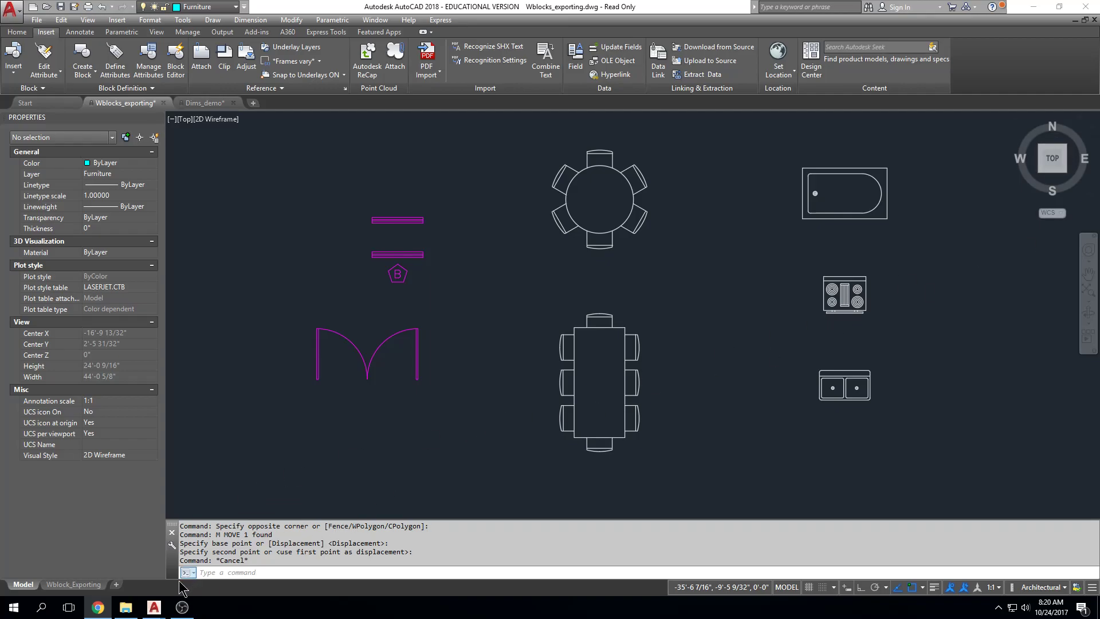
Step: Switch to Chrome and open the first door schedule picture in the image results for "door schedule"
mouse_move(128, 611)
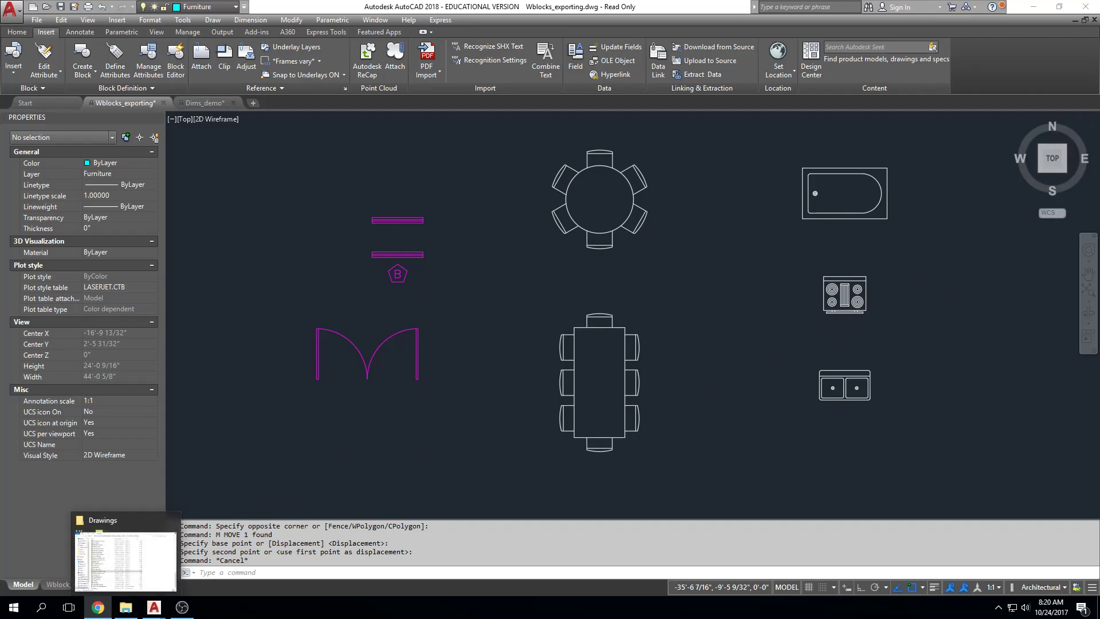
drag(1099, 38, 402, 13)
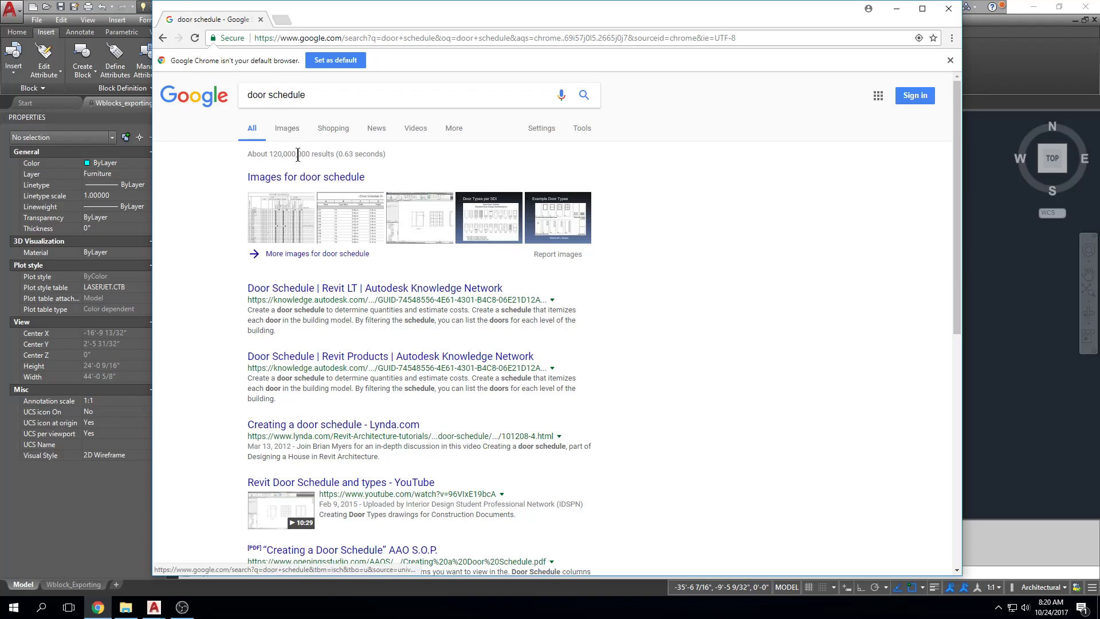
click(291, 130)
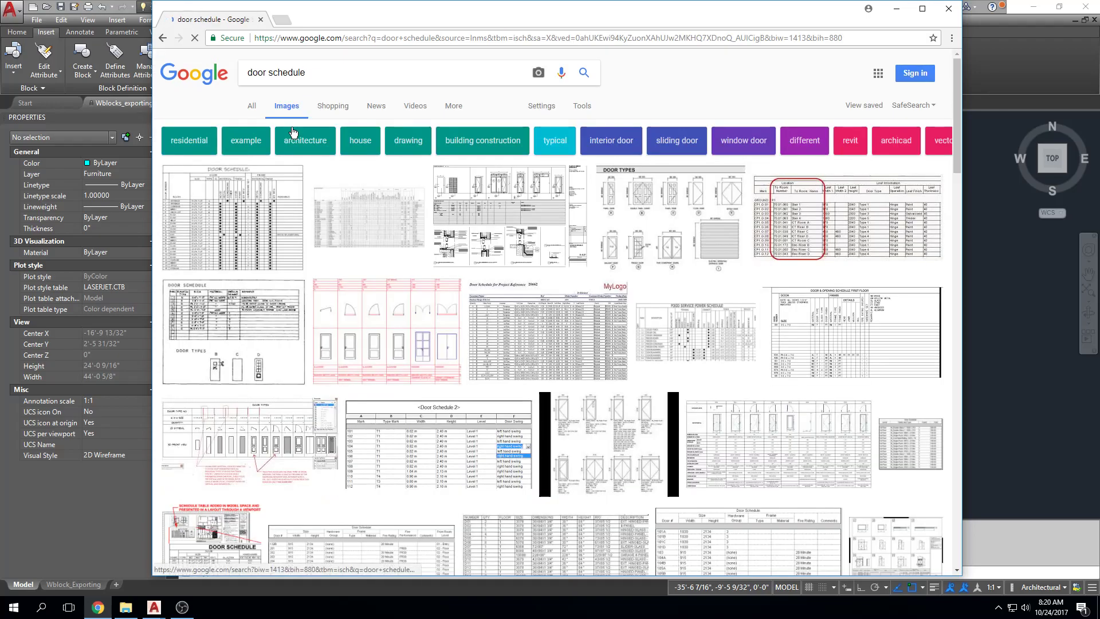
click(263, 231)
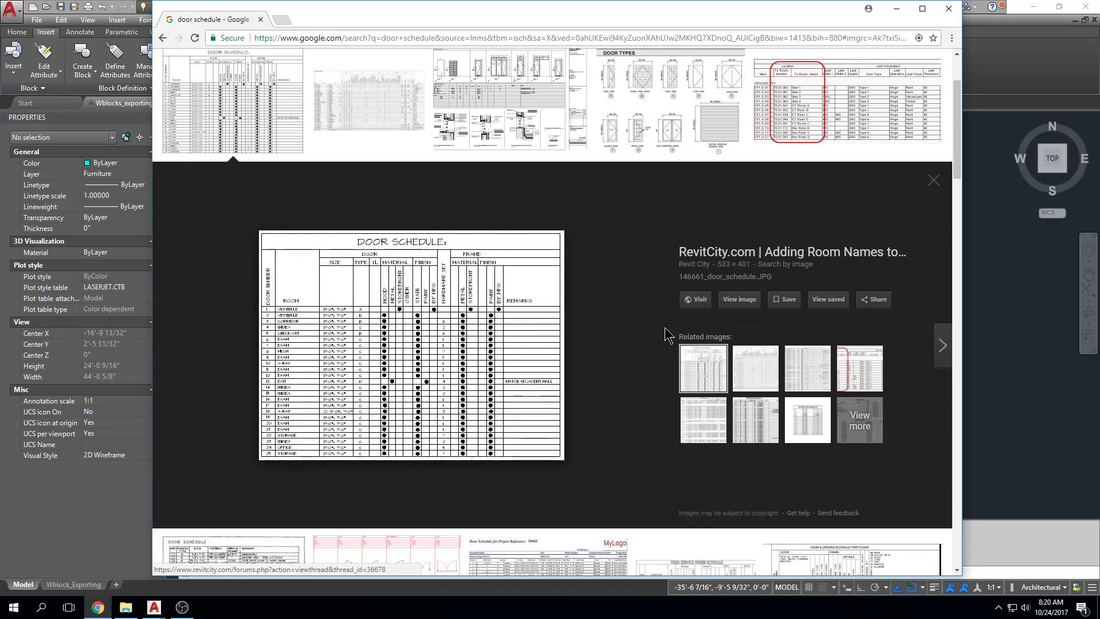
Step: Maximize the browser window and enlarge the door schedule picture to read its size, type, material and finish columns
click(466, 313)
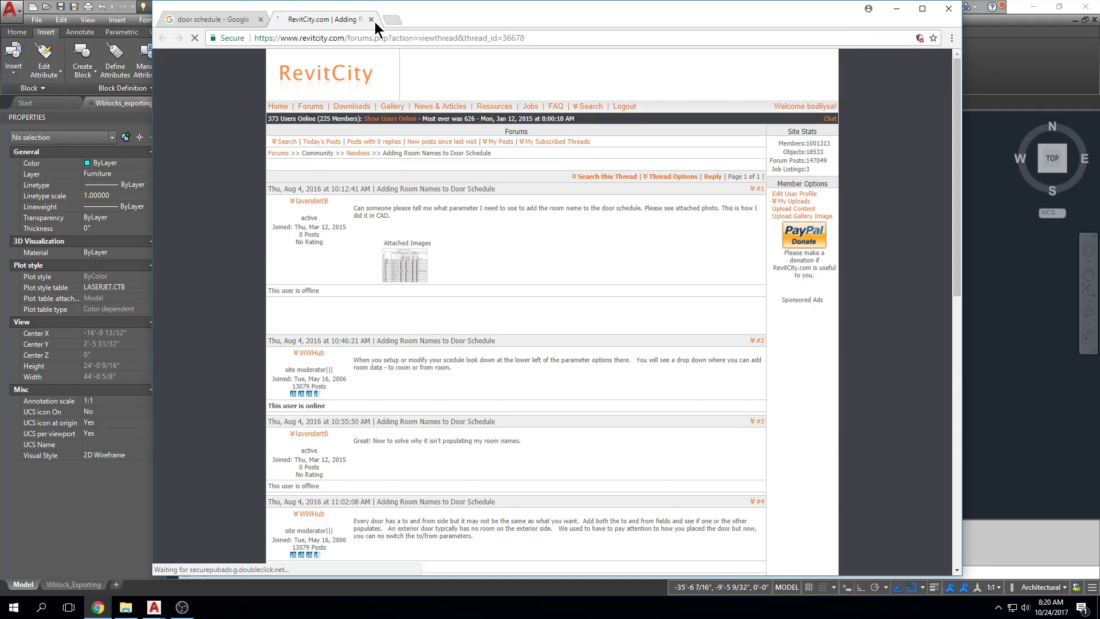
click(371, 19)
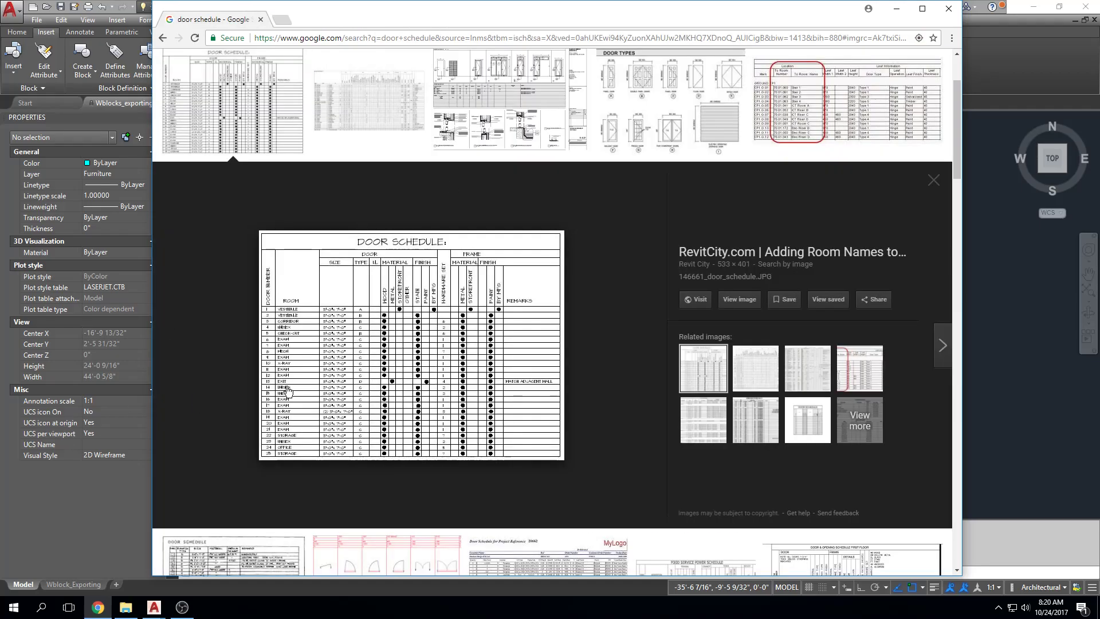
double_click(642, 20)
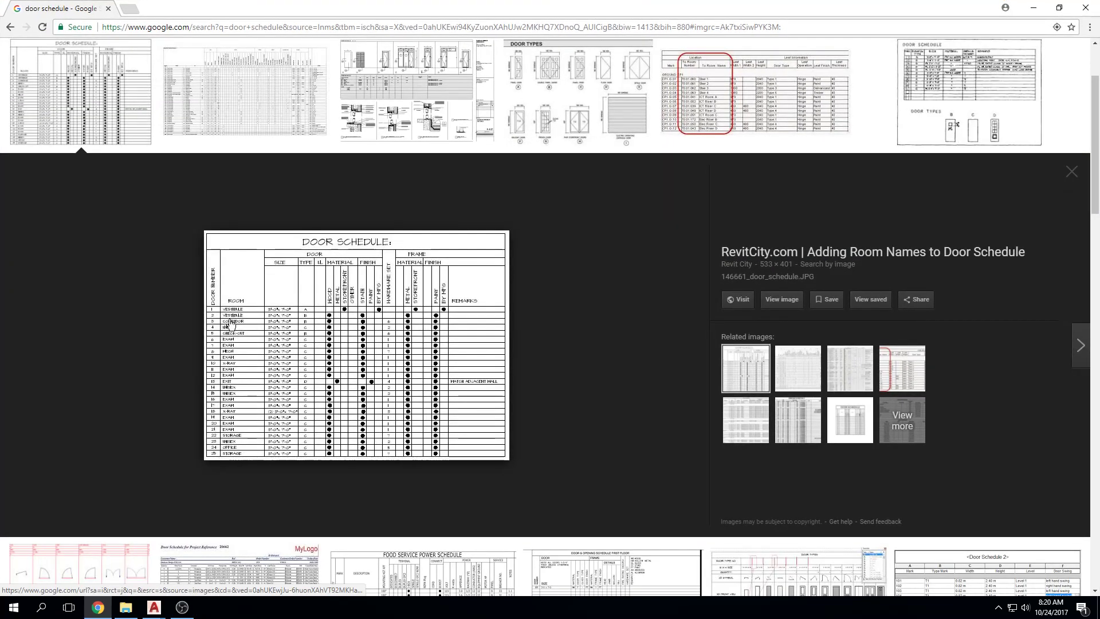
ctrl+scroll(243, 372, up, 3)
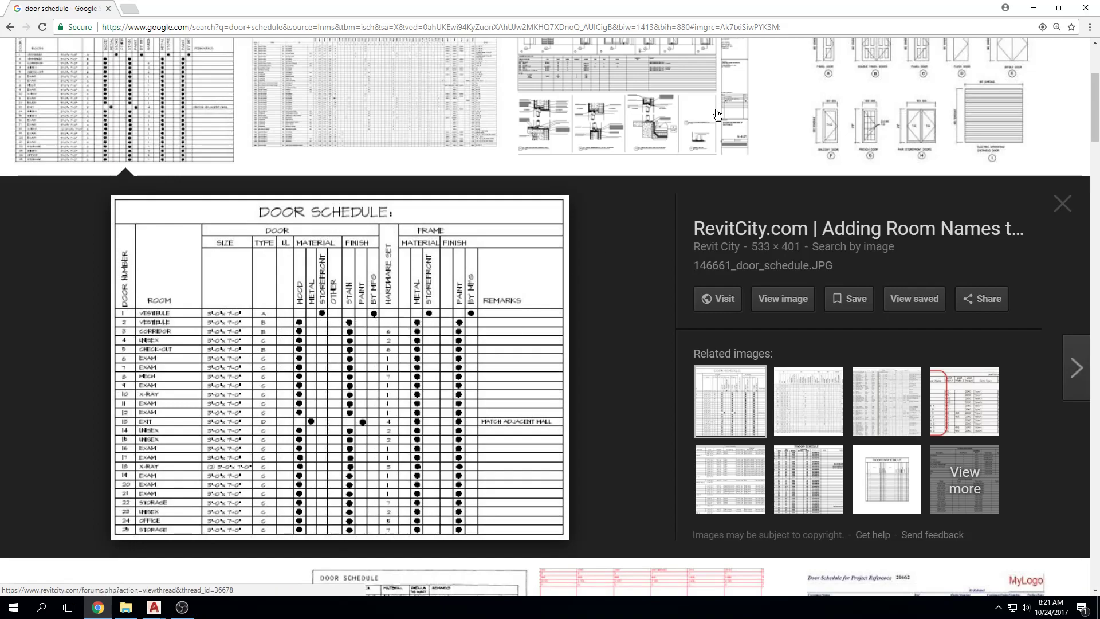
click(1034, 8)
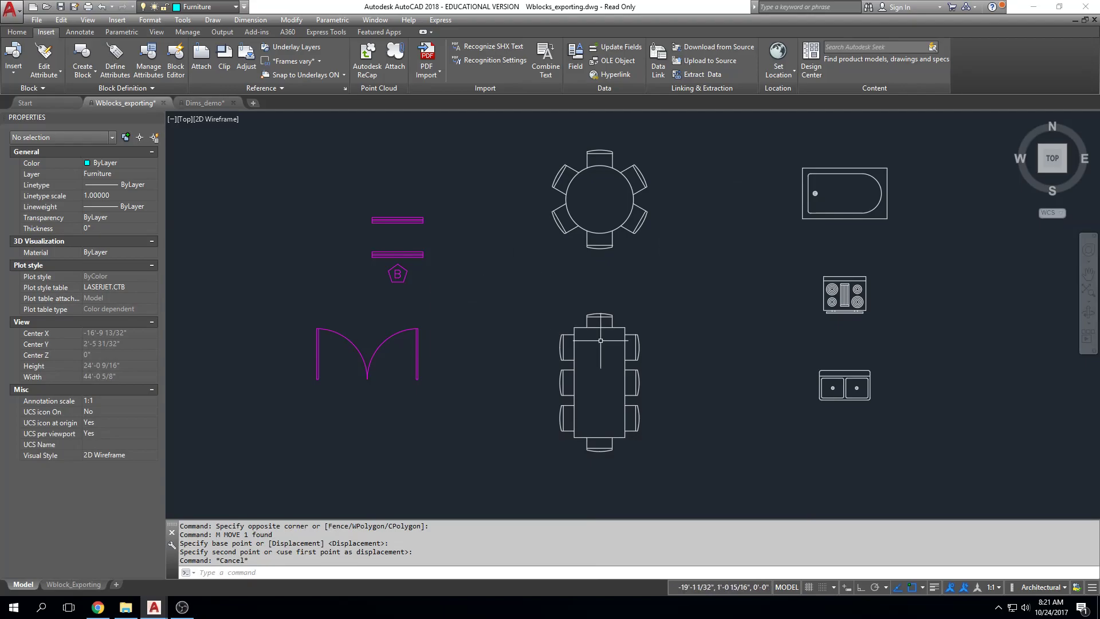
Step: Return to the Dims_demo drawing and erase the loose window with its B tag above the dining room wall
click(205, 103)
scroll(633, 292, down, 5)
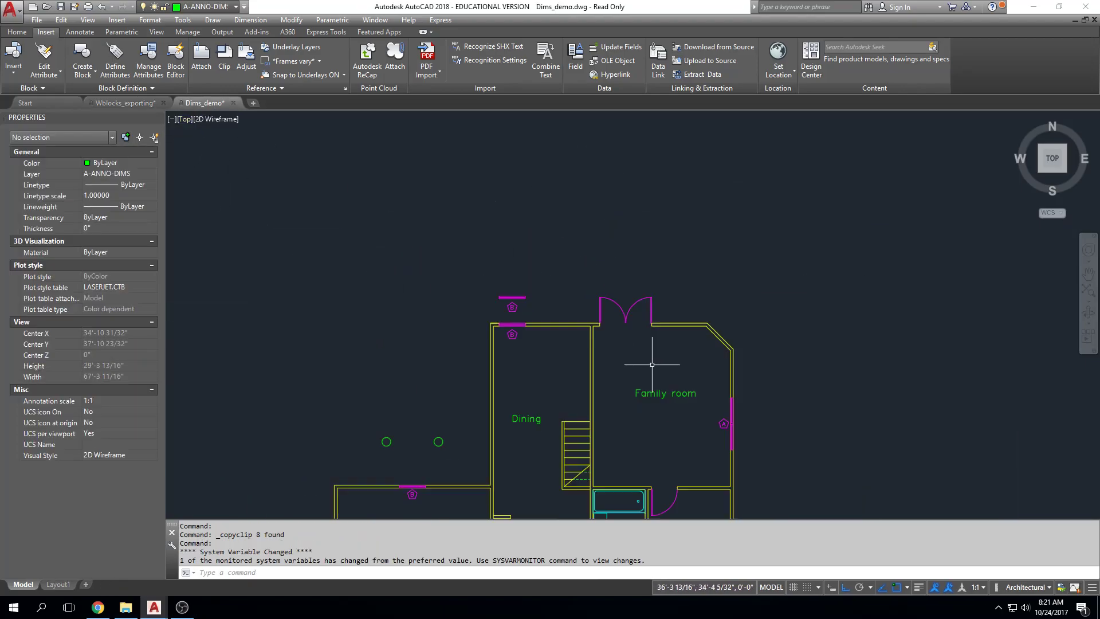
scroll(562, 229, up, 4)
click(567, 188)
click(512, 231)
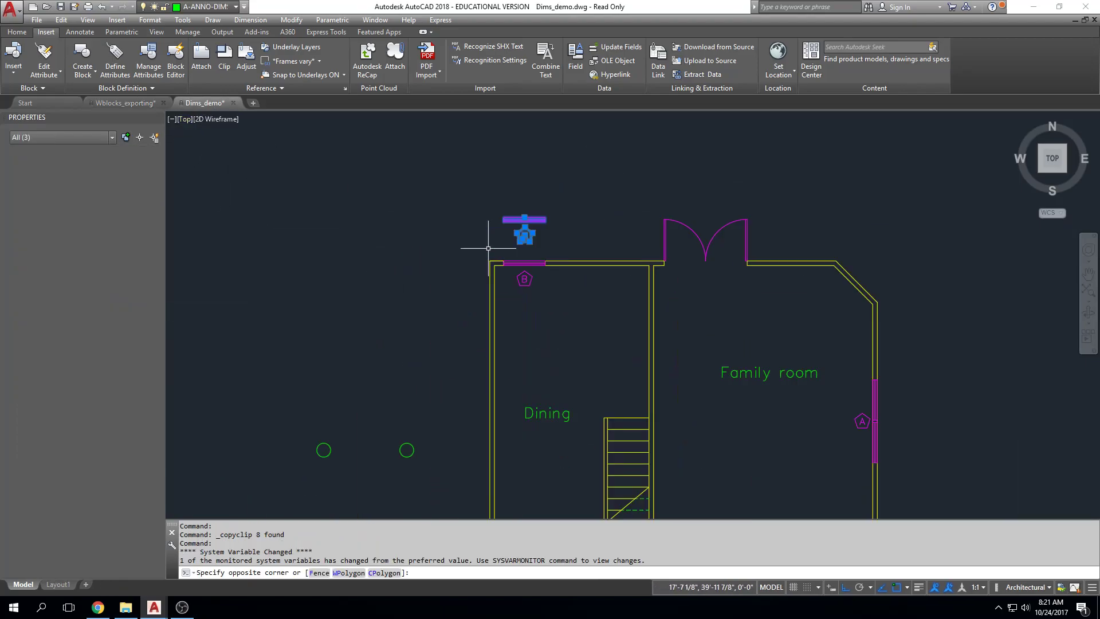
key(Delete)
Step: Examine the Dims_demo floor plan, including its window tags, the family room's double door and the dining room window
scroll(516, 246, down, 3)
scroll(501, 247, up, 3)
middle_drag(501, 247, 446, 190)
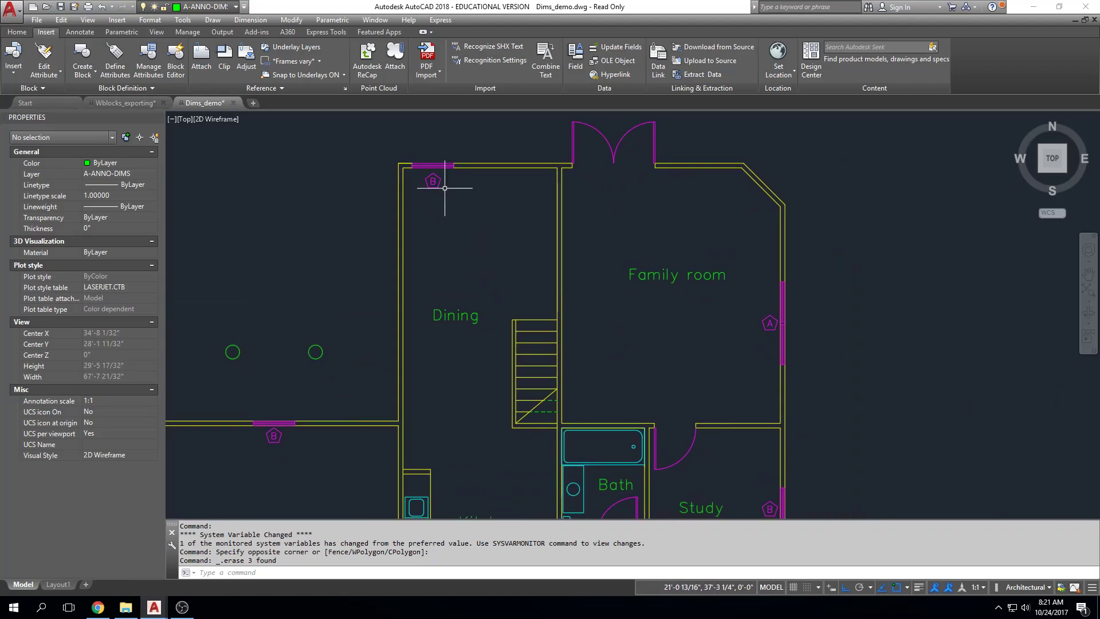
scroll(446, 188, down, 4)
scroll(441, 252, up, 2)
middle_drag(440, 256, 506, 264)
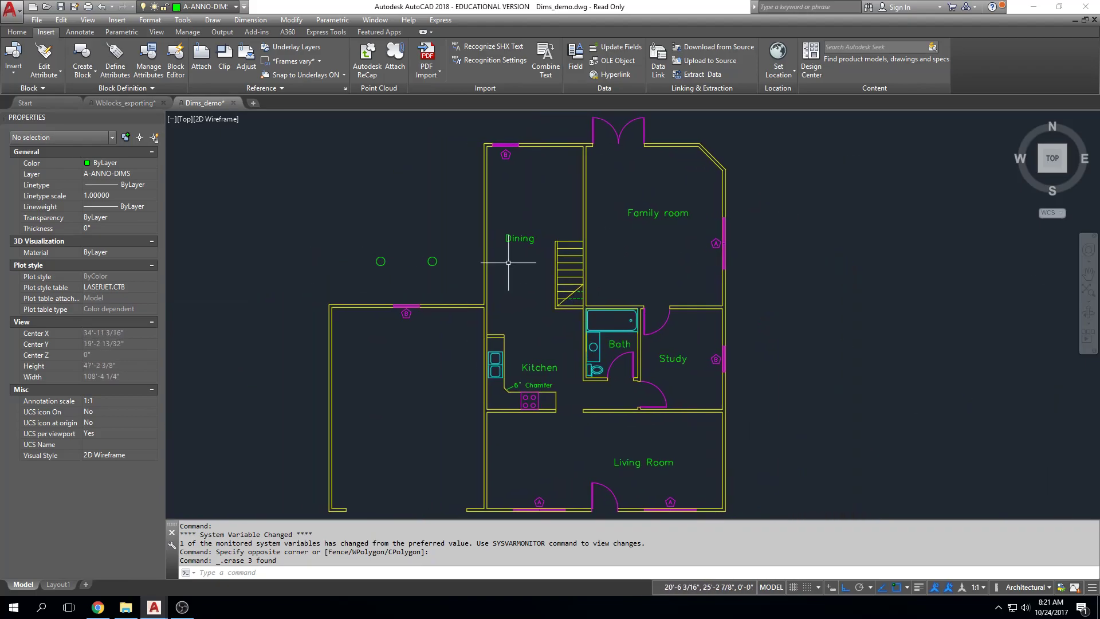
scroll(634, 123, up, 4)
middle_drag(634, 123, 627, 153)
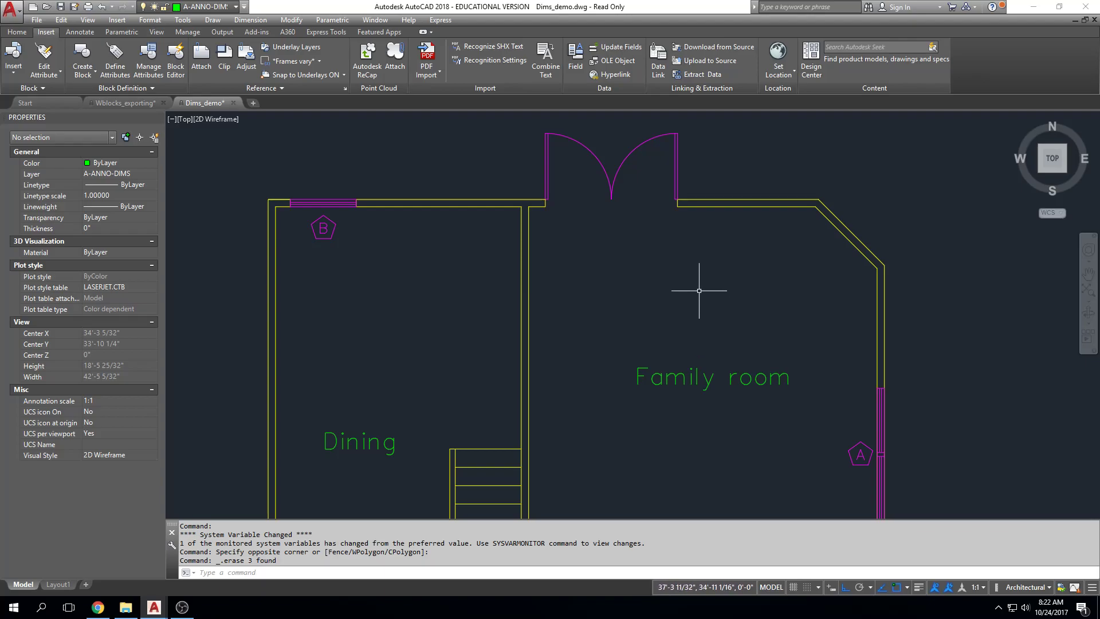
scroll(698, 246, down, 3)
middle_drag(688, 275, 709, 182)
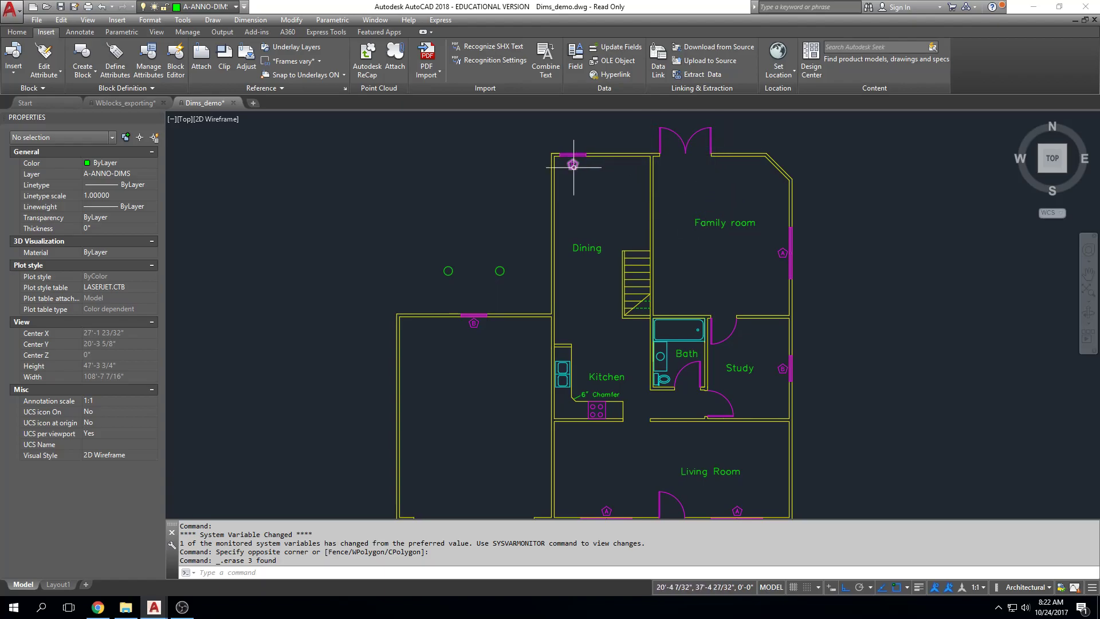
scroll(573, 168, up, 4)
middle_drag(573, 170, 546, 270)
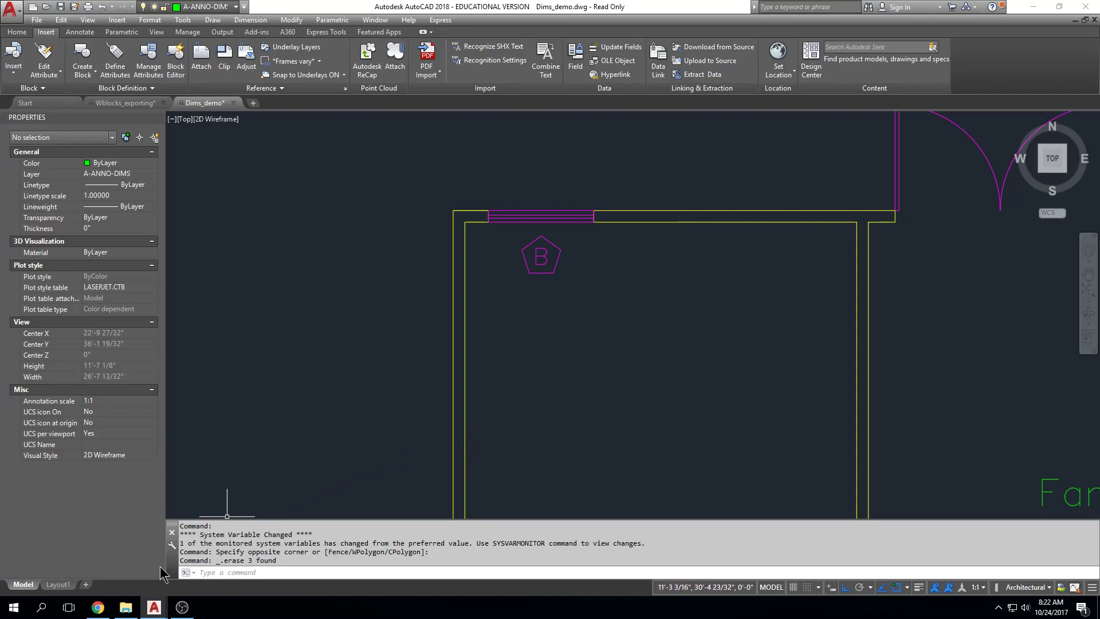
Step: Compare the door schedule picture in Chrome with the tagged dining room window in the AutoCAD drawing
click(98, 607)
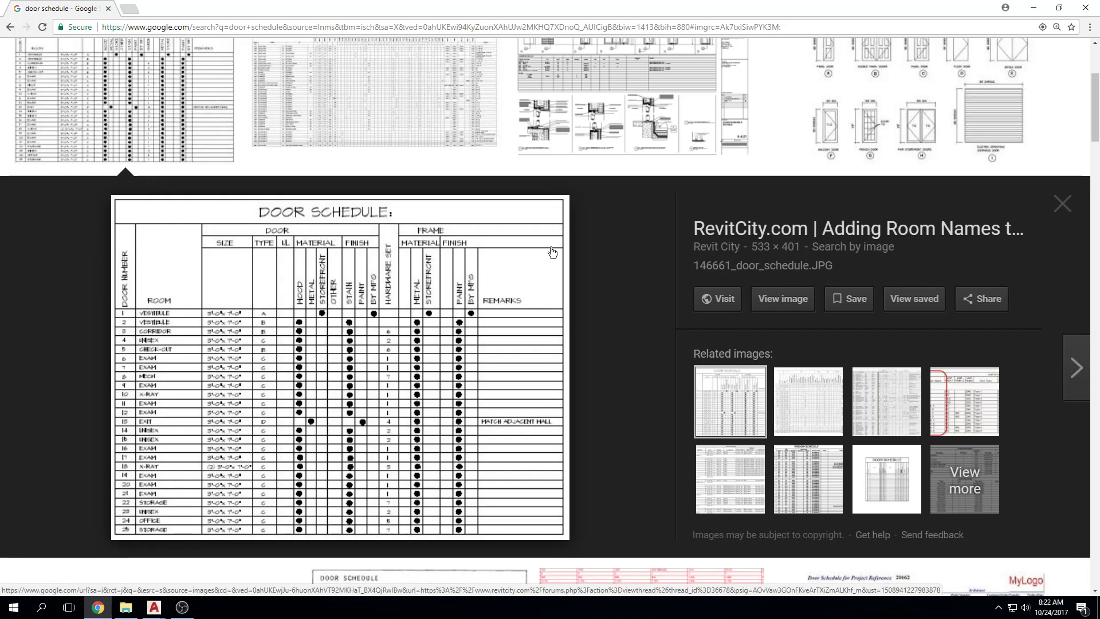
key(alt+Tab)
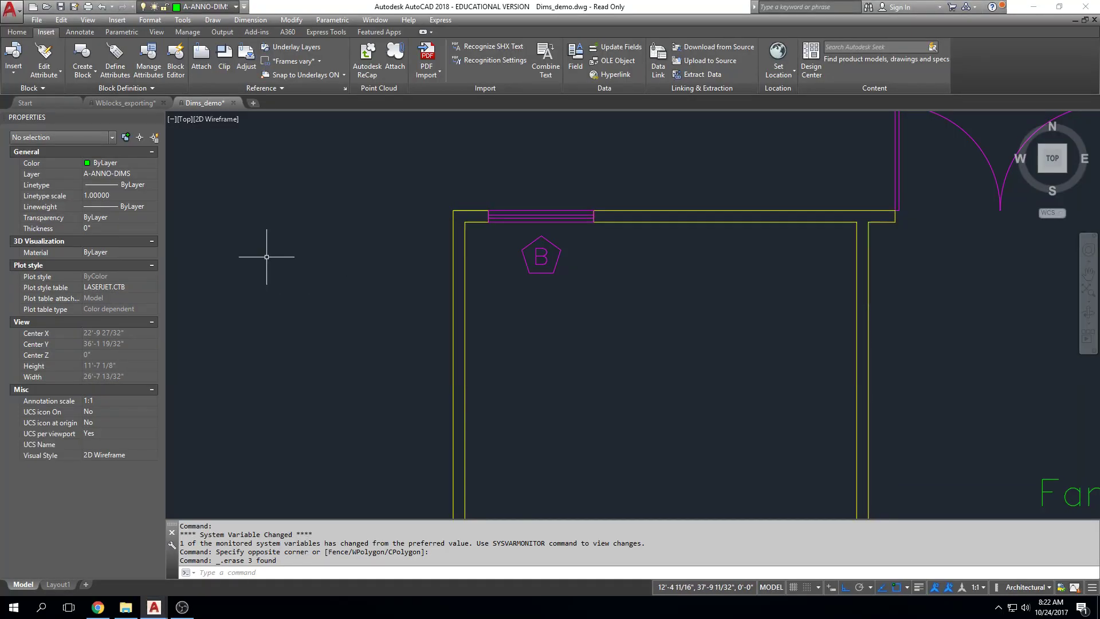
key(alt+Tab)
key(alt+Tab)
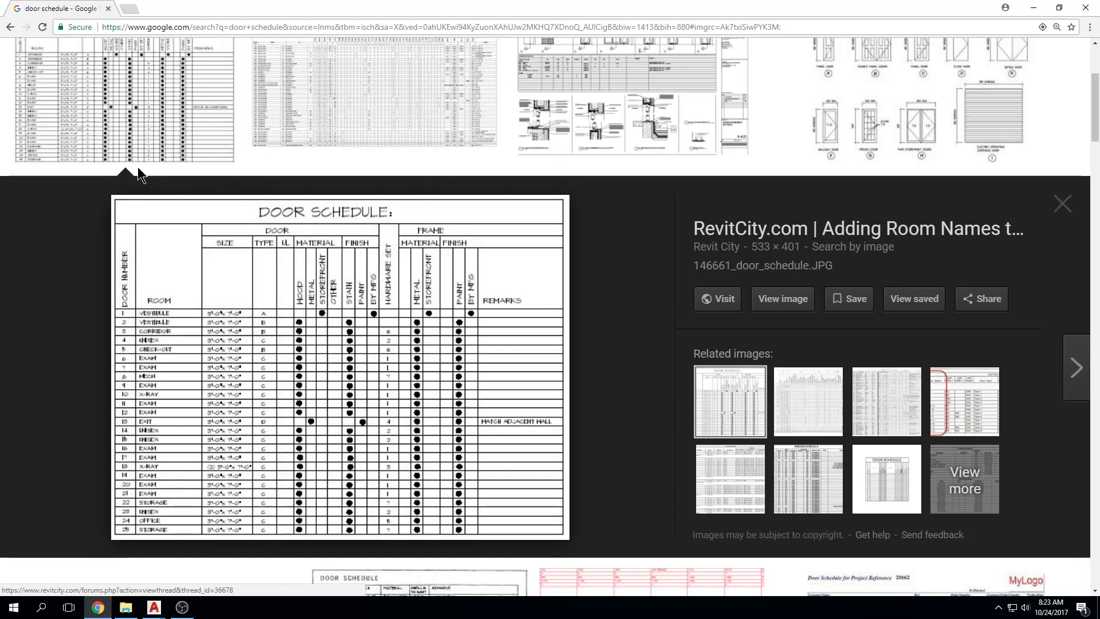
click(1033, 8)
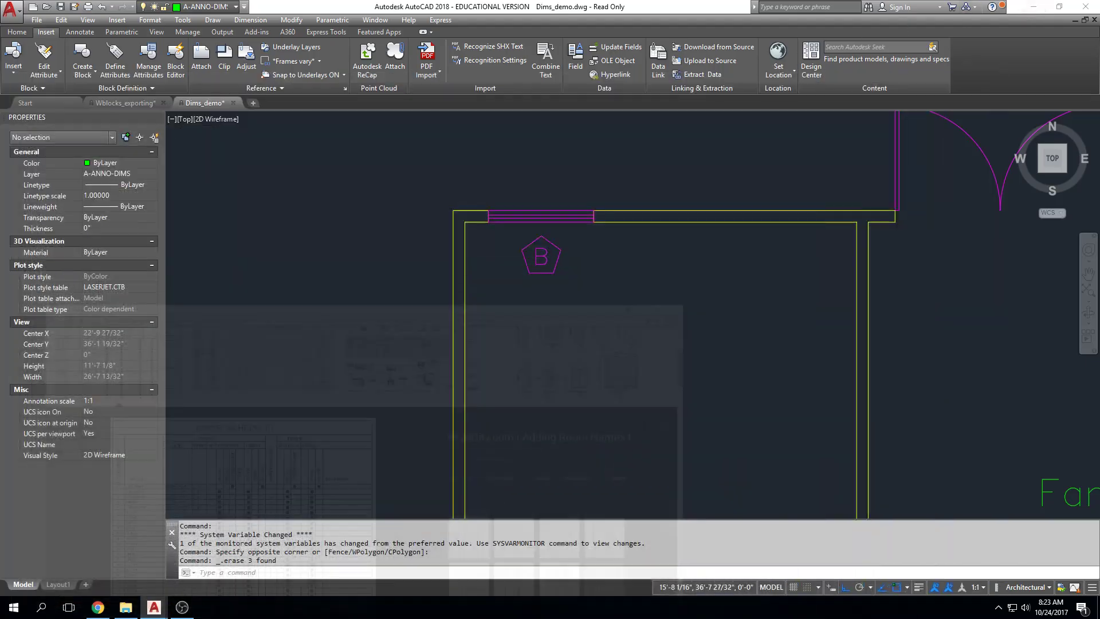
key(alt+Tab)
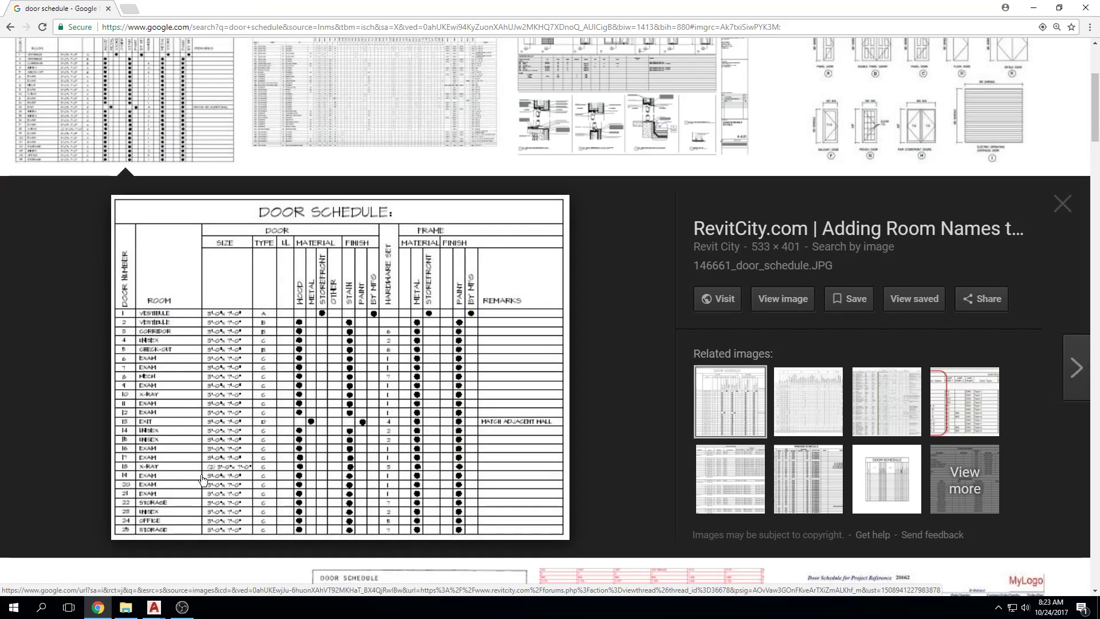
click(1033, 9)
Step: Examine the dining room window and its B tag up close, along with the adjacent wall openings
scroll(521, 282, down, 3)
middle_drag(561, 267, 487, 260)
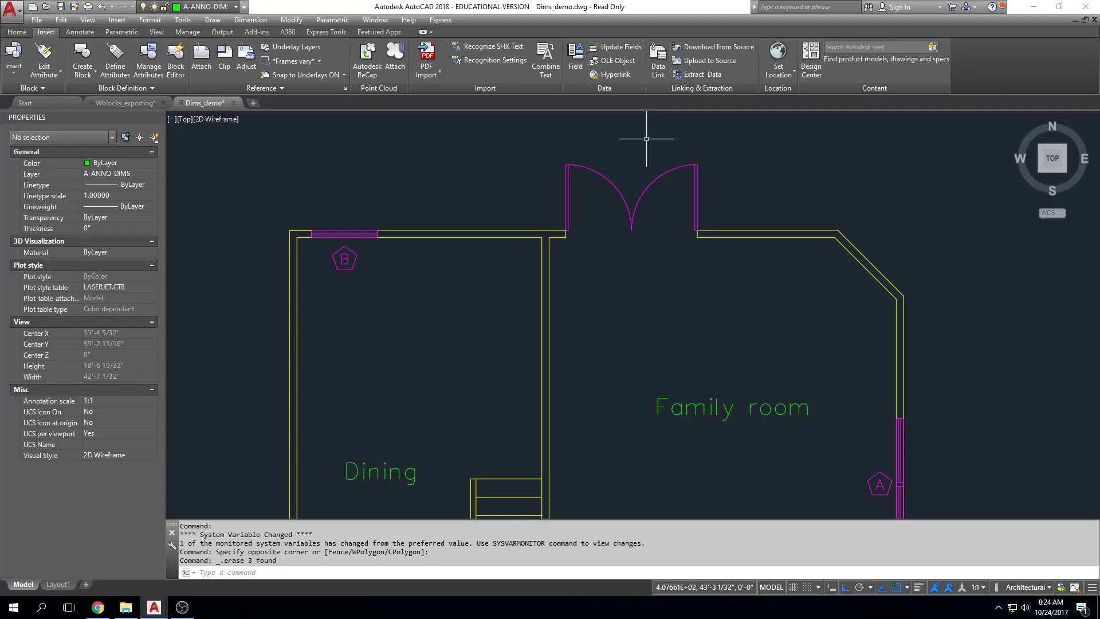
key(Escape)
key(Escape)
middle_drag(654, 373, 648, 410)
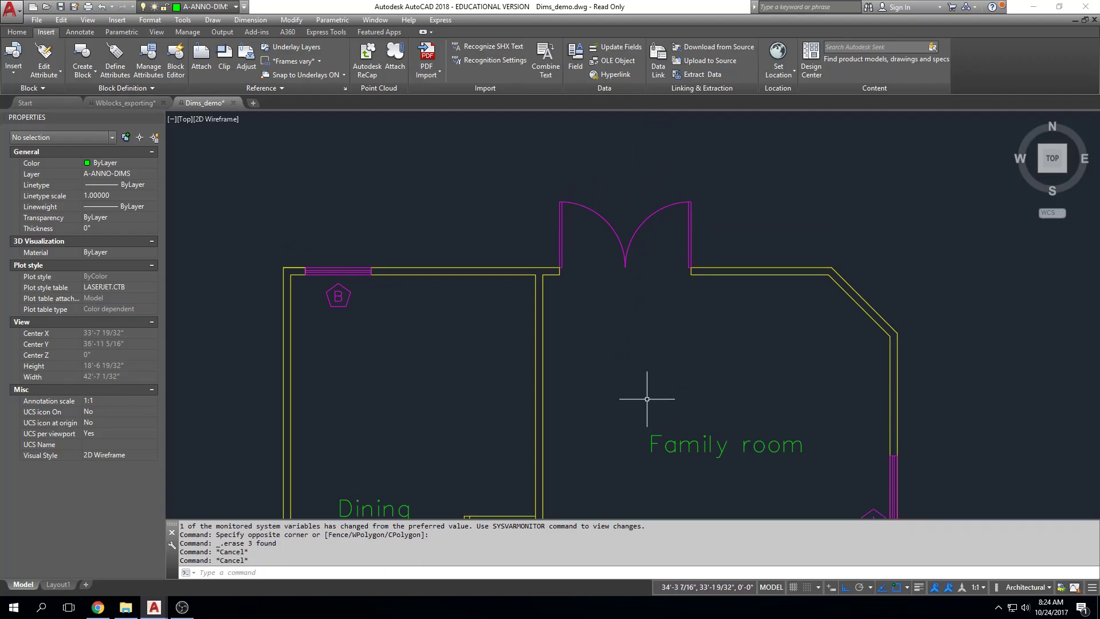
middle_drag(612, 354, 629, 296)
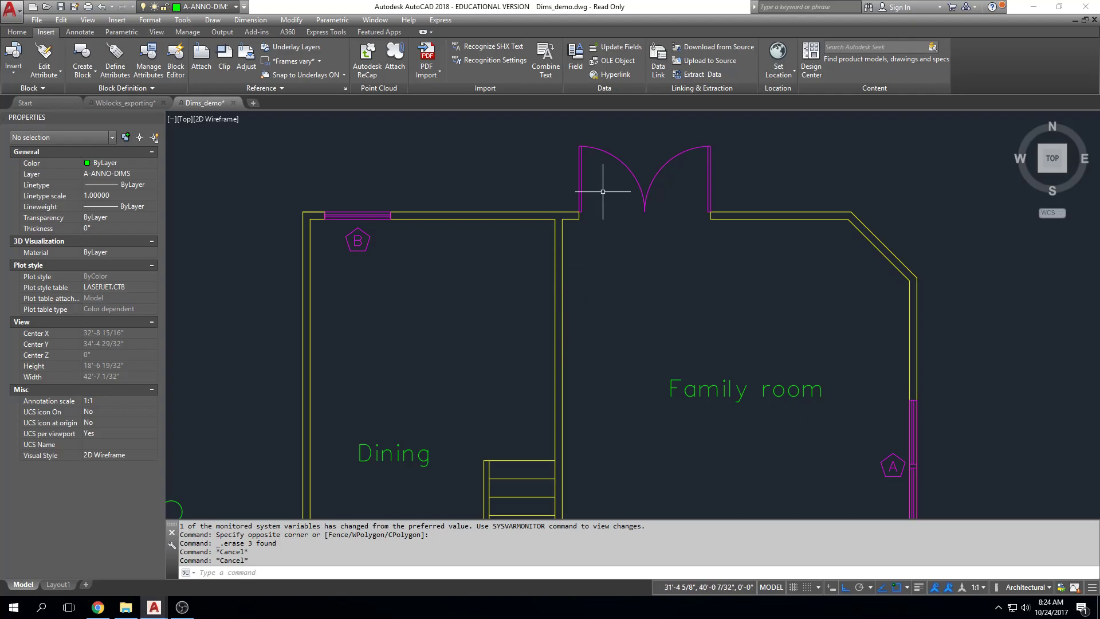
mouse_move(580, 151)
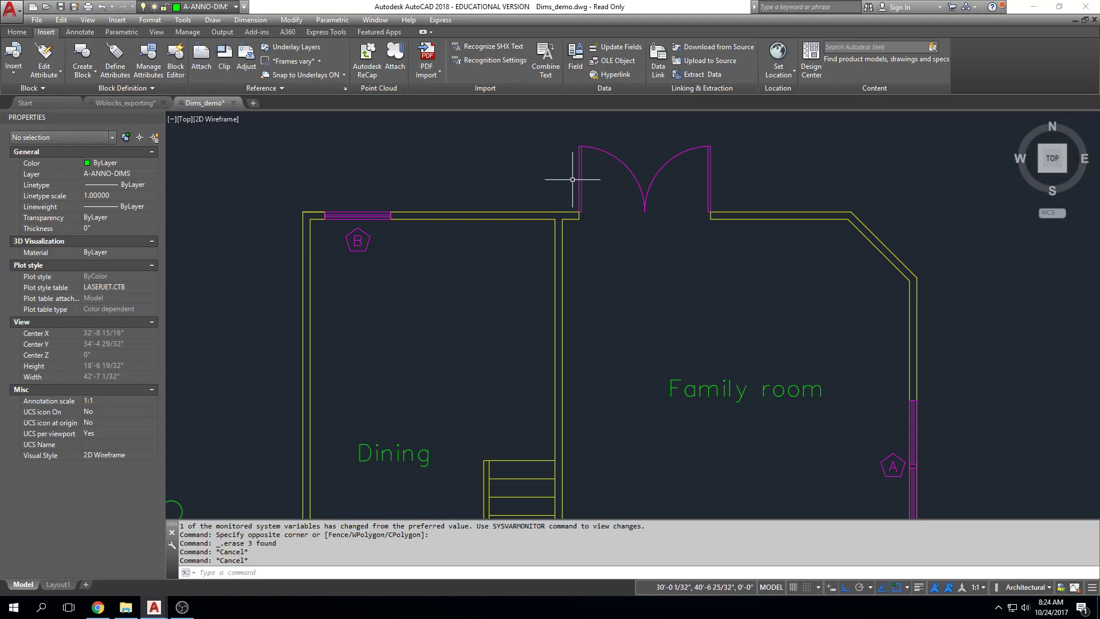
scroll(368, 253, up, 2)
scroll(369, 253, up, 2)
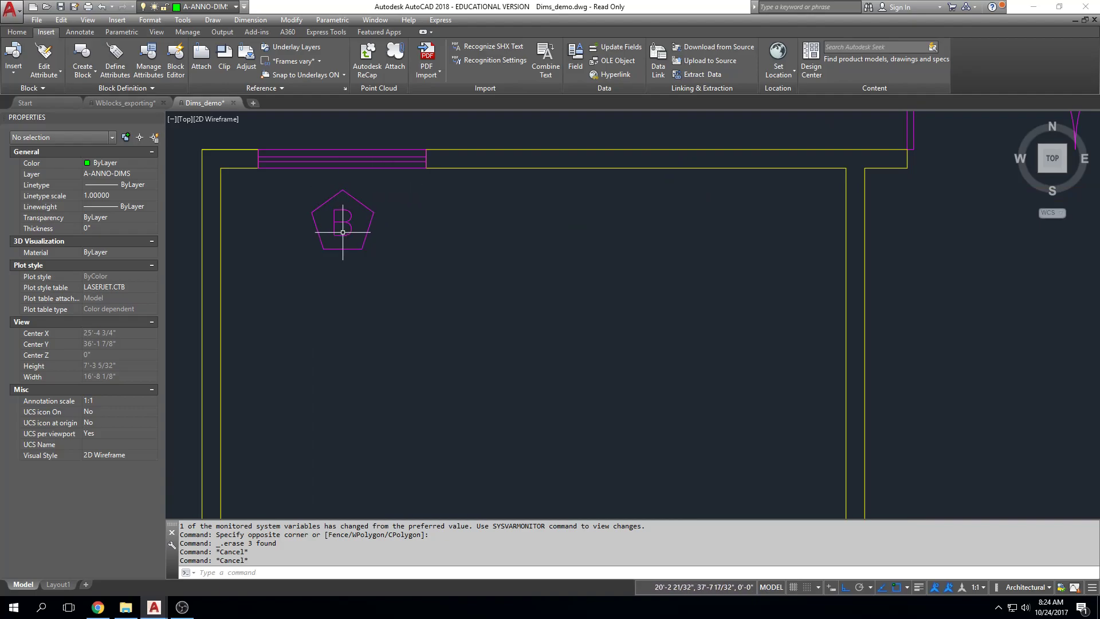
scroll(401, 274, down, 2)
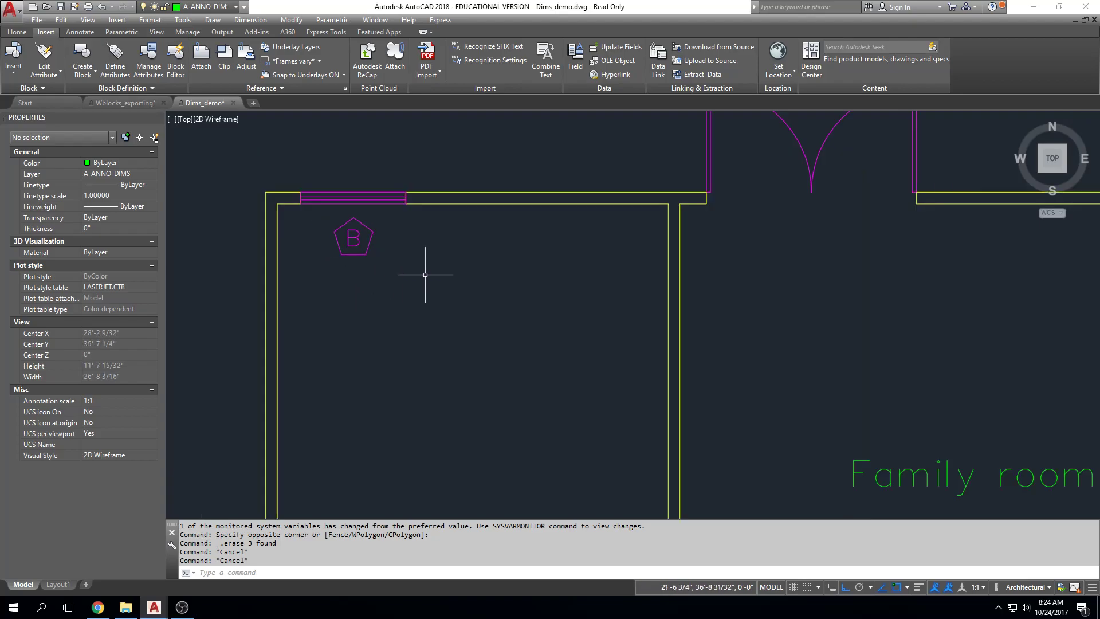
Step: Inspect the family room's double door, its panels and swing arcs, alongside the B-tagged window in the same wall
middle_drag(828, 239, 798, 270)
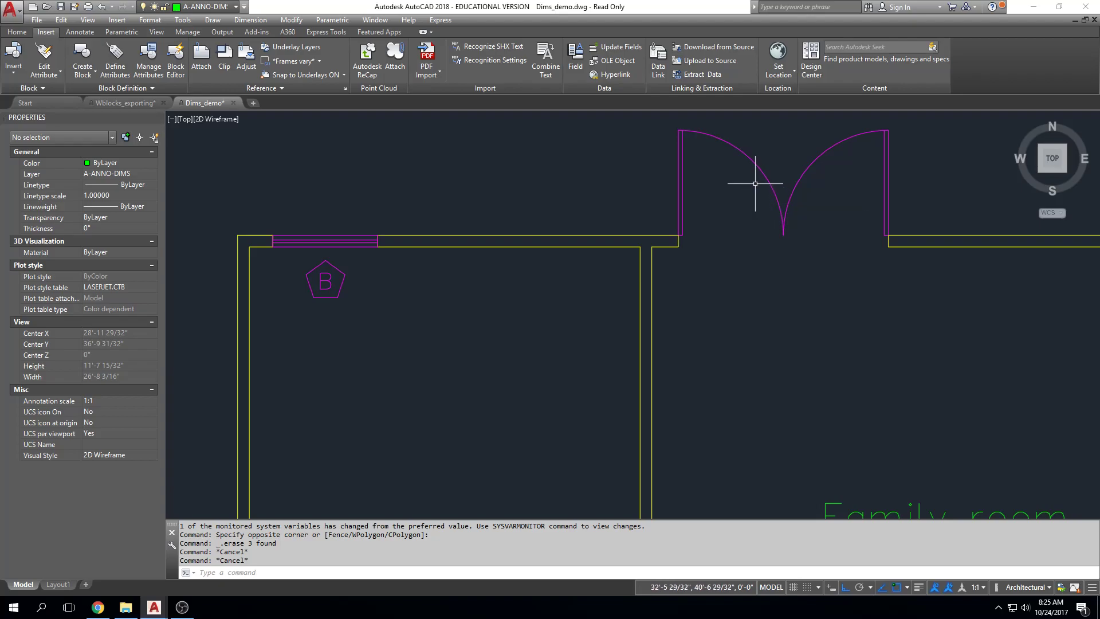
middle_drag(737, 196, 725, 276)
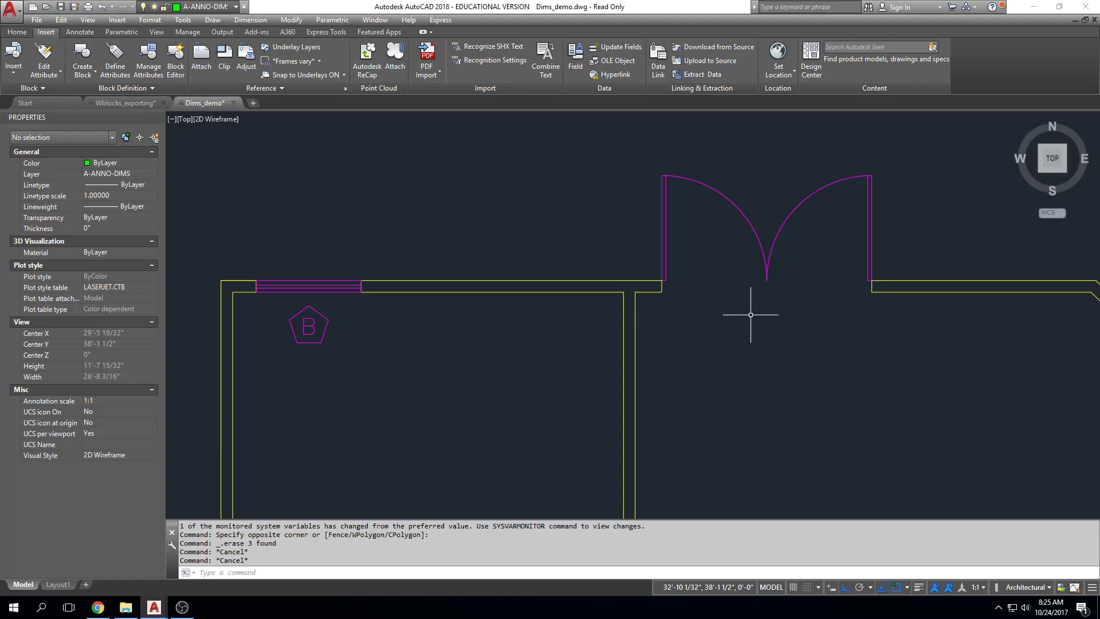
middle_drag(918, 286, 830, 302)
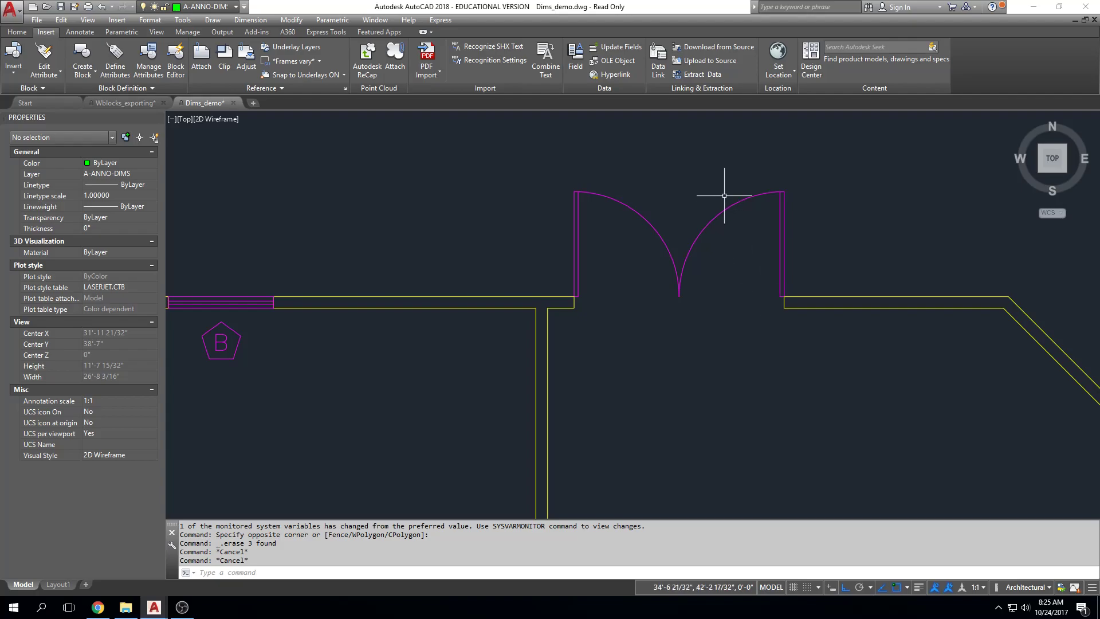
key(Escape)
key(Escape)
middle_drag(608, 301, 601, 332)
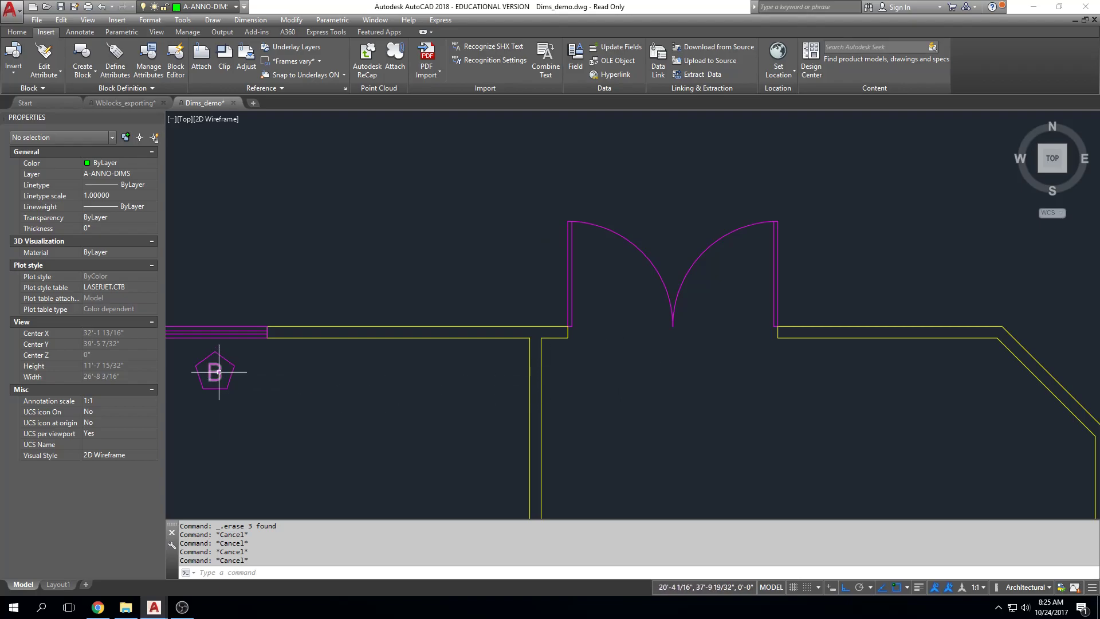
middle_drag(270, 403, 295, 401)
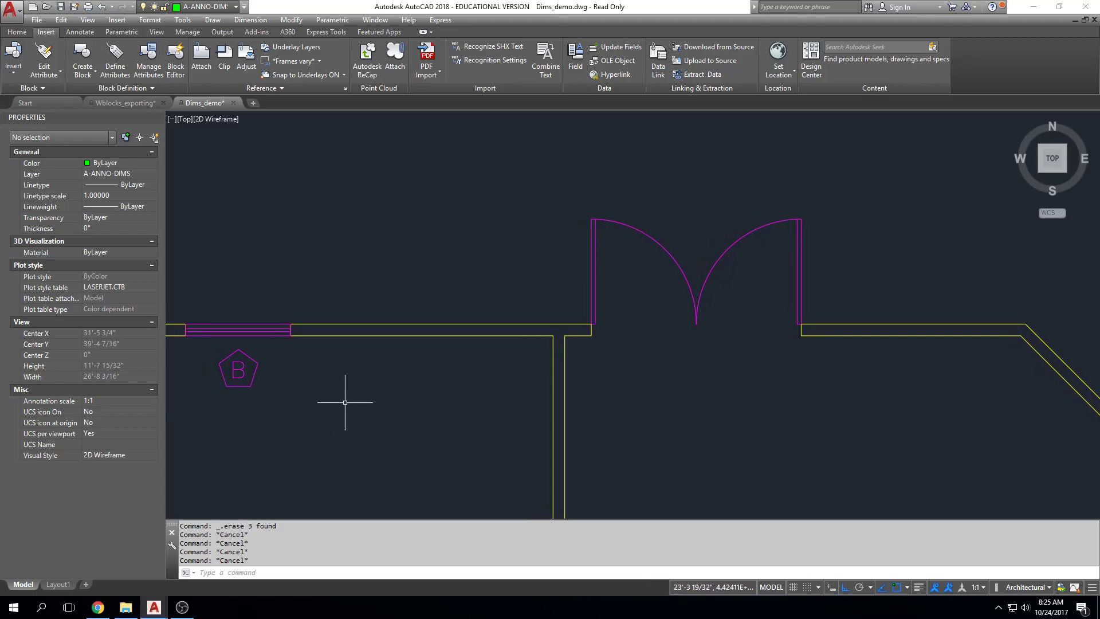
scroll(406, 352, down, 3)
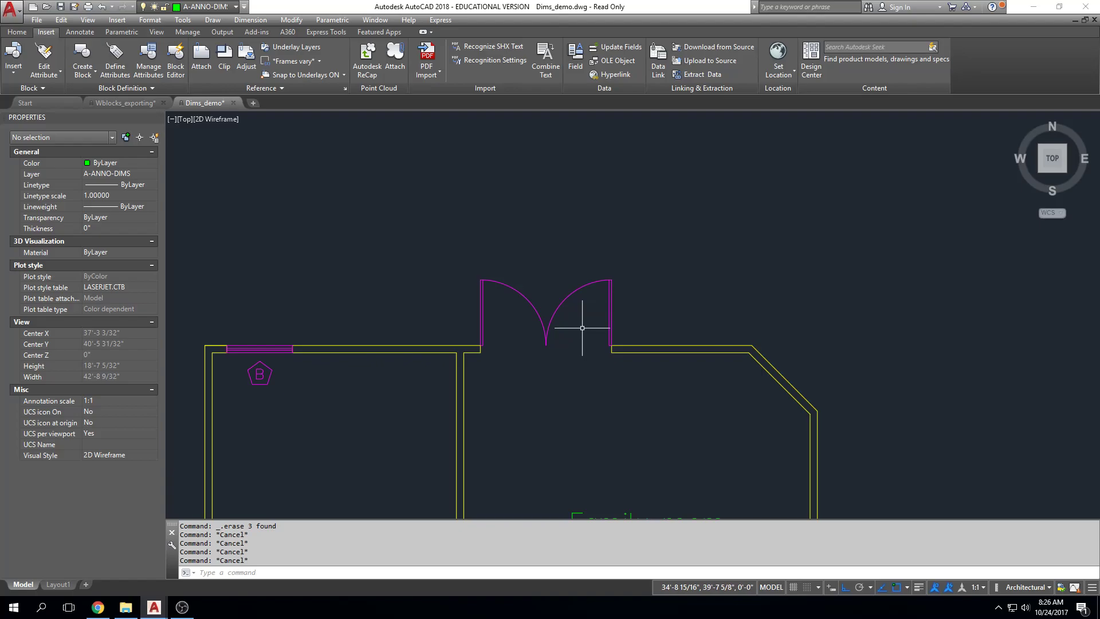
mouse_move(572, 327)
middle_down()
mouse_move(610, 287)
mouse_move(664, 300)
middle_up()
scroll(607, 262, up, 4)
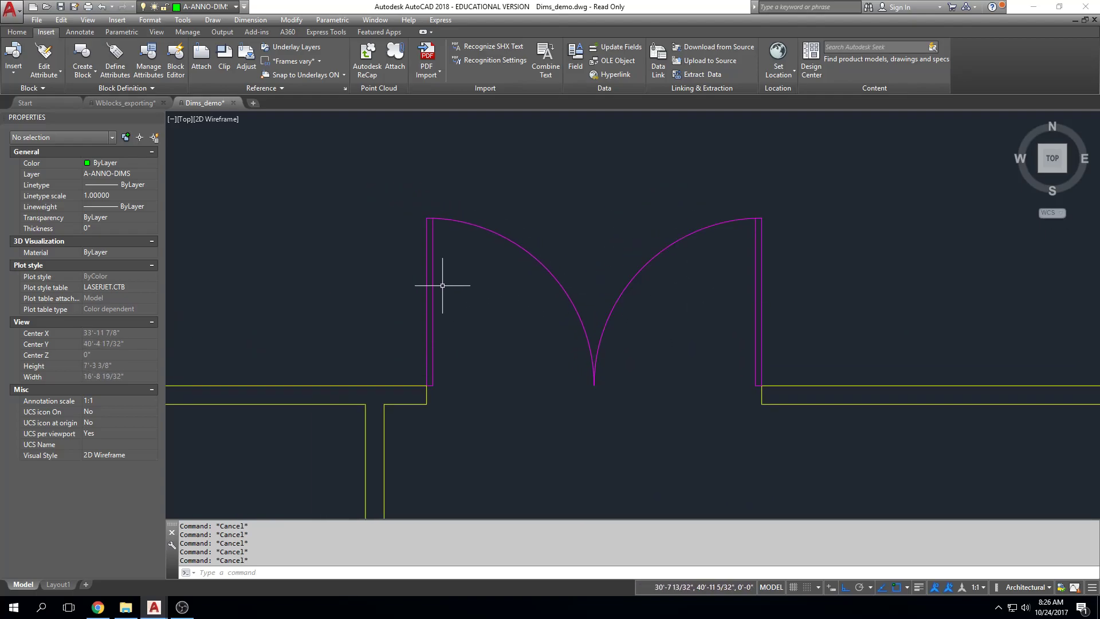
scroll(467, 385, down, 3)
mouse_move(466, 386)
middle_down()
mouse_move(631, 376)
mouse_move(656, 363)
middle_up()
scroll(630, 374, down, 1)
scroll(629, 374, up, 2)
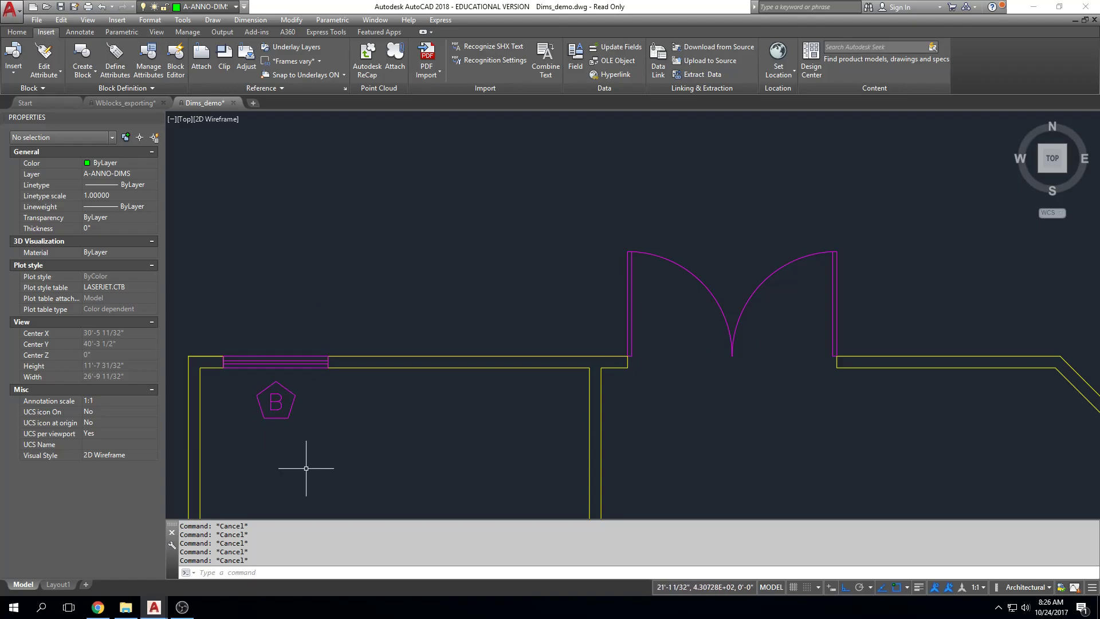
Step: Switch to Chrome and search Google Images for "door tag"
click(103, 608)
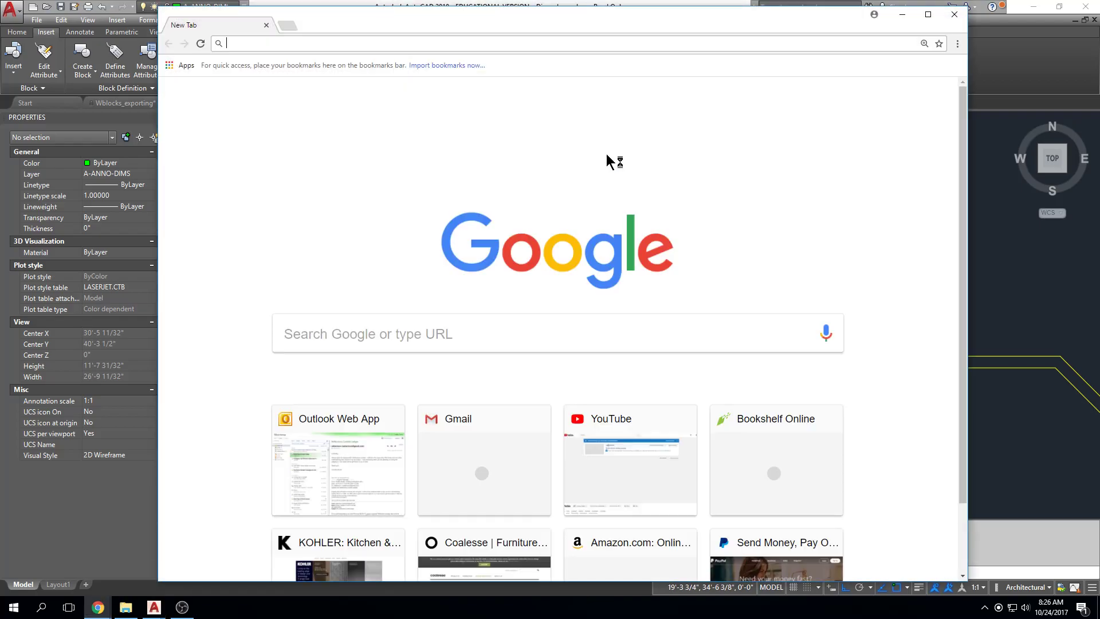
text(door tag)
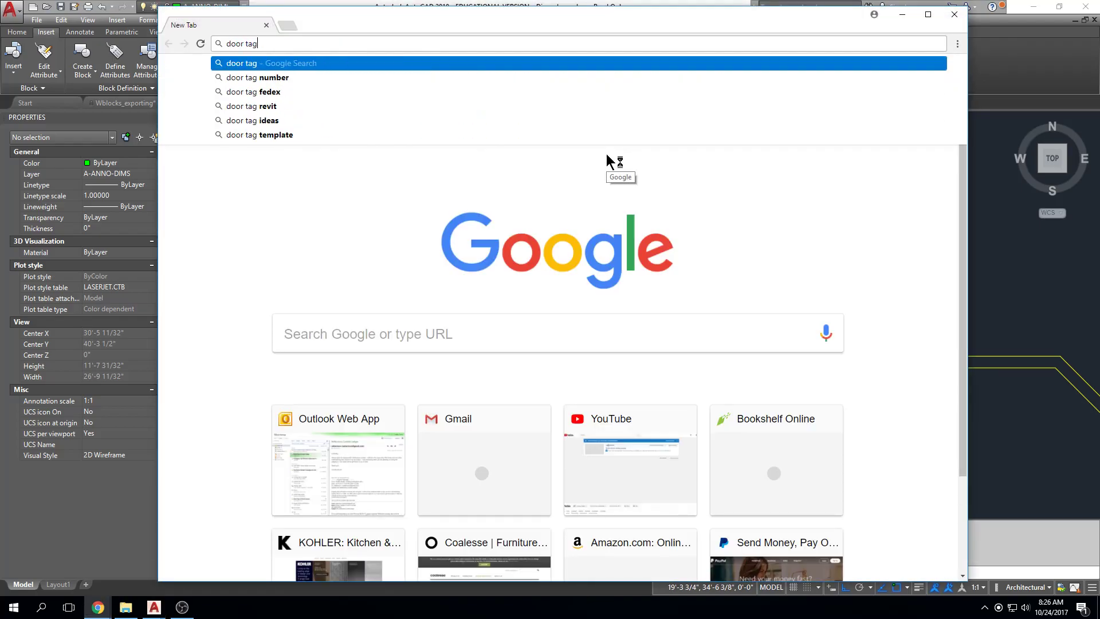
key(Return)
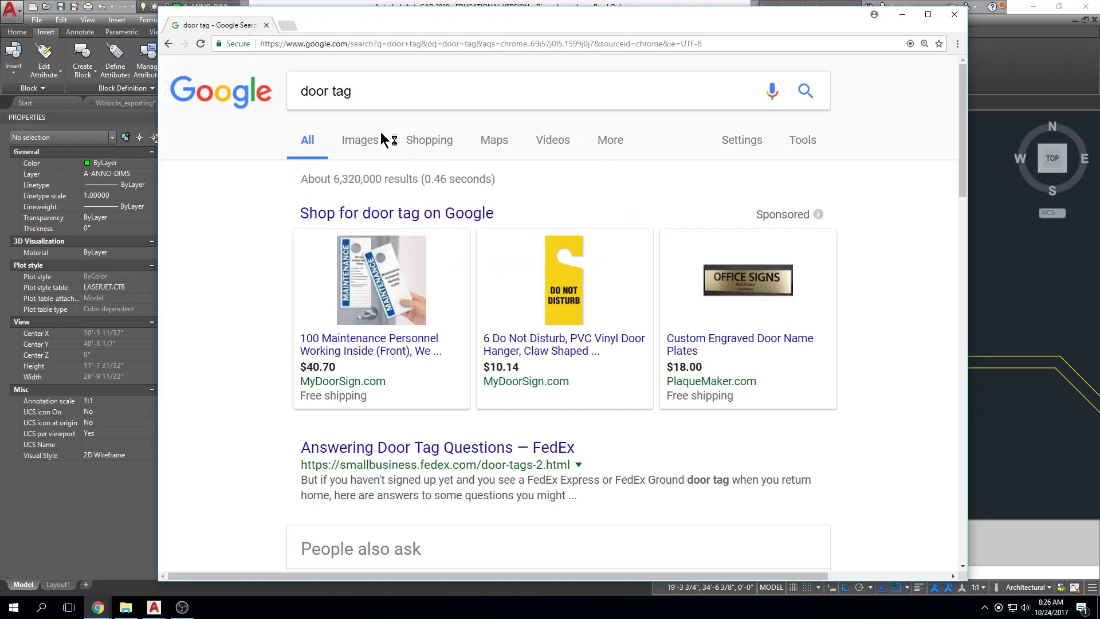
click(366, 141)
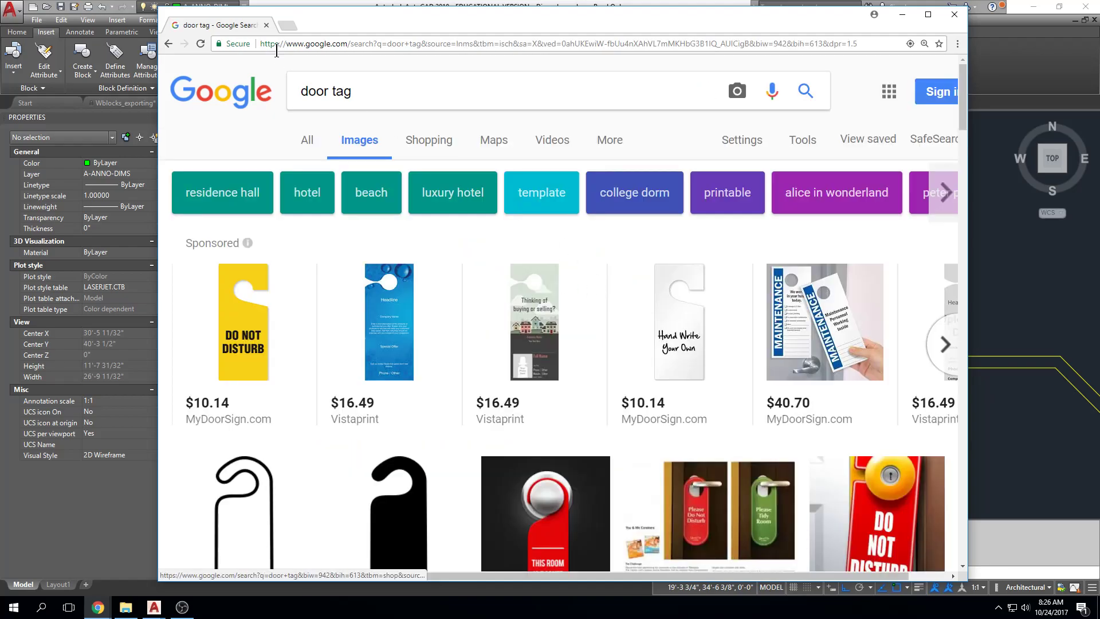
Step: Refine the image search to "door tag architecture"
click(392, 87)
text(arc)
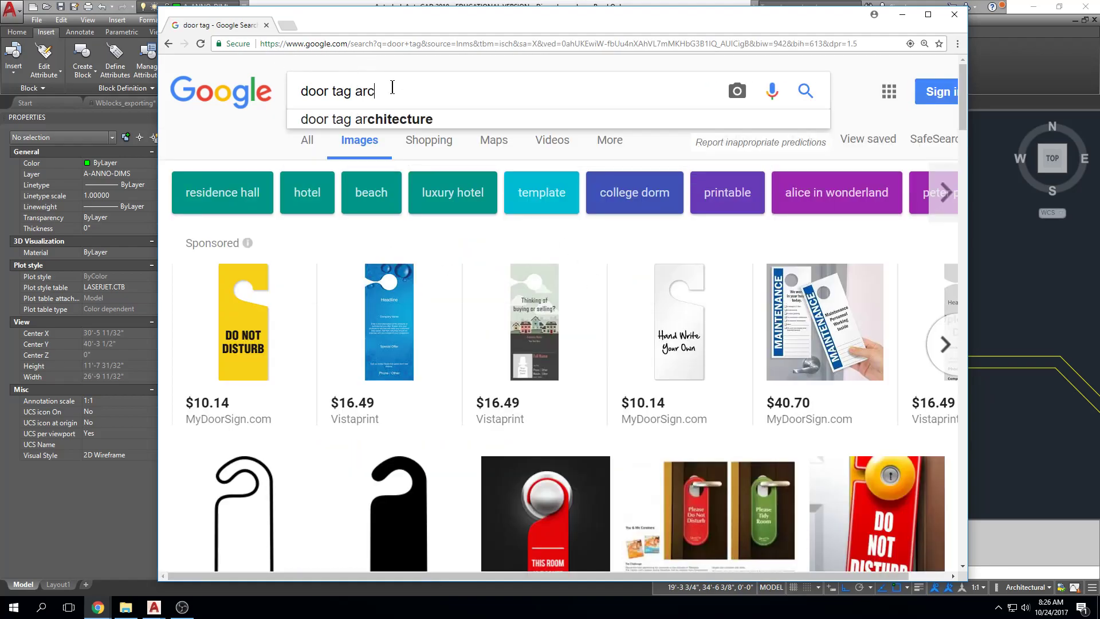
text(htiecture)
key(Return)
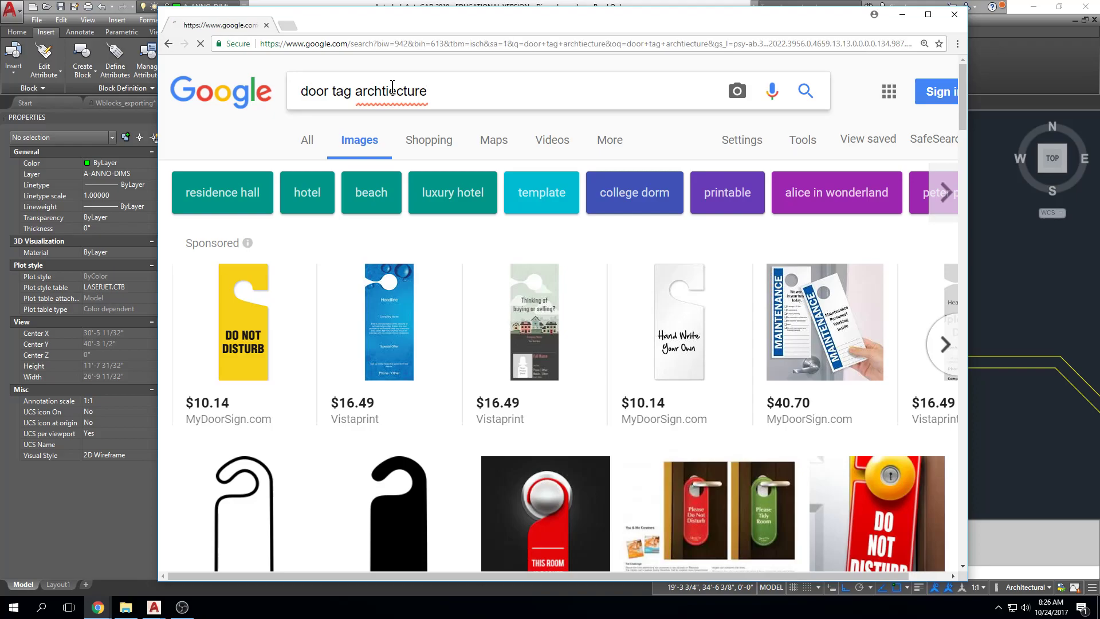
click(390, 189)
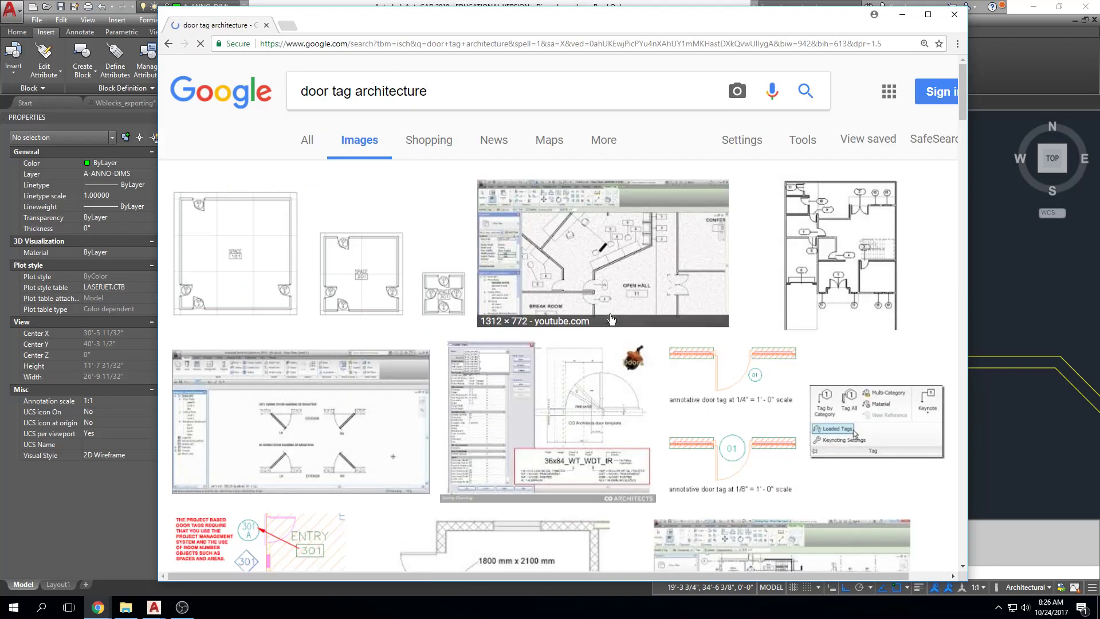
Step: Preview the door tag image of numbered spaces and the plan with tagged doors beside the Open Hall and Break Room
click(235, 273)
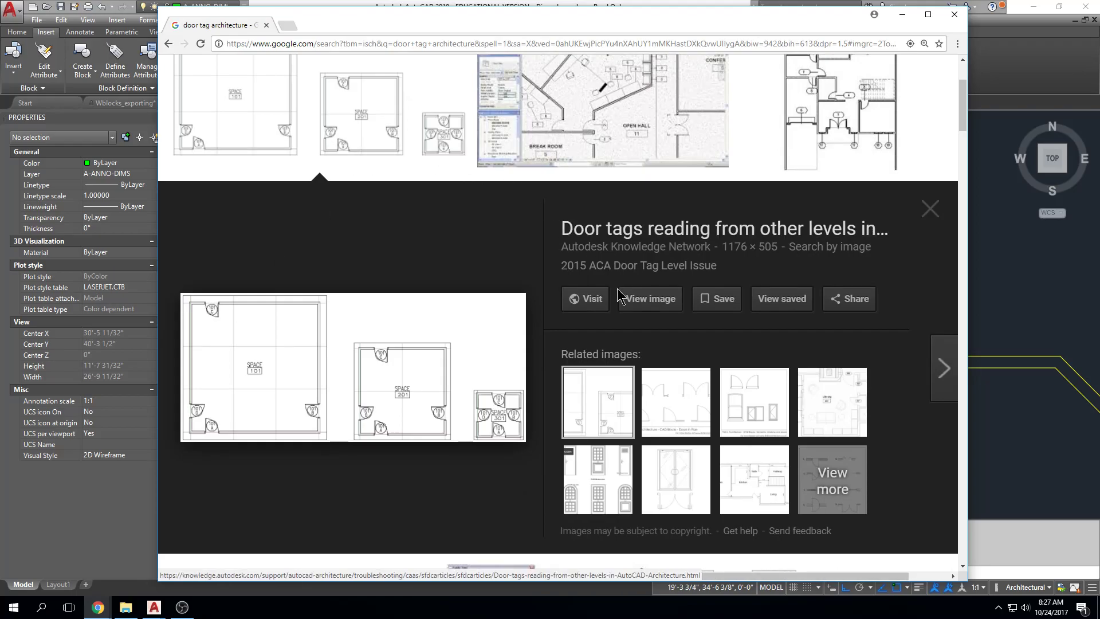
scroll(621, 294, up, 1)
click(625, 219)
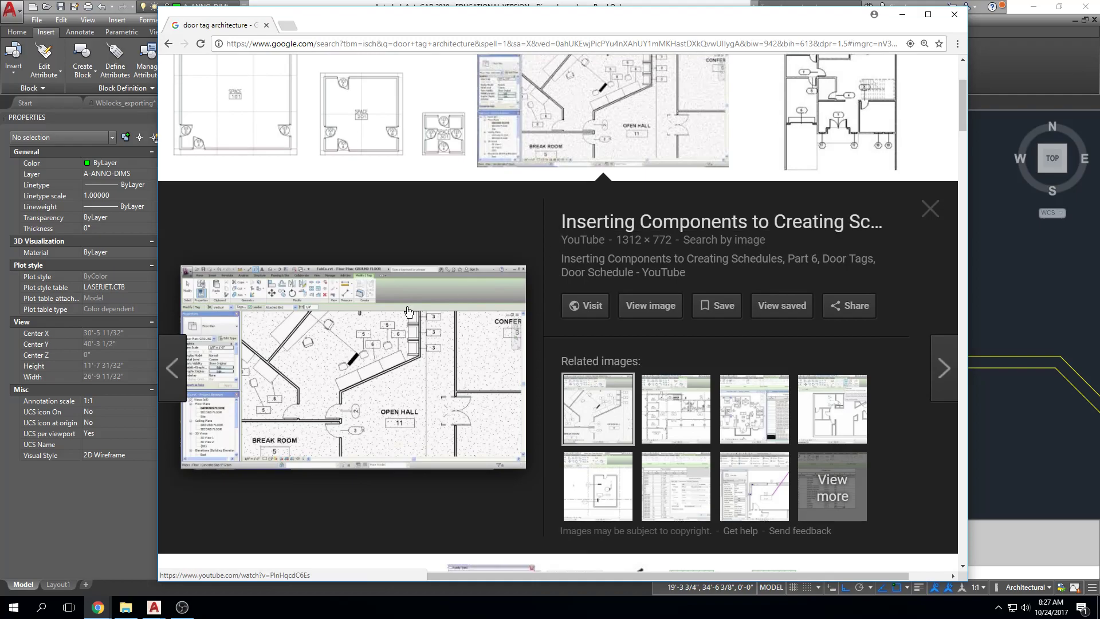
click(355, 416)
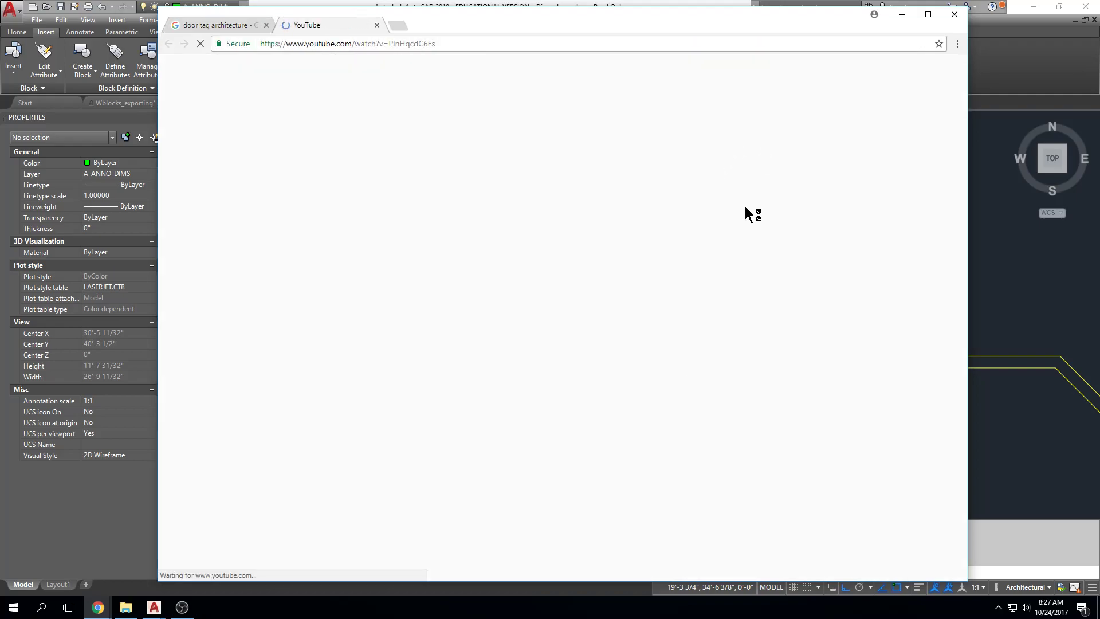
click(377, 25)
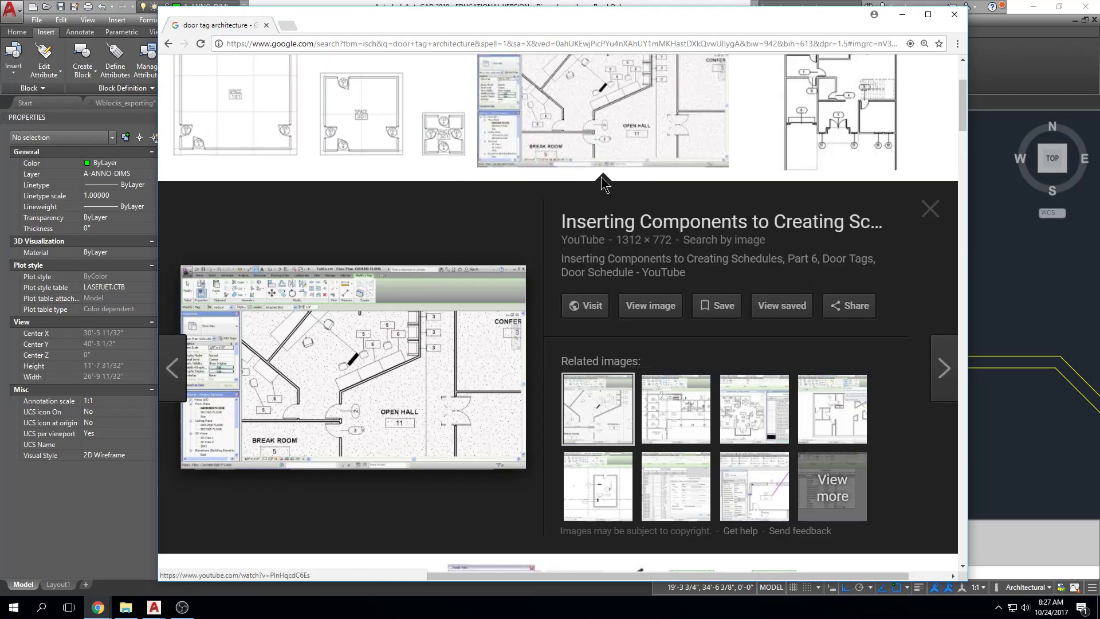
scroll(601, 177, up, 2)
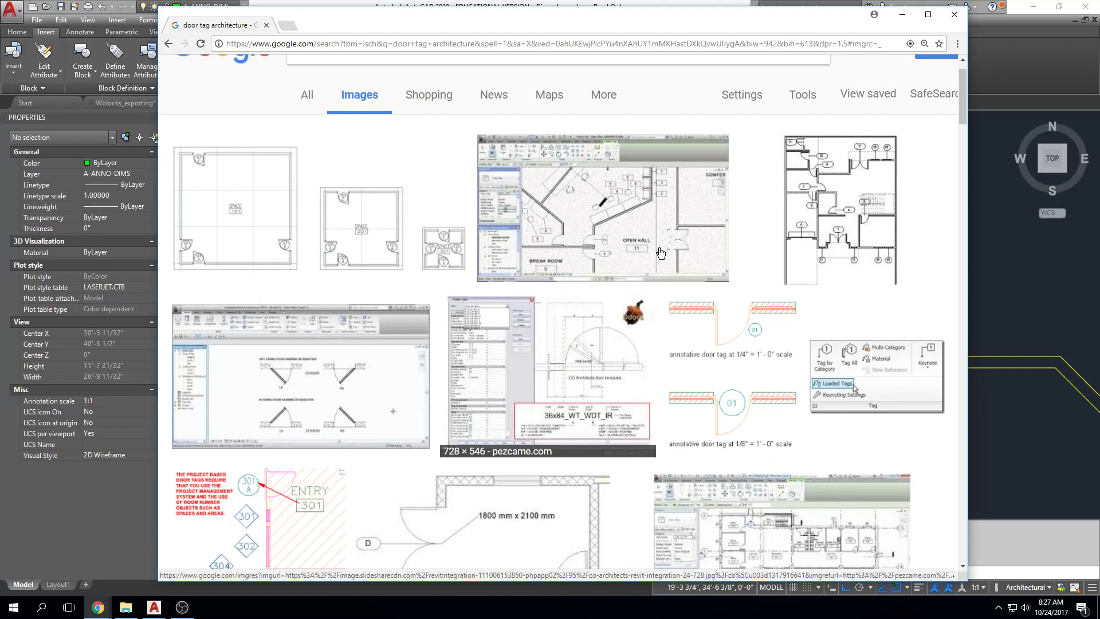
click(624, 197)
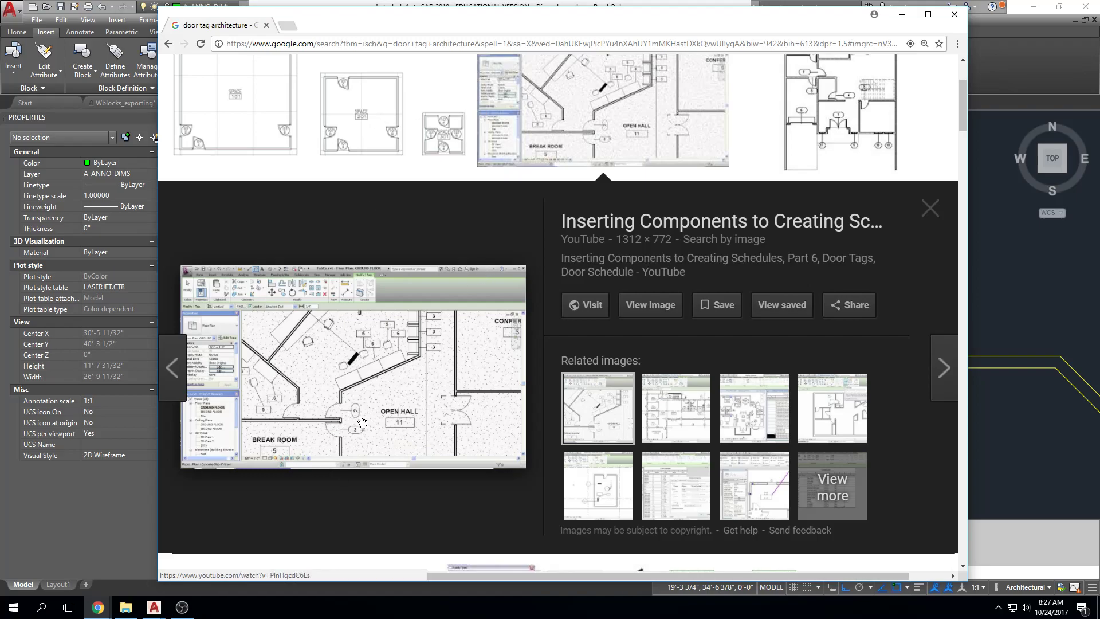
Step: Browse further door tag examples, including the annotative tags at different scales and the D-tagged double door plan
scroll(666, 370, down, 1)
scroll(666, 370, down, 4)
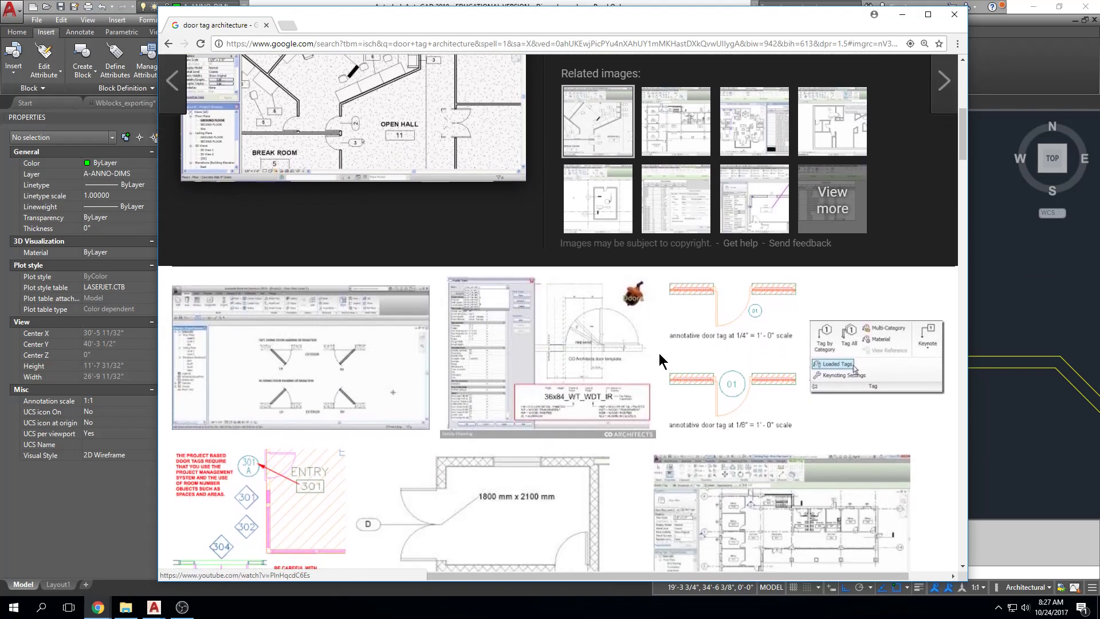
scroll(659, 353, down, 1)
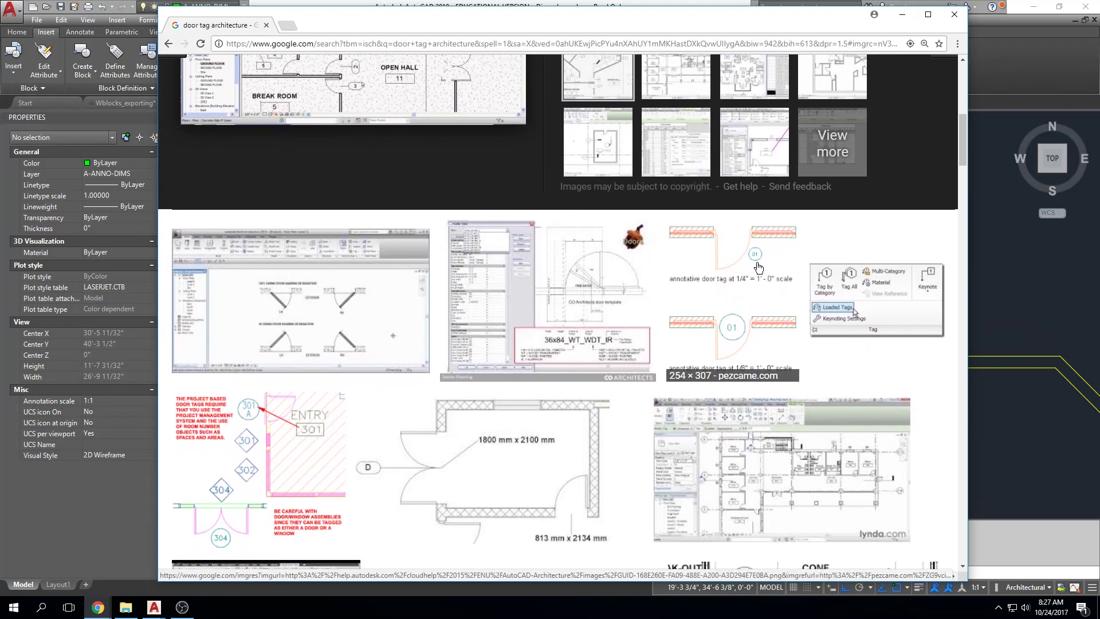
scroll(403, 459, down, 1)
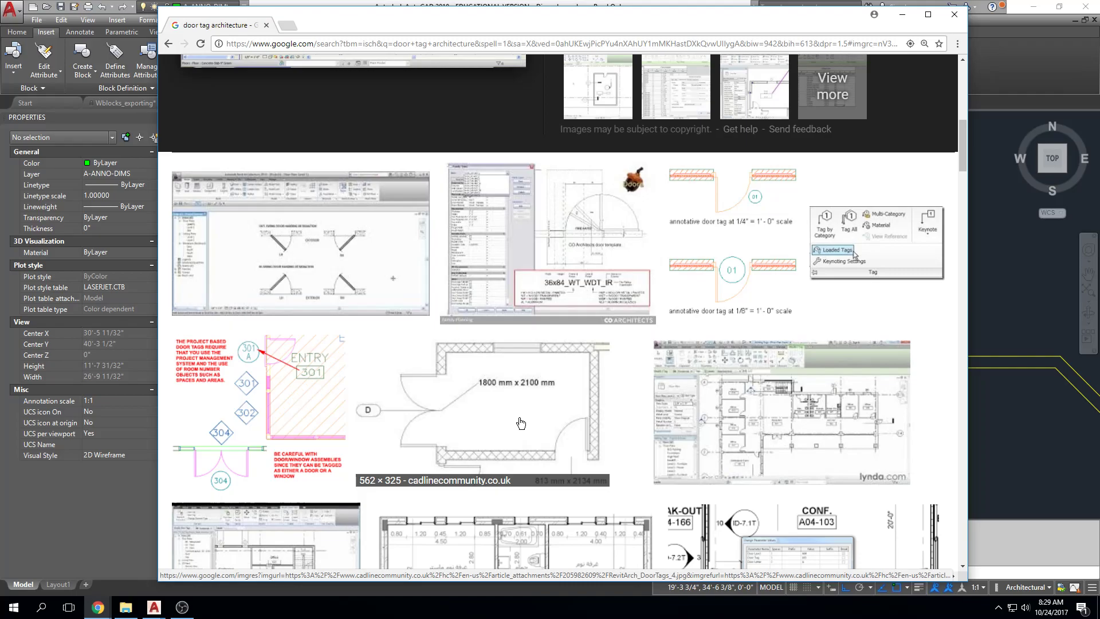
Step: Return to the AutoCAD drawing and examine the B-tagged dining room window and the family room's double door
click(906, 16)
middle_drag(560, 270, 578, 226)
key(Escape)
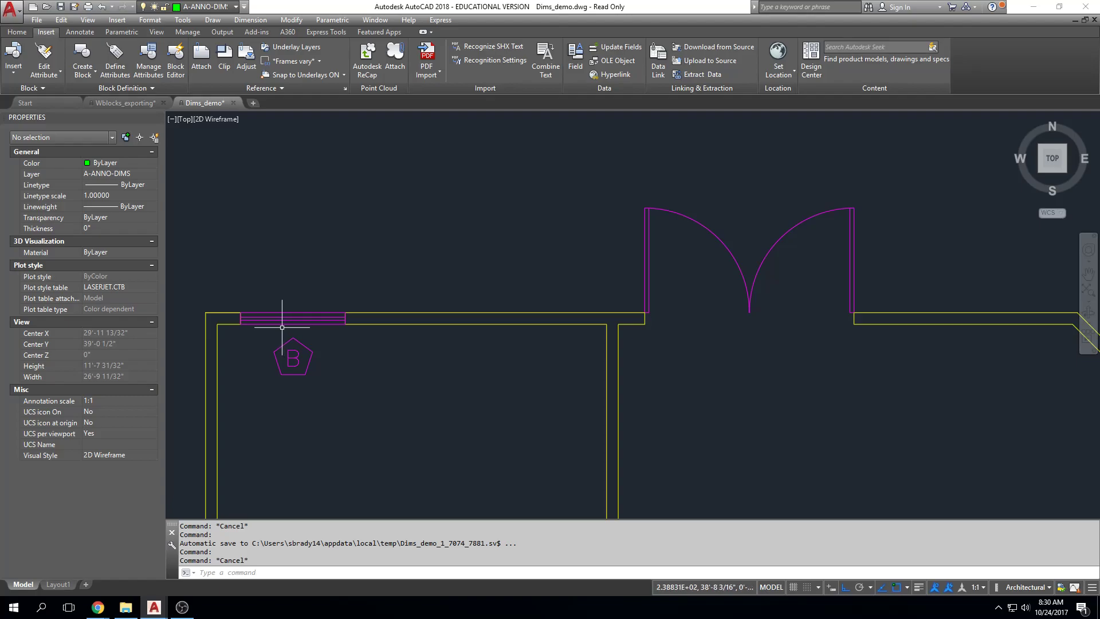
mouse_move(283, 323)
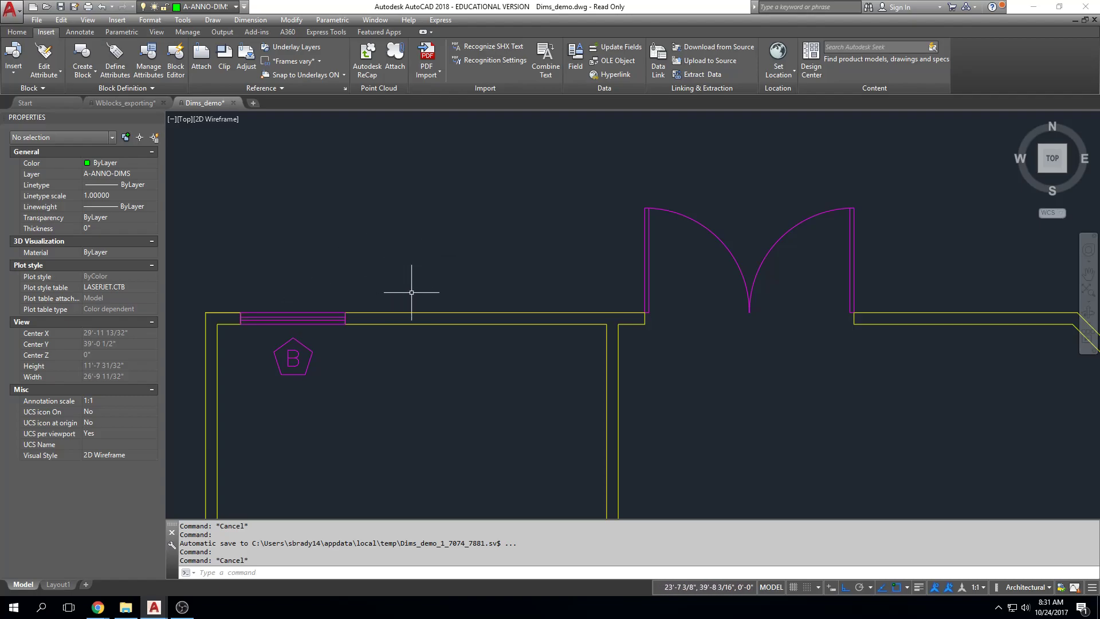
scroll(613, 355, down, 3)
middle_drag(725, 373, 637, 291)
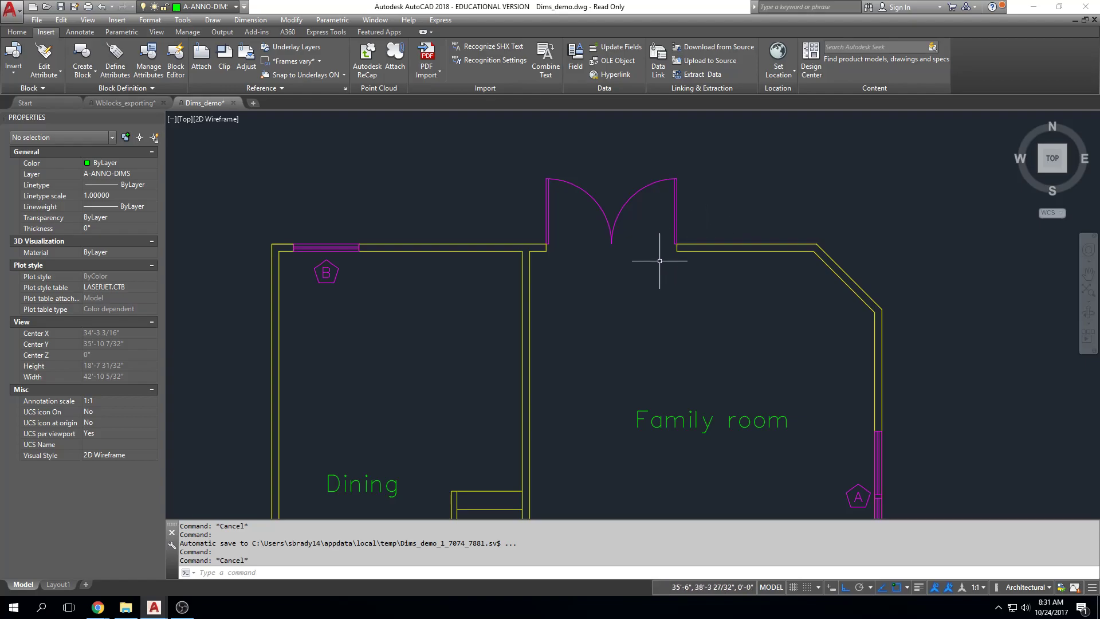
scroll(522, 252, up, 3)
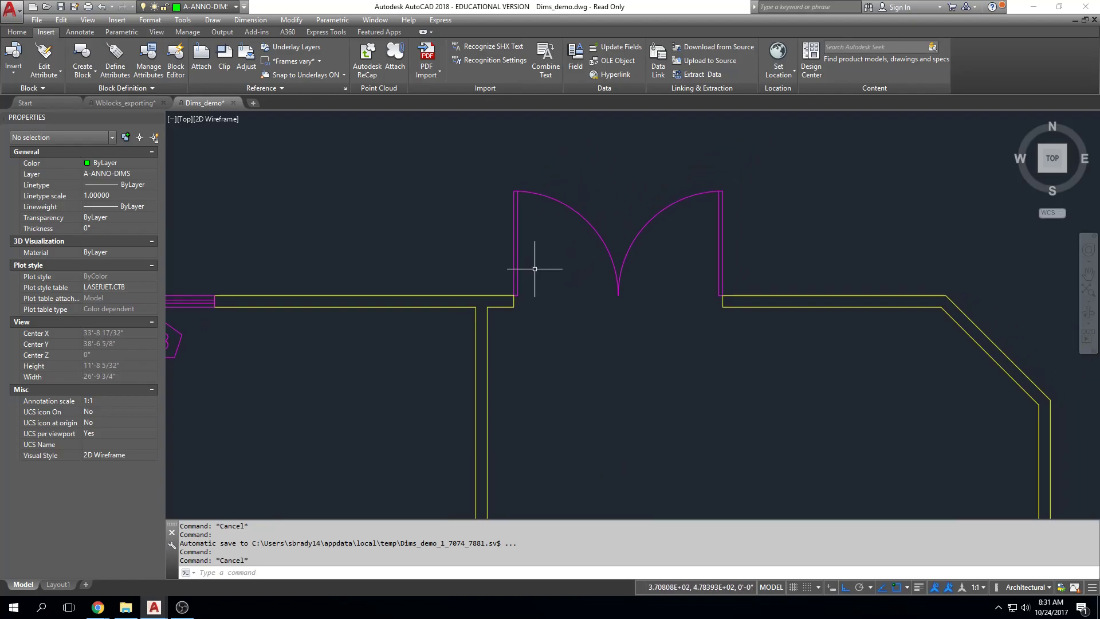
middle_drag(523, 302, 601, 293)
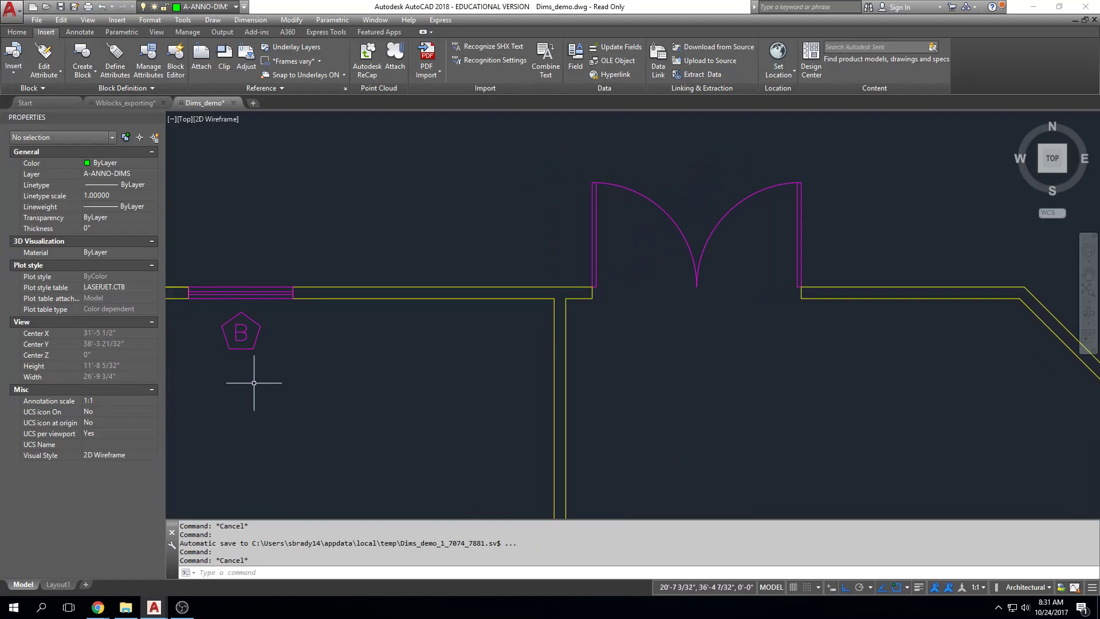
scroll(217, 337, up, 4)
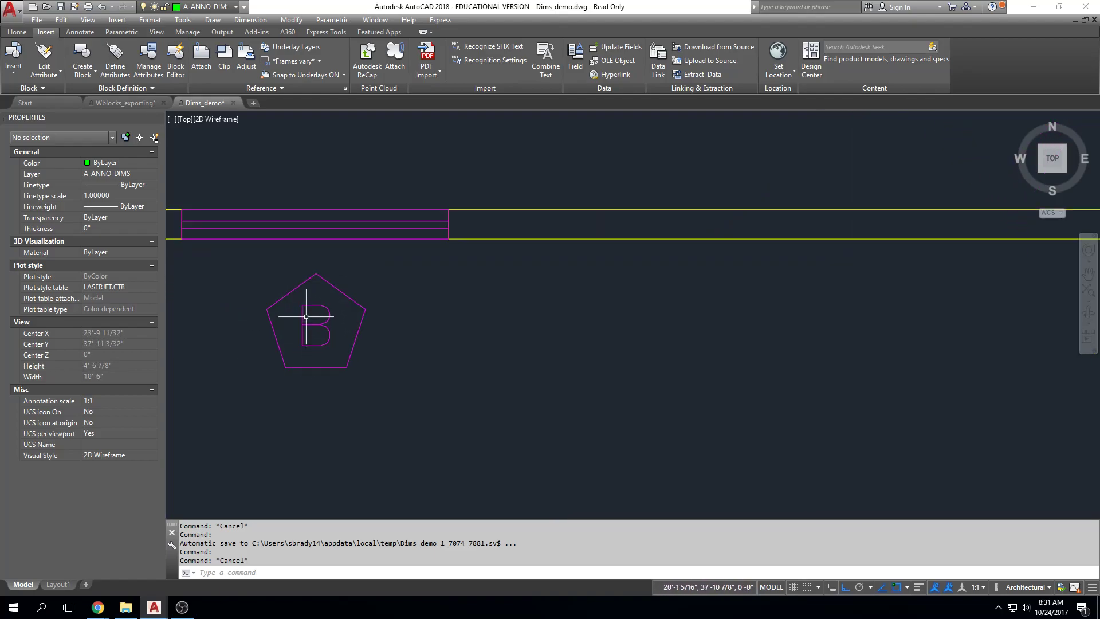
scroll(524, 370, down, 4)
middle_drag(538, 371, 458, 368)
middle_drag(789, 383, 568, 367)
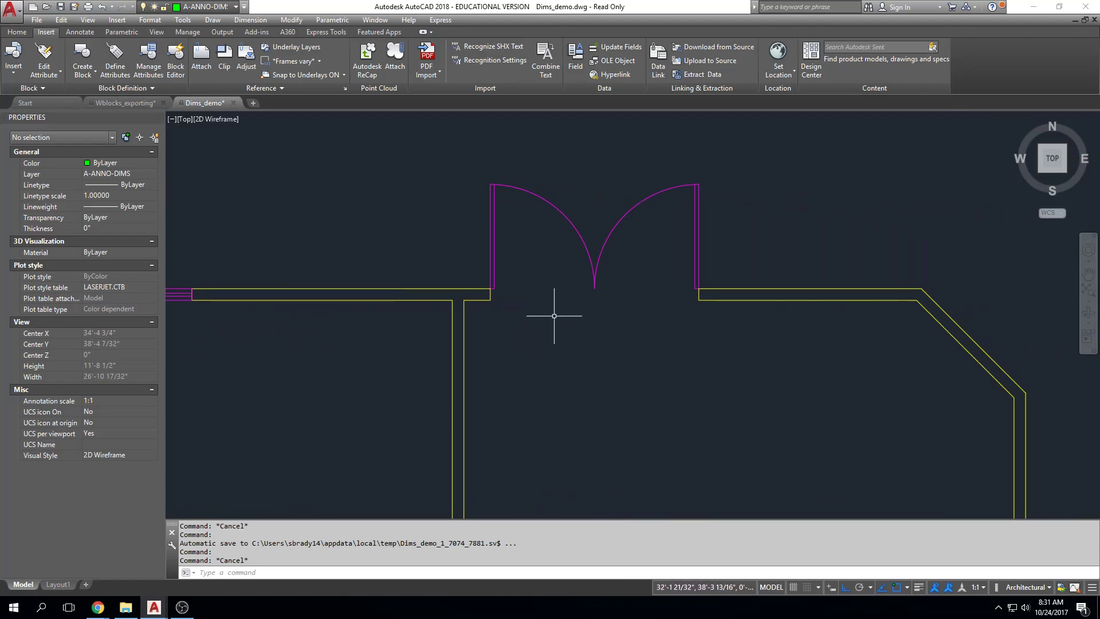
Step: Draw a center-radius circle of about 5 5/16" radius inside the west leaf's swing of the family room double door
scroll(521, 236, up, 2)
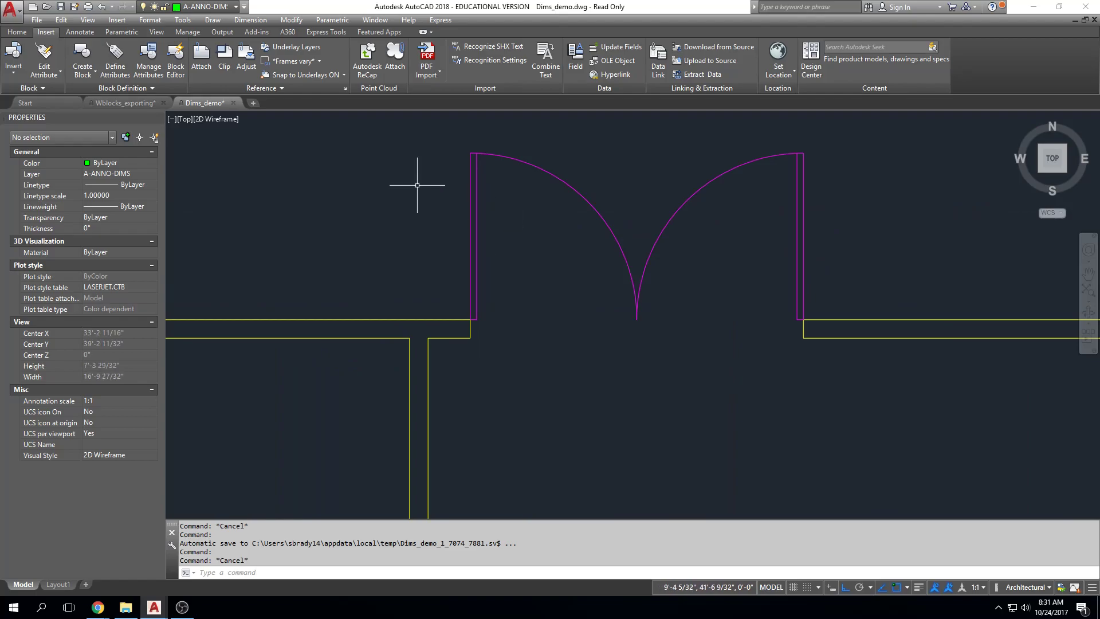
click(21, 33)
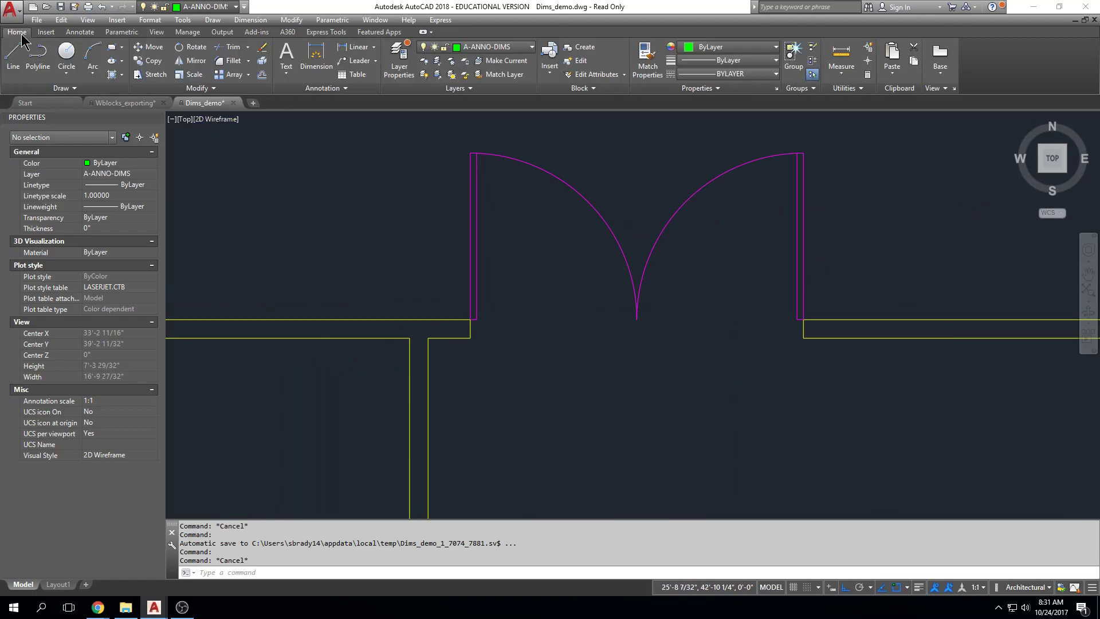
click(66, 72)
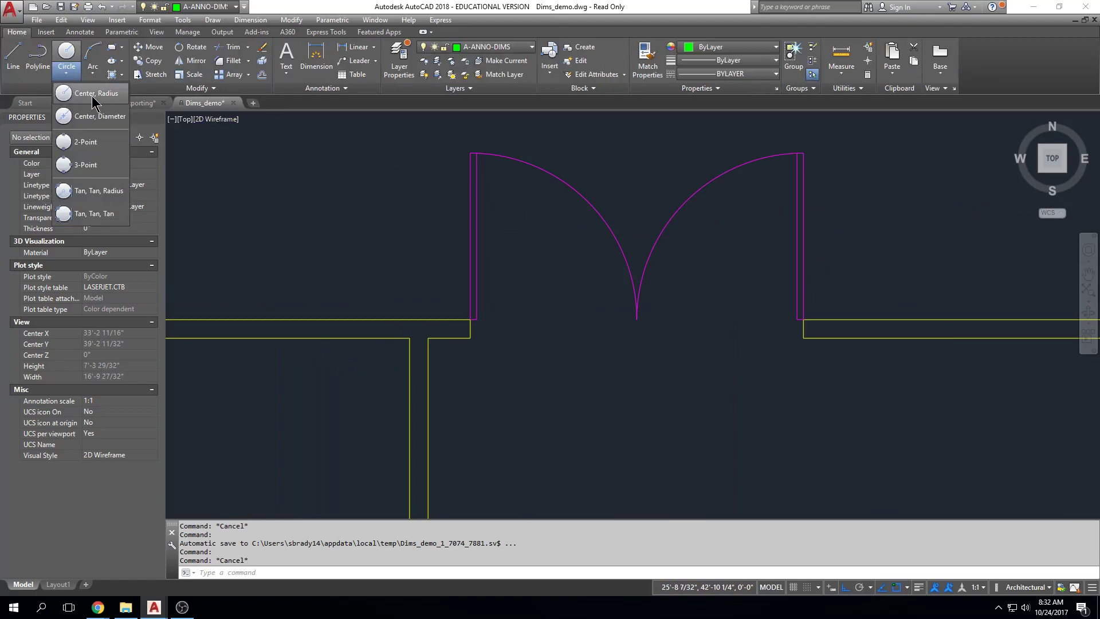
click(80, 93)
click(527, 288)
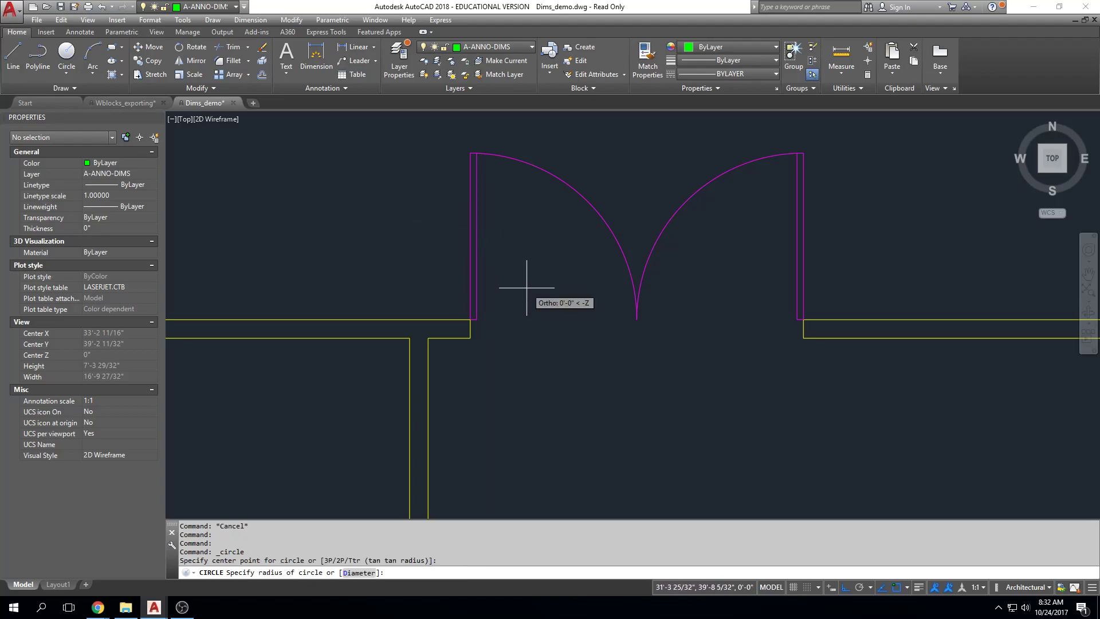
click(526, 259)
middle_drag(782, 203, 748, 287)
key(Escape)
Step: Copy the double door and its circle straight up to the empty space above the floor plan
click(830, 204)
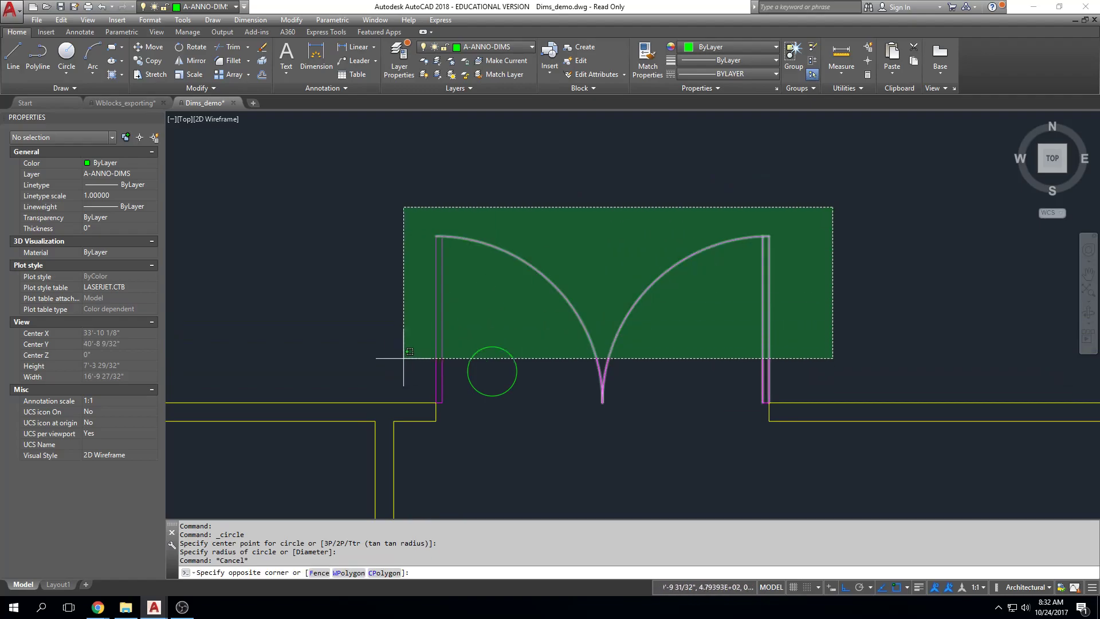
click(389, 372)
scroll(413, 415, up, 2)
scroll(413, 401, down, 4)
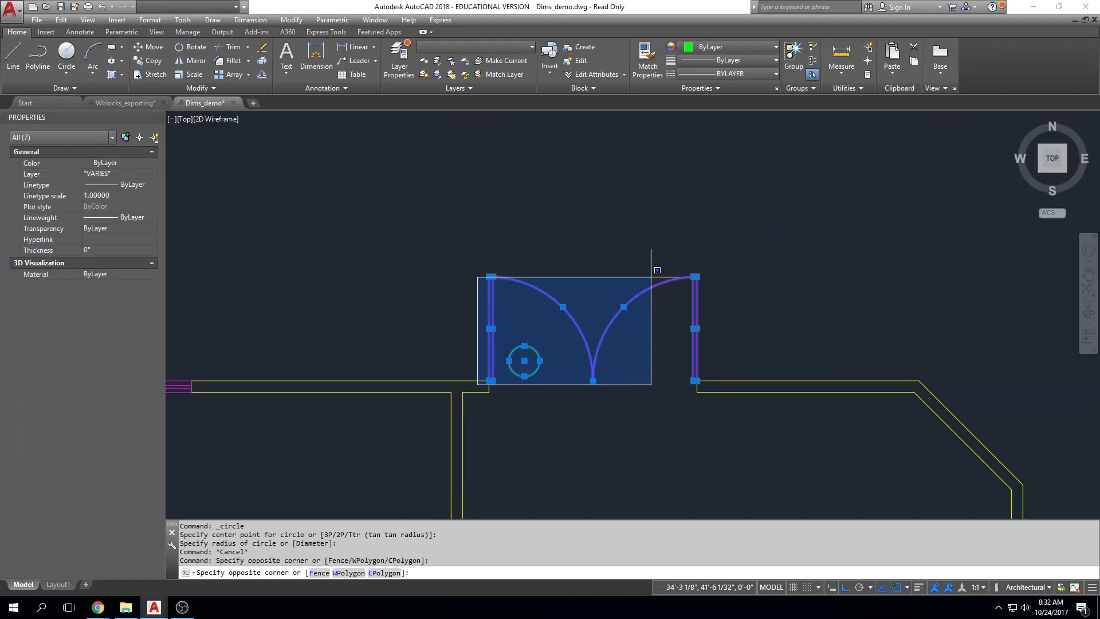
click(709, 233)
text(co)
key(space)
click(693, 294)
middle_drag(803, 261, 655, 303)
middle_drag(596, 139, 608, 228)
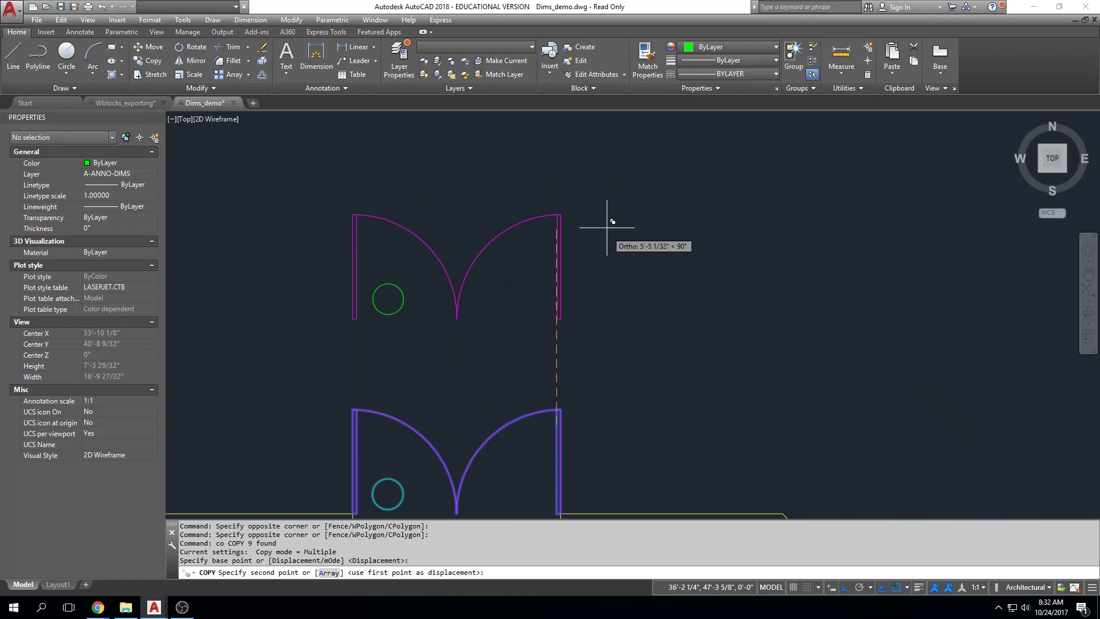
click(609, 192)
middle_drag(523, 216, 598, 221)
key(Escape)
key(Escape)
key(Escape)
Step: Try to explode the copied double door and circle
text(x)
key(space)
click(651, 175)
click(364, 370)
key(space)
middle_drag(579, 304, 631, 338)
key(Escape)
Step: Move the copied double door and circle to layer 0 and clear the selection
click(751, 199)
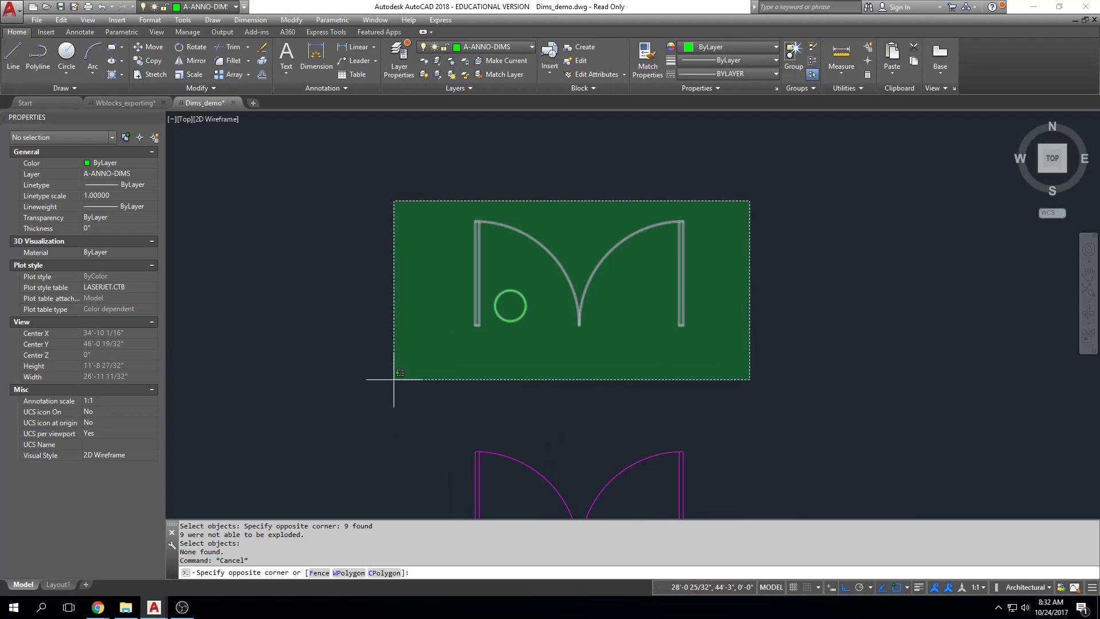
click(368, 405)
click(514, 49)
click(511, 64)
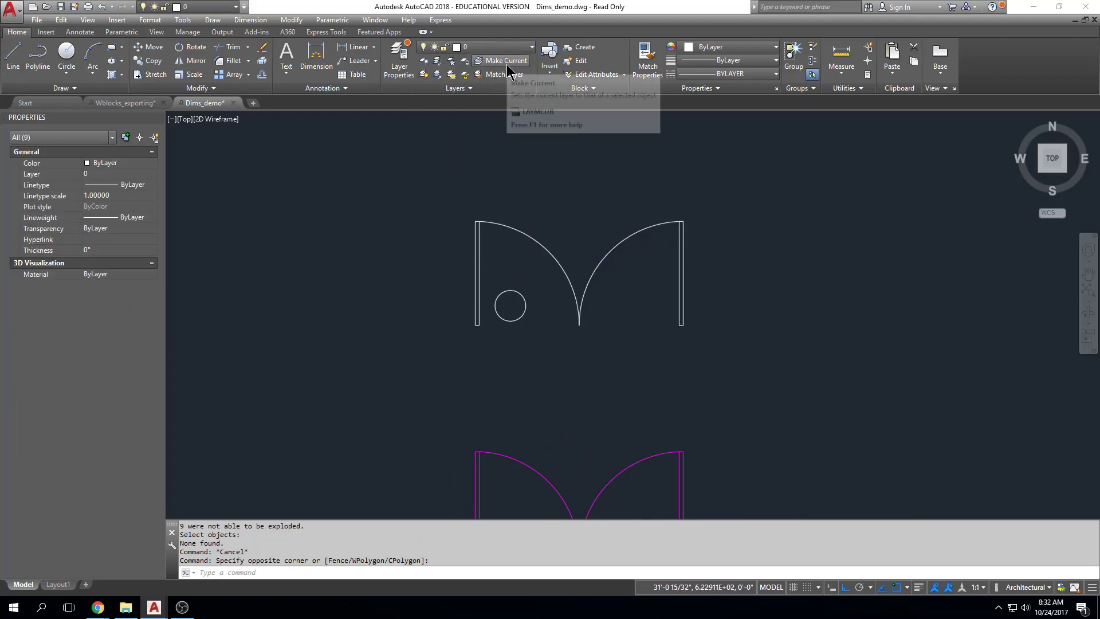
key(Escape)
key(Escape)
key(Escape)
key(Escape)
key(Escape)
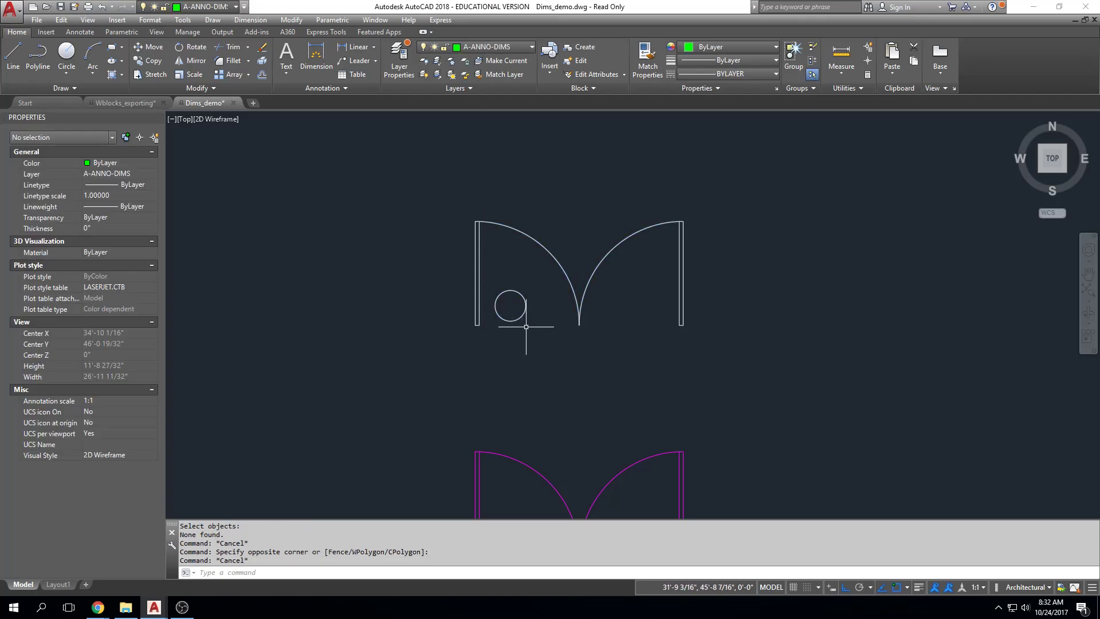
Step: Examine the copied circle's layer and geometry properties against the double door, and clear the selection
scroll(519, 309, up, 2)
click(526, 308)
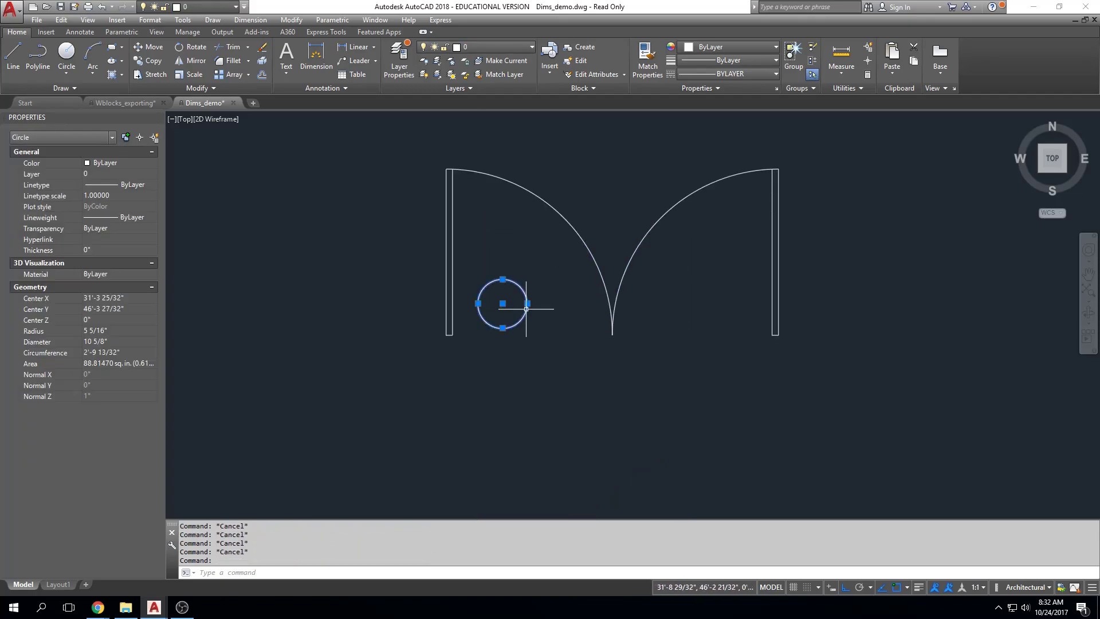
scroll(526, 309, up, 2)
scroll(533, 333, down, 3)
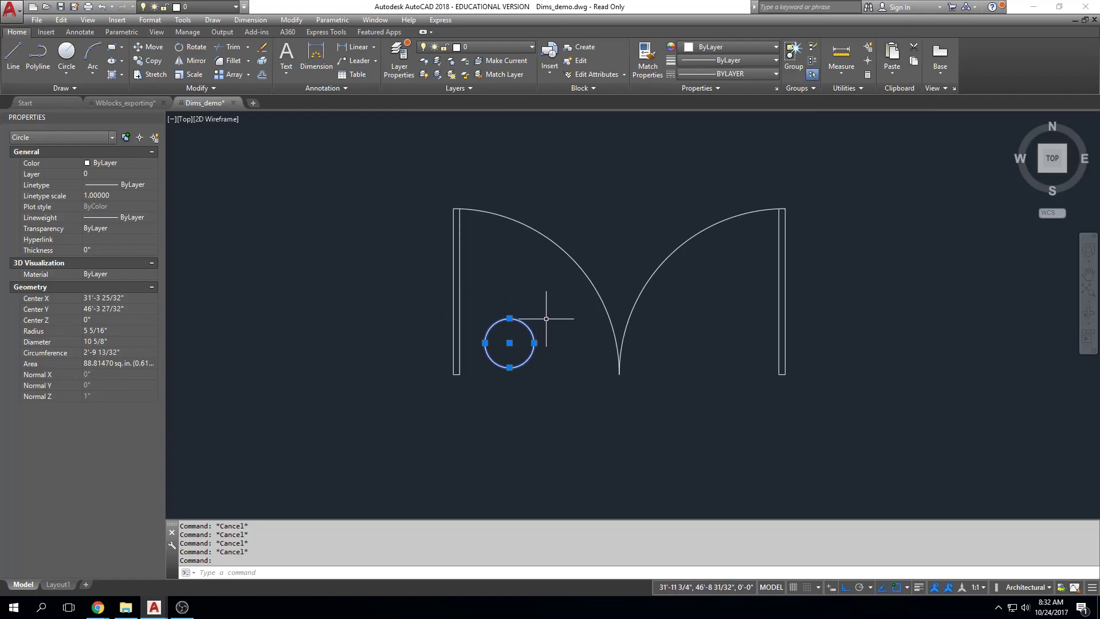
middle_drag(622, 326, 565, 310)
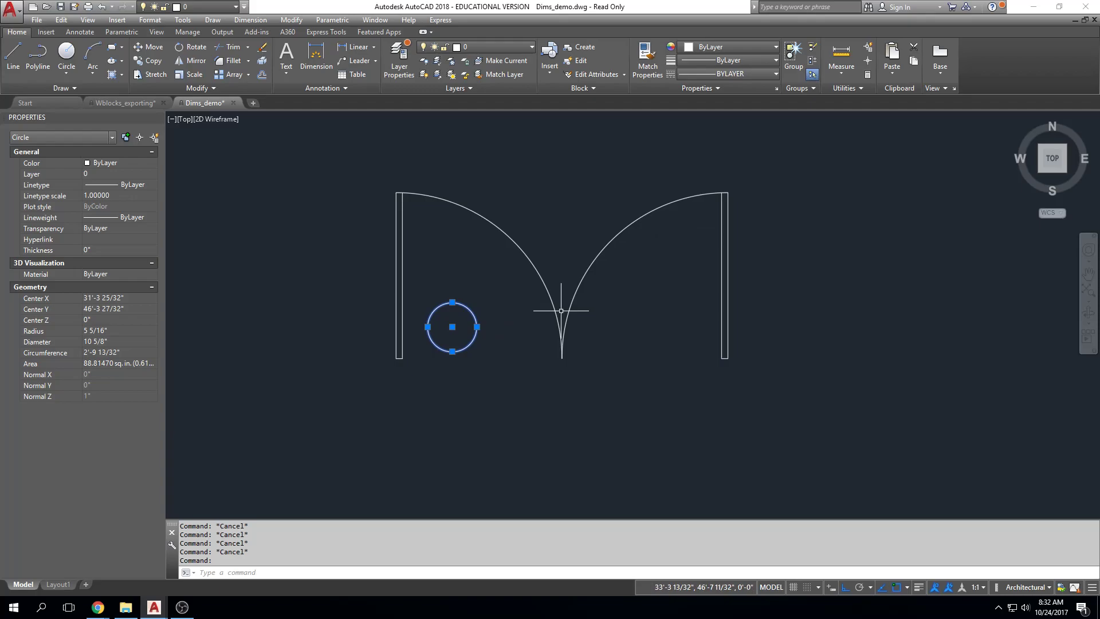
scroll(561, 310, down, 4)
scroll(559, 313, up, 2)
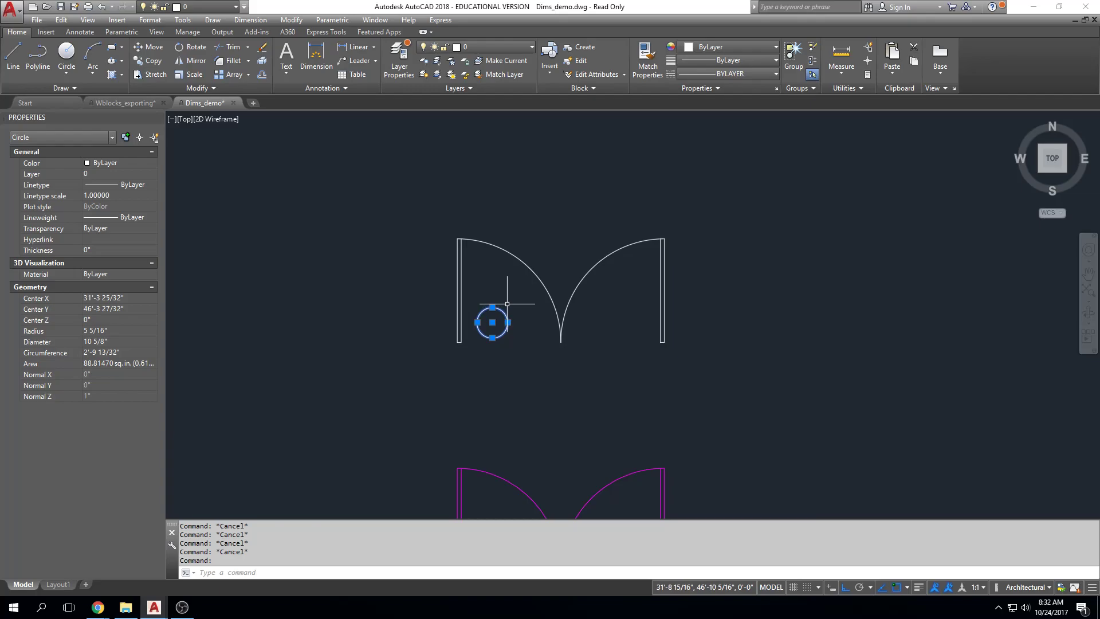
middle_drag(494, 308, 501, 310)
scroll(501, 309, up, 2)
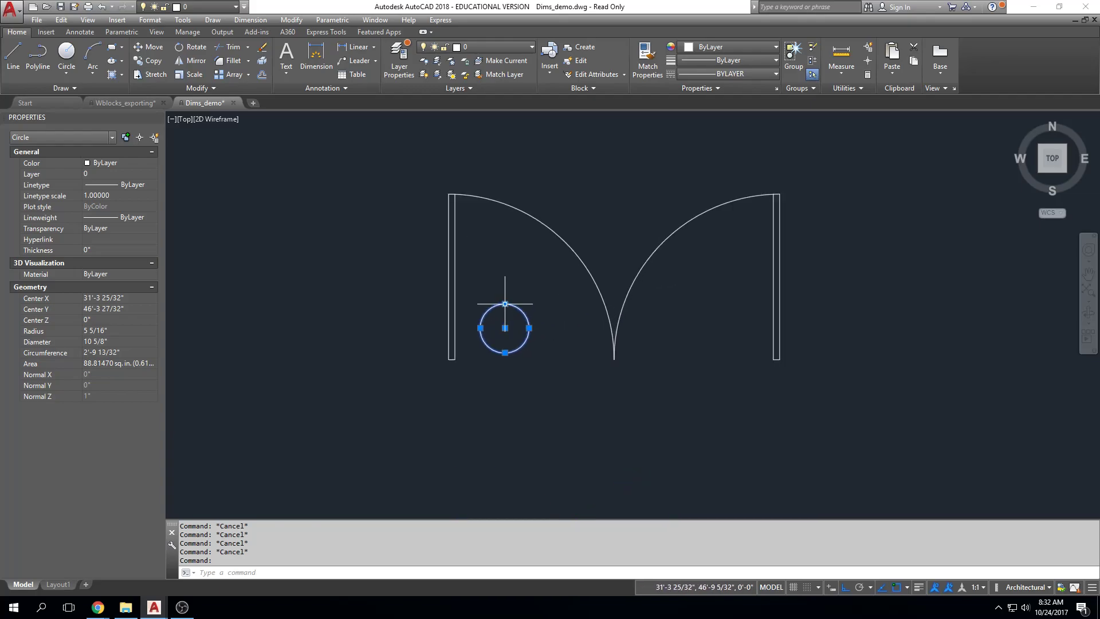
key(Escape)
key(Escape)
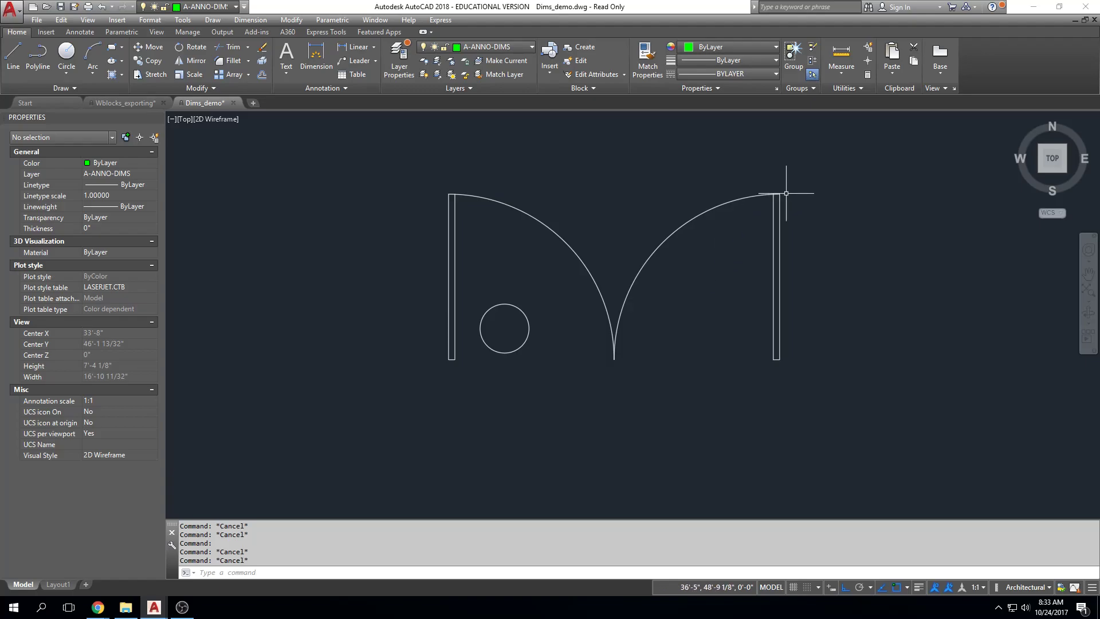
key(Escape)
Step: Delete the circle inside the west leaf's swing of the copied double door
click(515, 283)
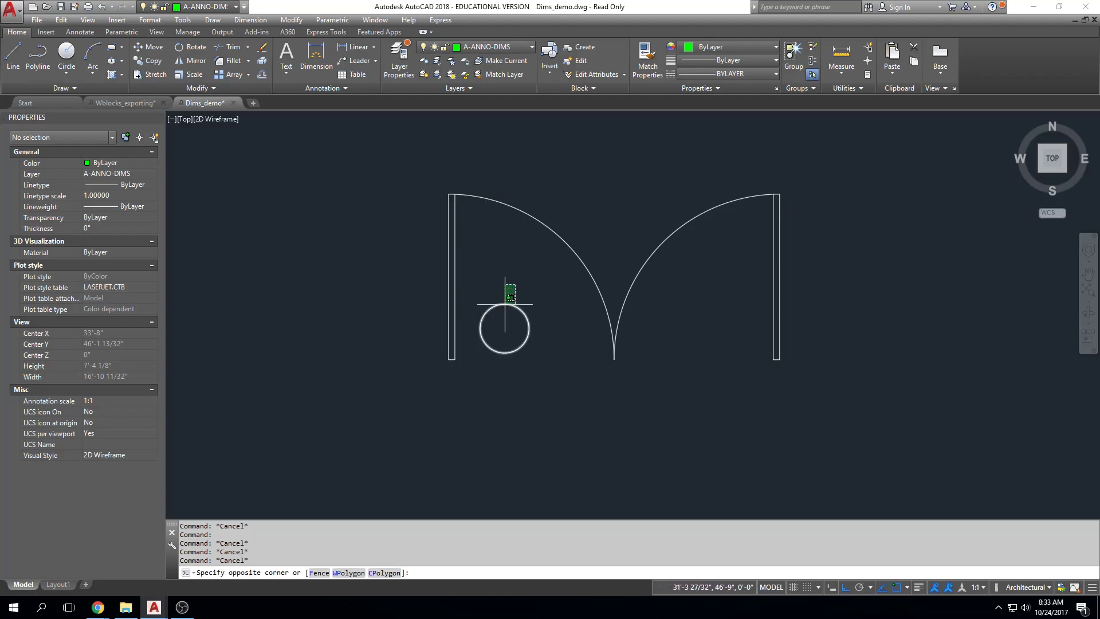
click(505, 307)
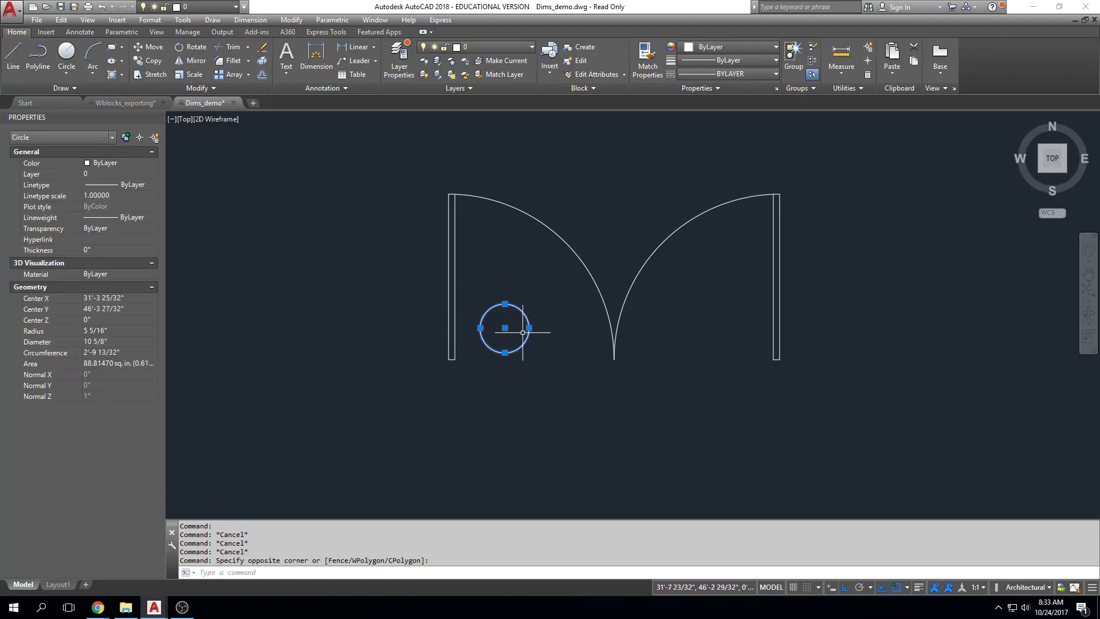
key(Delete)
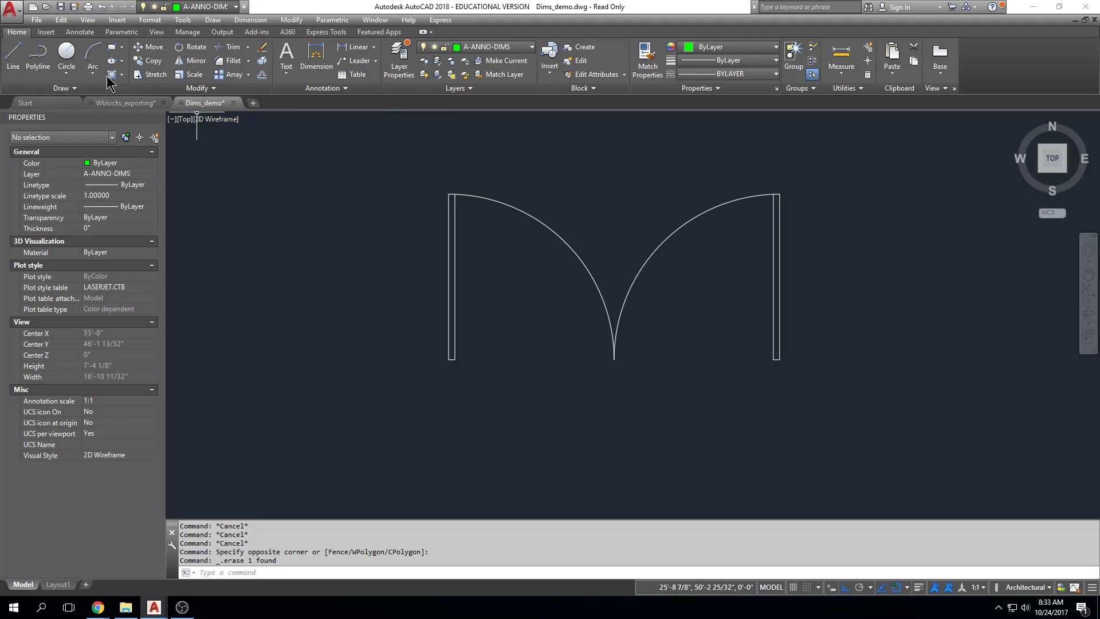
Step: Draw a center-radius circle with a 6" radius inside the west leaf's swing of the copied double door
click(67, 56)
click(78, 76)
click(102, 95)
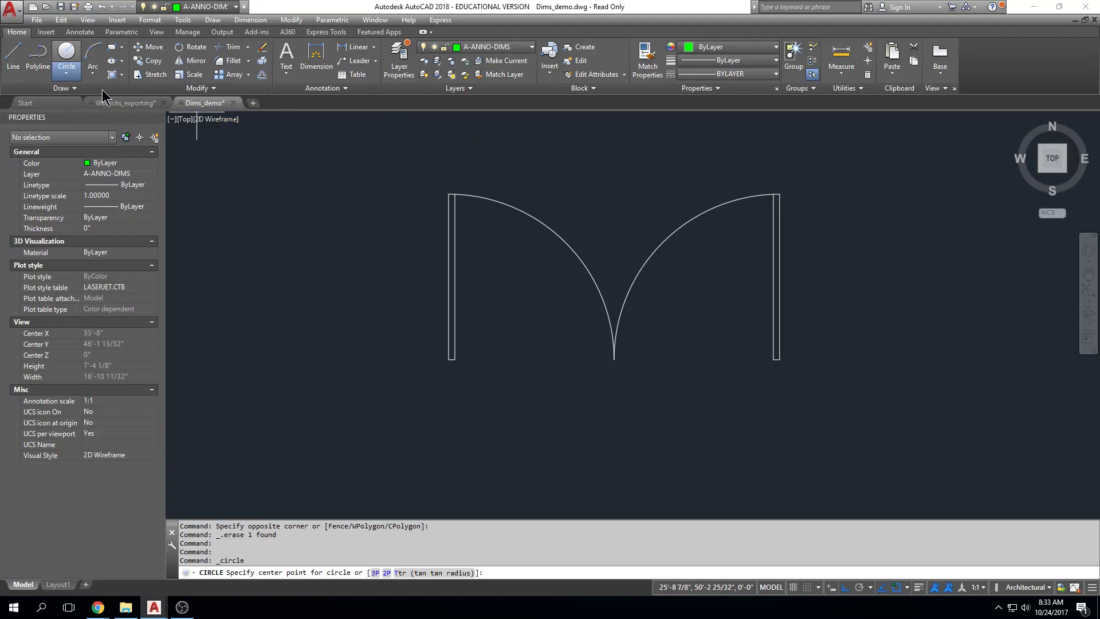
click(523, 342)
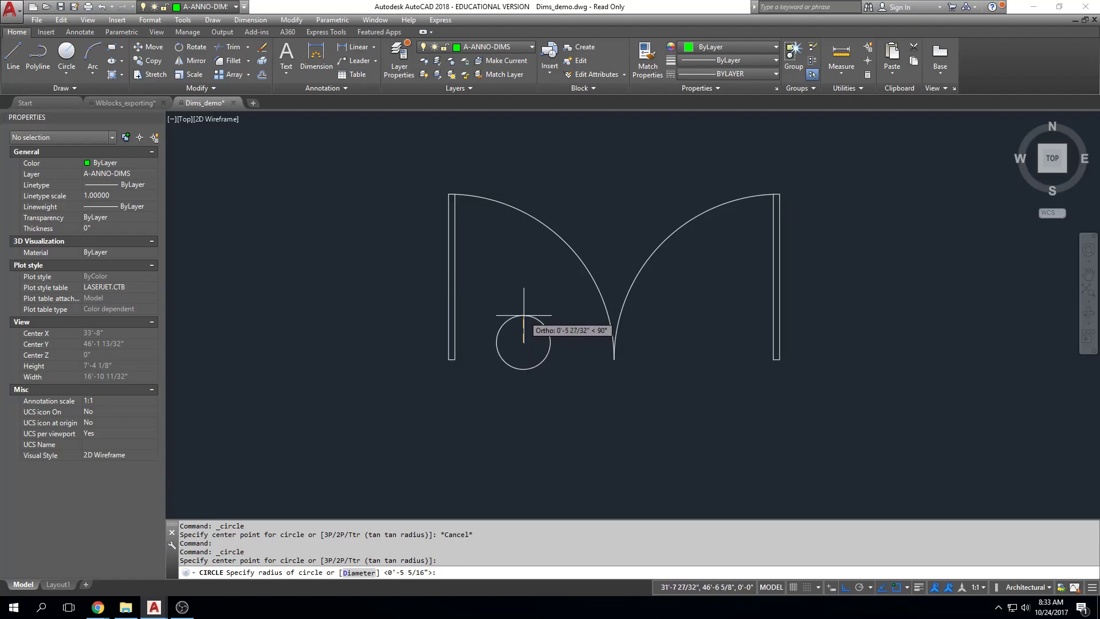
text(6)
key(Return)
key(Escape)
key(Escape)
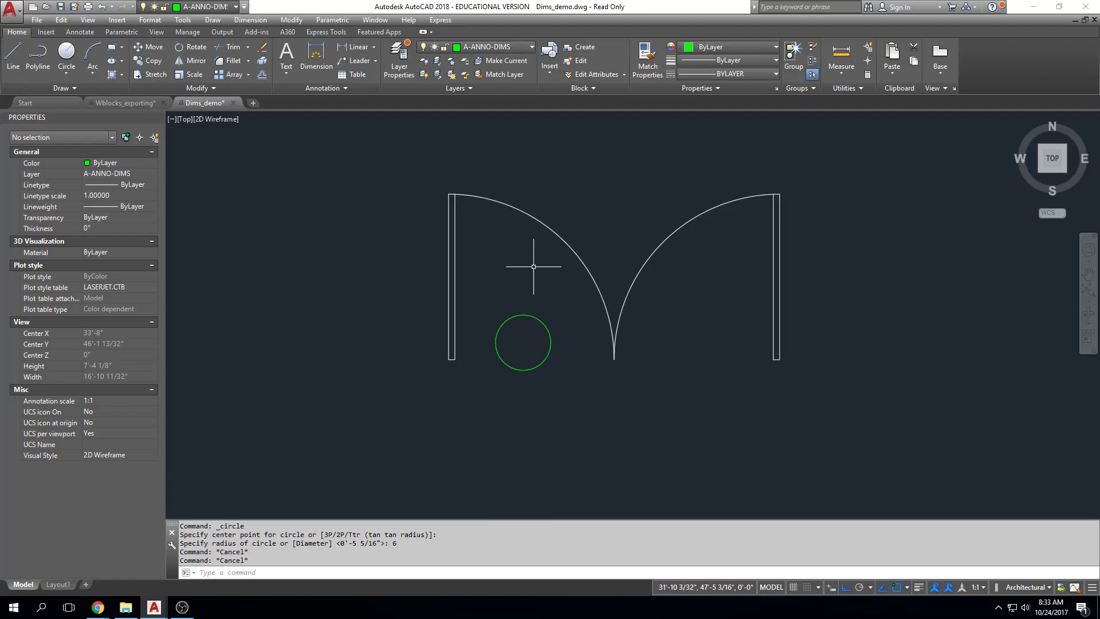
Step: Match the new circle's properties to those of the door's west swing arc
text(ma)
key(Return)
click(562, 244)
click(554, 274)
click(536, 353)
key(Escape)
key(Escape)
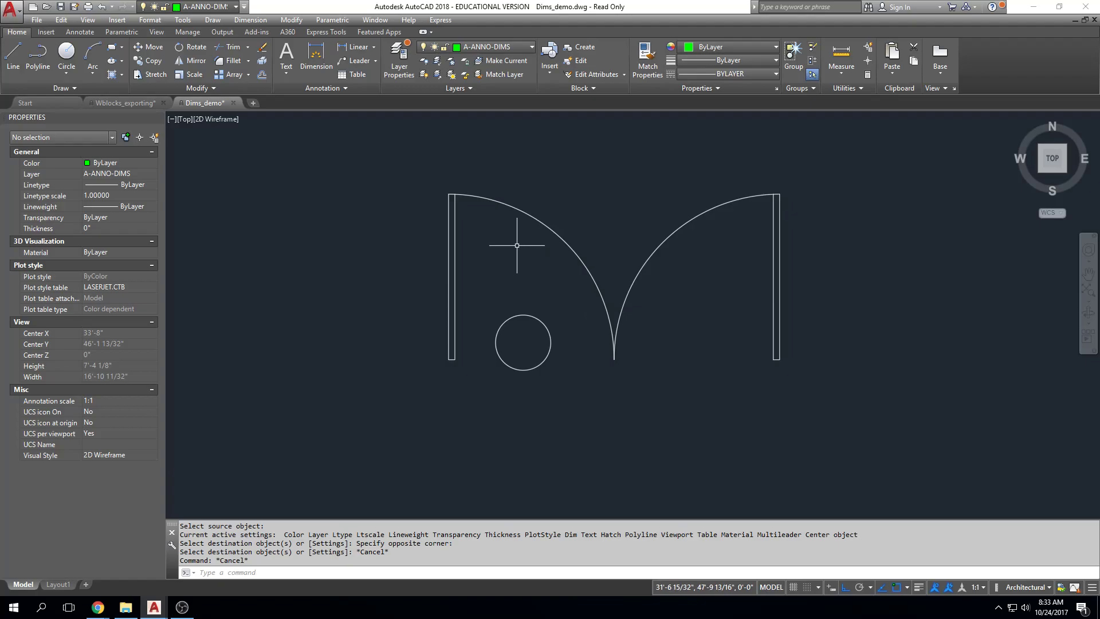
Step: Draw a diagonal guide line from the west leaf's inner bottom corner to the midpoint of its swing arc
text(l)
key(Return)
click(455, 359)
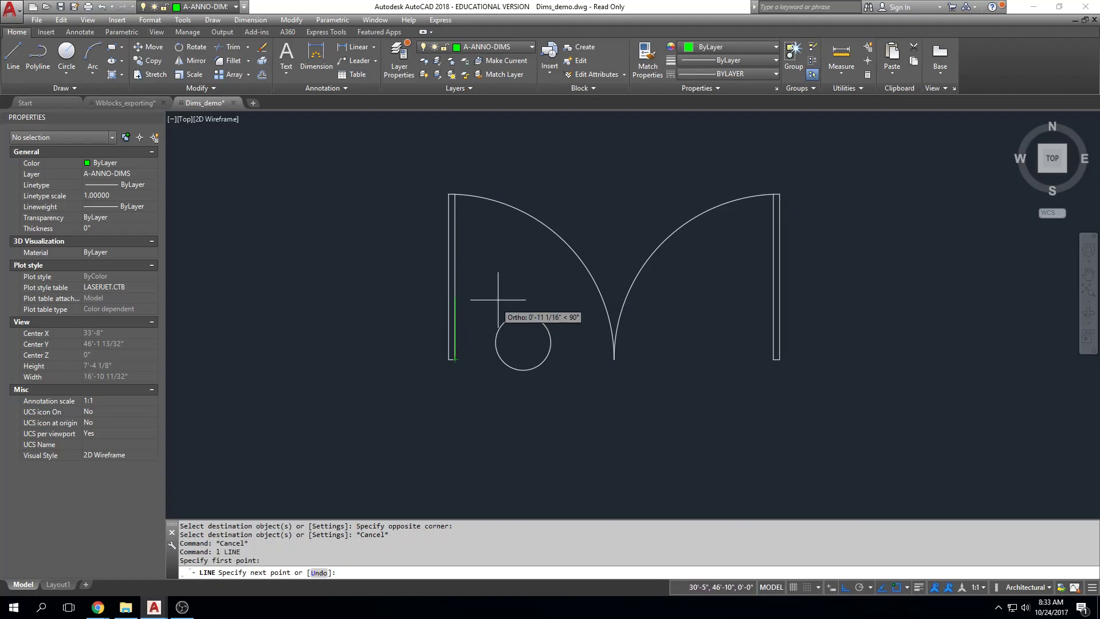
click(565, 242)
key(Escape)
Step: Move the circle by its center onto the midpoint of the diagonal guide line
click(561, 321)
click(526, 351)
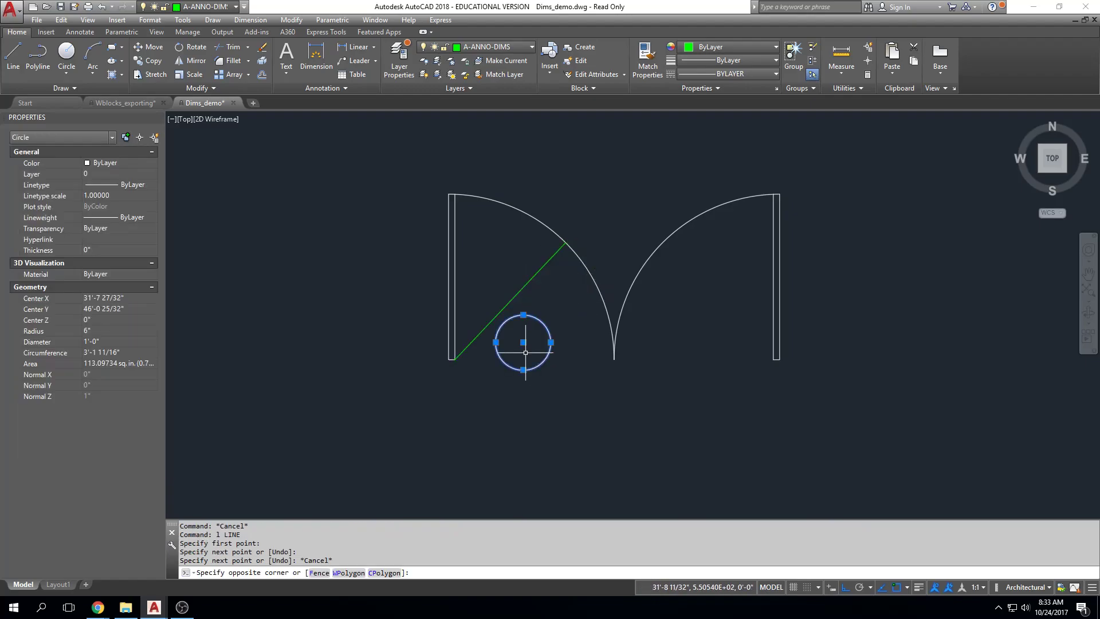
text(m)
key(Return)
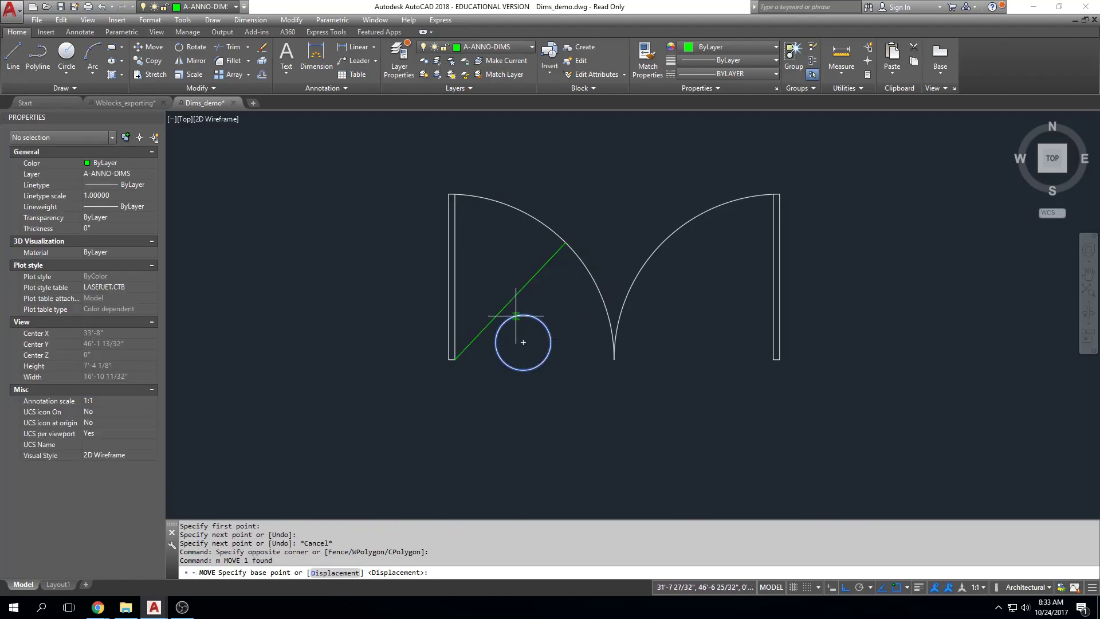
click(523, 342)
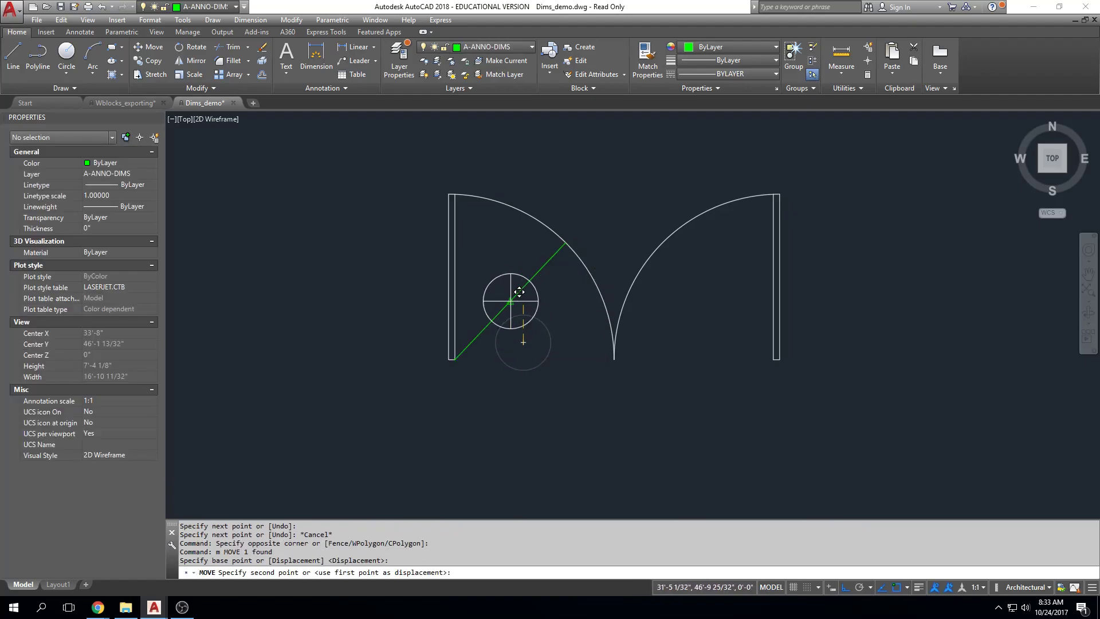
click(511, 301)
key(Escape)
Step: Delete the diagonal guide line inside the west leaf's swing
click(541, 267)
key(Delete)
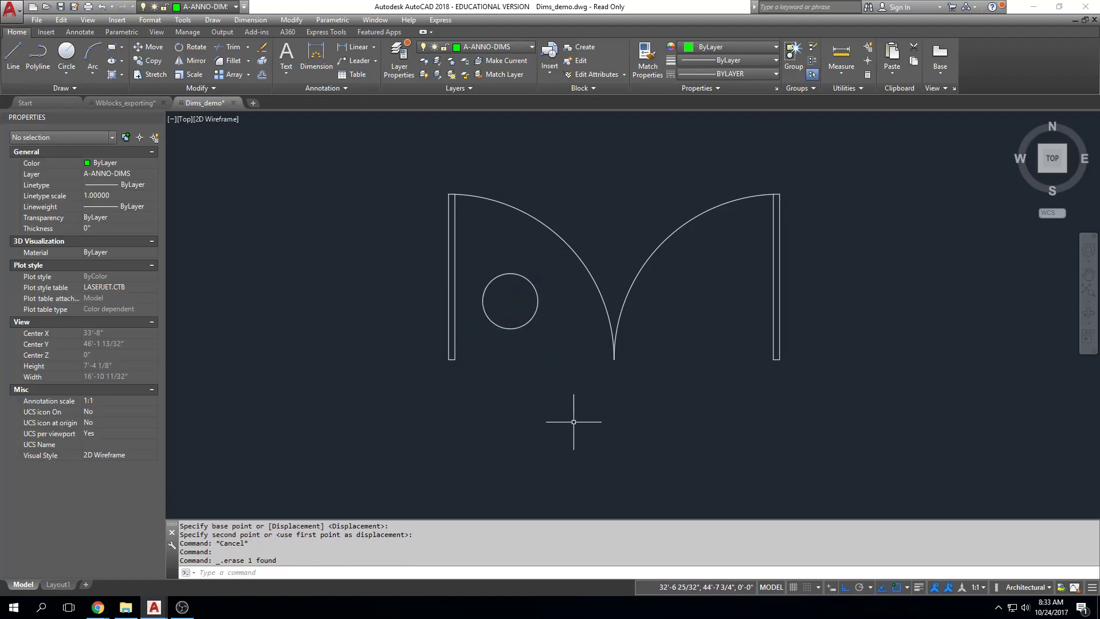
middle_drag(463, 396, 393, 399)
middle_drag(484, 373, 536, 389)
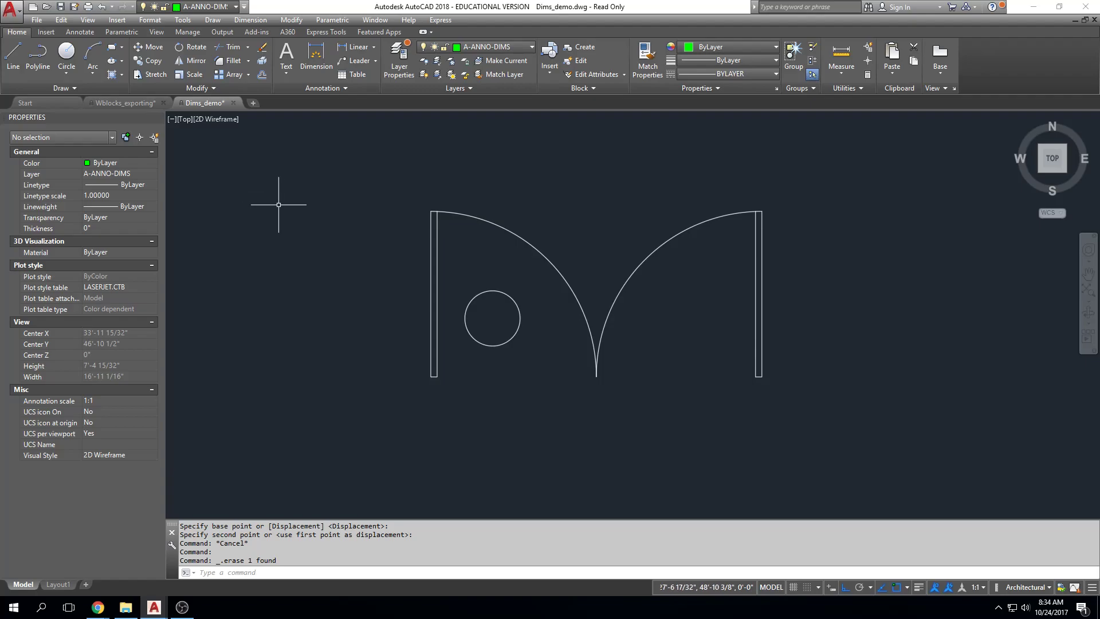
click(54, 35)
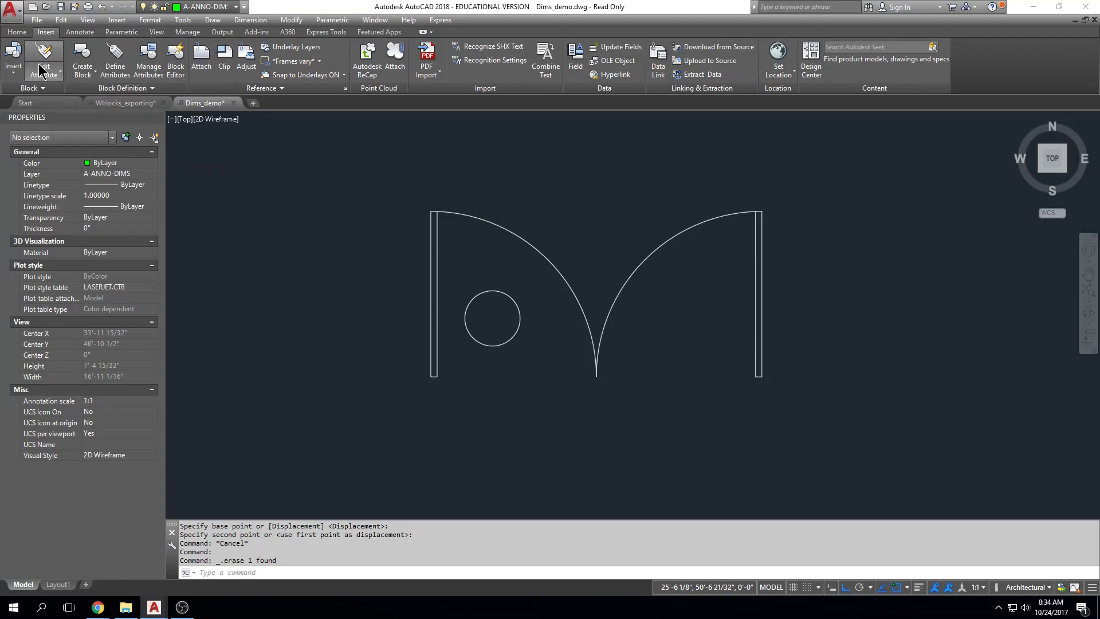
click(117, 66)
drag(558, 179, 295, 172)
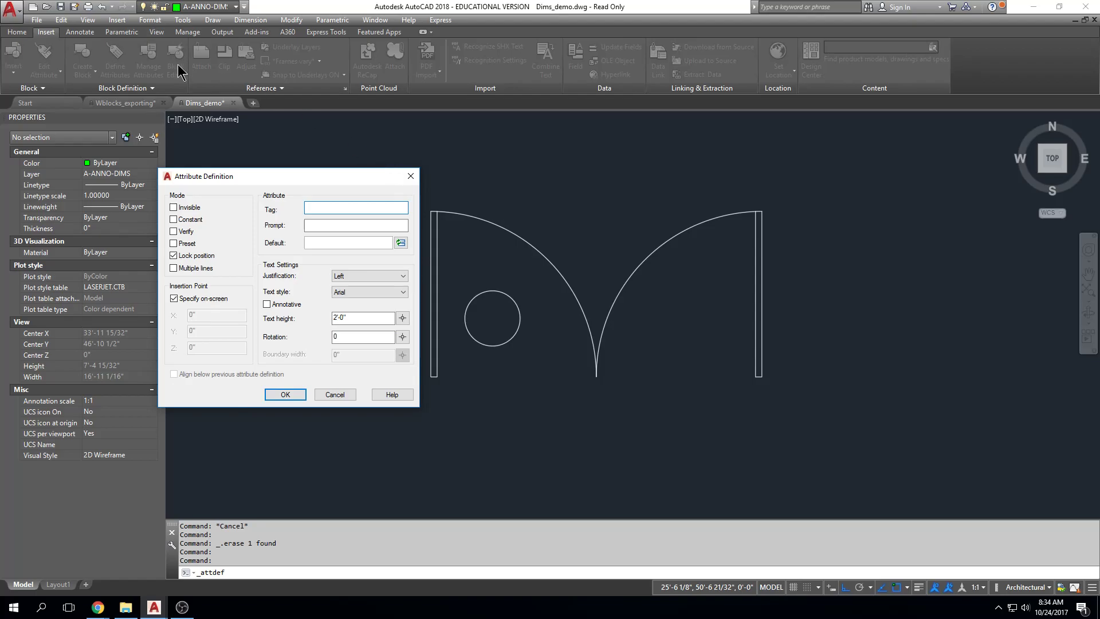
key(Escape)
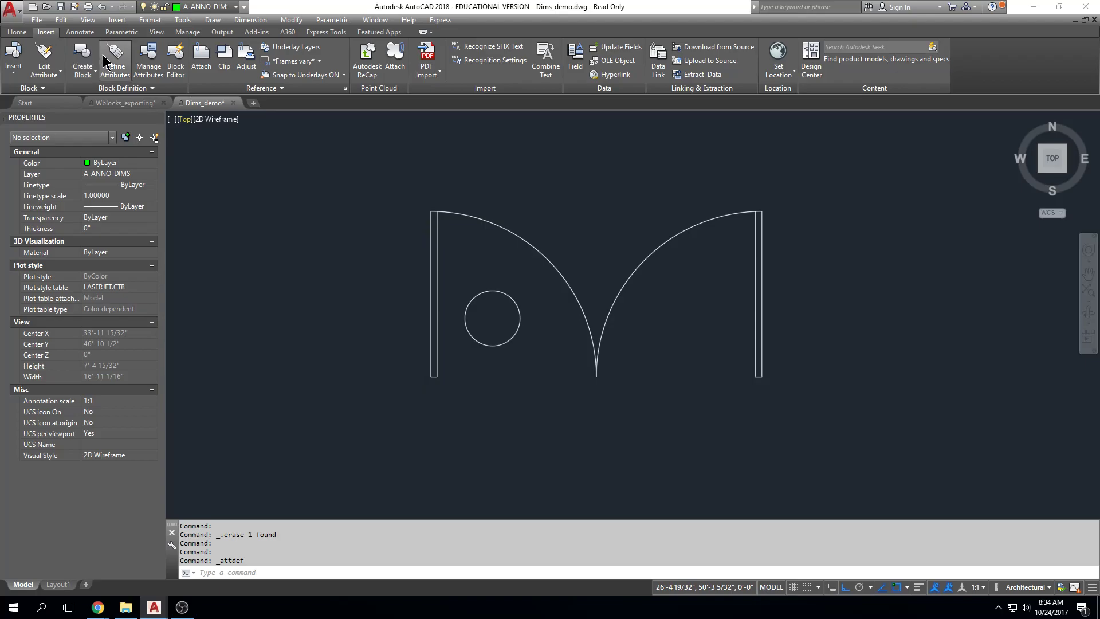
Step: Start an attribute definition with lock position off, tag "door_number", prompt "door number" and default "#"
click(120, 64)
drag(611, 182, 347, 147)
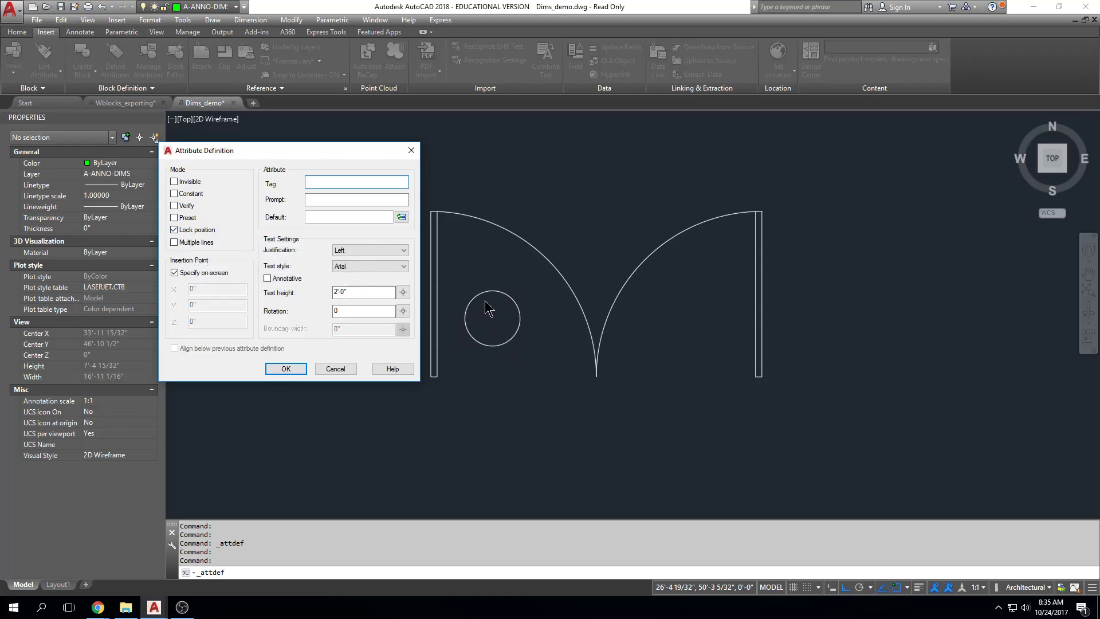
click(173, 229)
click(332, 182)
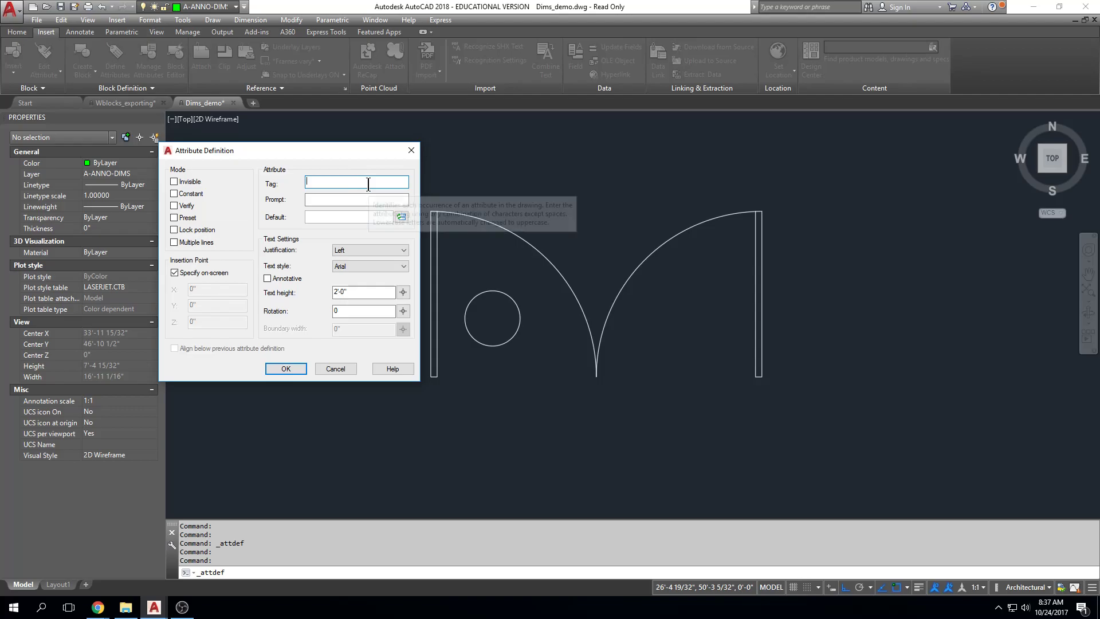
text(door_number)
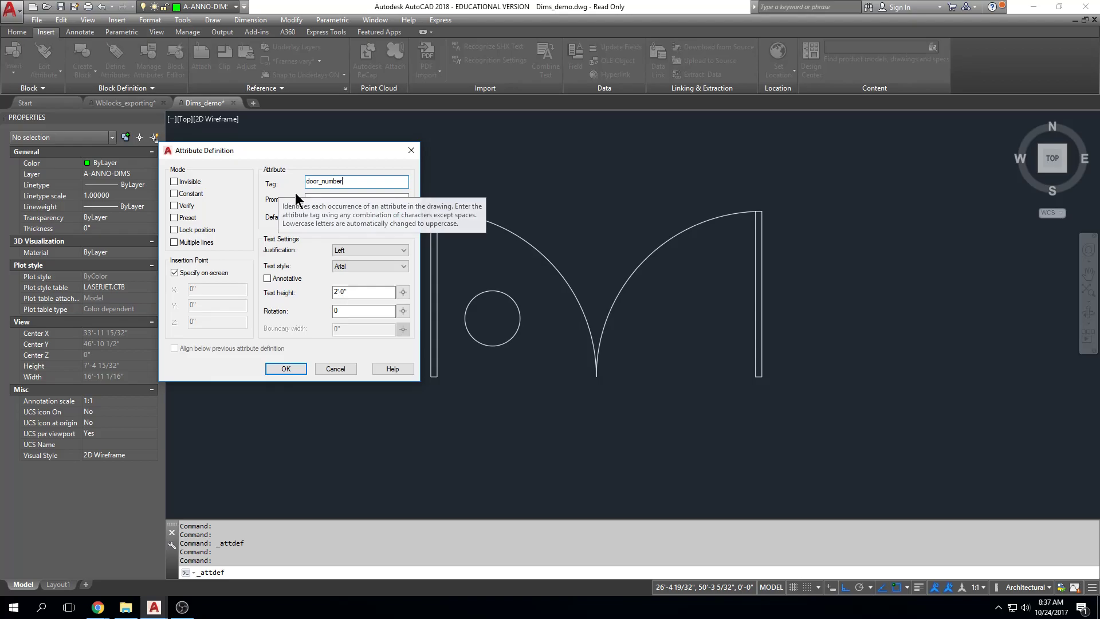
click(328, 199)
text(door number)
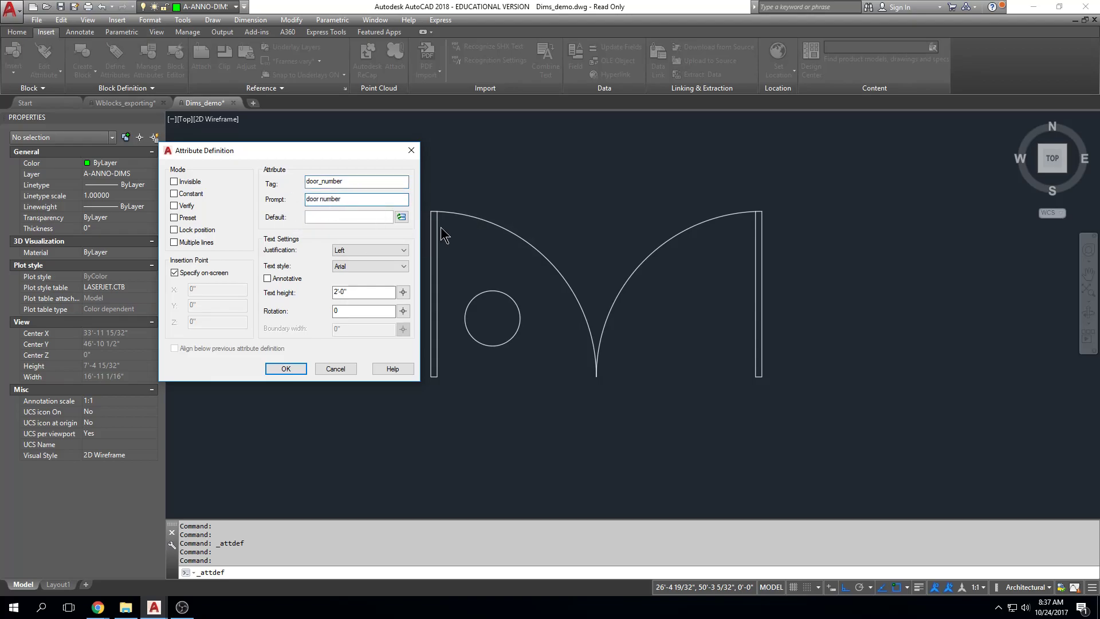
click(344, 217)
text(#)
Step: Give the attribute Middle center justification, Arial text style and a text height of 8, and place it at the circle's center
click(403, 250)
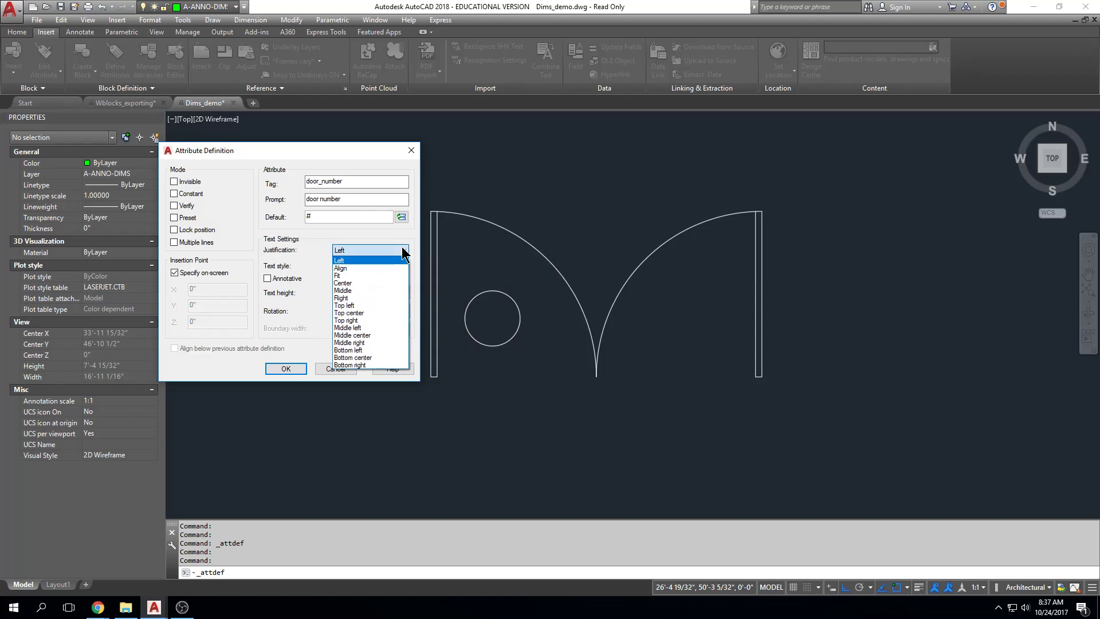
click(385, 334)
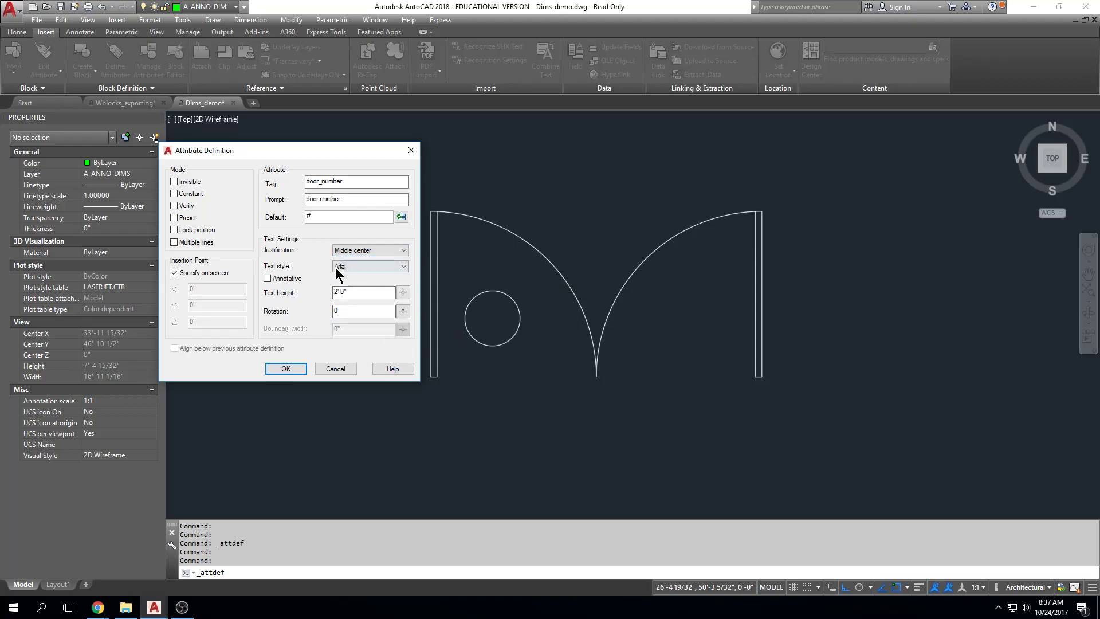
click(369, 267)
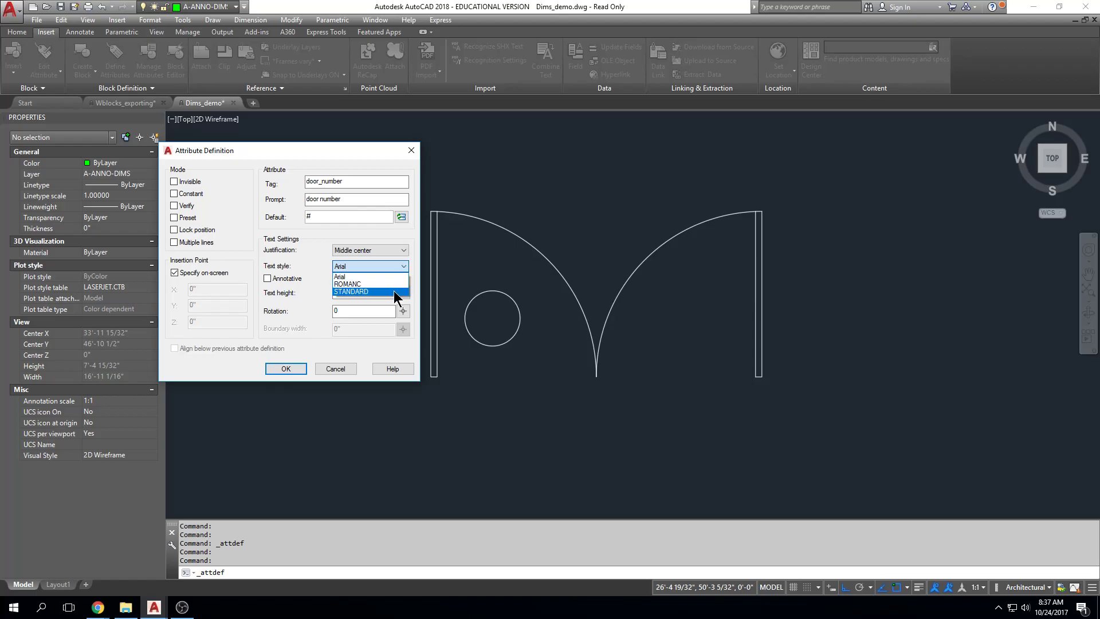
click(392, 277)
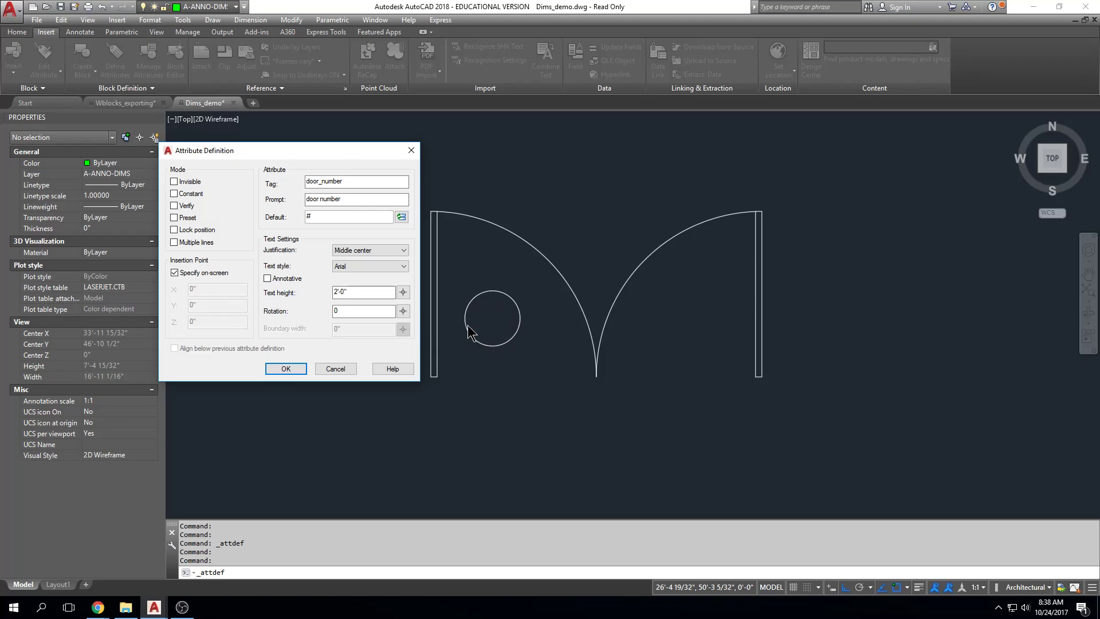
drag(384, 292, 302, 293)
text(8)
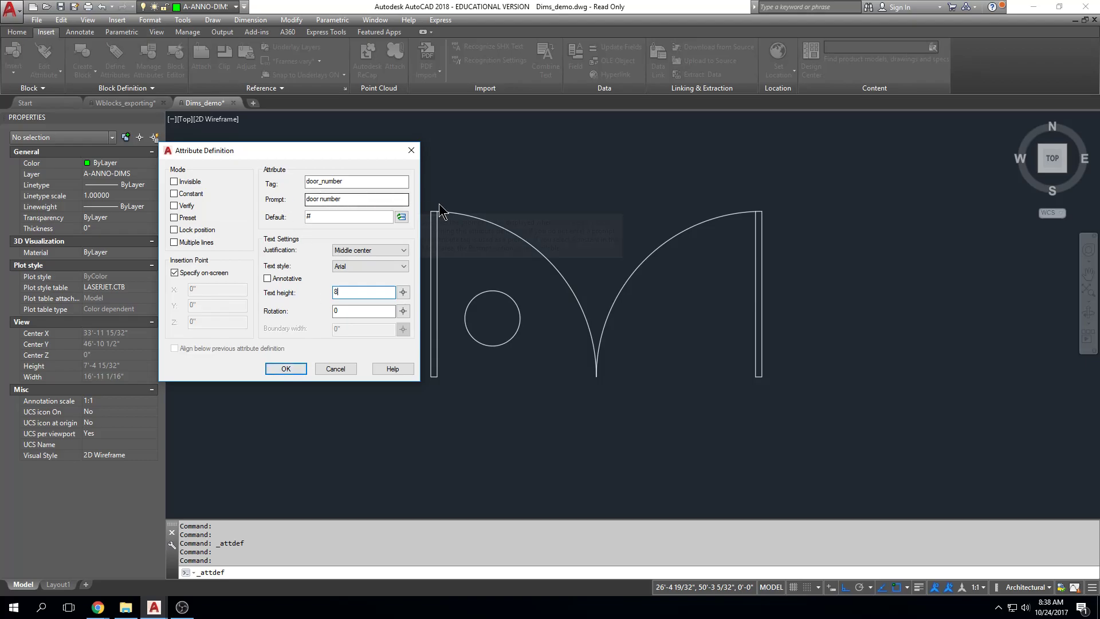
click(289, 369)
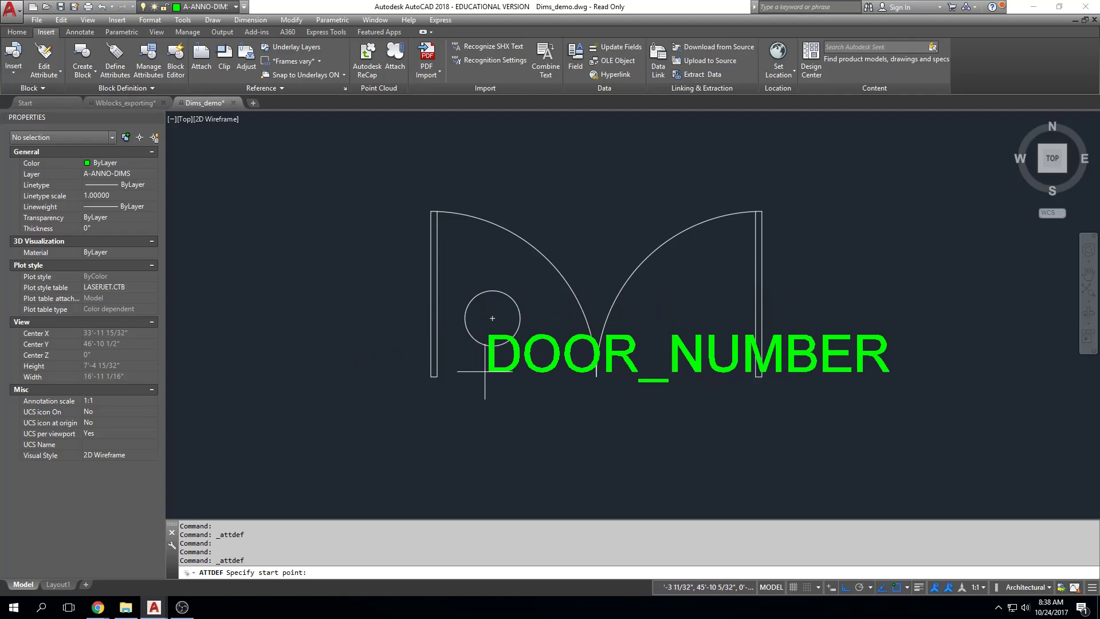
click(492, 318)
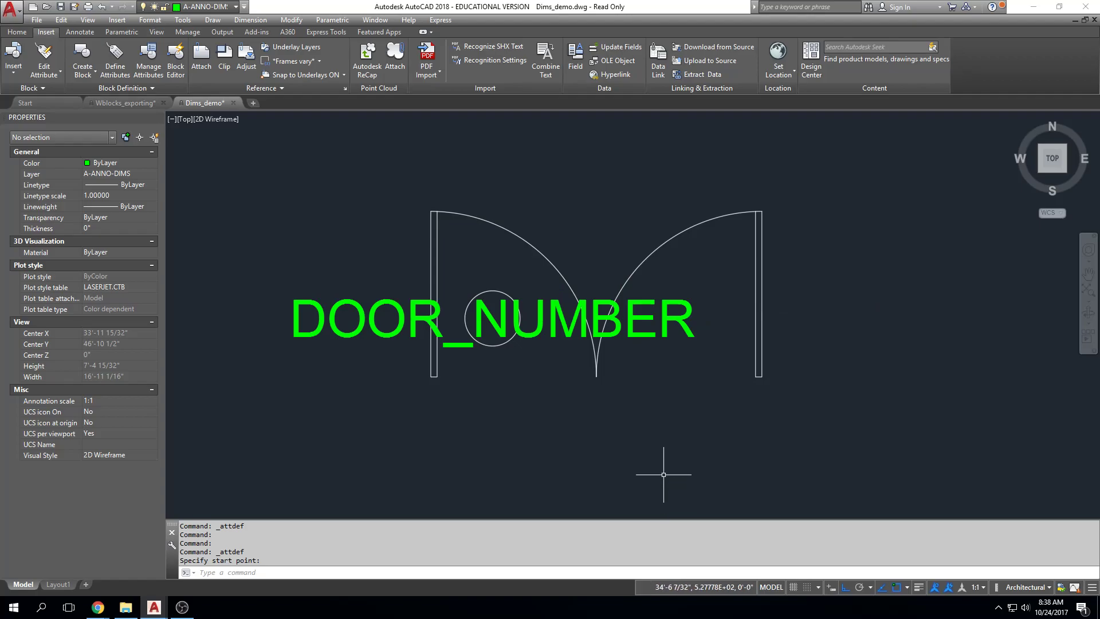
Step: Move the oversized door number attribute to layer 0
click(323, 274)
click(300, 302)
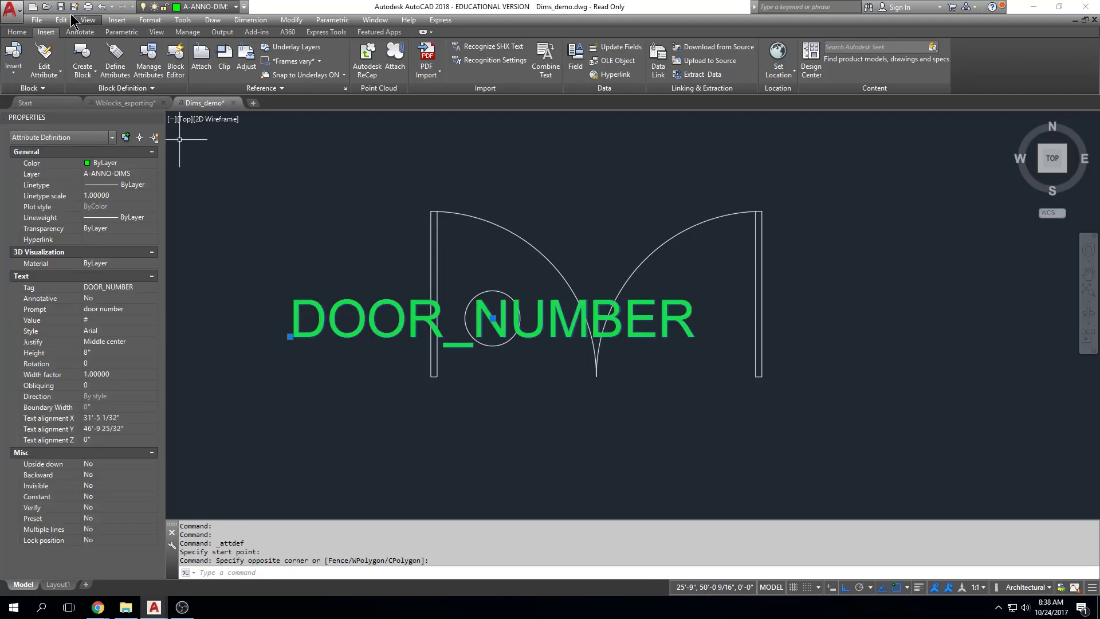
click(17, 32)
click(487, 47)
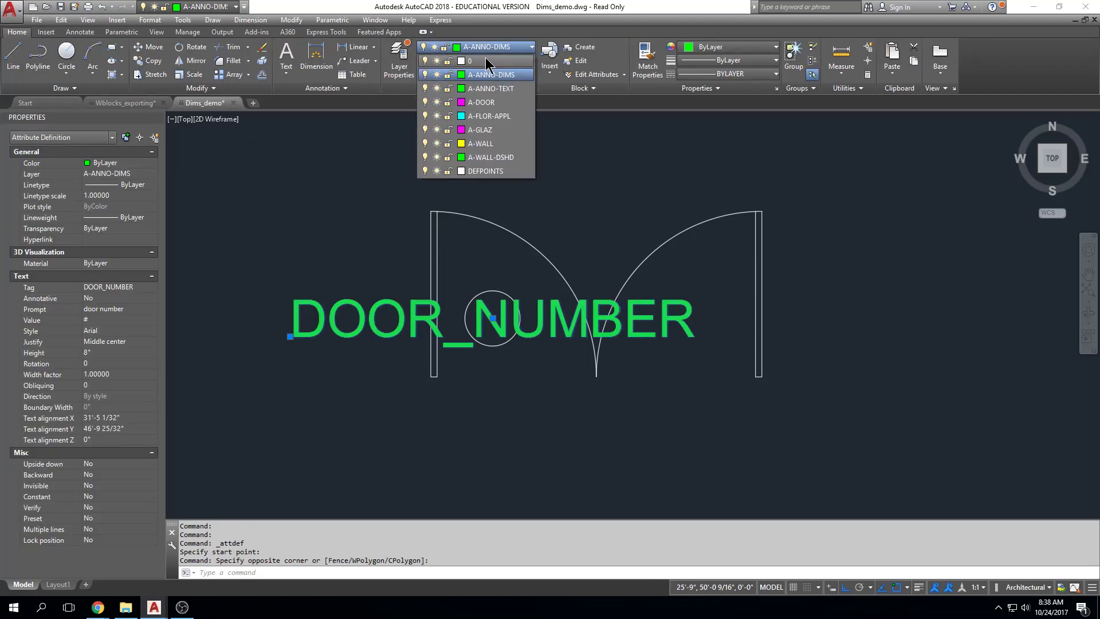
click(482, 57)
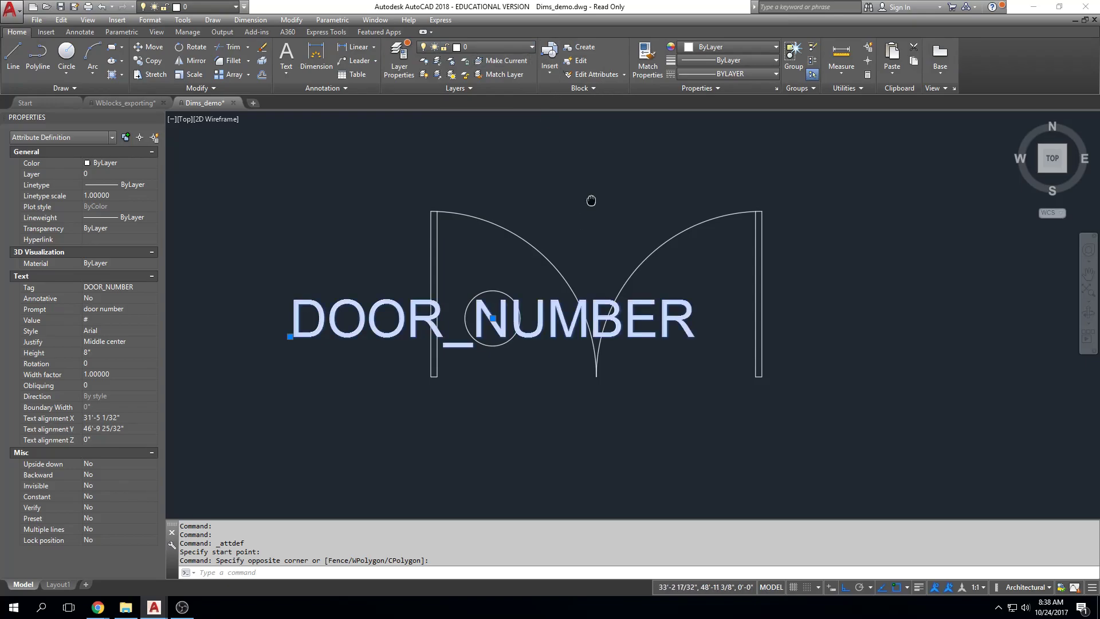
key(Escape)
Step: Make layer 0 the current layer with nothing selected
click(523, 47)
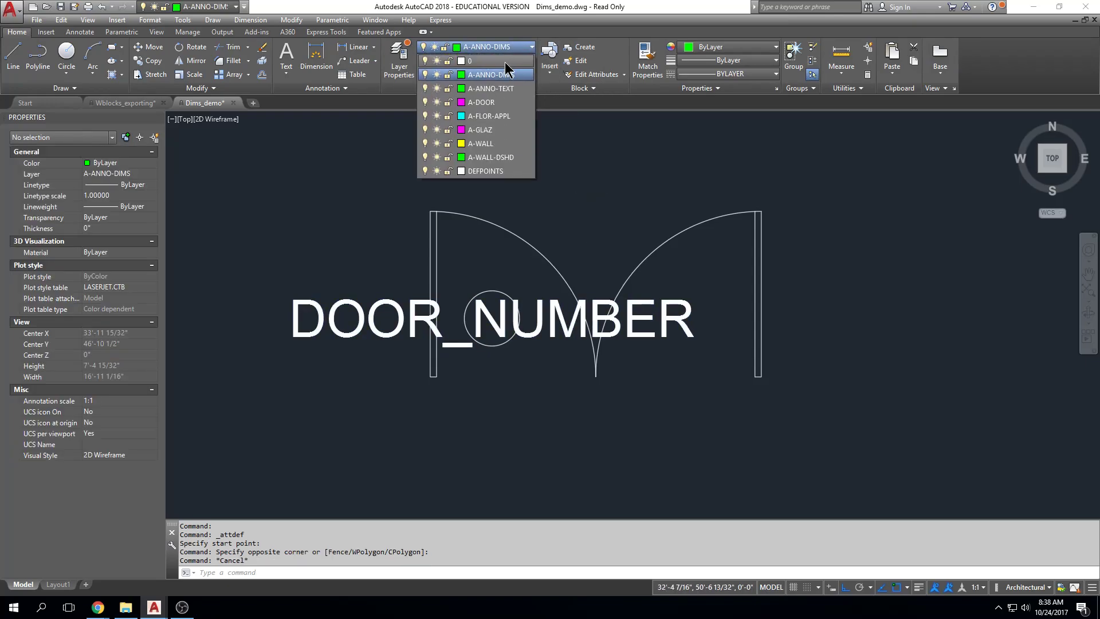
click(505, 62)
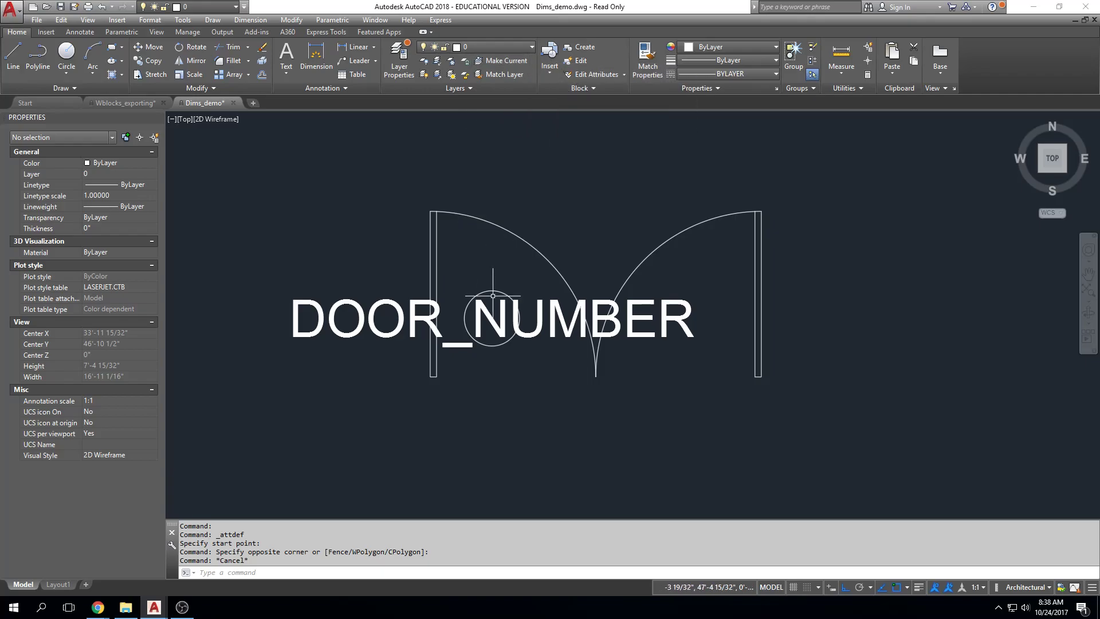
key(Escape)
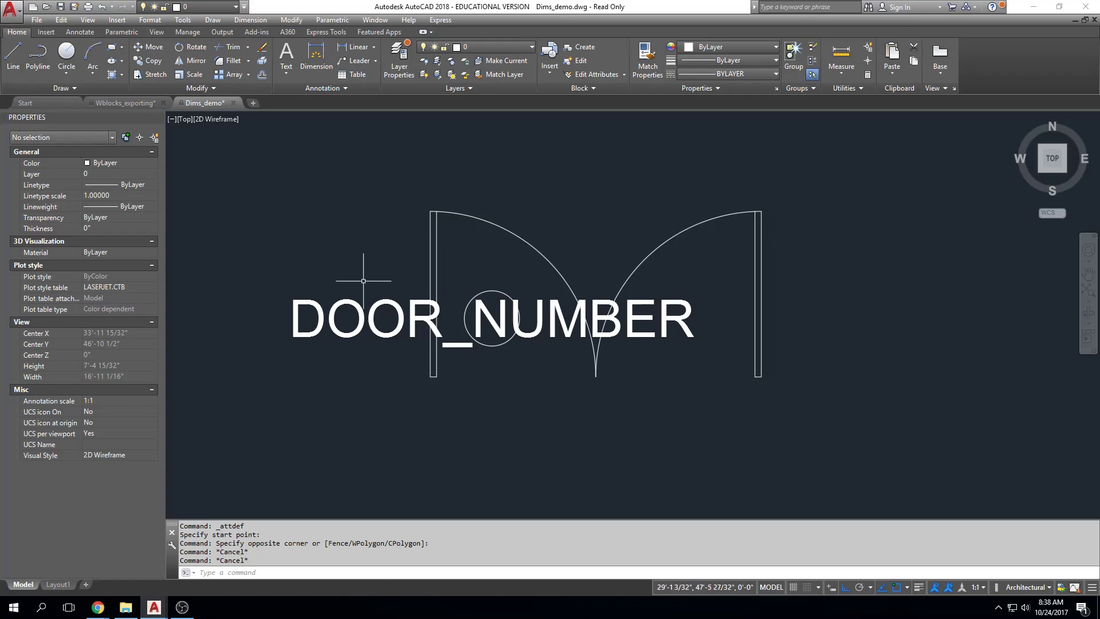
Step: Delete the DOOR_NUMBER attribute from the double door copy
click(363, 308)
click(339, 340)
key(Delete)
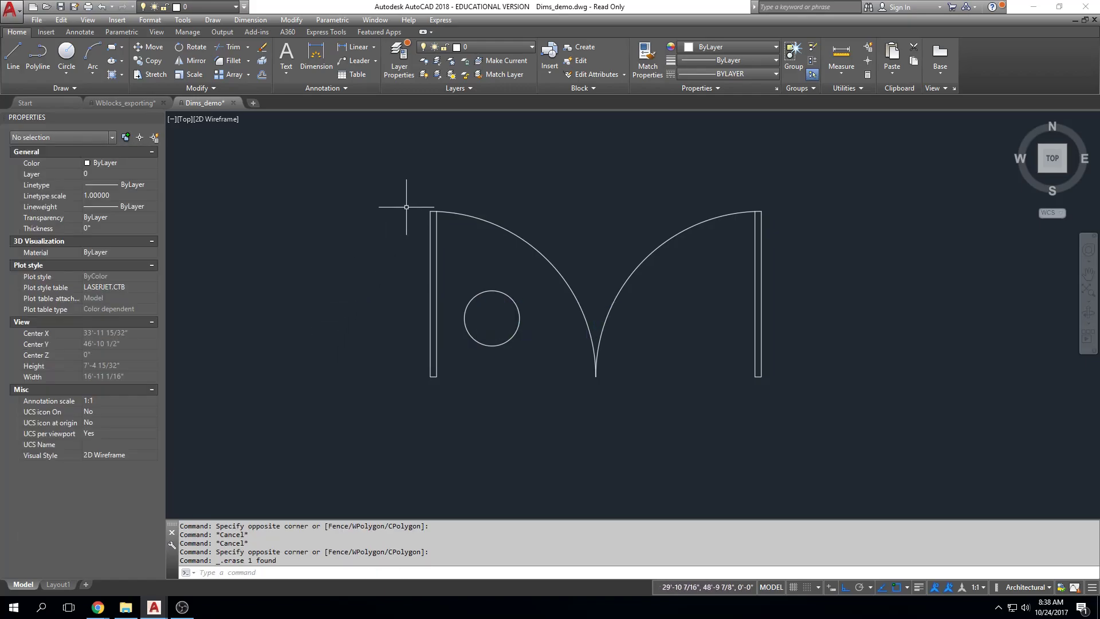
key(Escape)
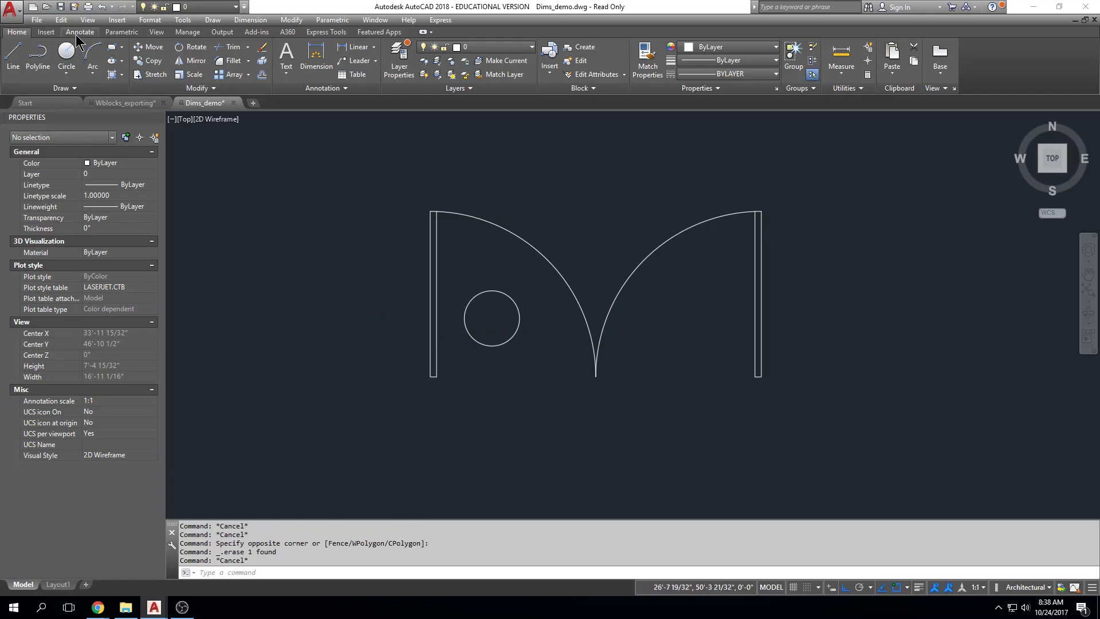
Step: Start a new attribute definition with tag "door_number", prompt "door number" and default "#"
click(77, 33)
click(47, 32)
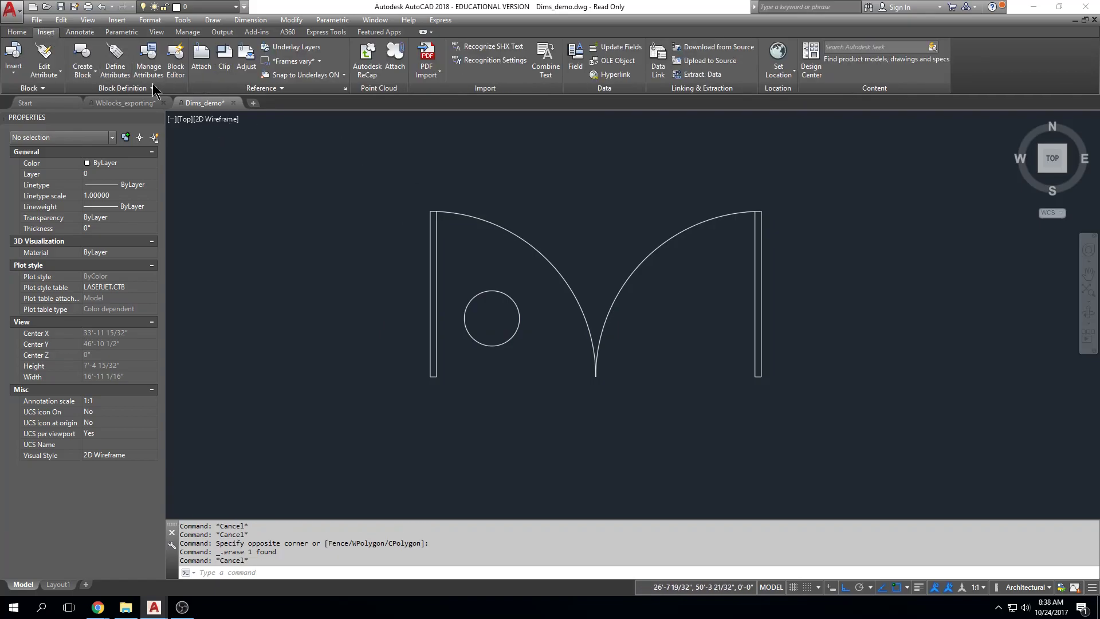
click(114, 68)
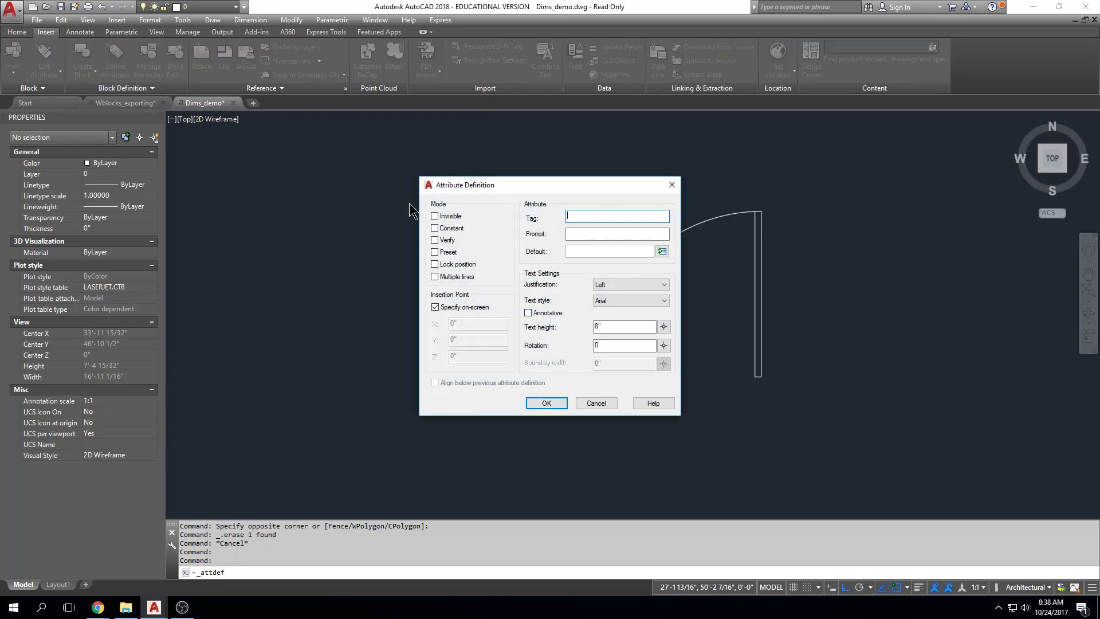
drag(466, 188, 197, 187)
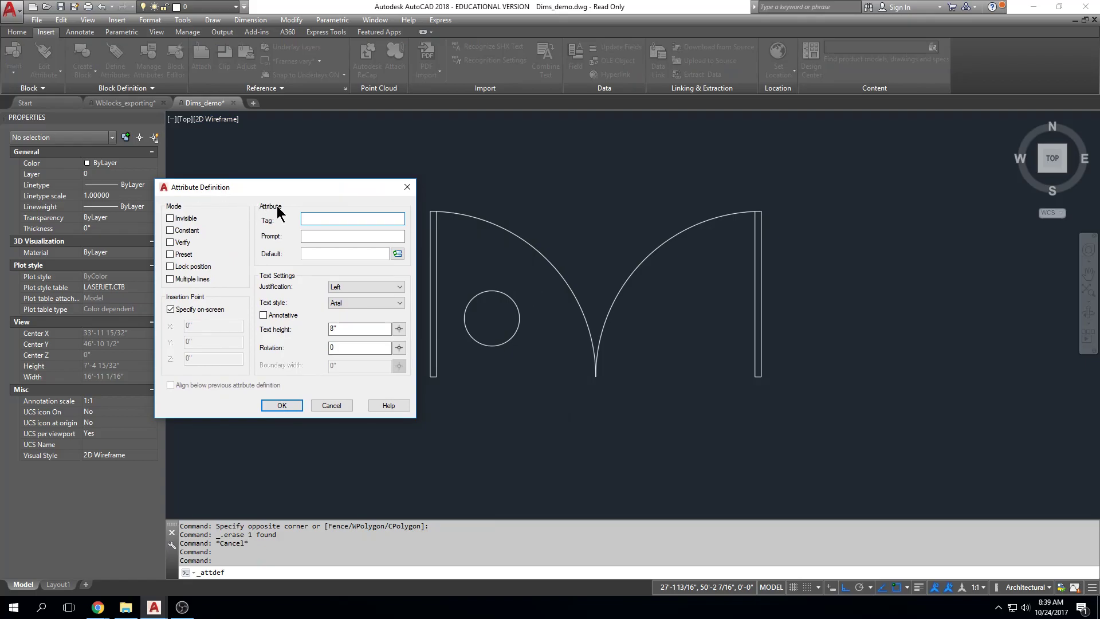
text(door_number)
key(Tab)
text(door number)
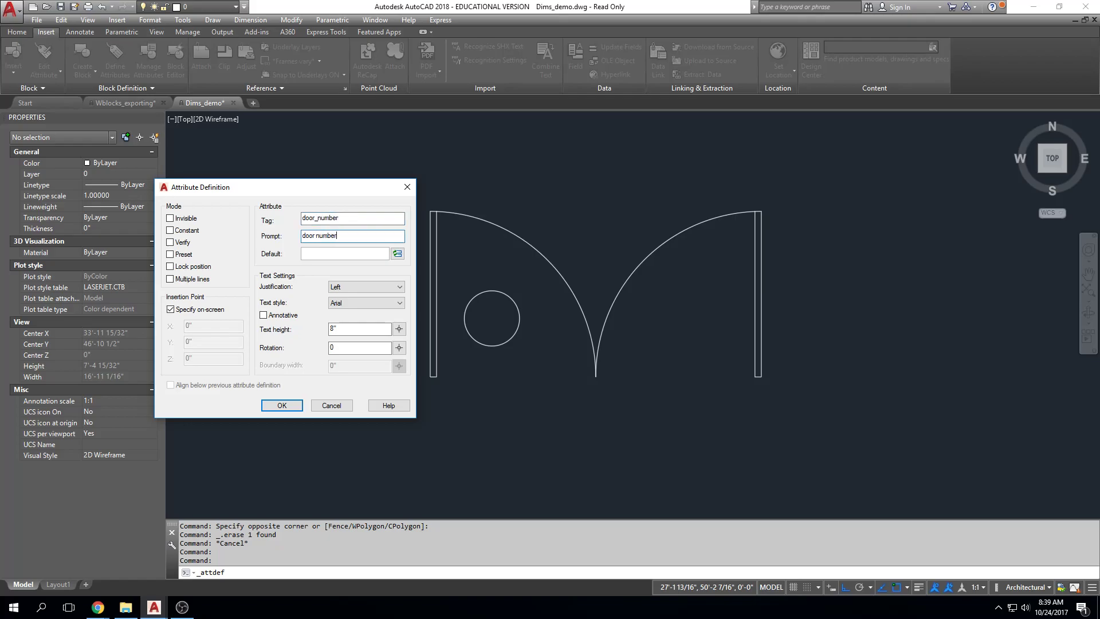
text(#)
Step: Give the attribute Middle center justification and a text height of 6, and place it at the circle's center
click(362, 285)
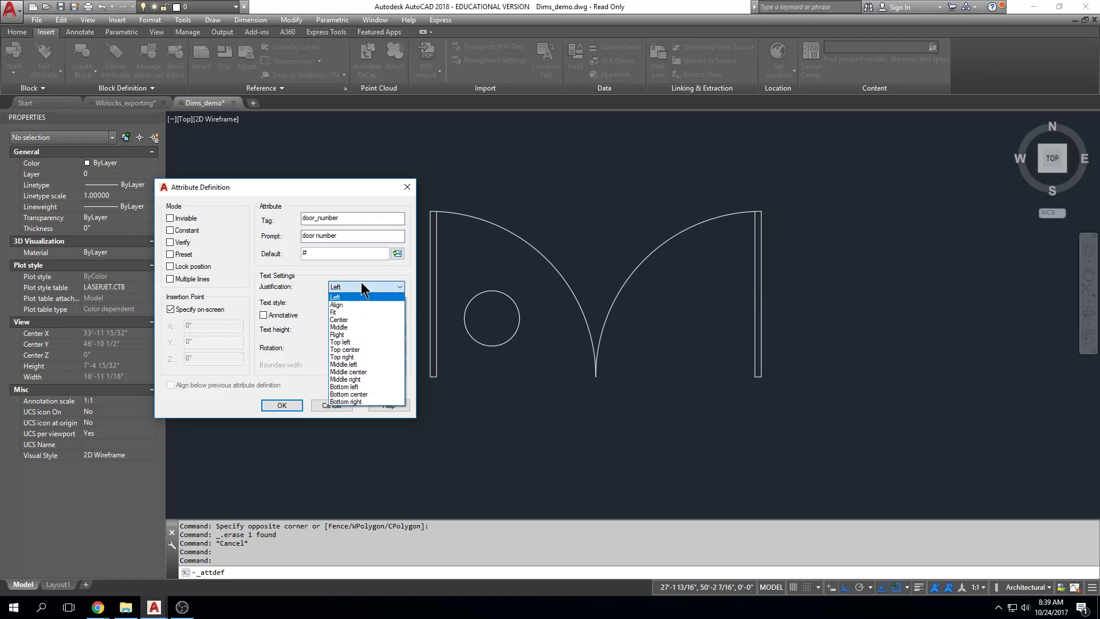
click(370, 371)
click(364, 329)
text(8")
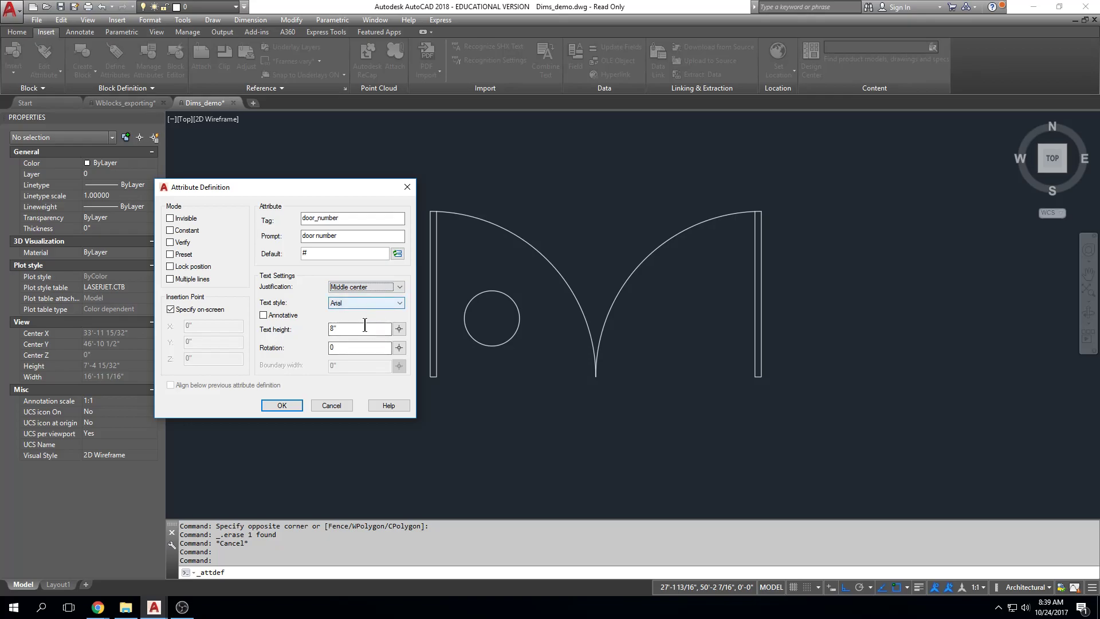
double_click(364, 325)
text(6)
click(298, 405)
key(Return)
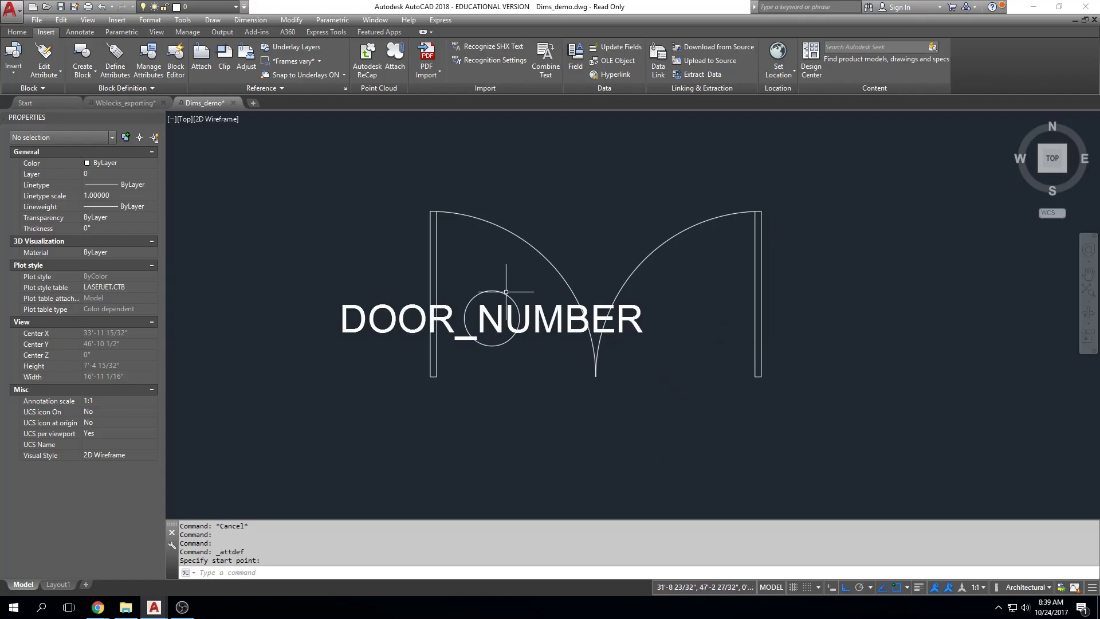
Step: Add an invisible attribute with tag "door_width", prompt "door width" and default "width", aligned below the previous attribute definition
click(115, 67)
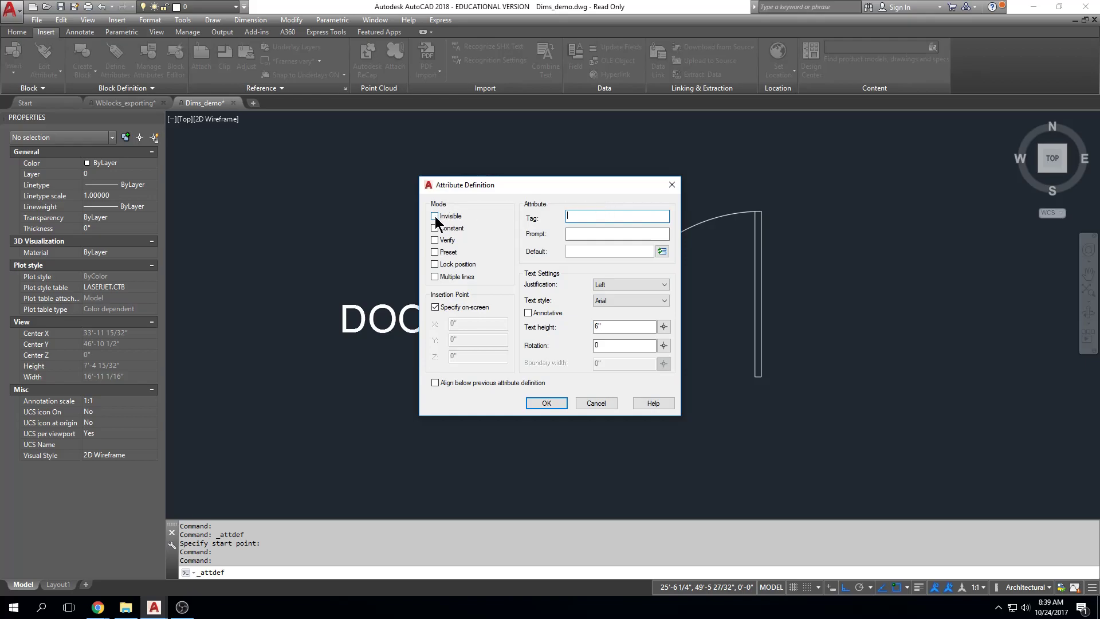
drag(471, 186, 827, 181)
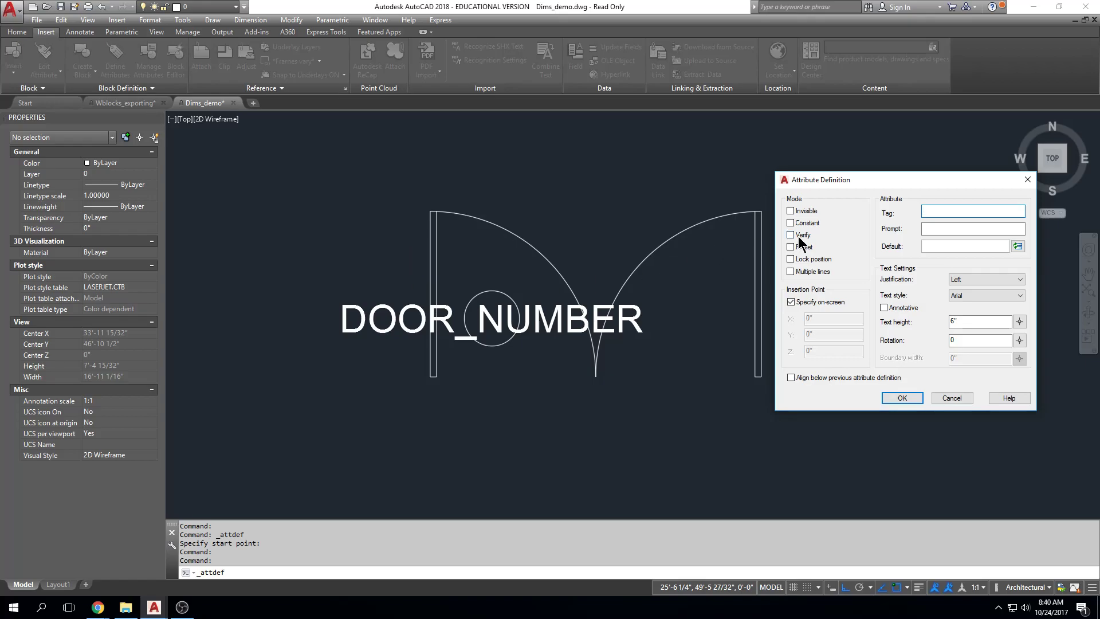
click(791, 211)
click(947, 211)
text(door_width)
click(966, 228)
text(door)
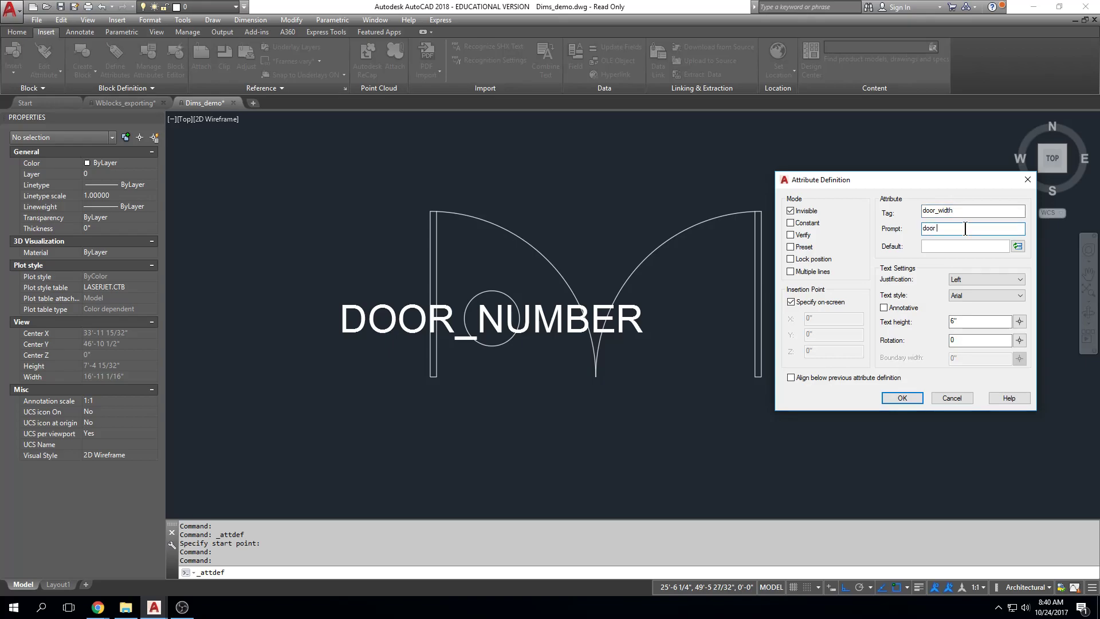
text( width)
click(972, 245)
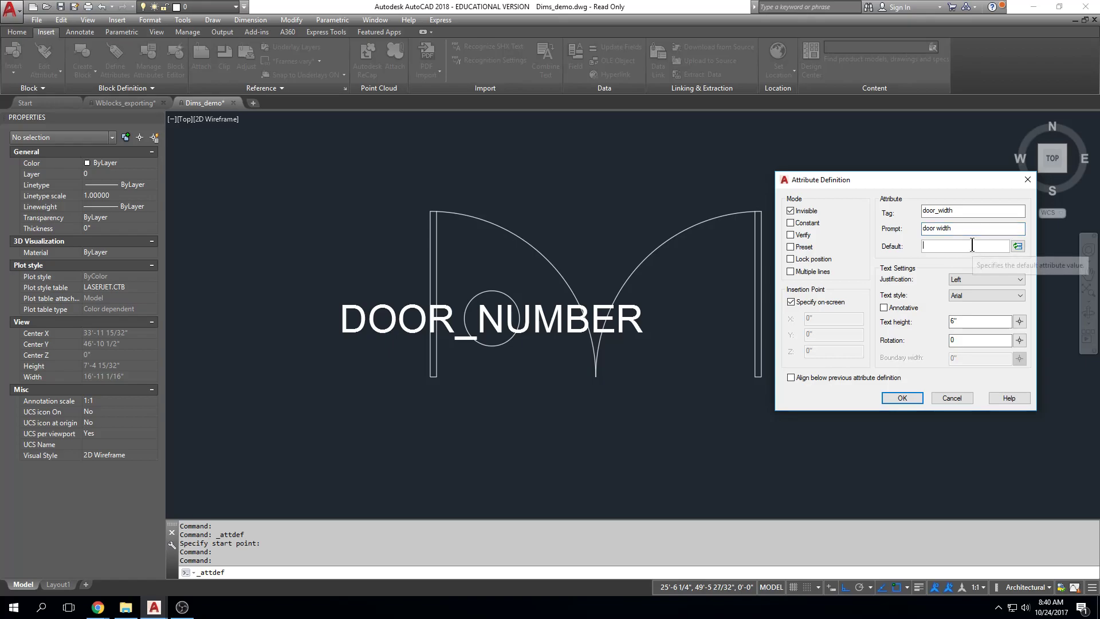
text(width)
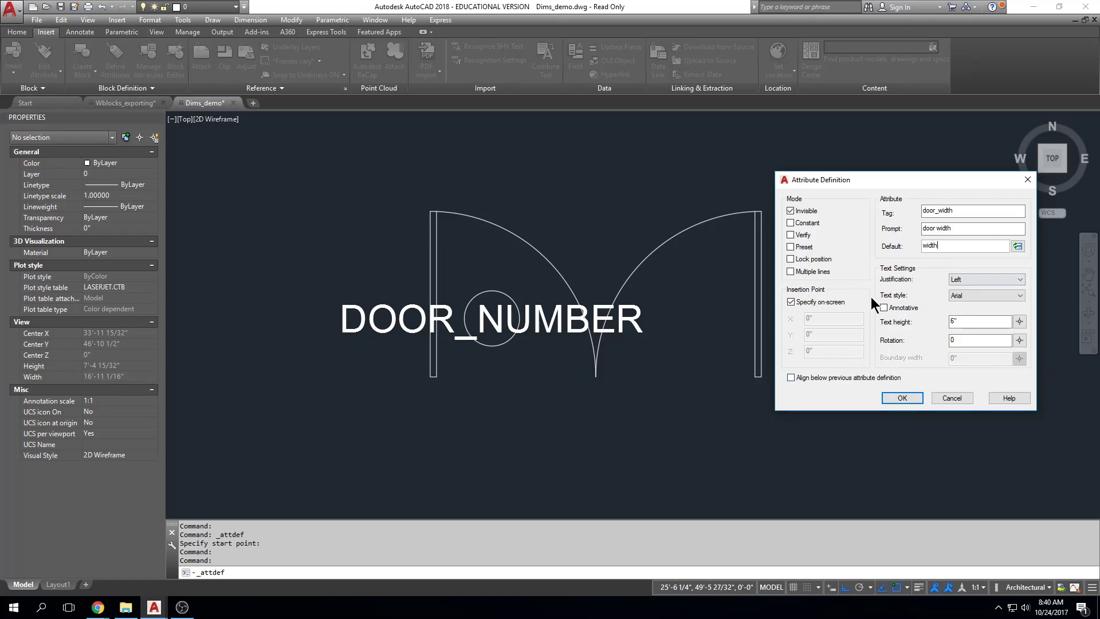
click(791, 378)
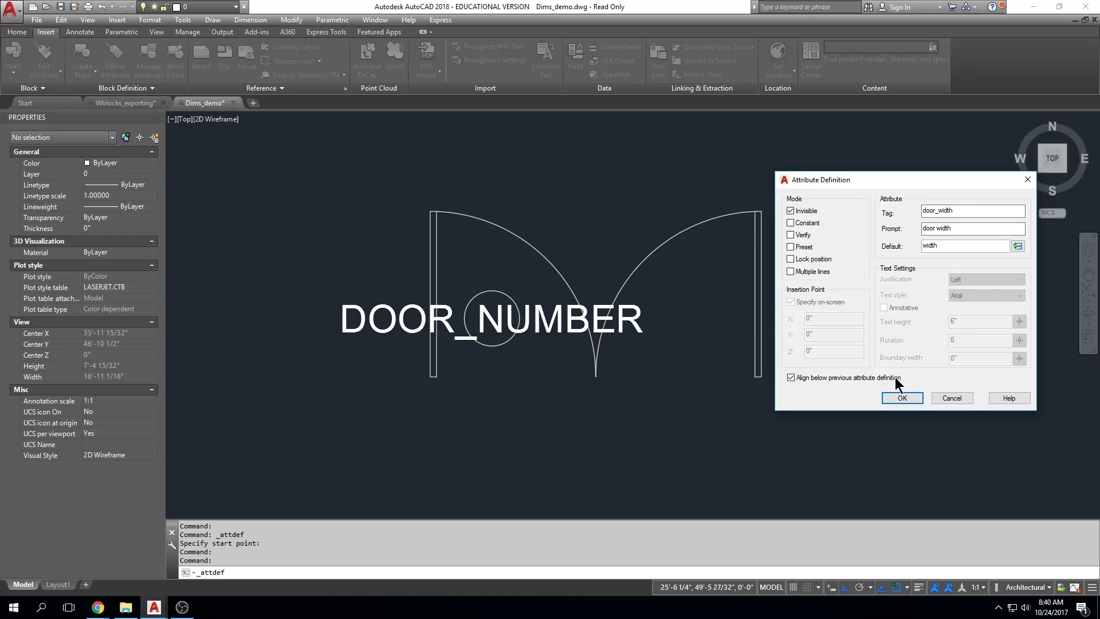
click(904, 397)
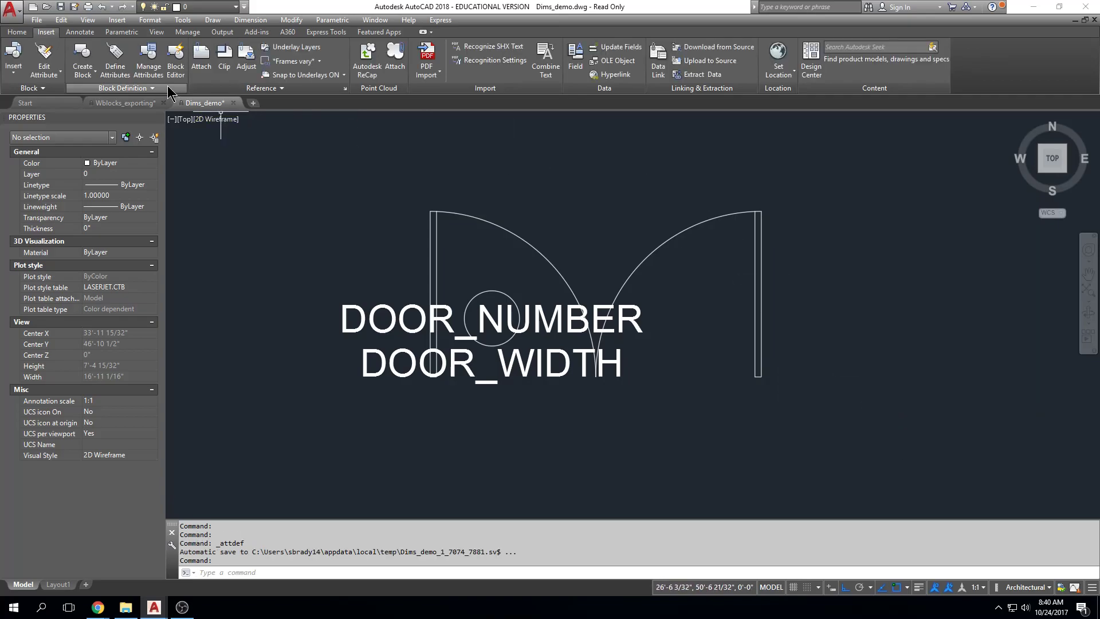
Step: Add an invisible attribute with tag "door_height", prompt "door height" and default "-", aligned below the previous attribute definition
click(150, 65)
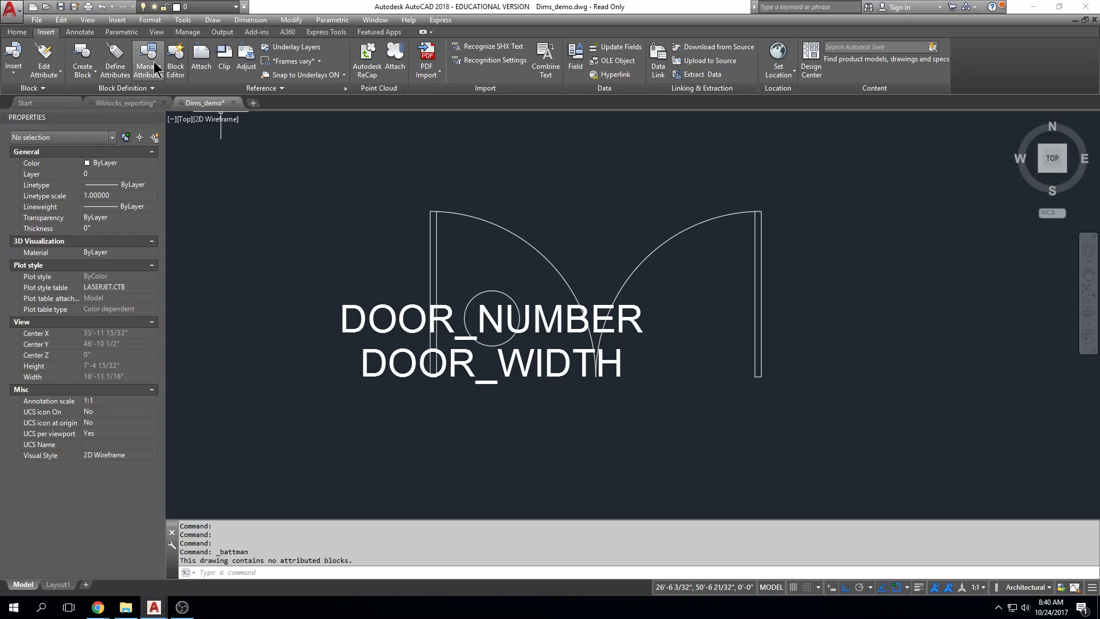
click(115, 64)
drag(608, 189, 944, 187)
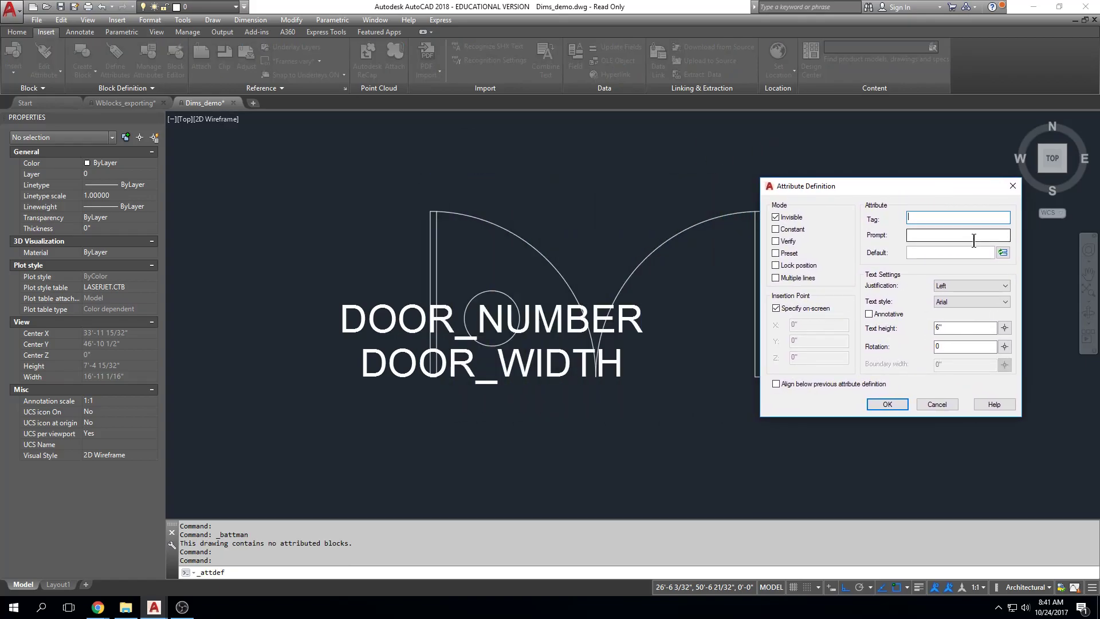
text(door_height)
click(968, 236)
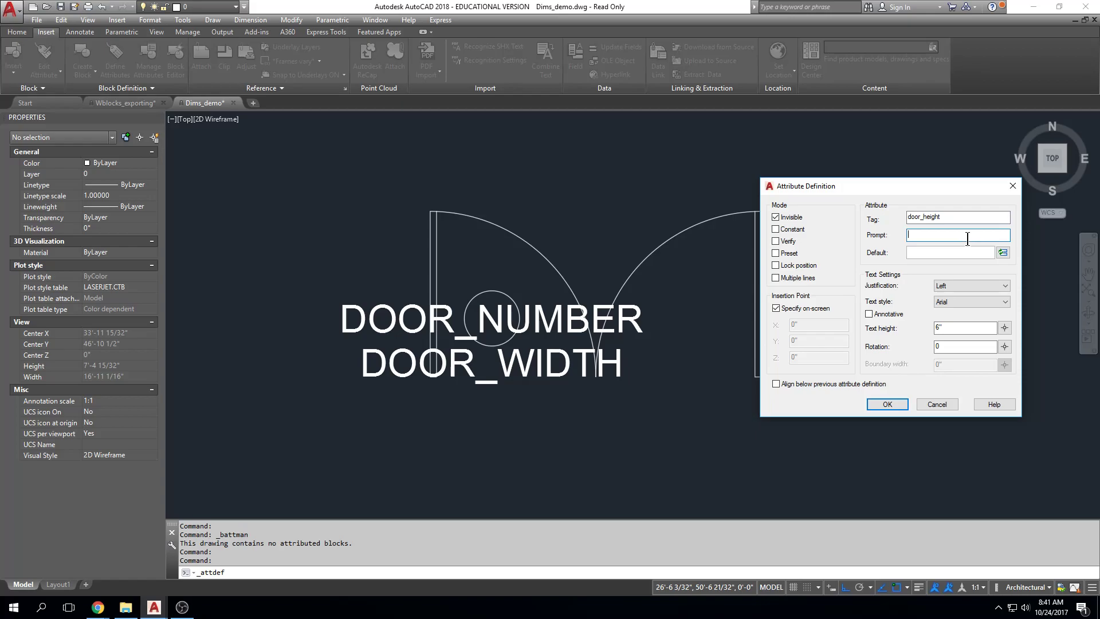
text(door height)
click(928, 254)
text(-)
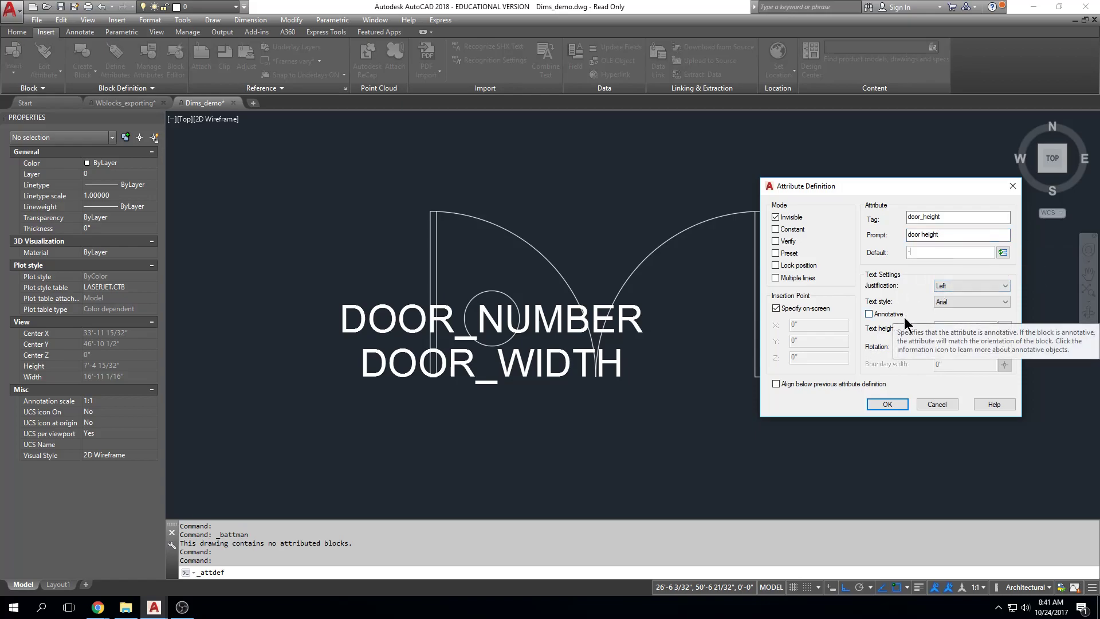
click(776, 384)
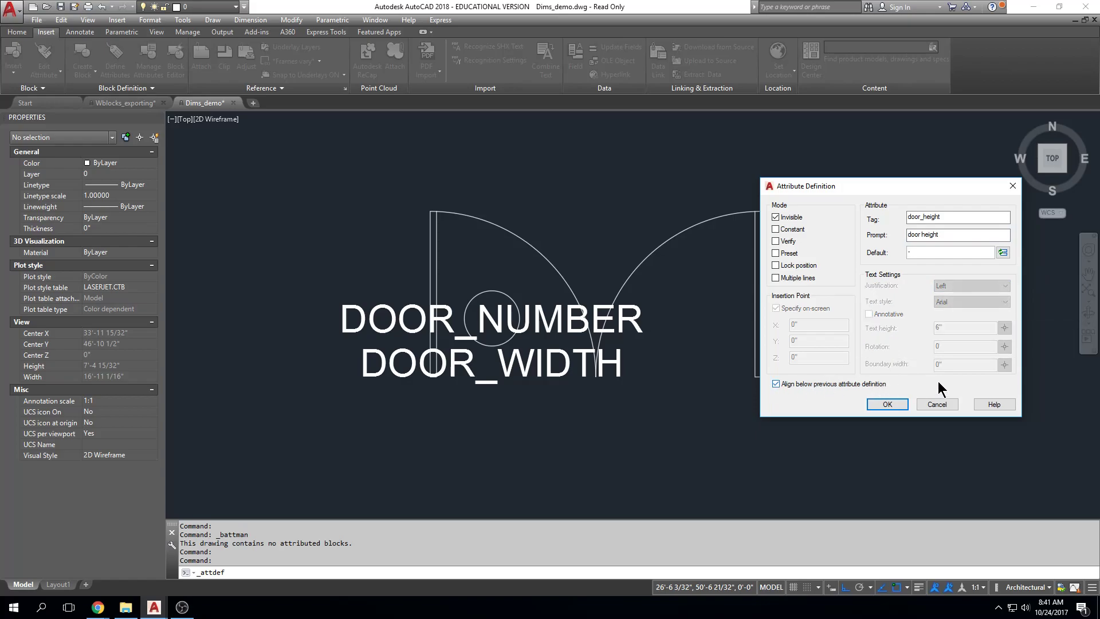
click(888, 404)
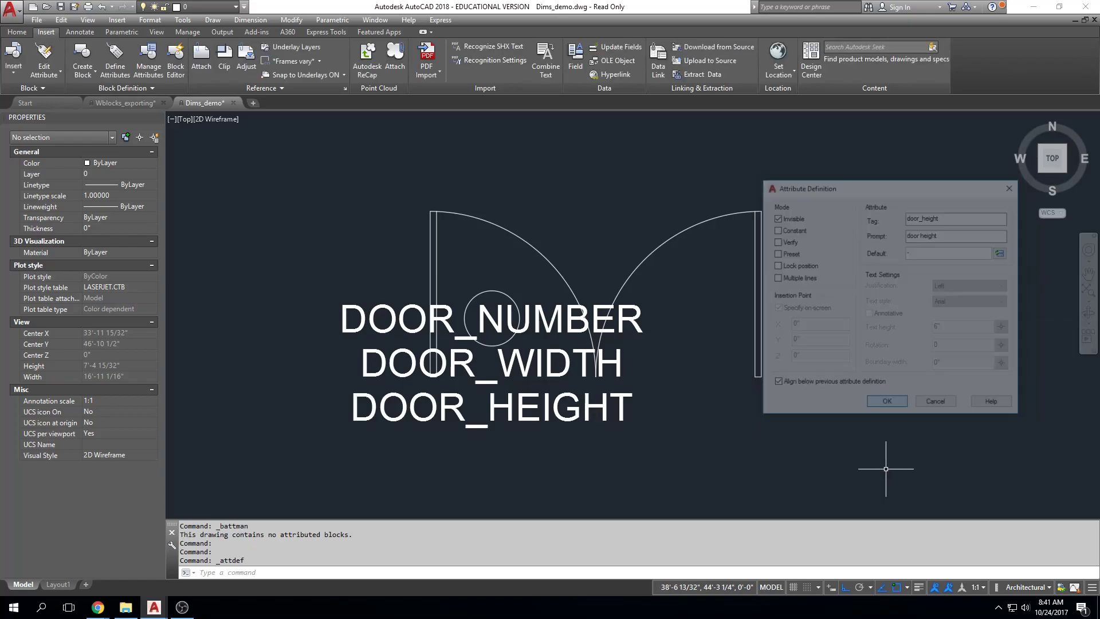
Step: Start writing a block from objects and set its base point at the lower outer corner of the right door leaf
scroll(802, 390, down, 2)
middle_drag(769, 373, 713, 336)
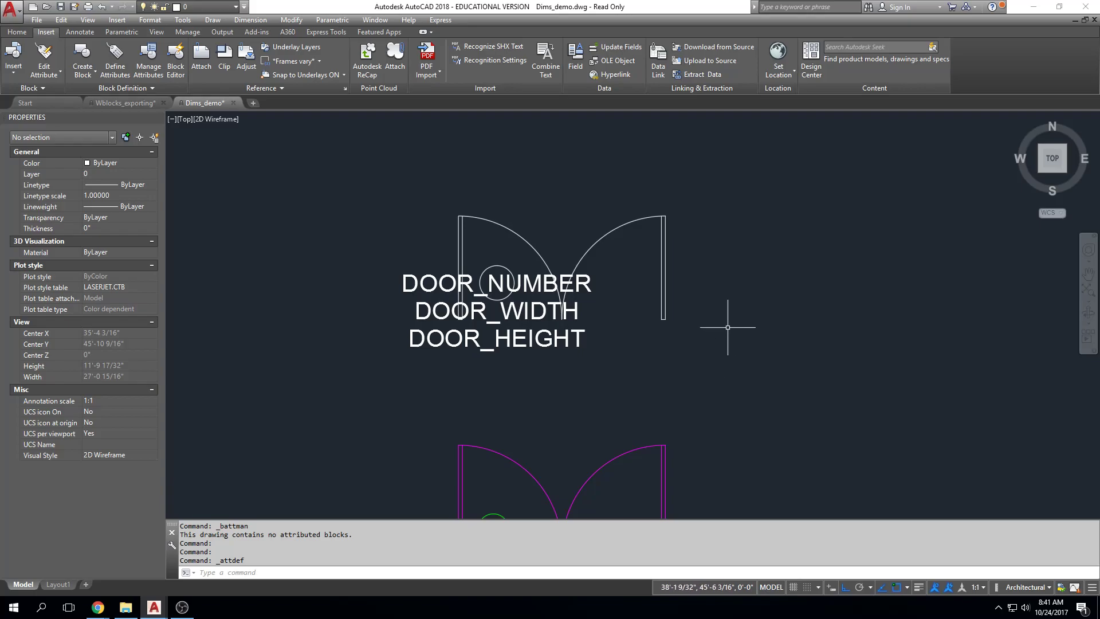
scroll(739, 344, up, 4)
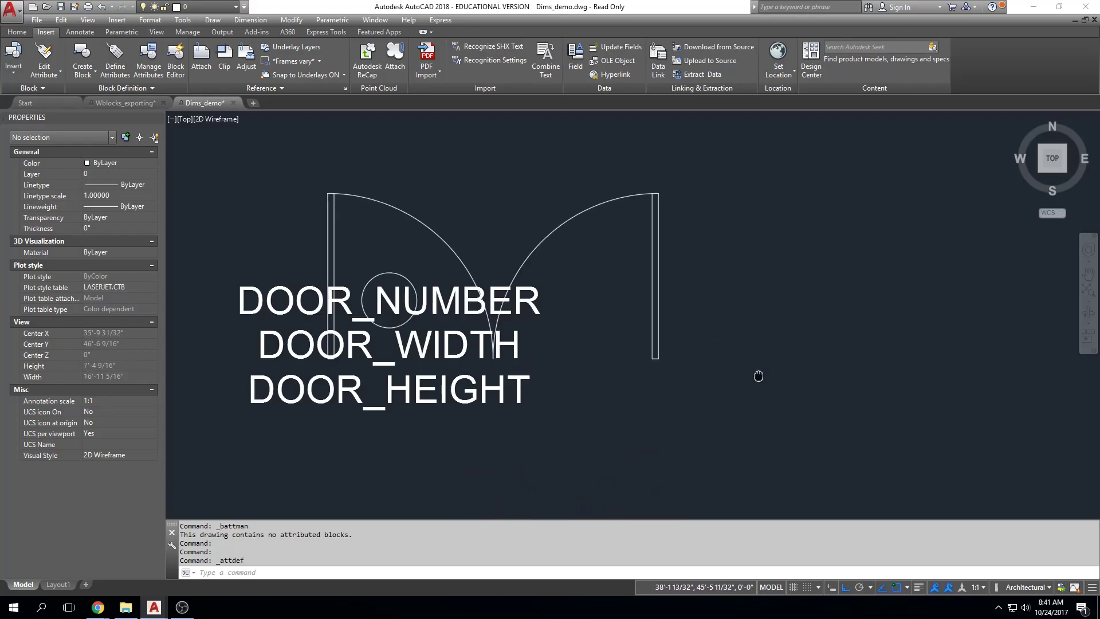
middle_drag(767, 376, 833, 384)
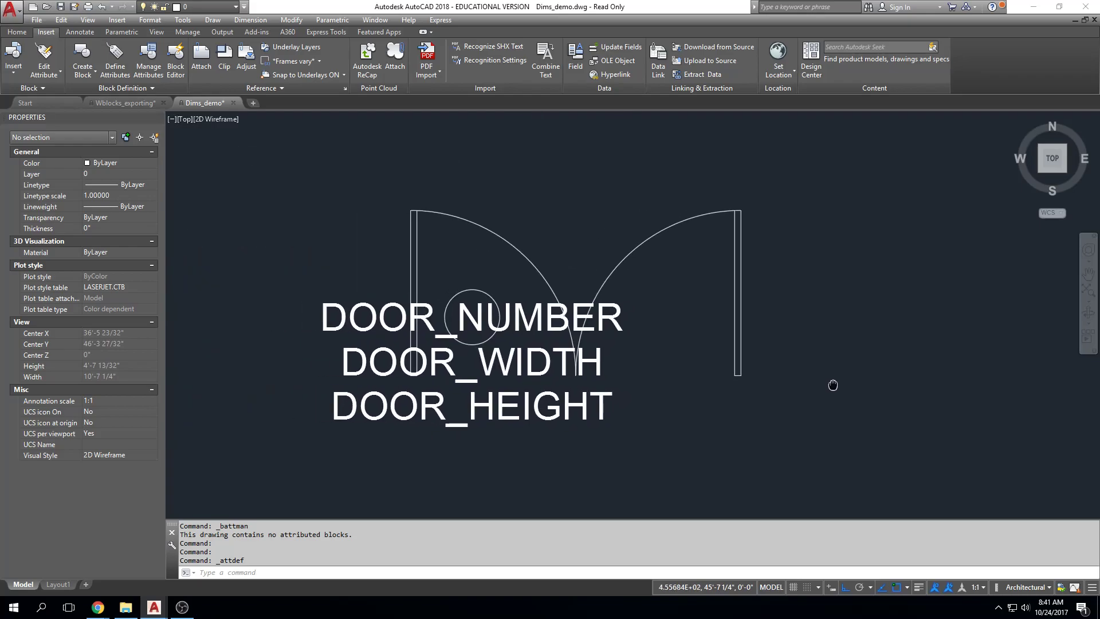
click(83, 73)
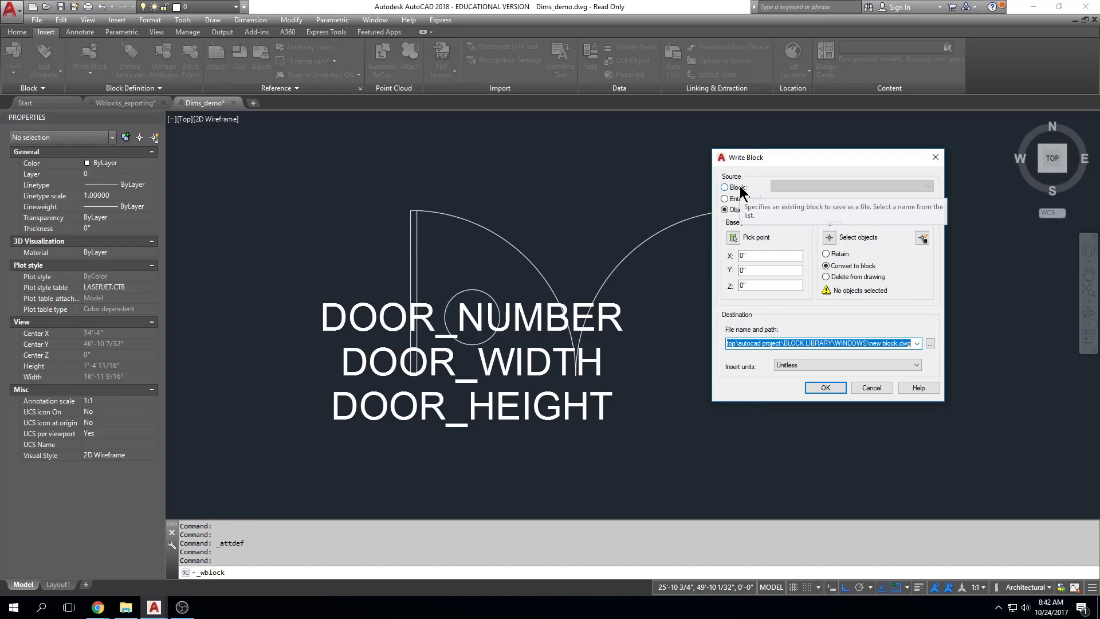
click(734, 237)
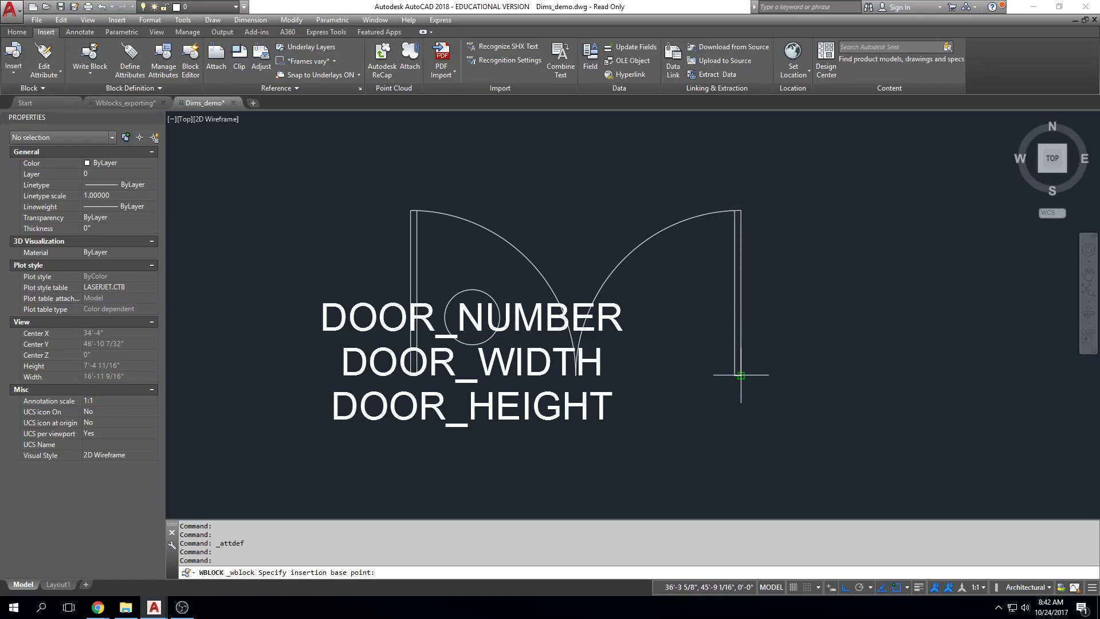
click(741, 375)
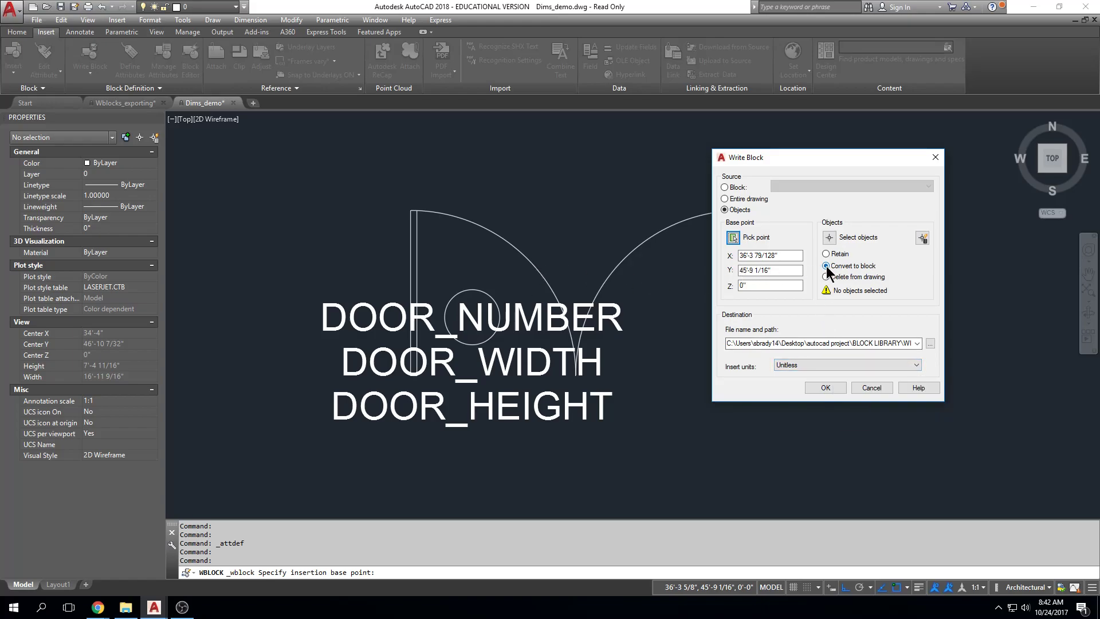
Step: Browse for the block file's destination to the DOORS folder in autocad project\BLOCK LIBRARY on the Desktop
click(930, 344)
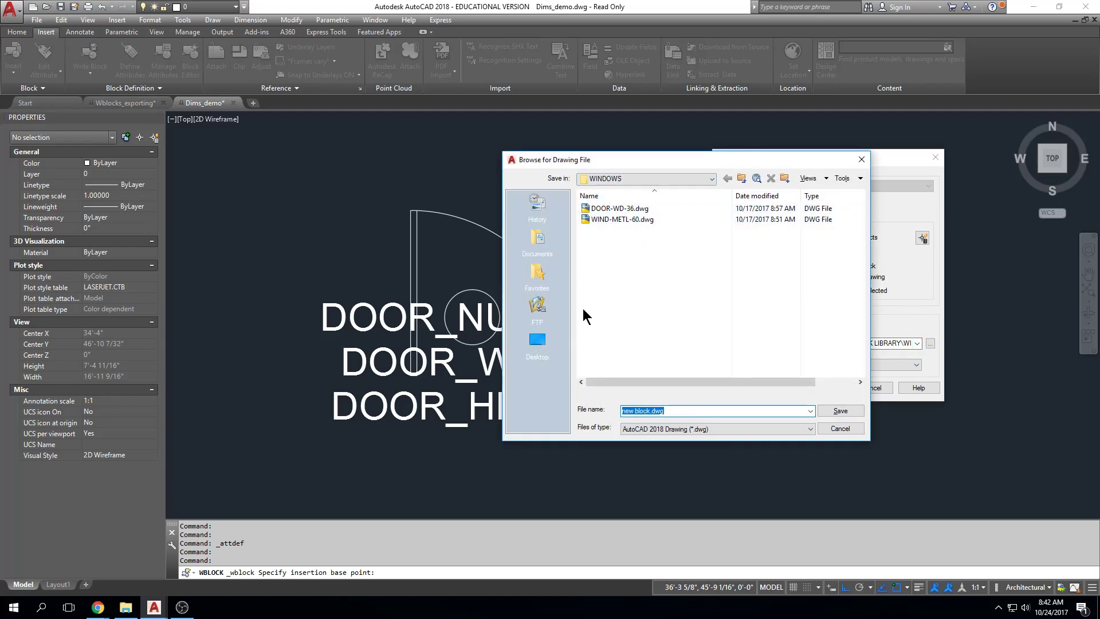
click(532, 352)
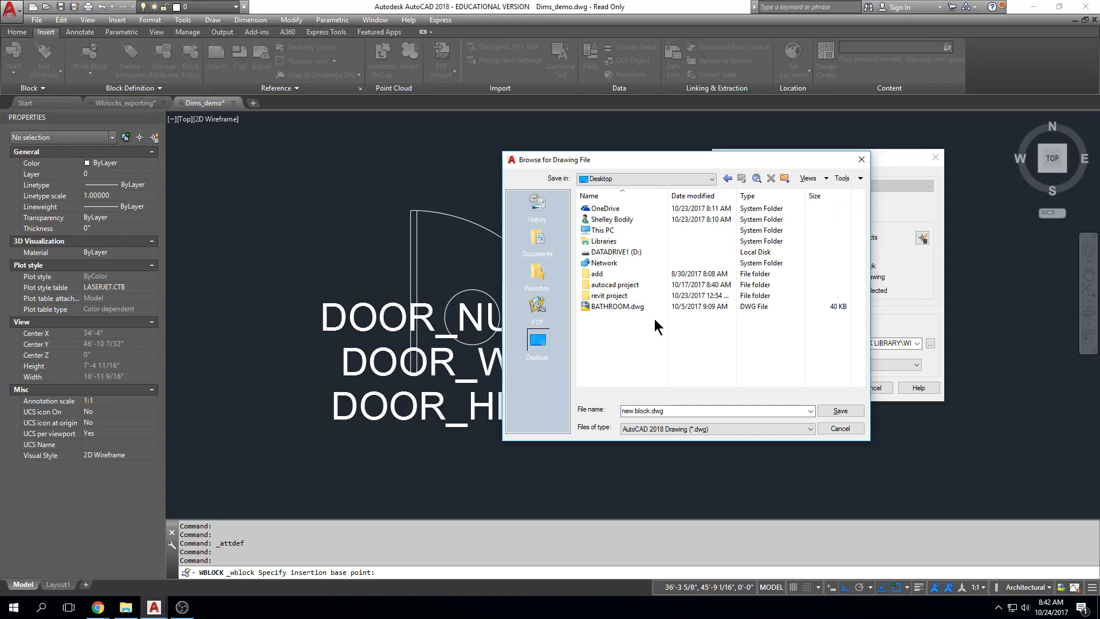
double_click(614, 284)
click(637, 207)
double_click(637, 208)
double_click(624, 208)
Step: Name the block file DOOR-DOUBL-att and save that destination in the DOORS folder
double_click(714, 410)
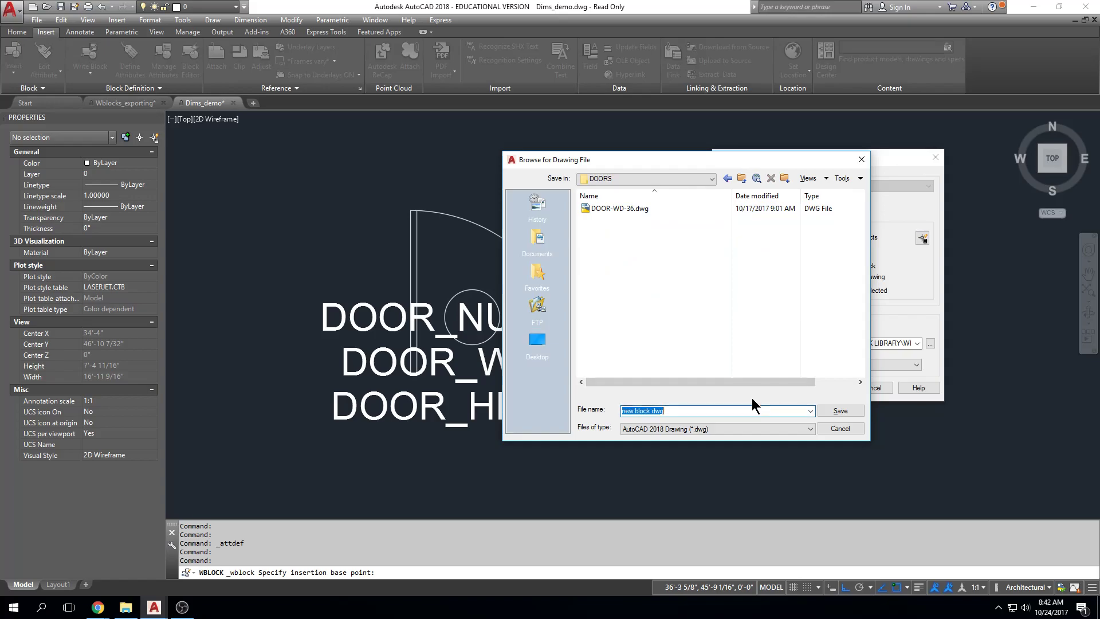
text(SO)
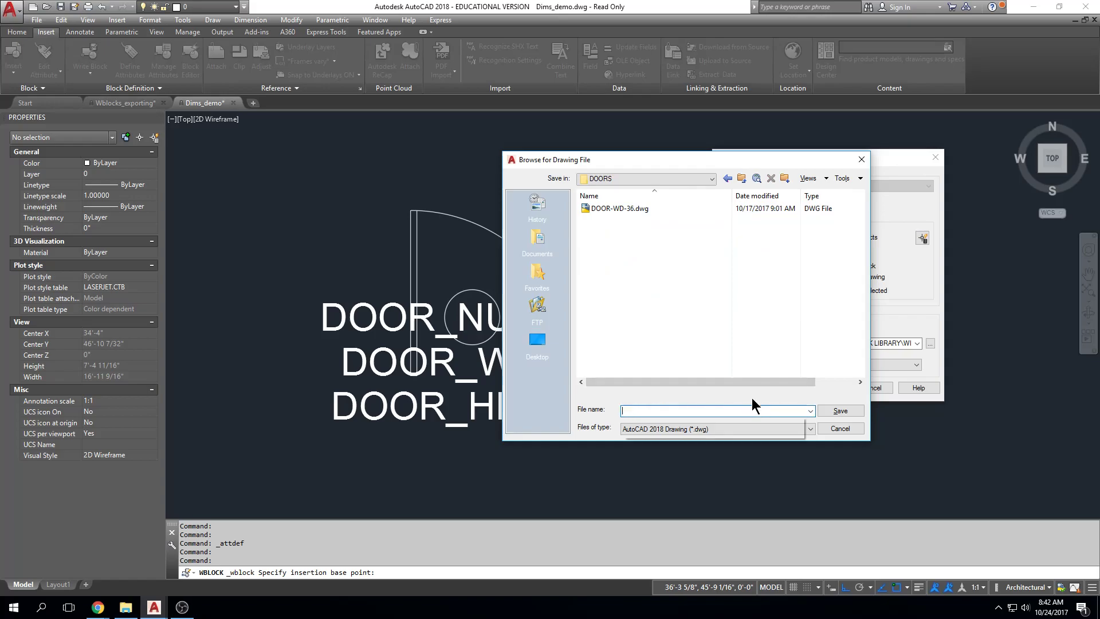
text(DOOR-)
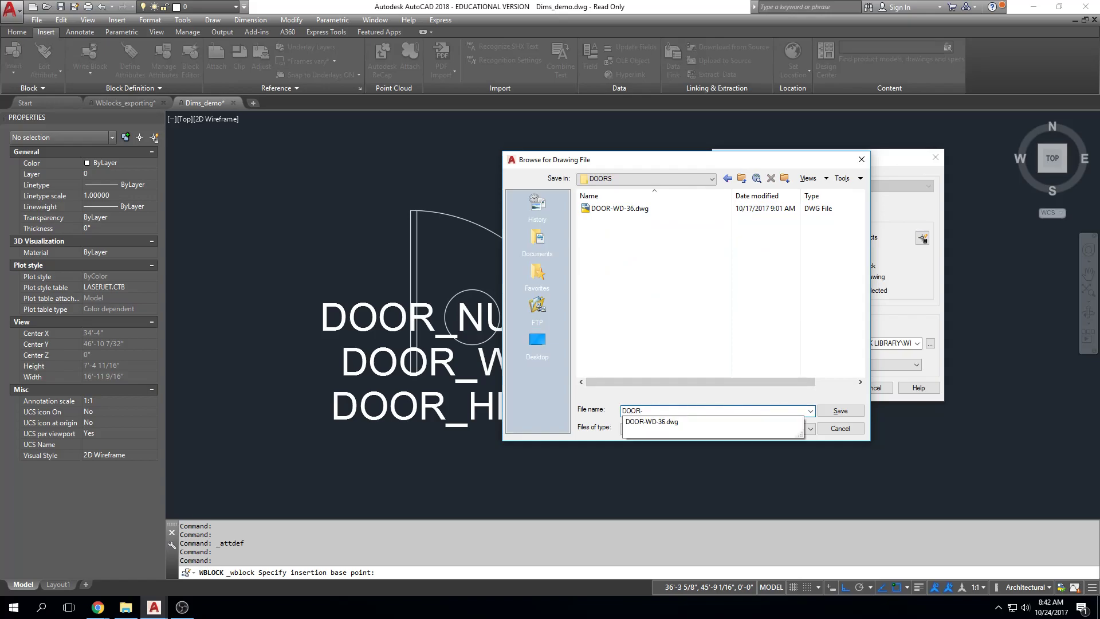
text(36)
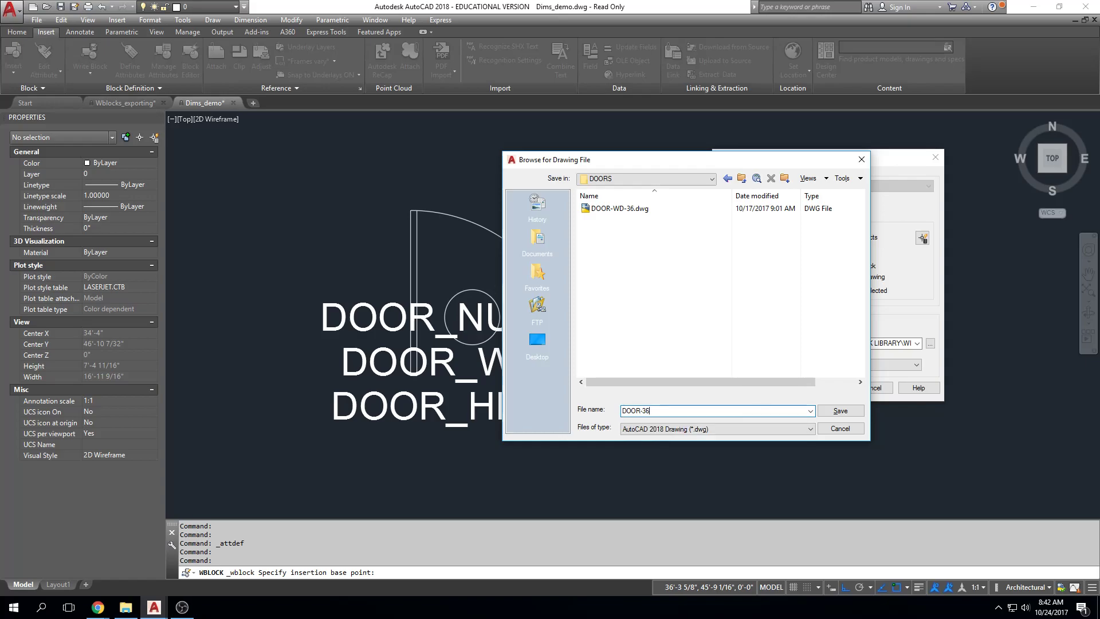
key(BackSpace)
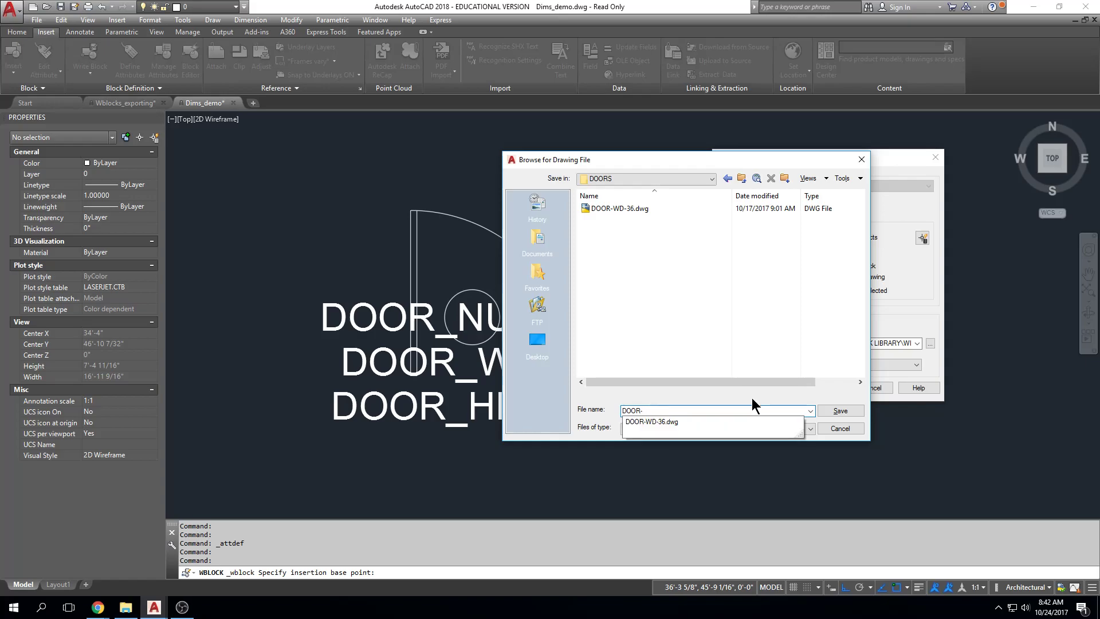
text(DOUBL)
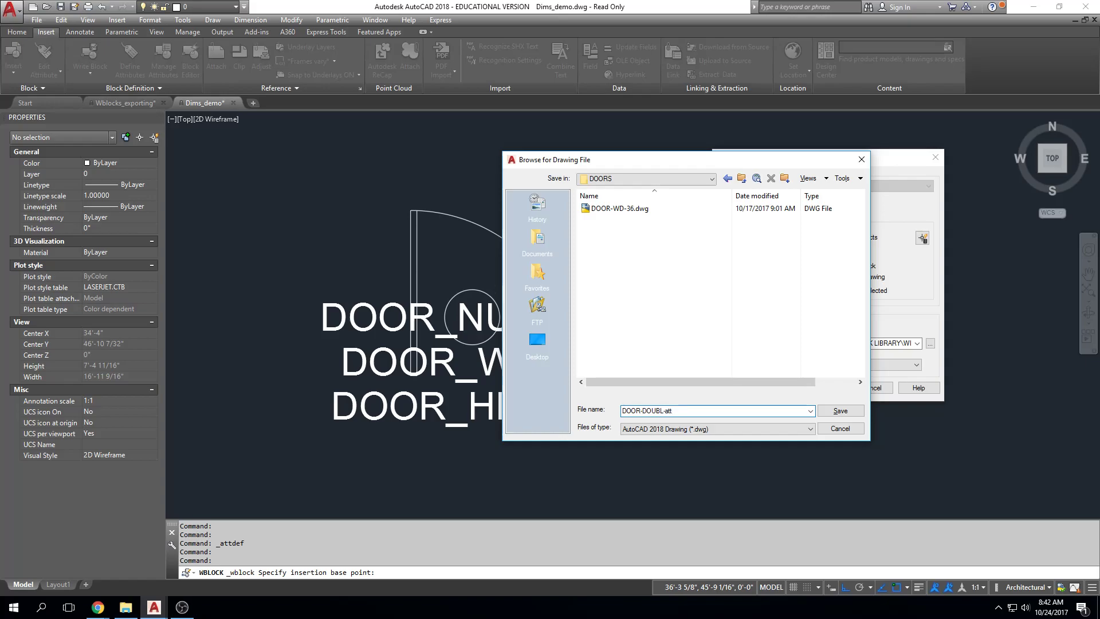
click(840, 411)
Step: Select the two door leaves and their swing arcs as block objects and begin a second selection window around the attributes
click(826, 388)
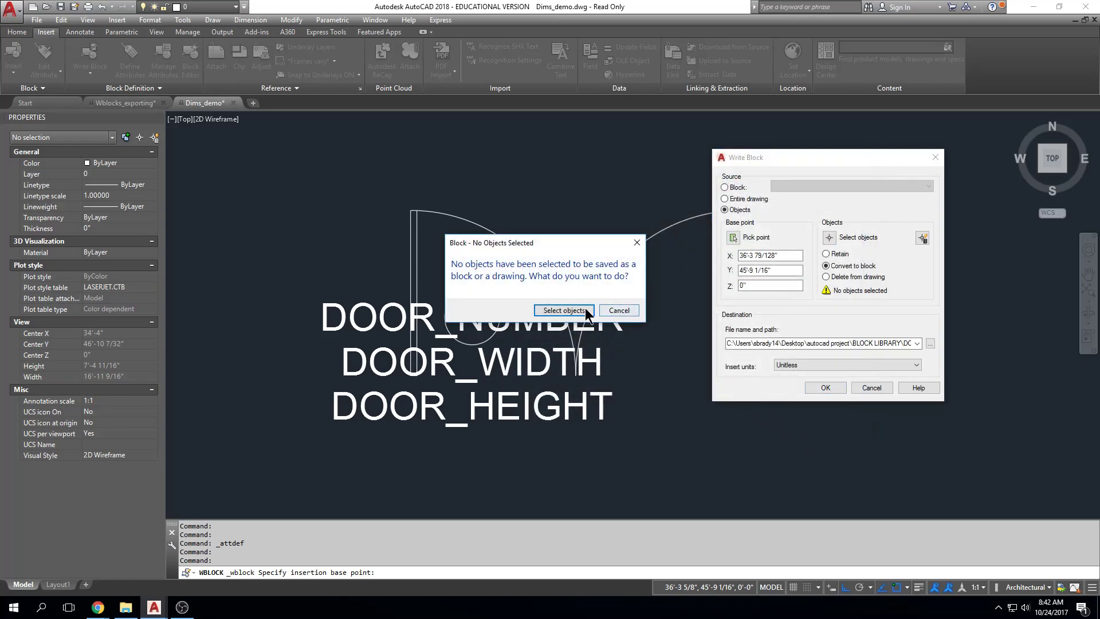
click(564, 310)
click(805, 157)
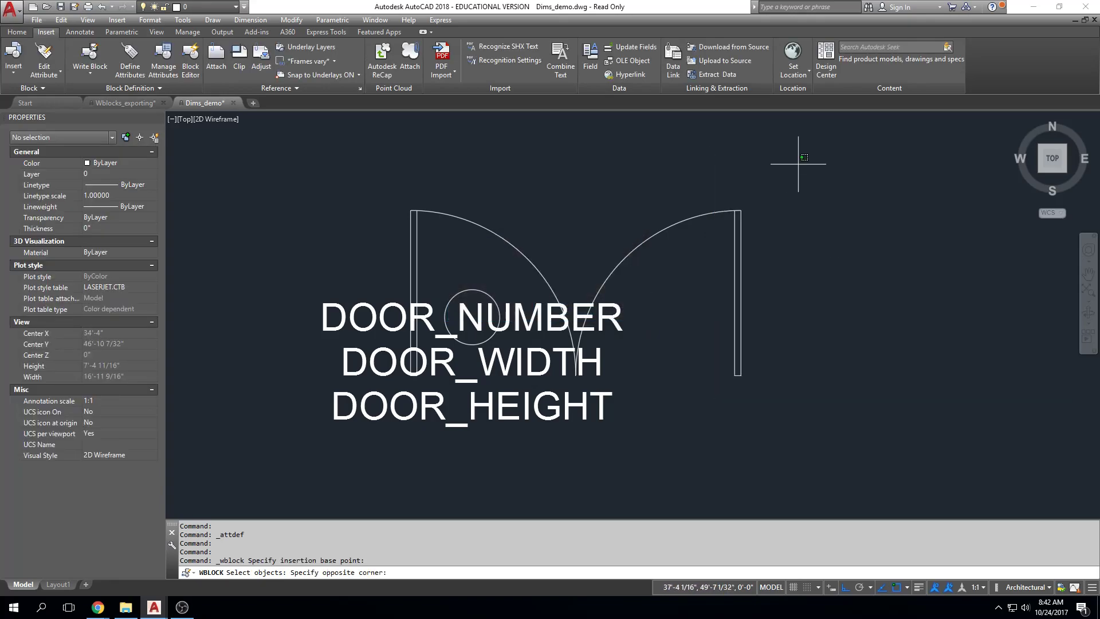
click(395, 257)
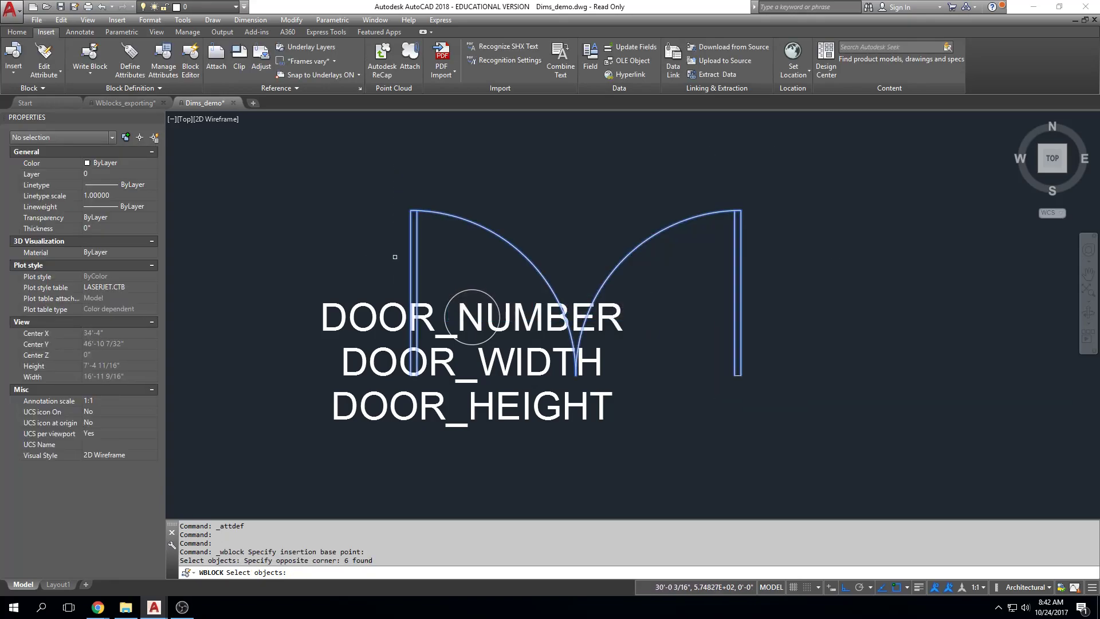
click(366, 459)
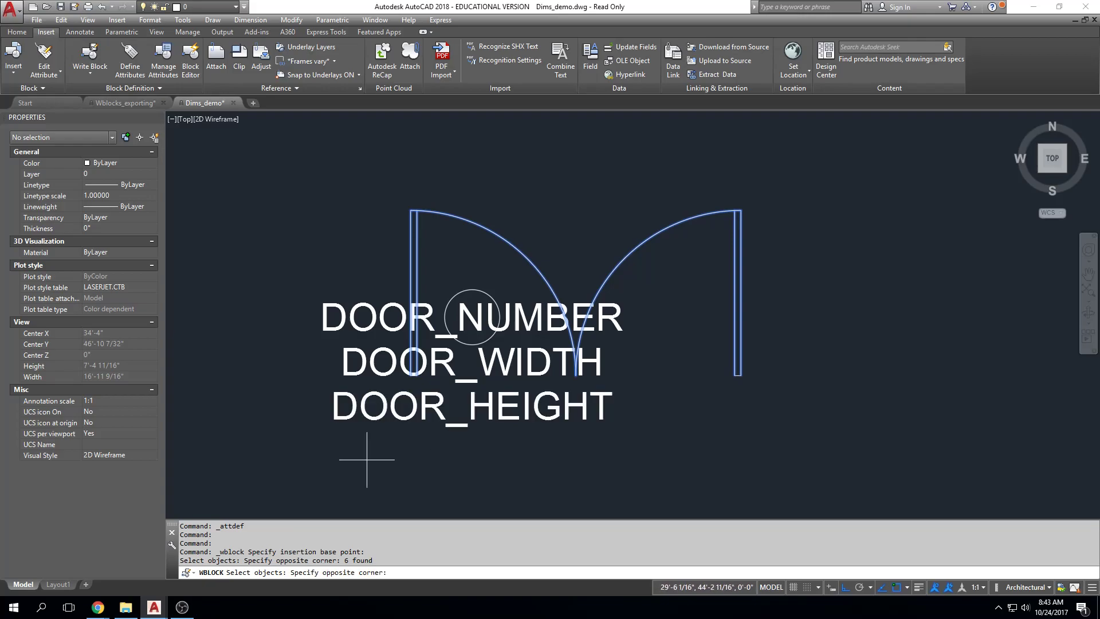
Step: Select the double door, tag circle and number, width and height attributes in order, and write them out as block DOOR-DOUBL-att
click(545, 229)
click(551, 468)
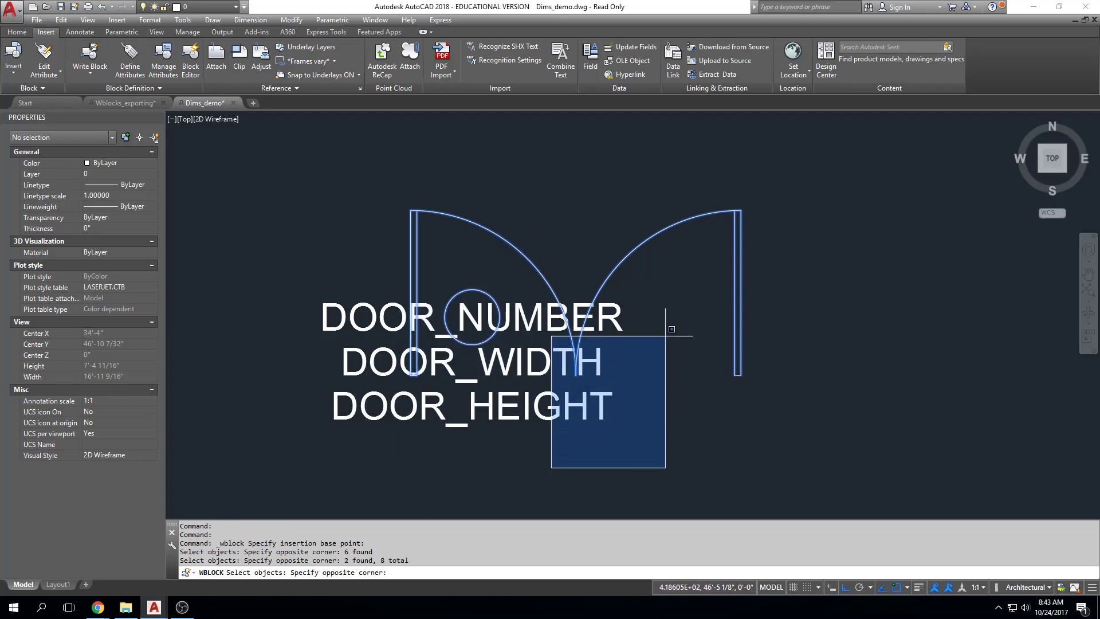
click(815, 176)
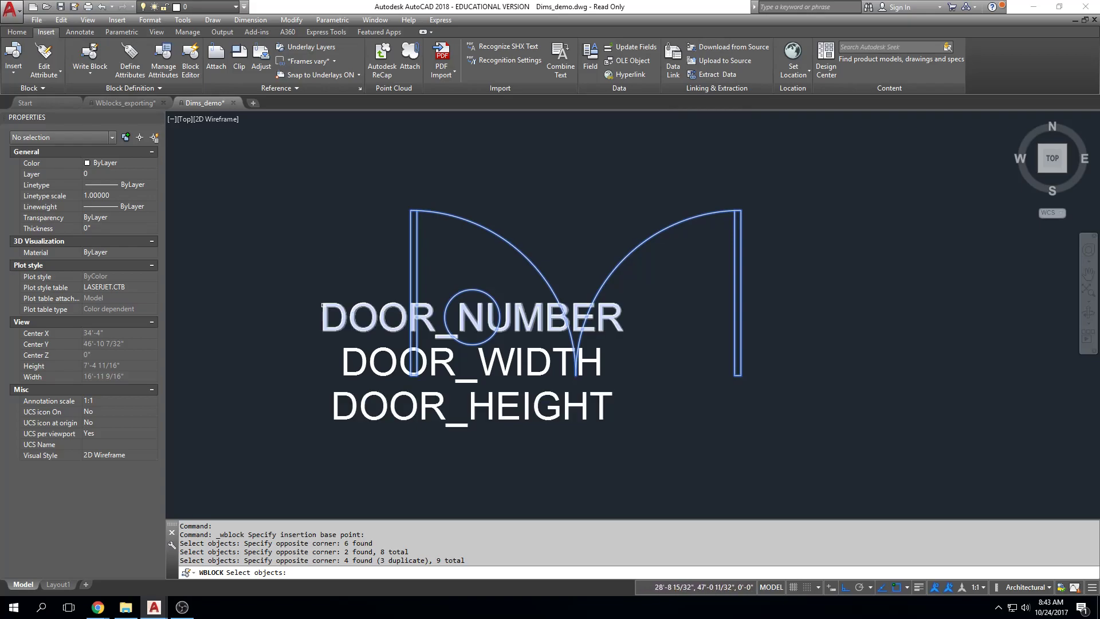
click(351, 321)
click(347, 353)
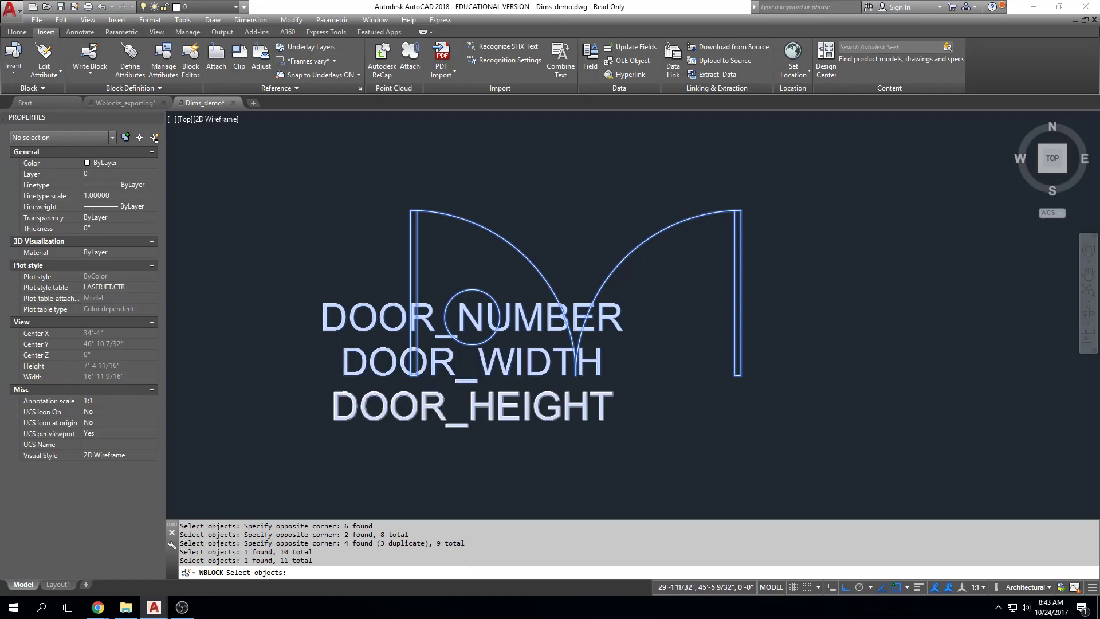
click(608, 412)
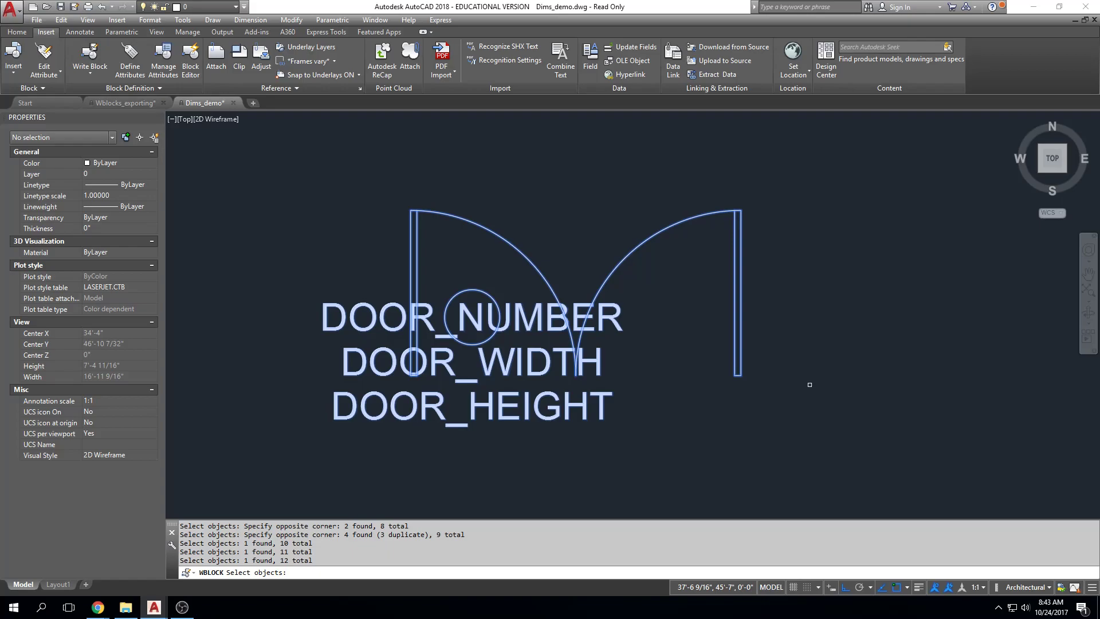
key(Return)
click(825, 388)
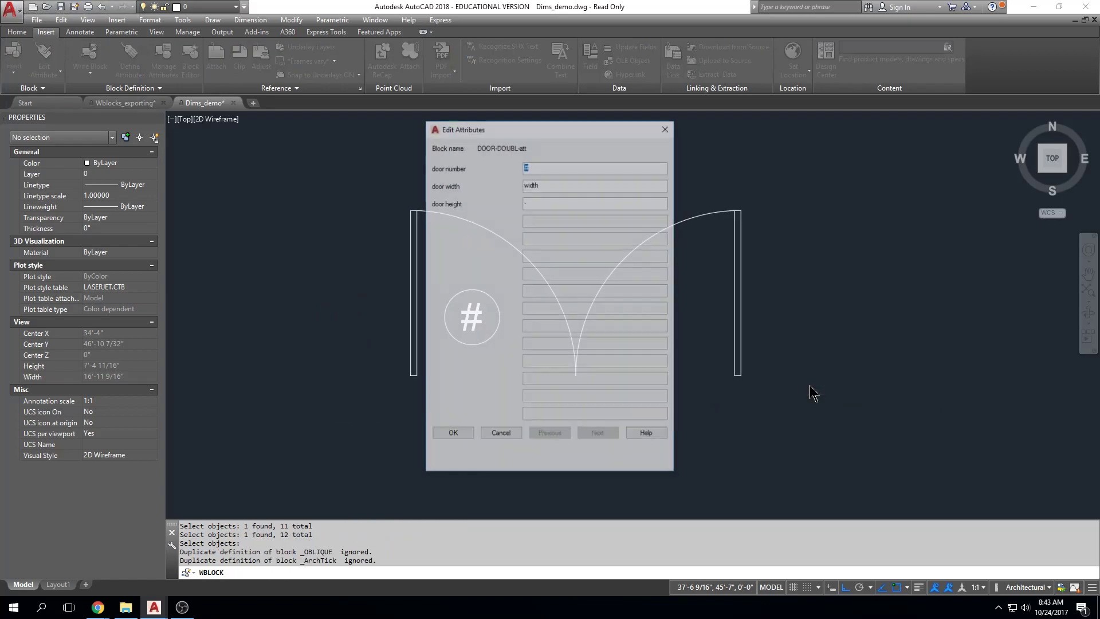
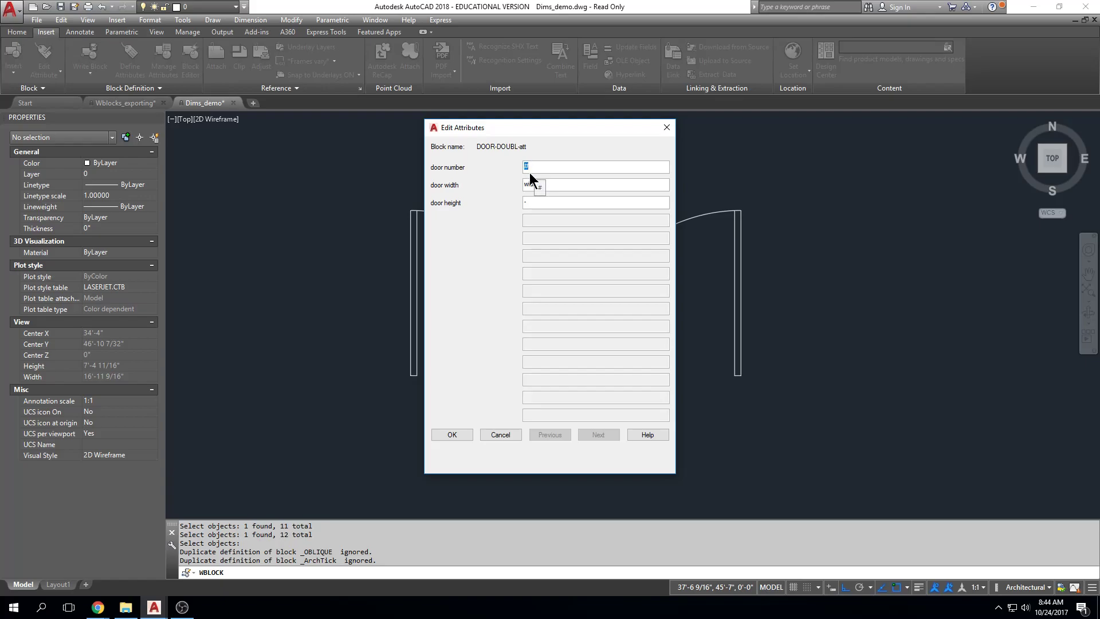
Step: Fill in the block's attributes with door number 101, door width 3'-0" and door height 7'-0"
click(542, 168)
text(1001)
click(583, 186)
key(BackSpace)
key(BackSpace)
key(BackSpace)
key(BackSpace)
text(3'0)
key(Tab)
text(7'-0")
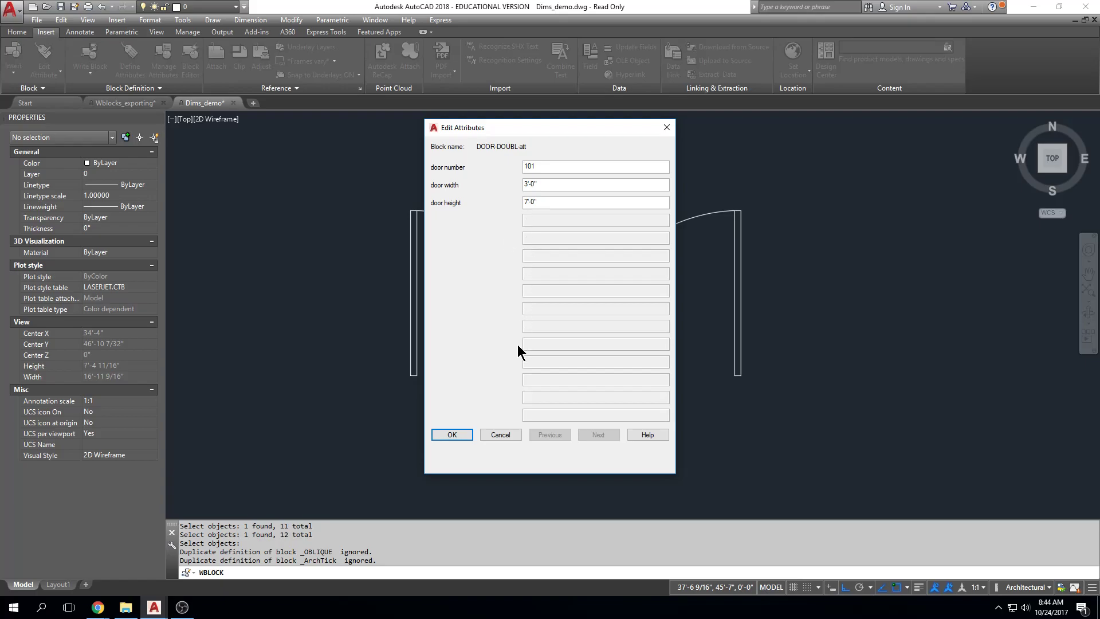
click(468, 435)
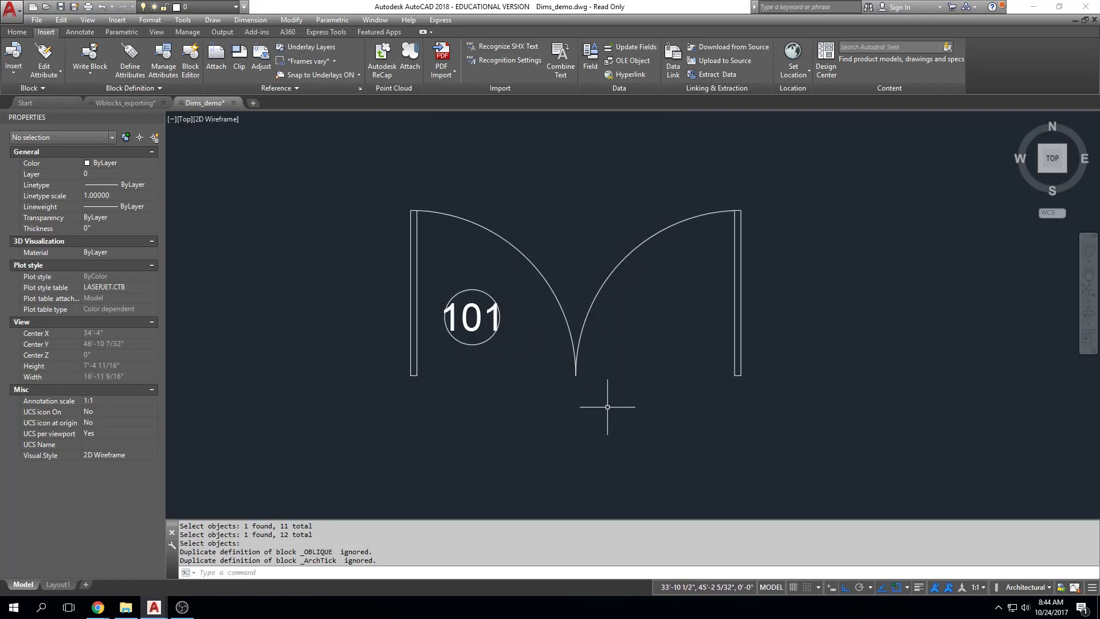
Step: Move the double-door block with tag 101 to layer A-DOOR and deselect it
click(588, 309)
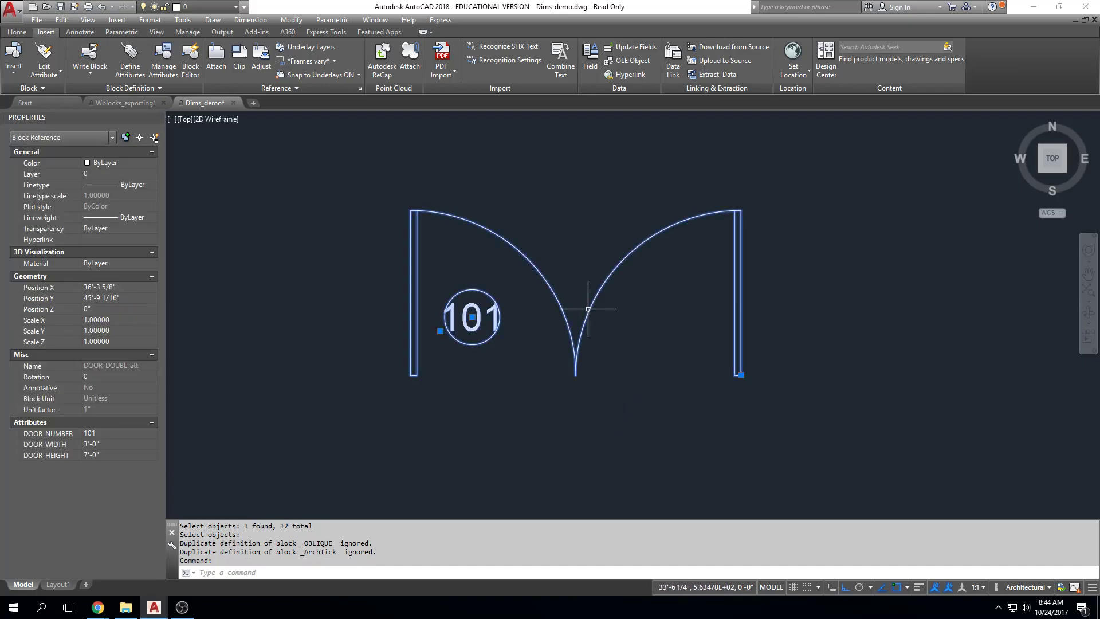
click(23, 31)
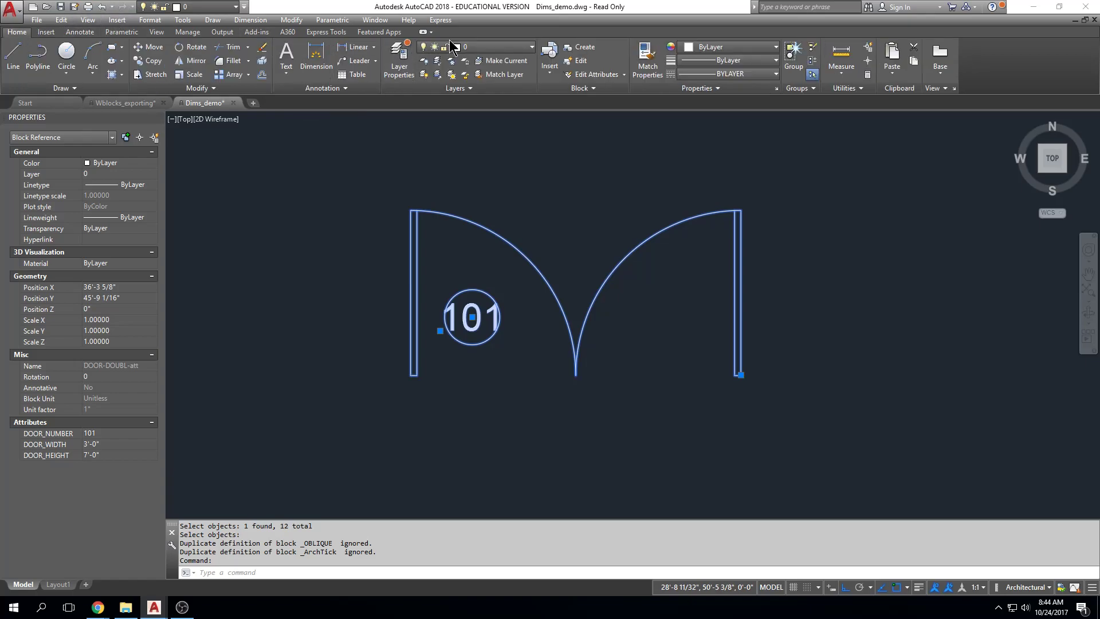
click(455, 46)
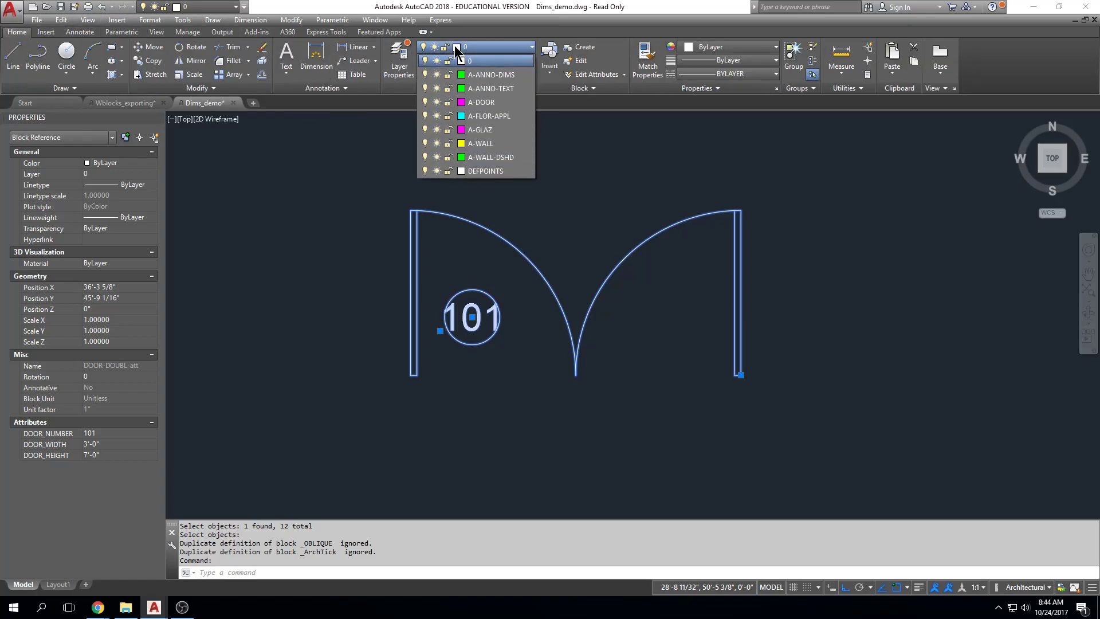
click(479, 105)
key(Escape)
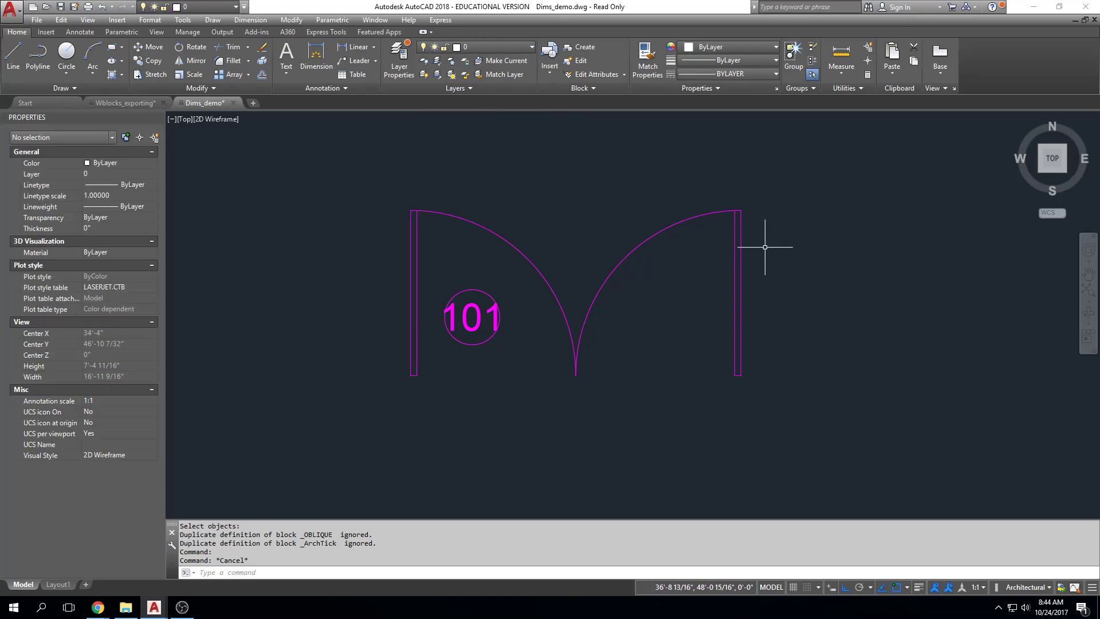
Step: Copy the tagged double-door block horizontally to the empty space right of the original
middle_drag(765, 247, 736, 245)
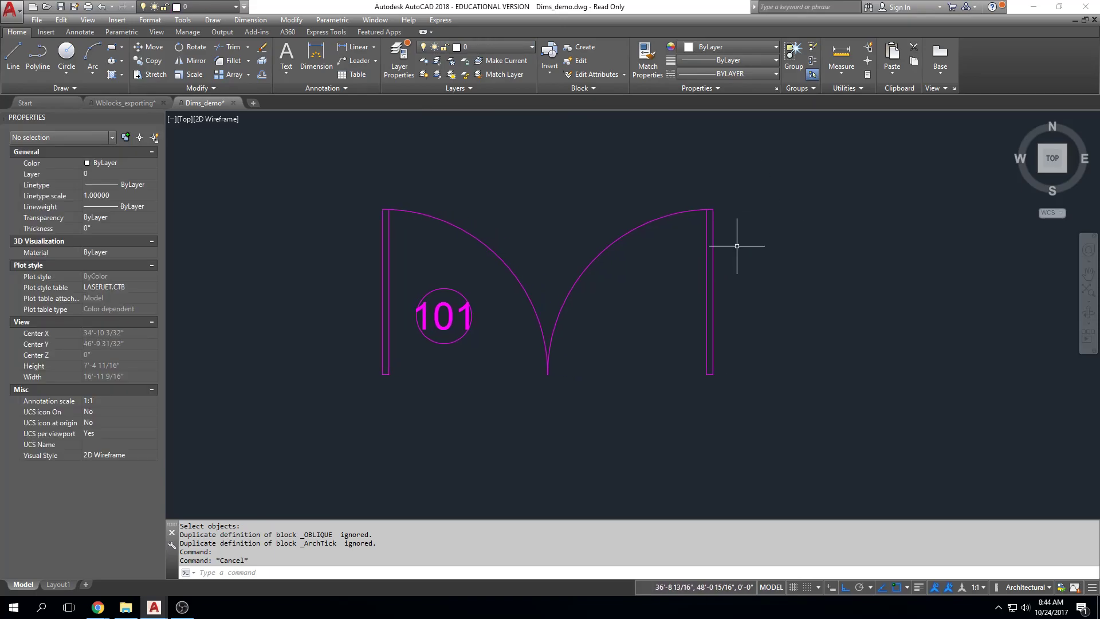
text(co)
key(Return)
click(751, 216)
click(697, 287)
key(Return)
click(696, 287)
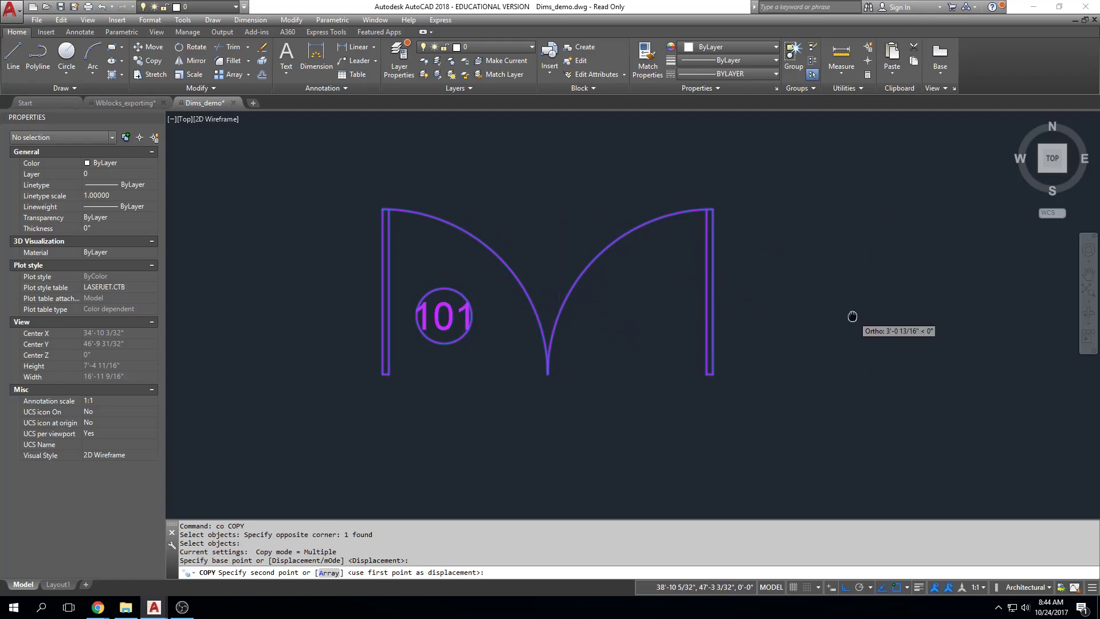
middle_drag(983, 304, 835, 295)
click(969, 298)
key(Escape)
scroll(879, 290, down, 2)
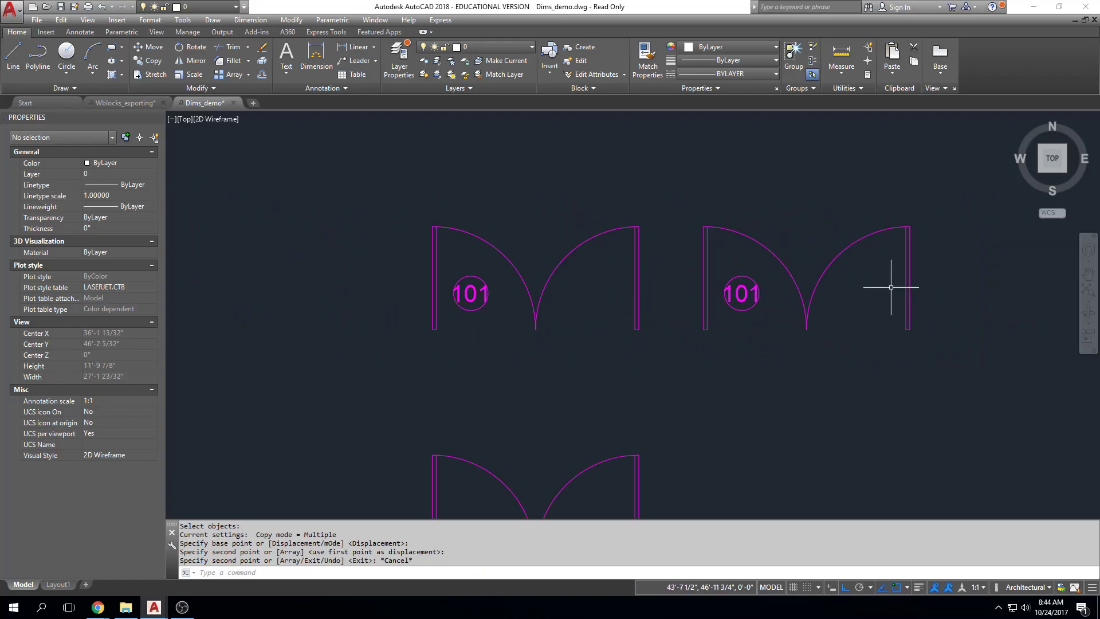
Step: Explode the copied double-door block back into its geometry and attribute definitions
scroll(737, 307, up, 5)
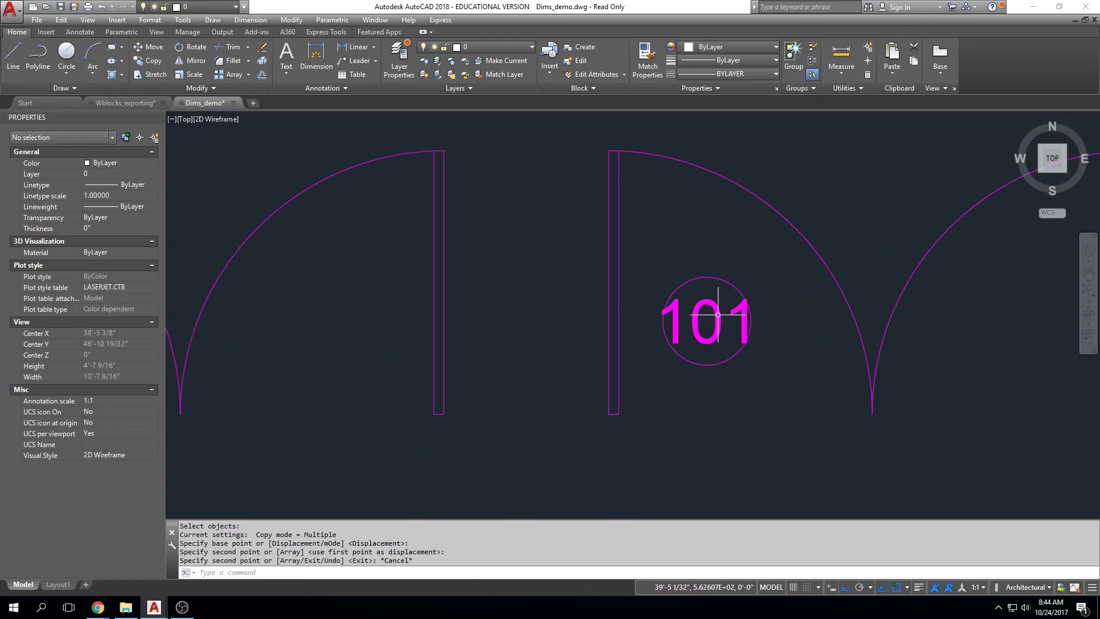
scroll(740, 315, down, 4)
scroll(779, 315, up, 1)
key(Escape)
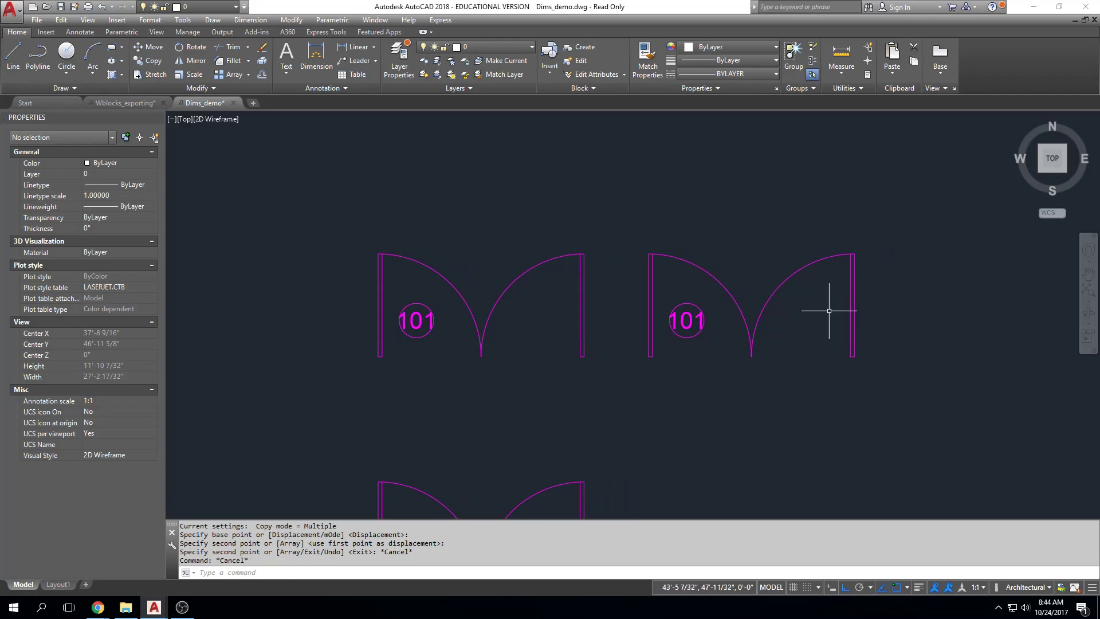
text(x)
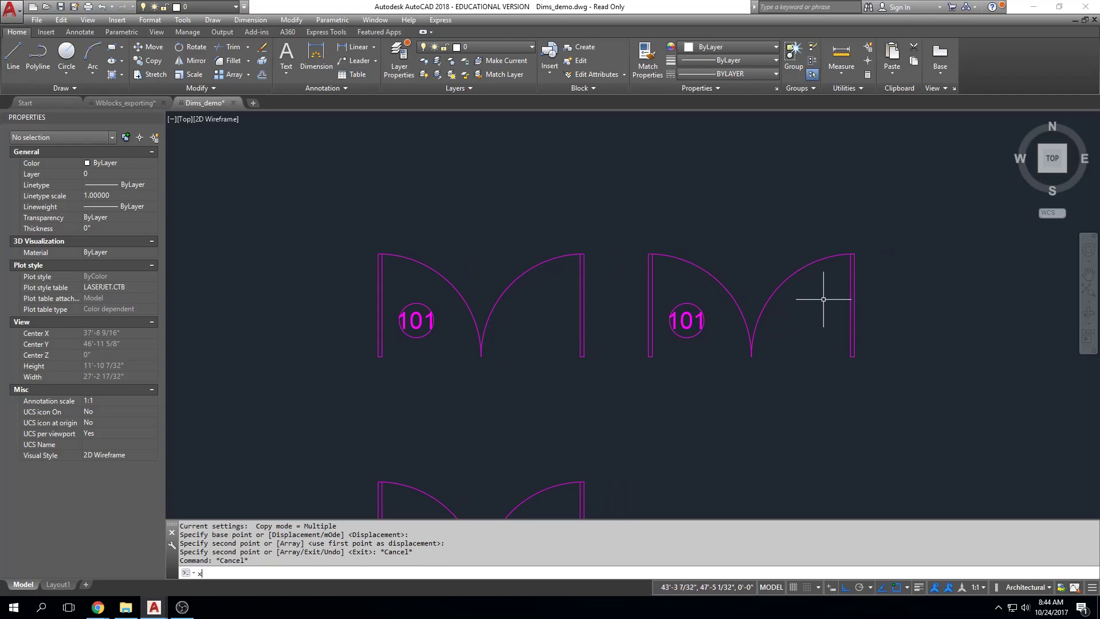
key(Return)
click(875, 215)
click(632, 385)
key(Return)
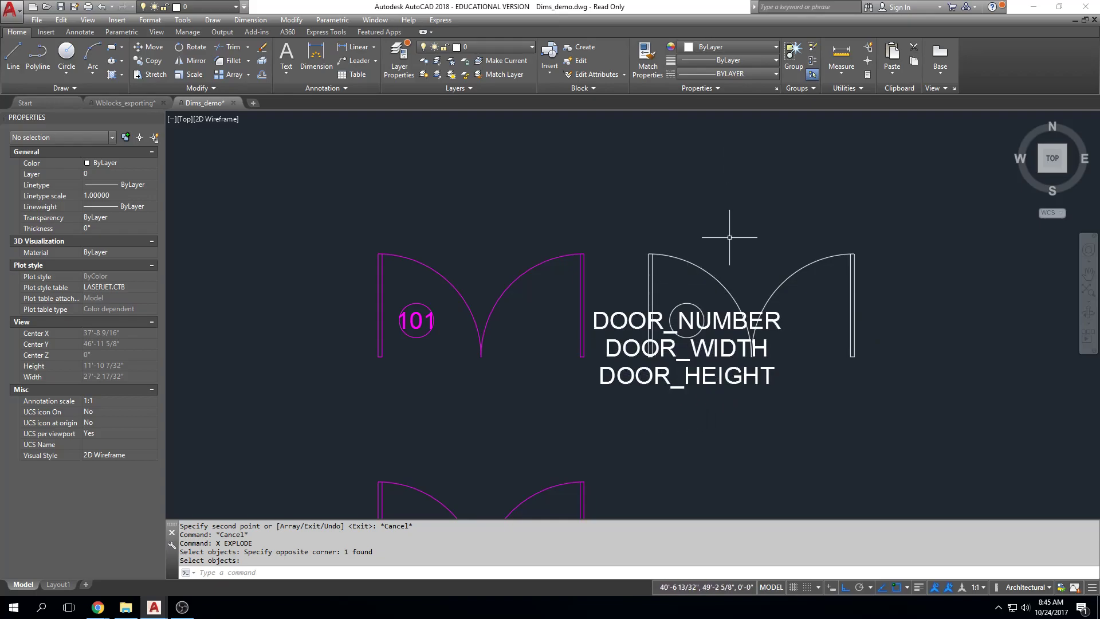
Step: Copy the exploded door's left leaf, swing arc, tag circle and three attributes to the empty space left of the 101 double door
key(Escape)
text(co)
key(Return)
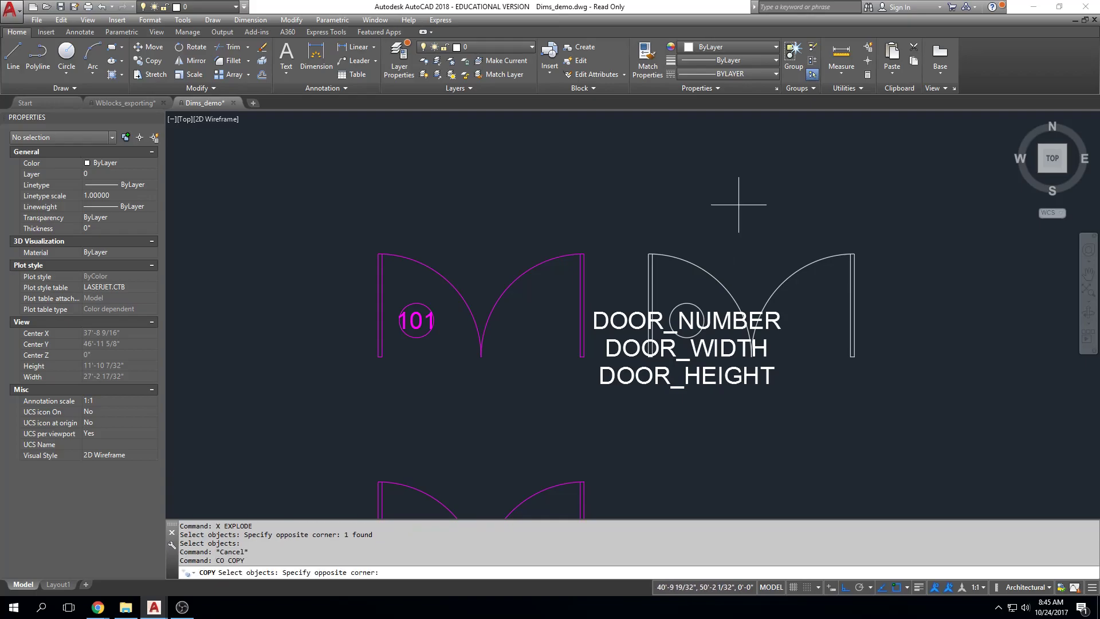
click(739, 204)
click(639, 404)
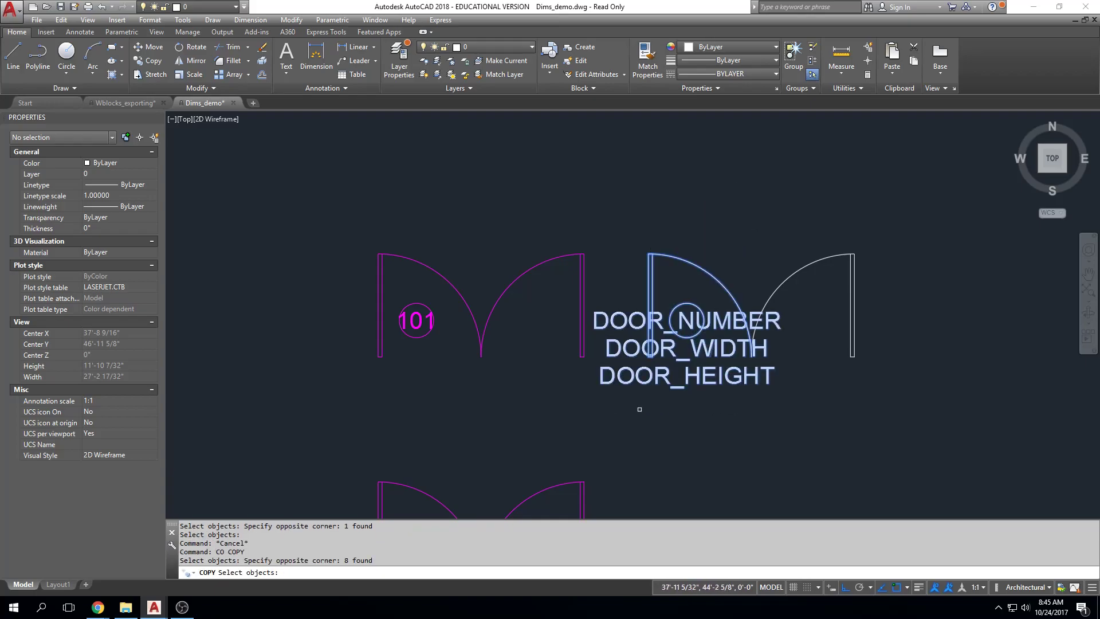
key(Return)
click(599, 383)
middle_drag(334, 401, 499, 401)
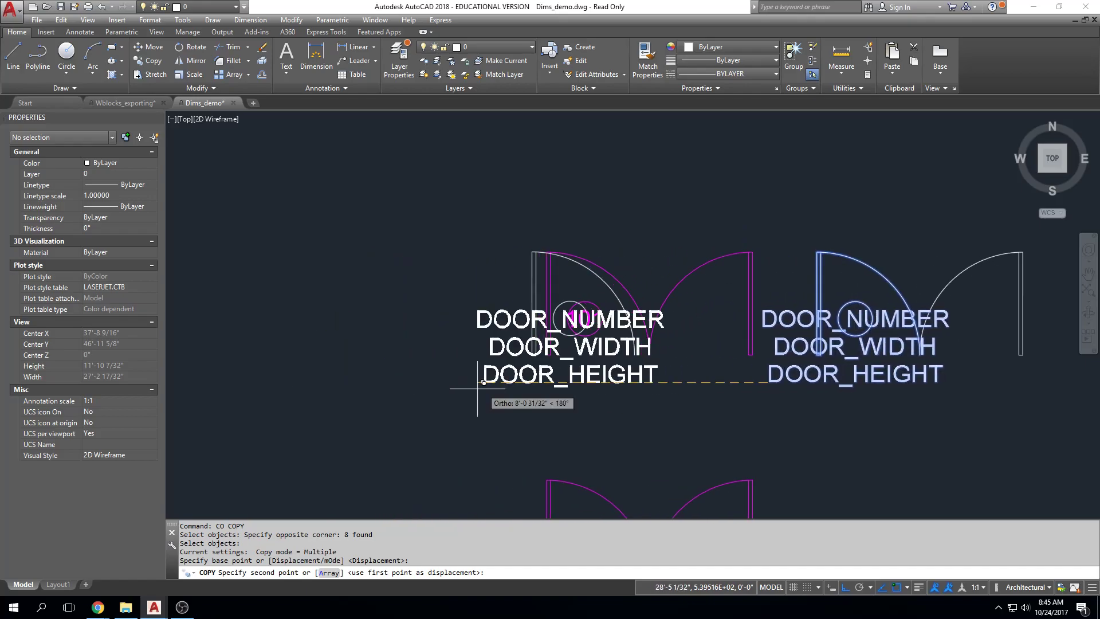
click(236, 404)
key(Escape)
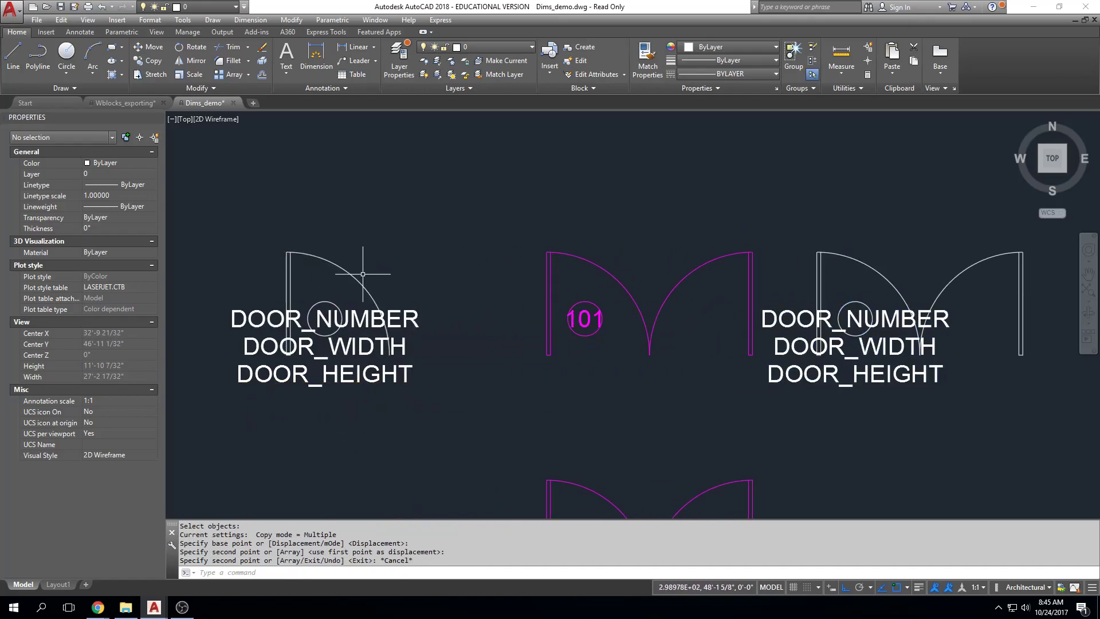
Step: Start a Write Block from objects and pick the lower-left corner of the single door's leaf as the base point
scroll(247, 384, up, 5)
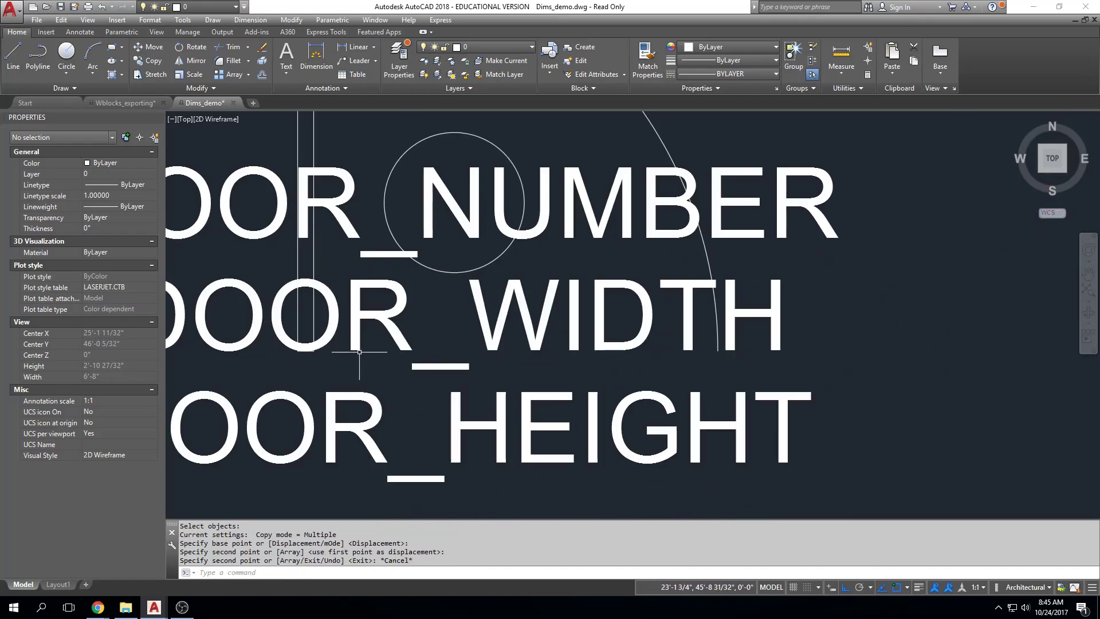
scroll(537, 339, down, 5)
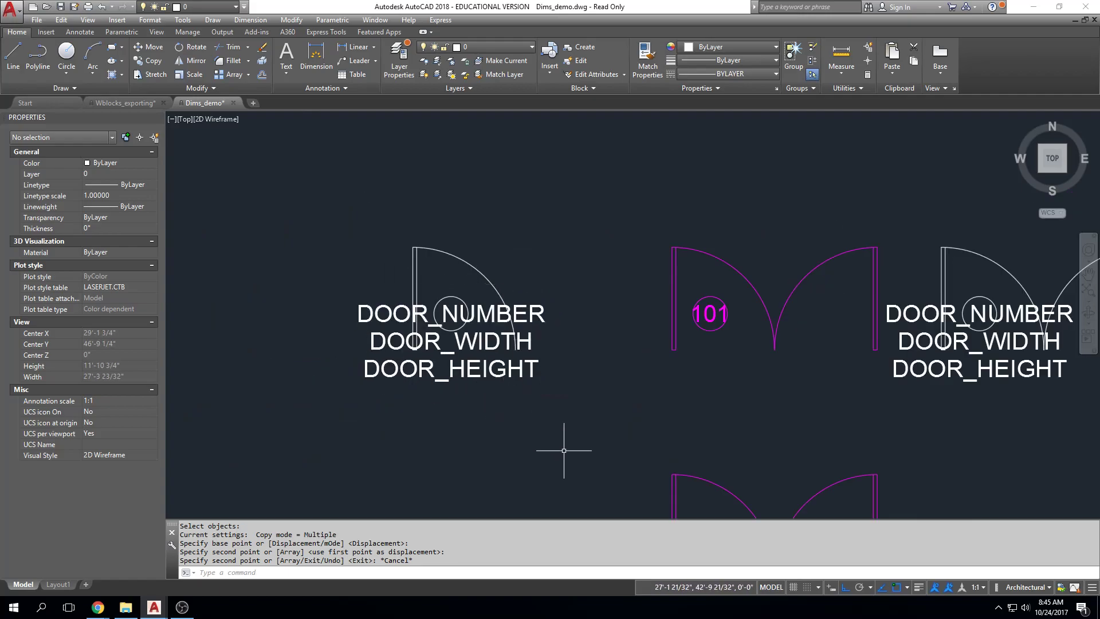
key(Escape)
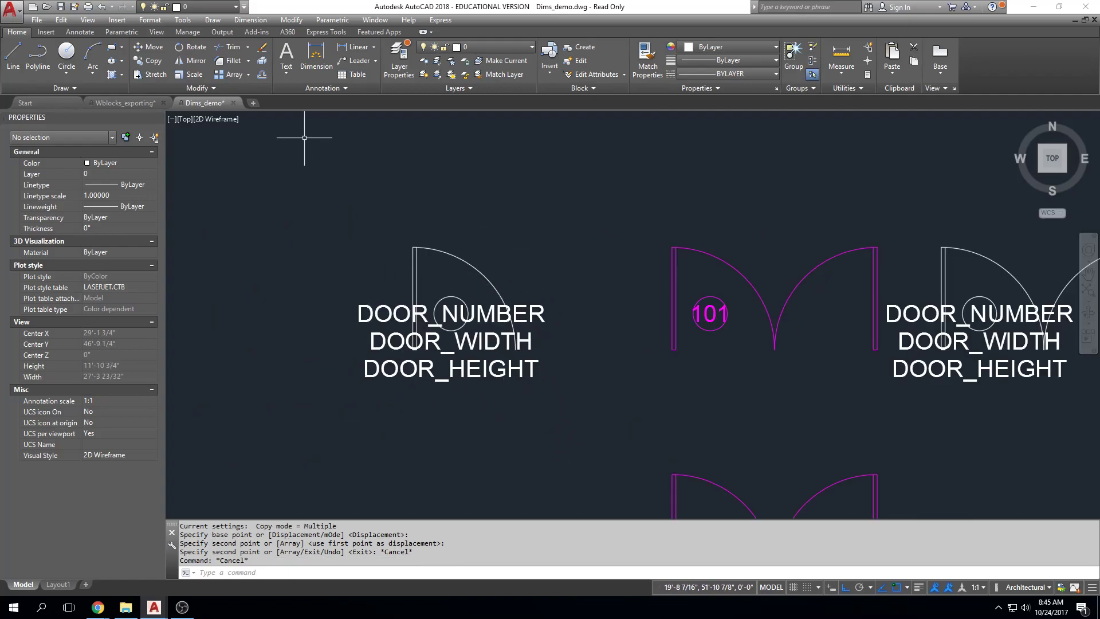
click(81, 32)
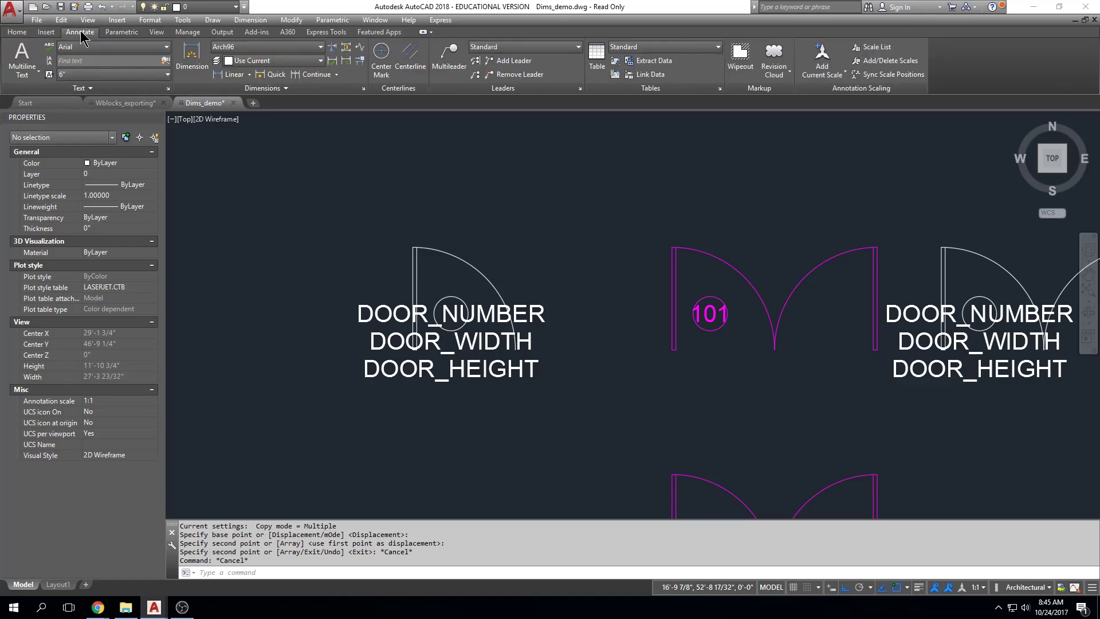
click(46, 32)
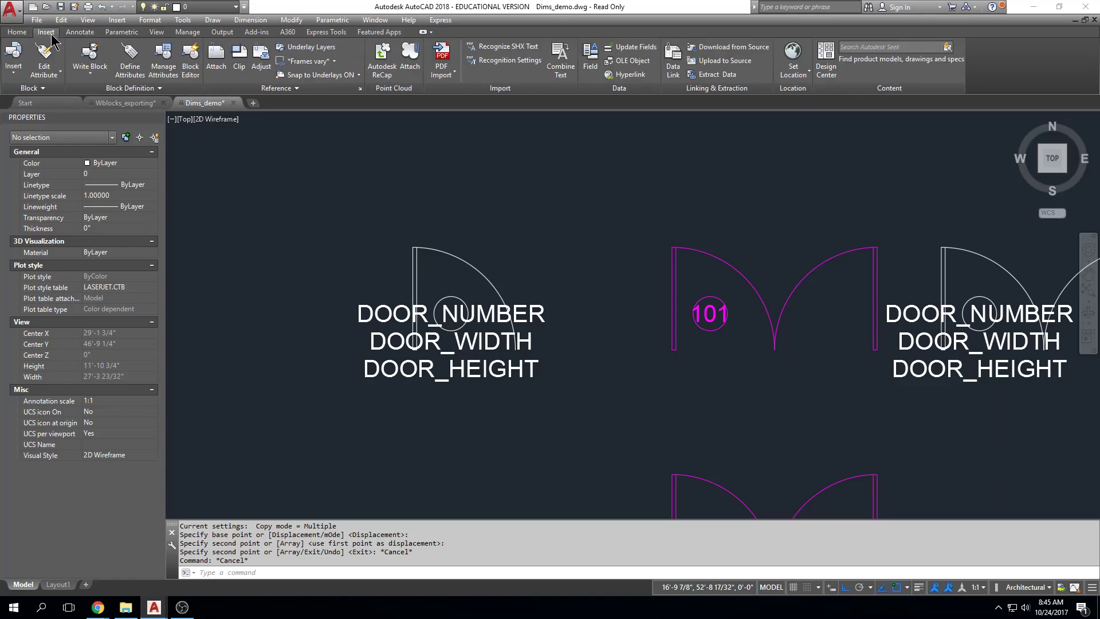
click(93, 57)
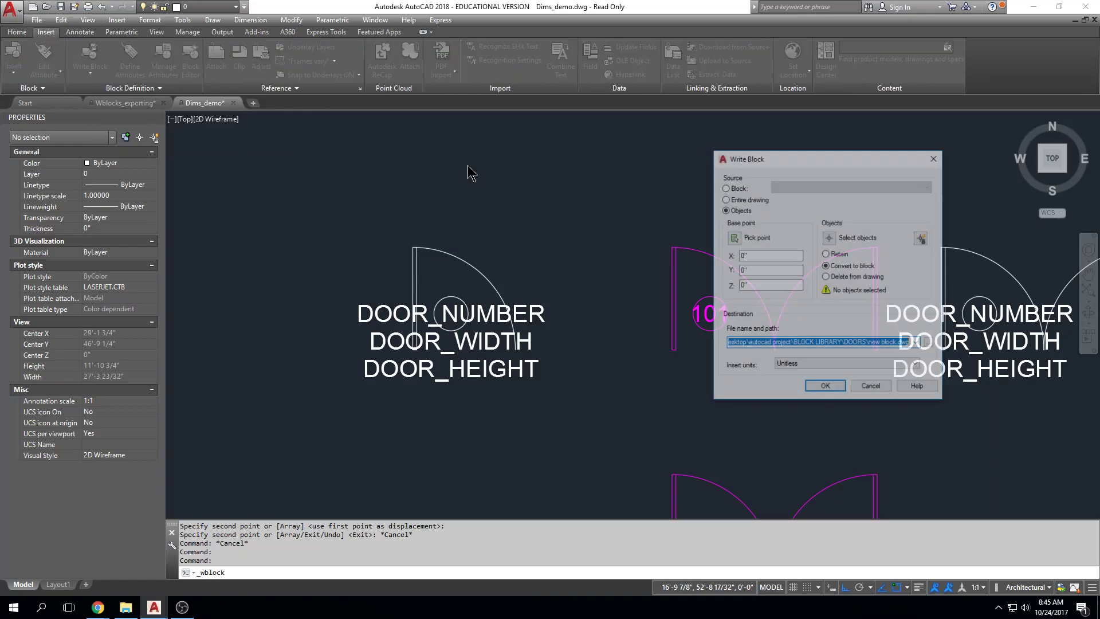
click(734, 239)
scroll(408, 357, up, 6)
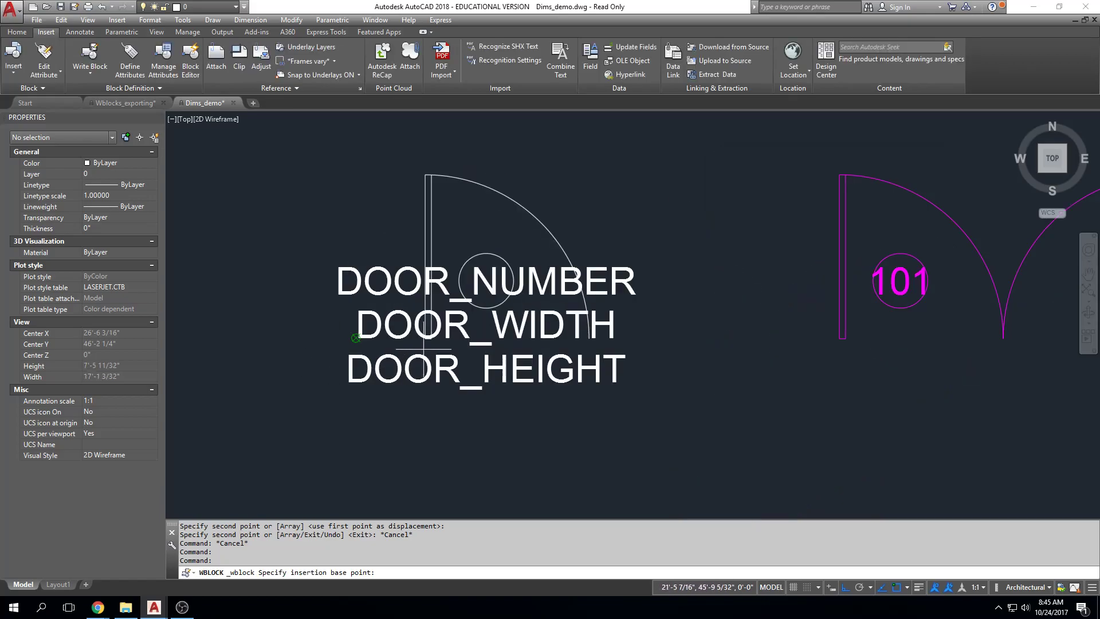
scroll(426, 316, up, 2)
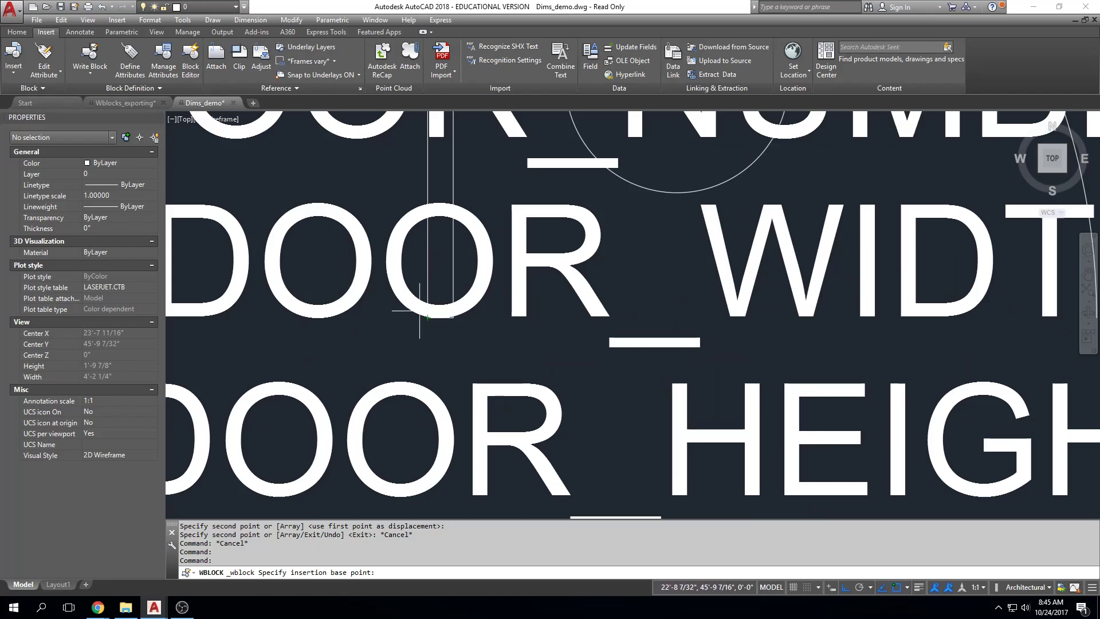
click(426, 315)
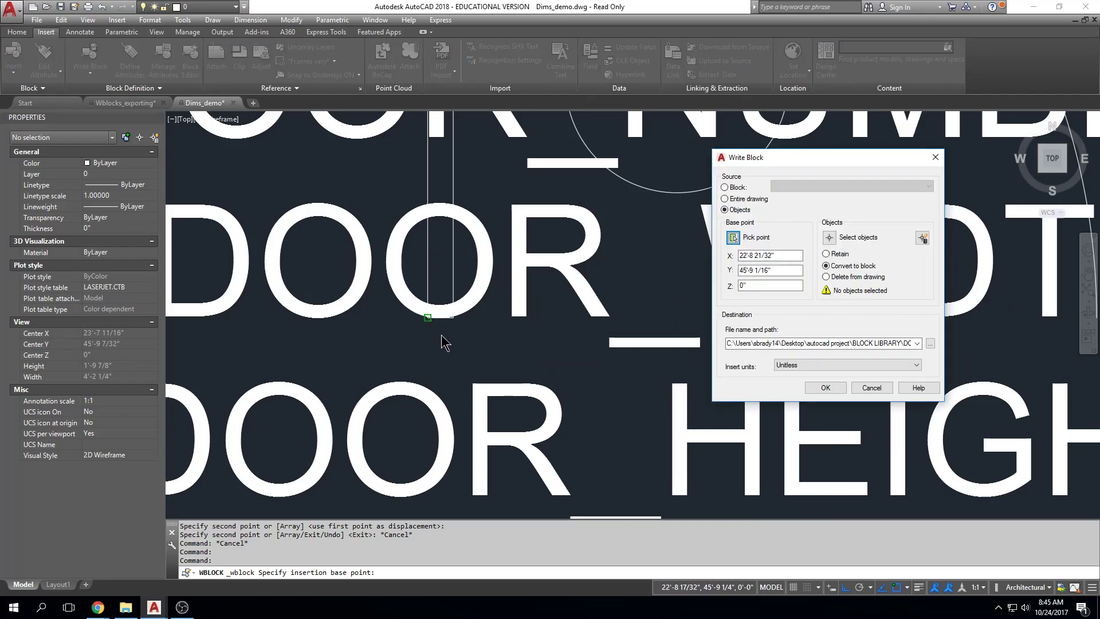
Step: Select the single door's leaf, swing arc, tag circle and three door attributes as the objects for the Write Block
click(829, 237)
scroll(760, 259, down, 5)
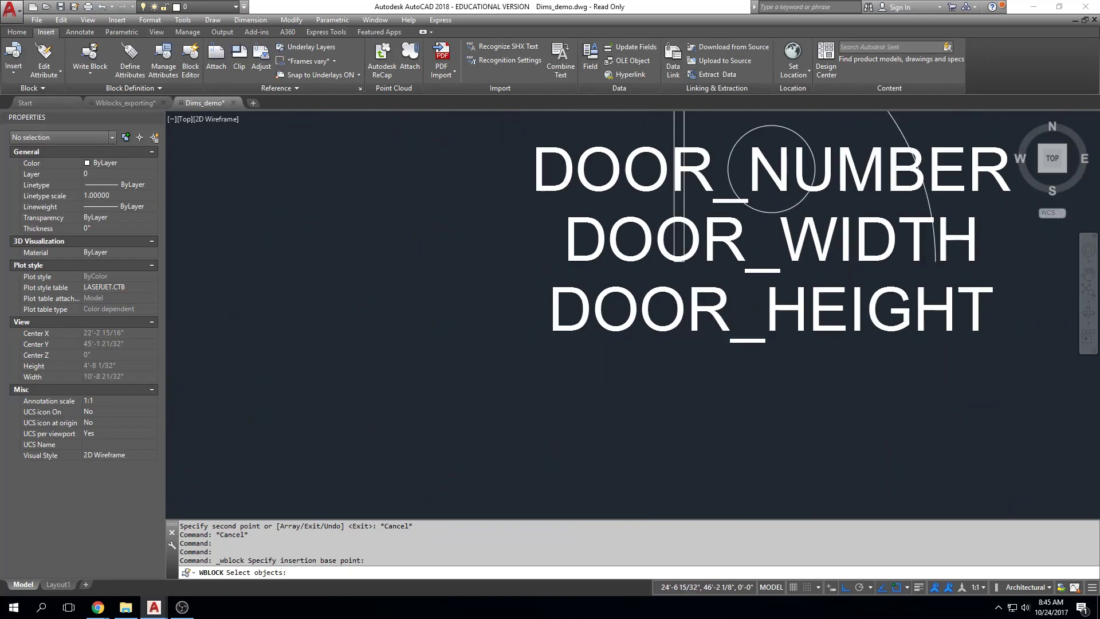
click(682, 348)
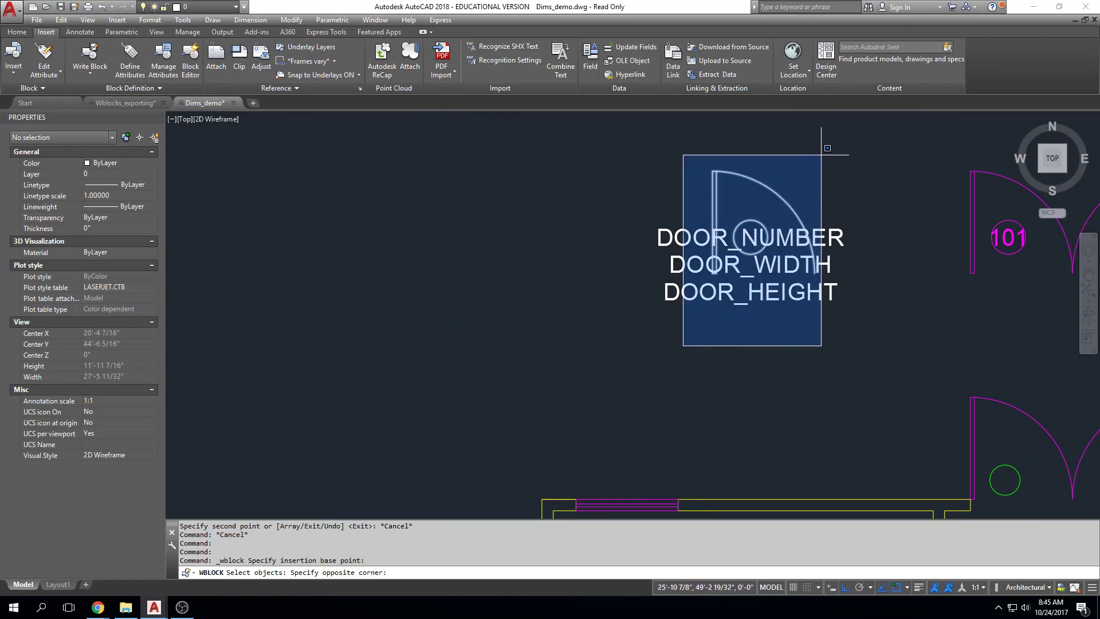
click(847, 129)
click(834, 238)
click(831, 259)
click(825, 293)
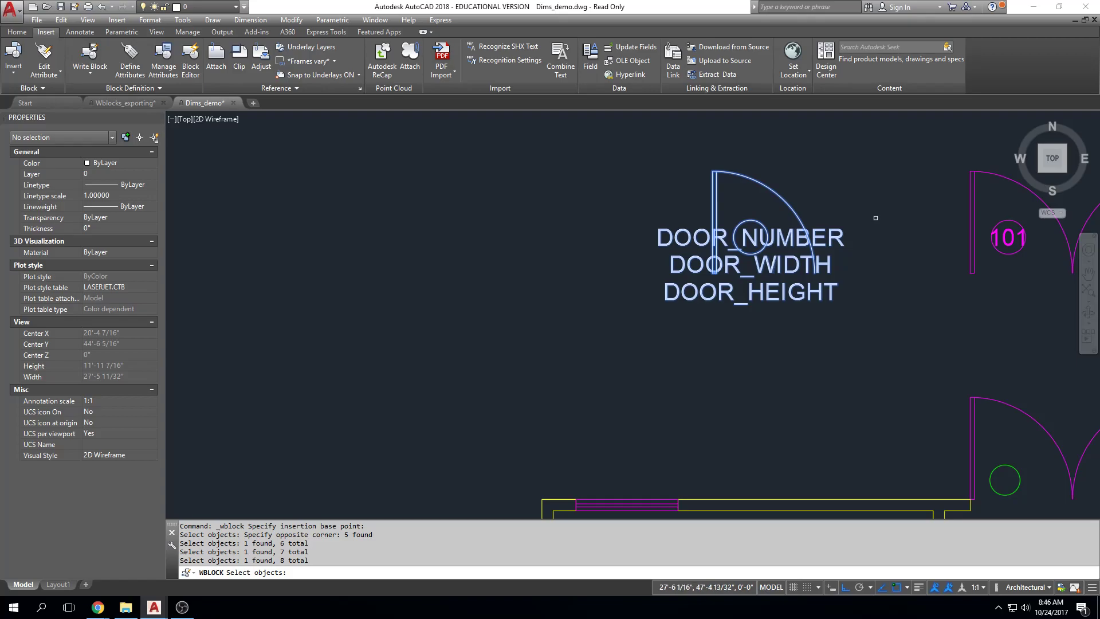
key(Return)
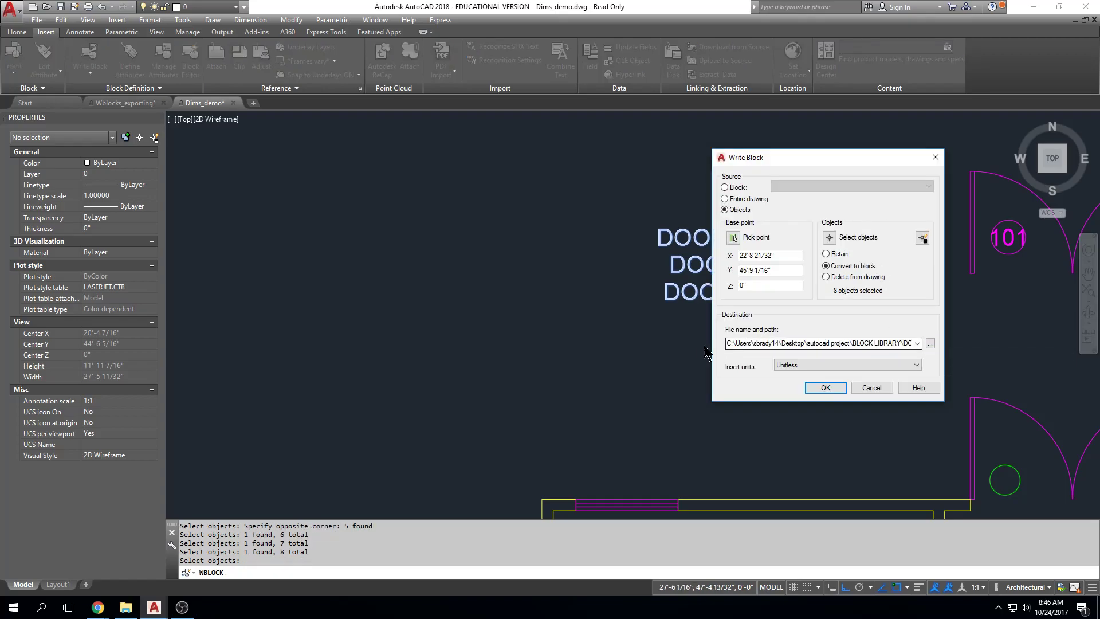
Step: Write the block to the DOORS library folder as DOOR-36-att
click(931, 344)
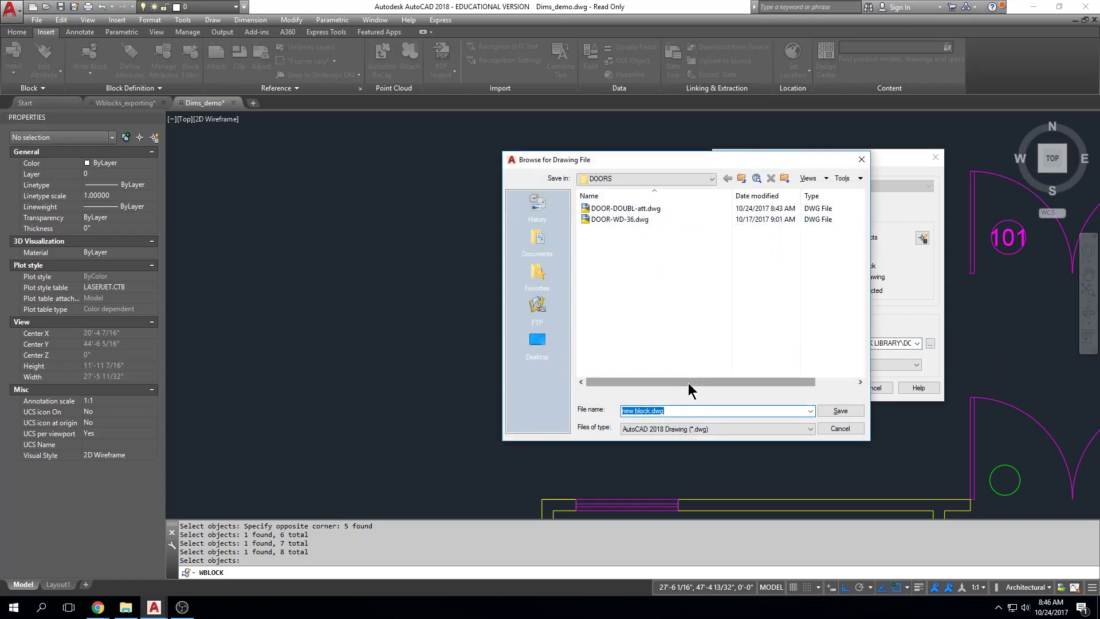
text(DOOR-)
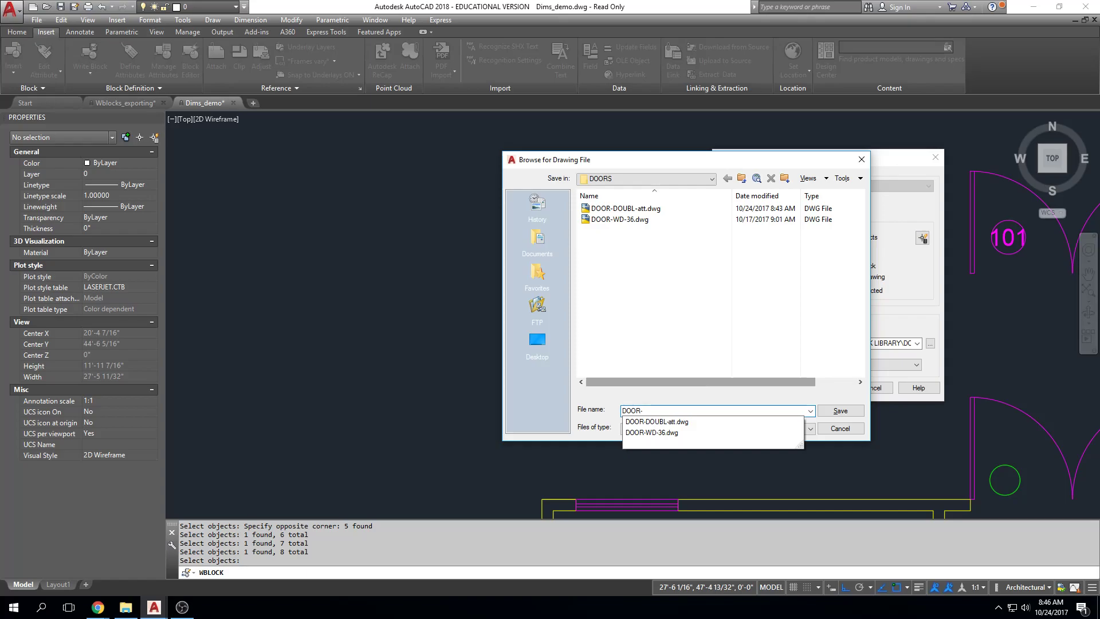
text(36)
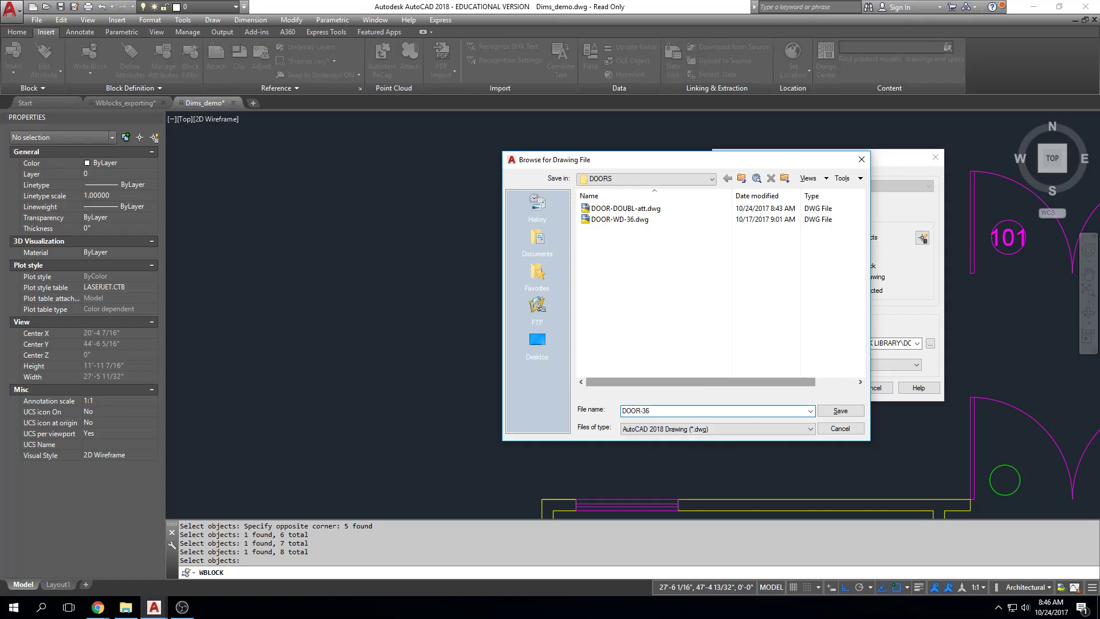
text(-att)
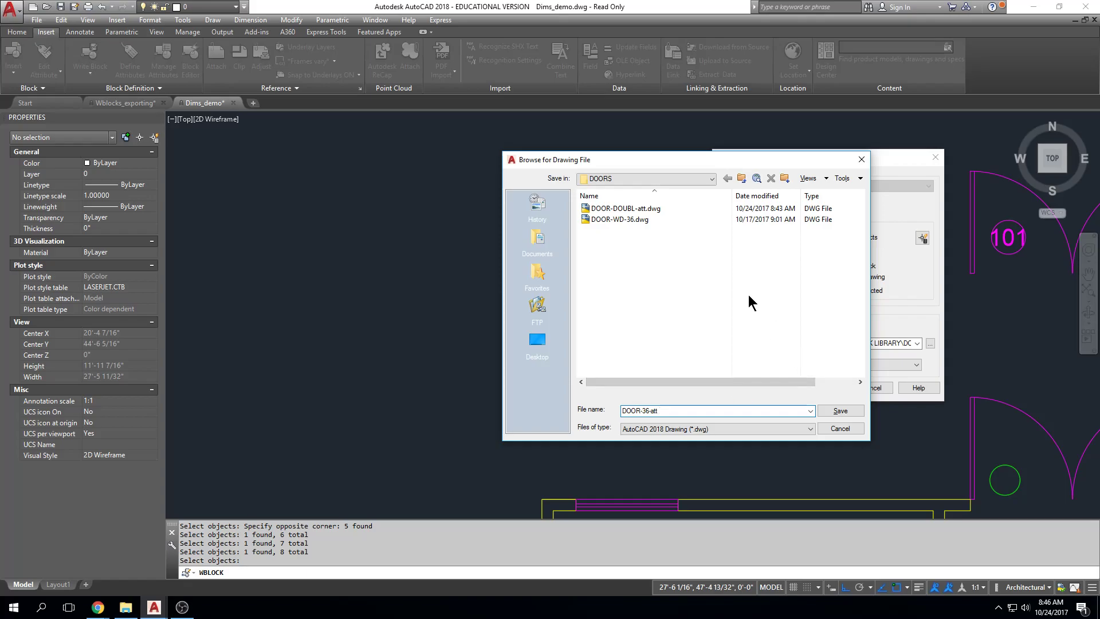
click(839, 411)
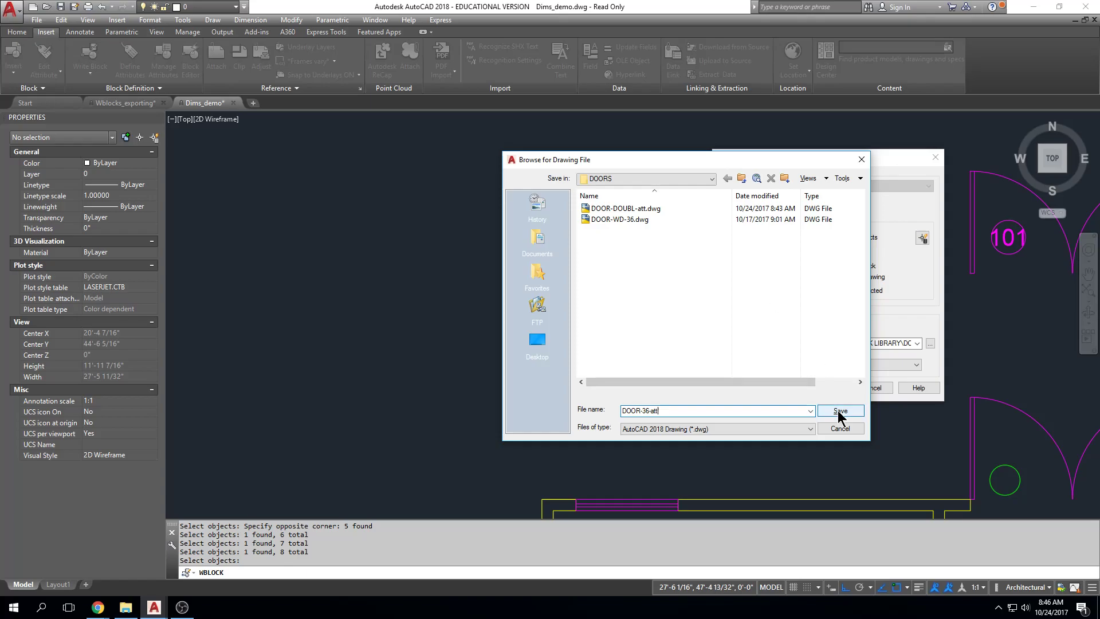
click(825, 388)
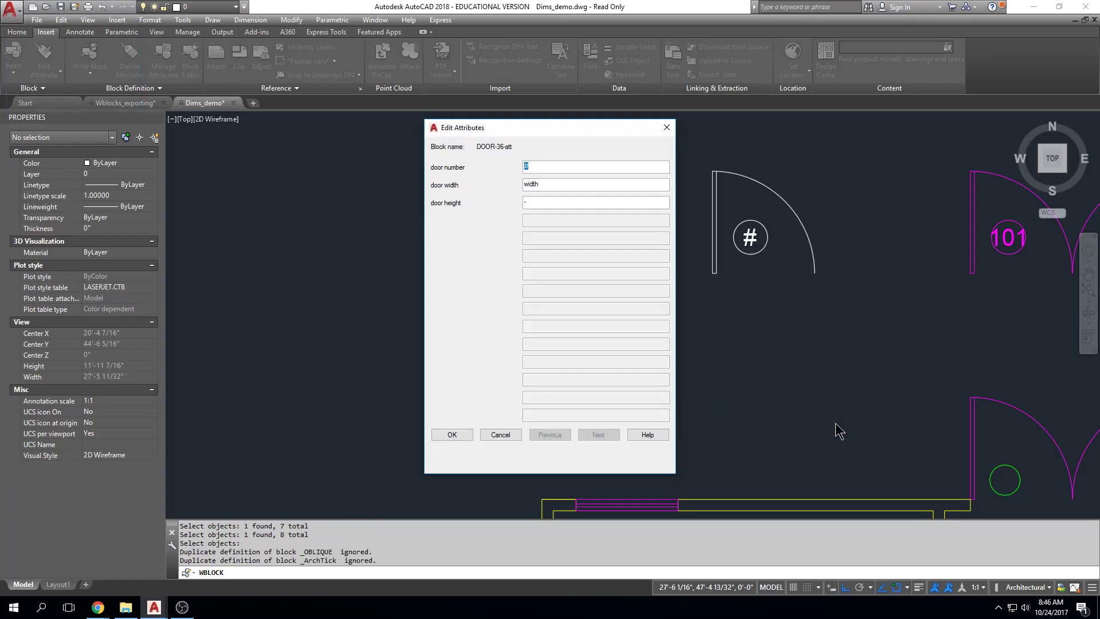
Step: Give the new single-door block door number 10, width "dfskjads" and height "kjsd;lkfjasd"
text(10)
key(Tab)
text(dfskjads)
key(Tab)
text(kjsd;lkfjasd)
key(Tab)
click(452, 434)
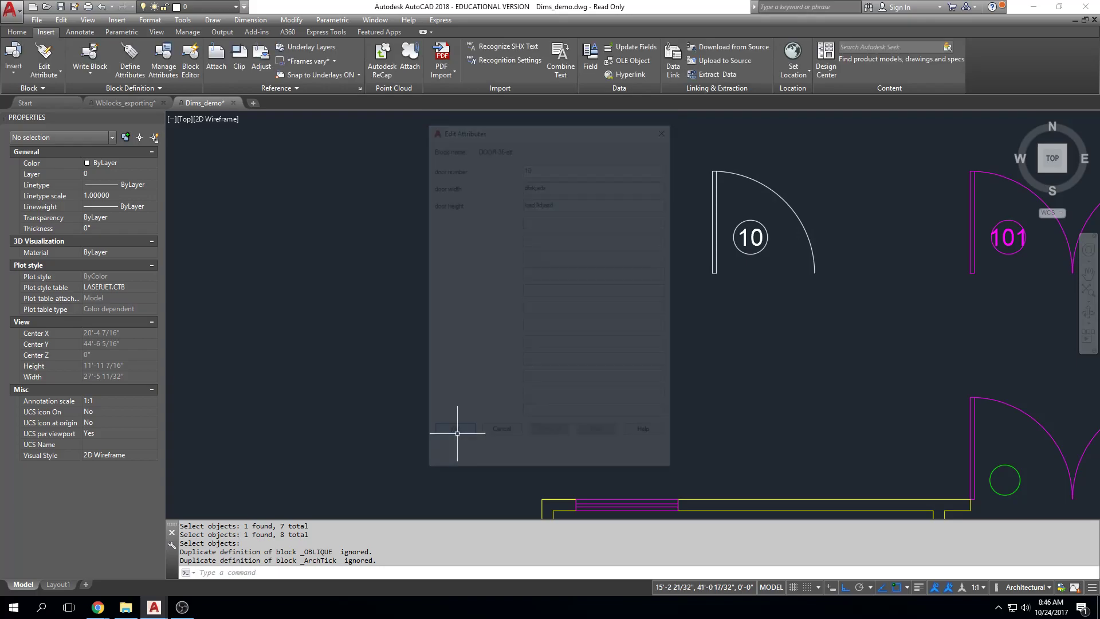
Step: Copy the dining room's top window and its B tag straight up into the empty space above the wall
middle_drag(618, 284, 454, 281)
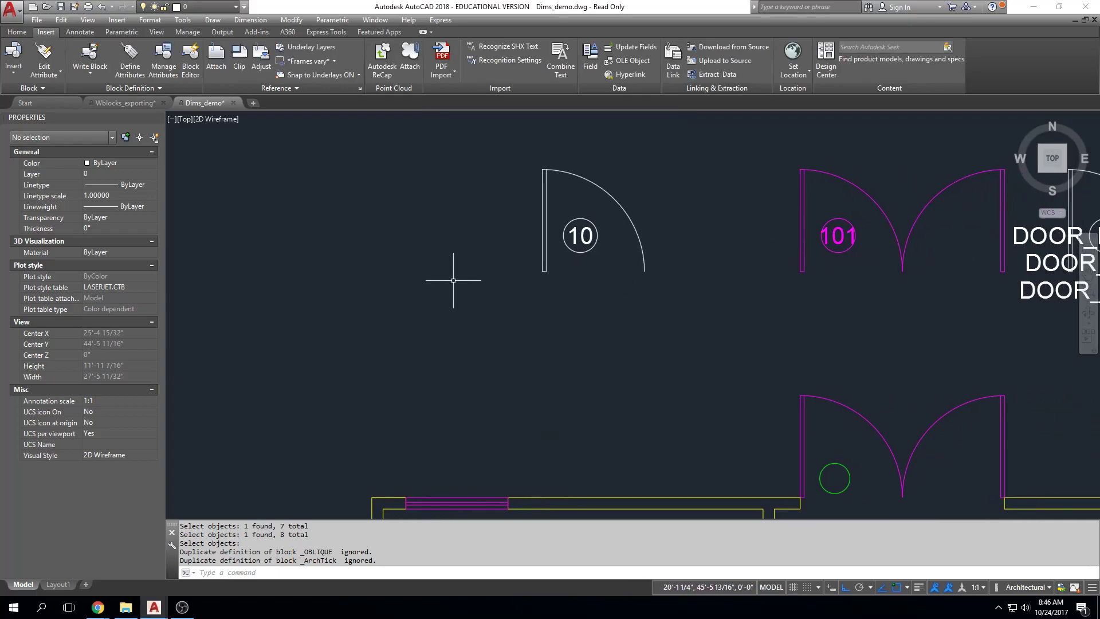
scroll(453, 279, down, 1)
middle_drag(605, 302, 544, 302)
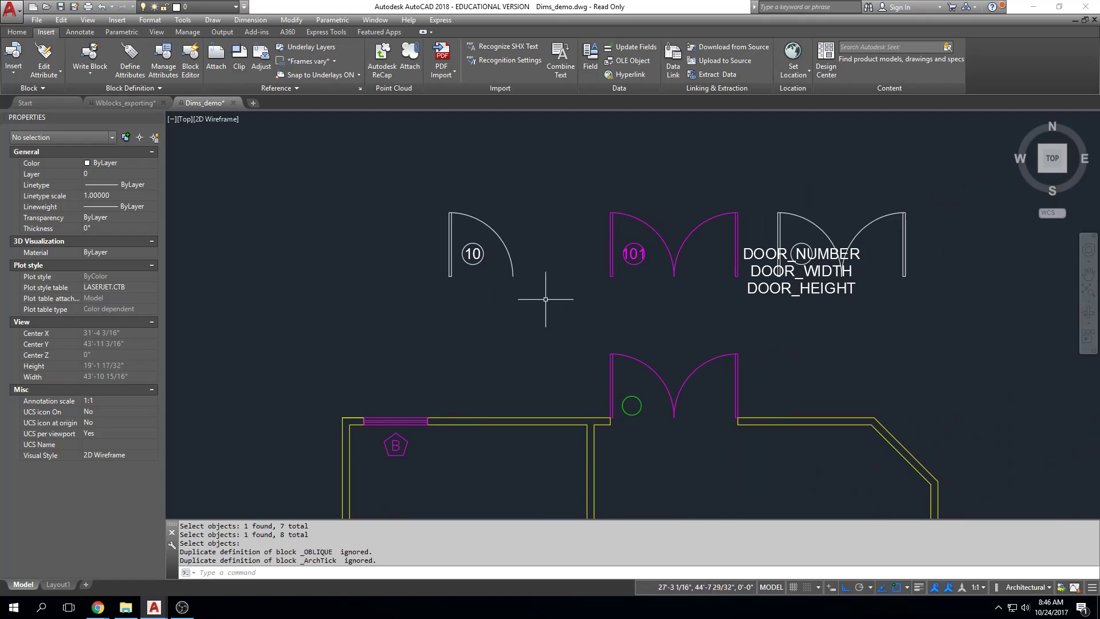
scroll(546, 298, up, 1)
mouse_move(521, 259)
middle_down()
mouse_move(670, 317)
mouse_move(658, 243)
middle_up()
scroll(624, 294, down, 2)
middle_drag(624, 310, 673, 199)
scroll(562, 362, up, 2)
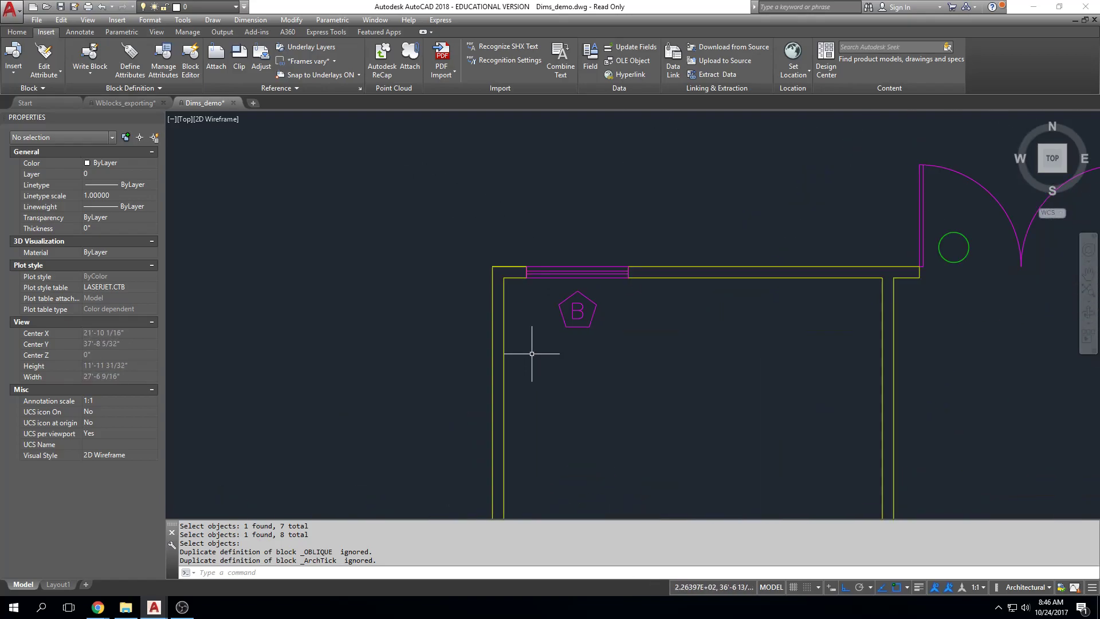
click(520, 356)
click(644, 246)
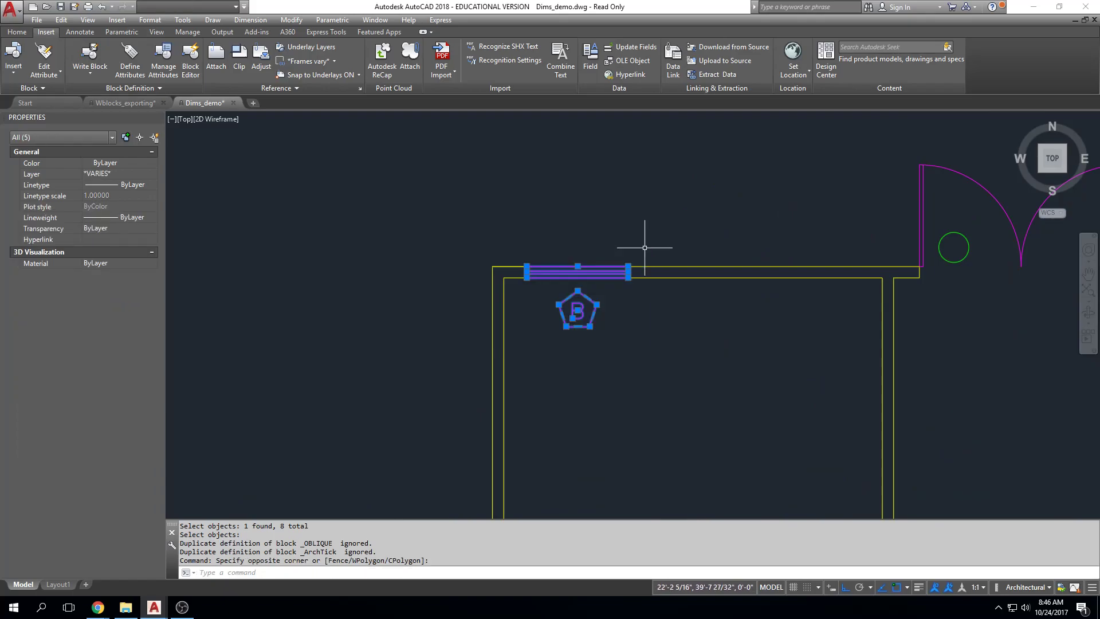
text(co)
key(space)
click(629, 253)
middle_drag(623, 249, 624, 348)
click(593, 218)
key(Escape)
Step: Check the block name and attribute values of the single-door block numbered 10
middle_drag(594, 222, 344, 351)
scroll(484, 366, down, 4)
middle_drag(586, 380, 533, 259)
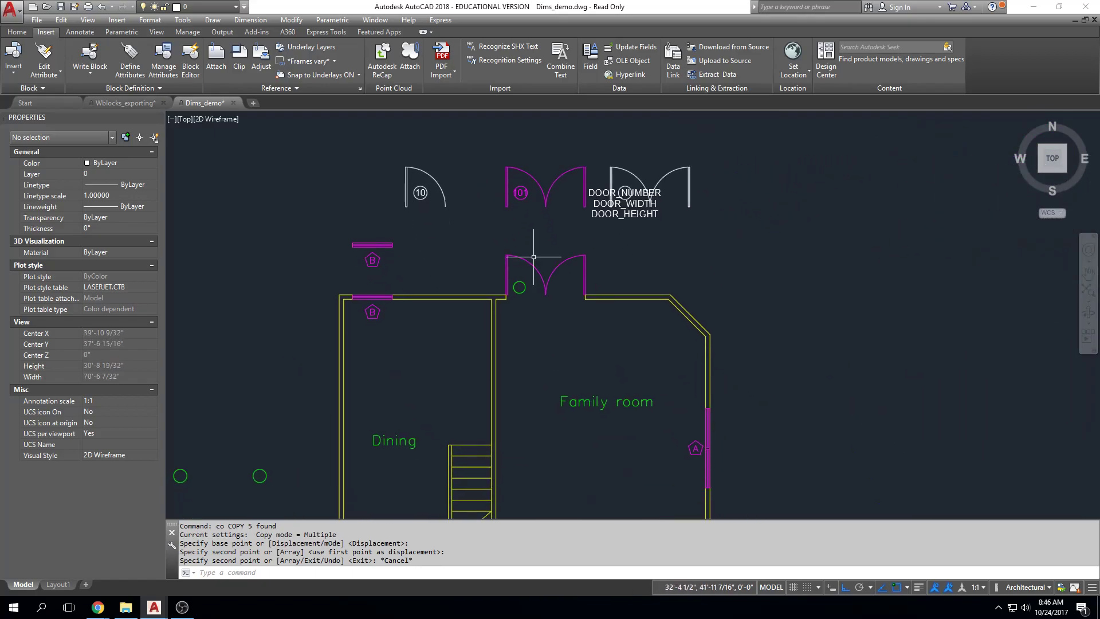
click(433, 176)
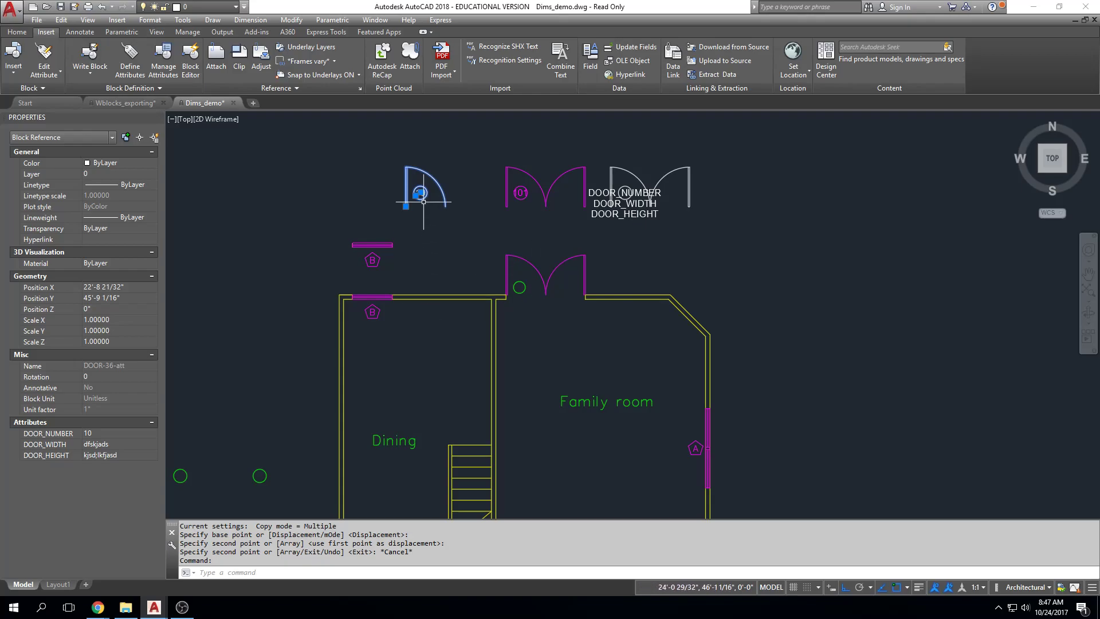
scroll(424, 197, up, 4)
key(Escape)
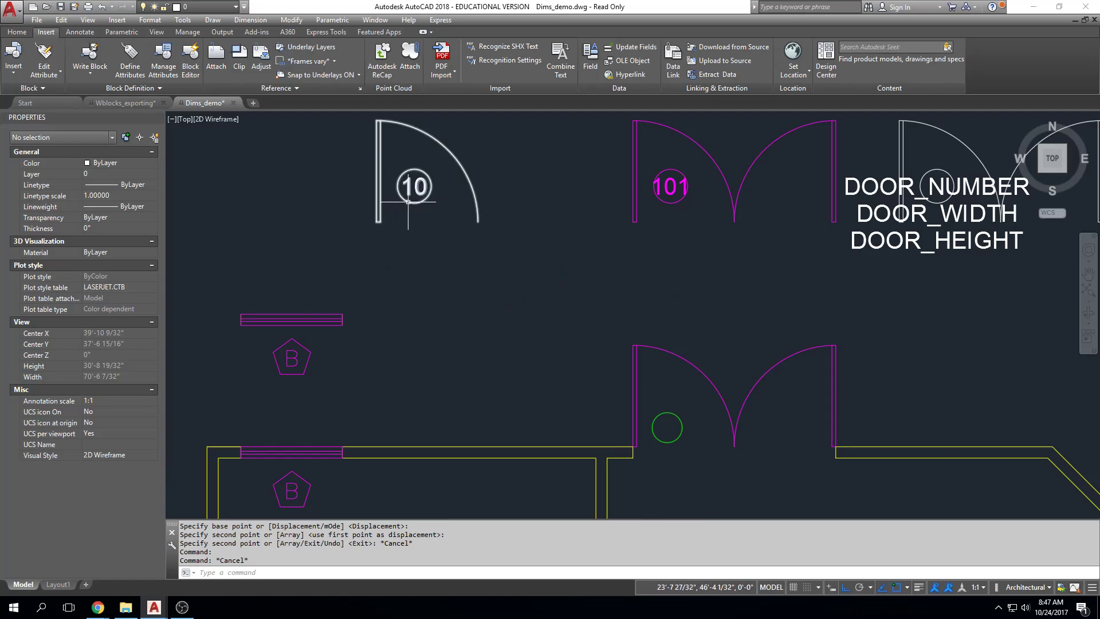
Step: Copy the single-door block by its lower-left corner, with ortho off, onto the outer face of the study's exterior wall
scroll(408, 202, down, 4)
text(co)
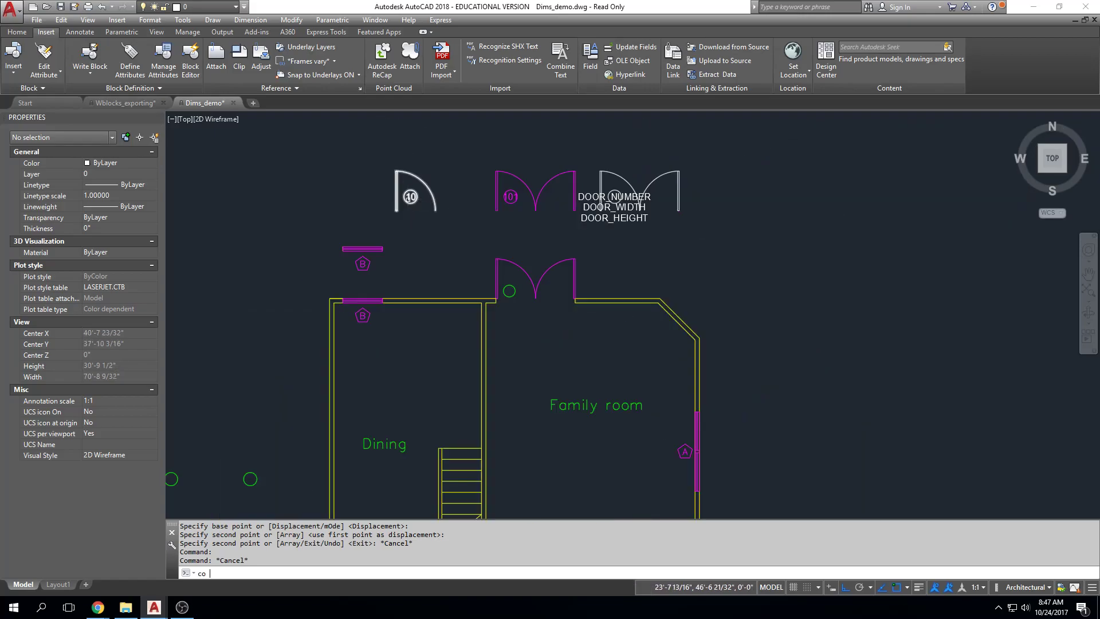
key(Return)
click(435, 161)
click(375, 215)
key(Return)
click(395, 211)
mouse_move(698, 329)
middle_down()
mouse_move(673, 290)
mouse_move(667, 256)
mouse_move(686, 265)
mouse_move(682, 237)
middle_up()
key(F8)
middle_drag(682, 313, 690, 284)
scroll(689, 282, up, 4)
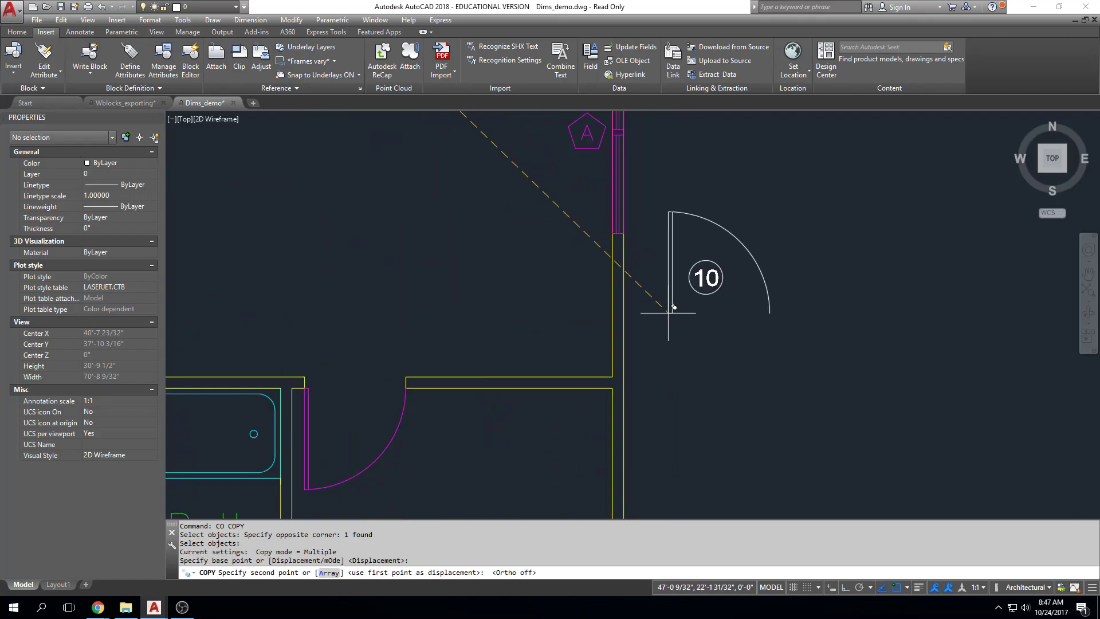
middle_drag(671, 403, 674, 311)
click(633, 342)
key(Escape)
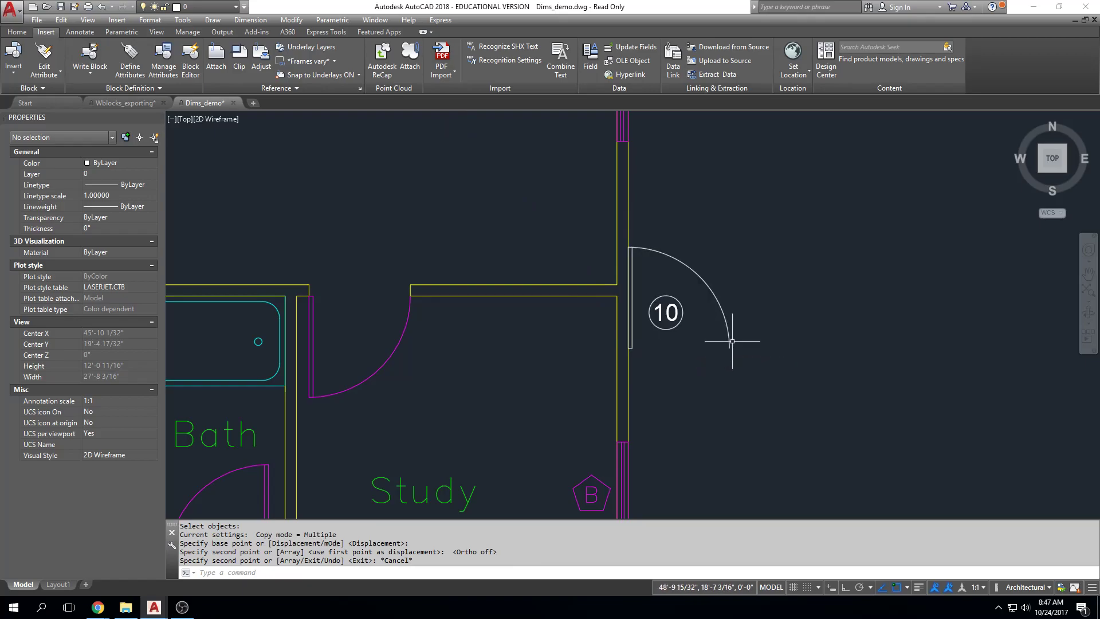
Step: Rotate the copied door block 90° clockwise about its leaf's lower corner at the wall so the leaf stands perpendicular to it
text(ro)
key(Return)
click(733, 258)
click(653, 341)
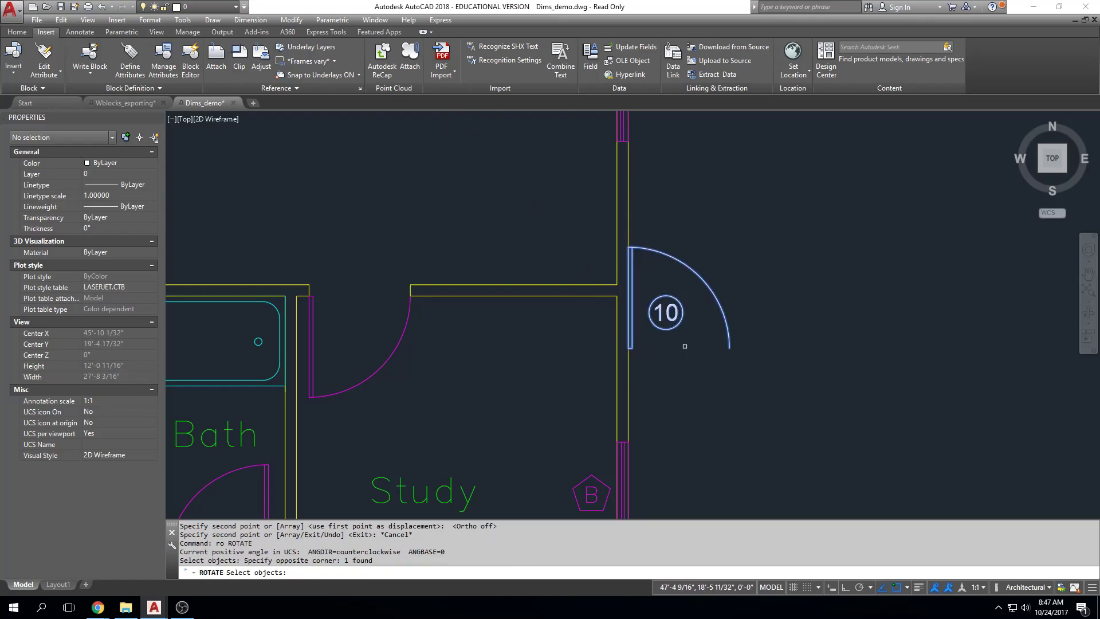
key(Return)
scroll(632, 344, up, 4)
click(632, 345)
click(711, 376)
Step: Move the rotated door block up along the exterior wall, farther from the study window
scroll(708, 380, down, 2)
middle_drag(705, 405, 643, 280)
click(773, 215)
click(750, 237)
text(m)
key(Return)
click(750, 239)
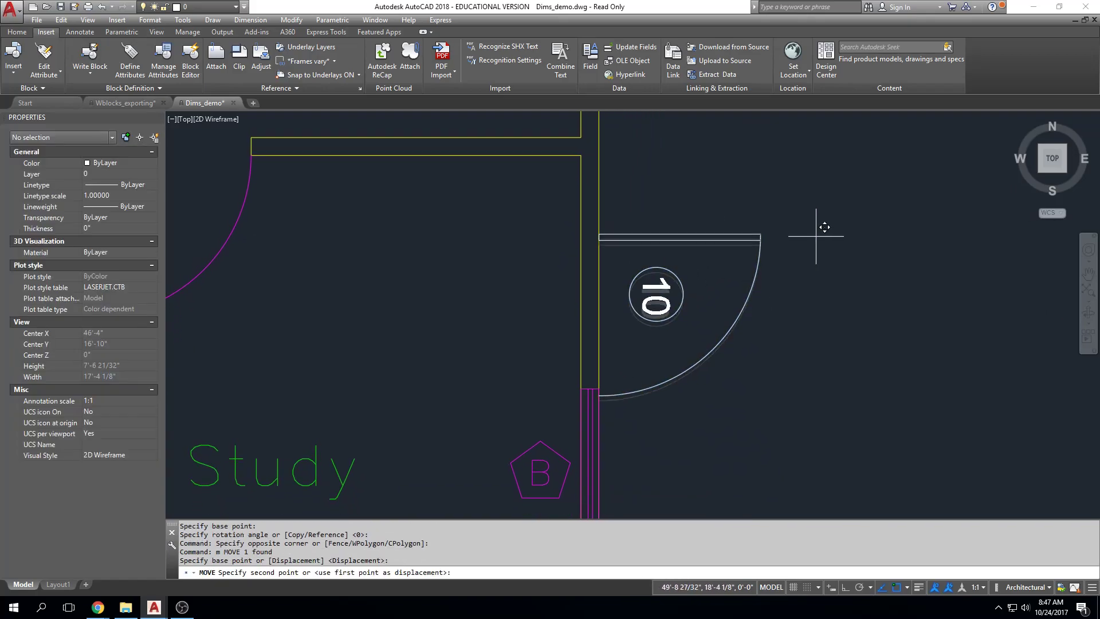
click(816, 192)
key(Escape)
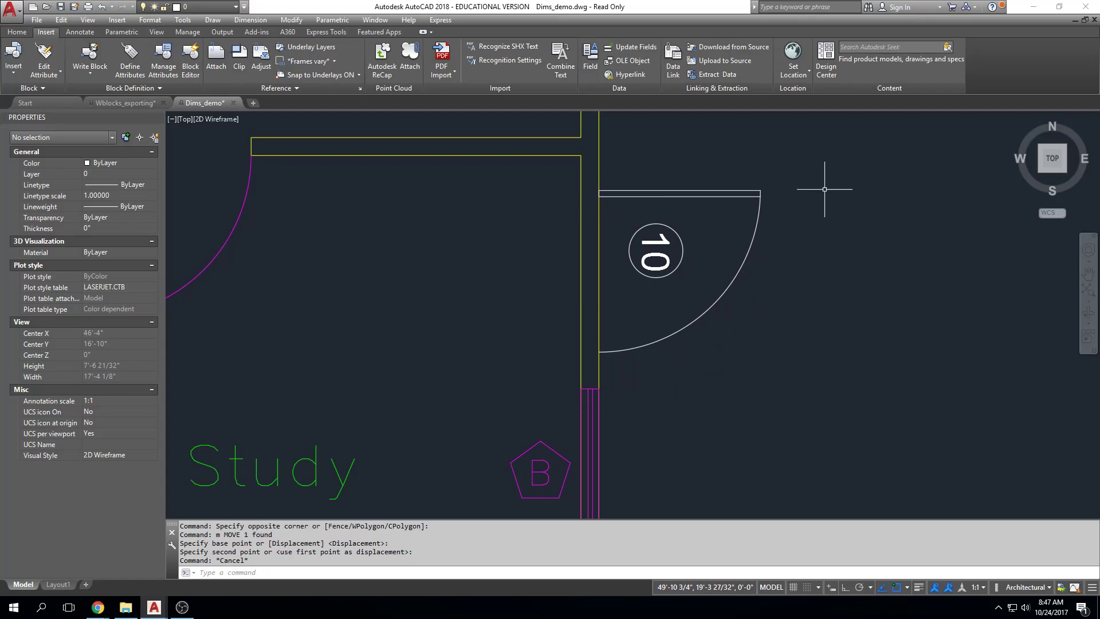
Step: Draw two horizontal lines across the exterior wall, one from the door leaf's top corner and one from the swing arc's end
middle_drag(869, 196, 869, 221)
text(l)
key(Return)
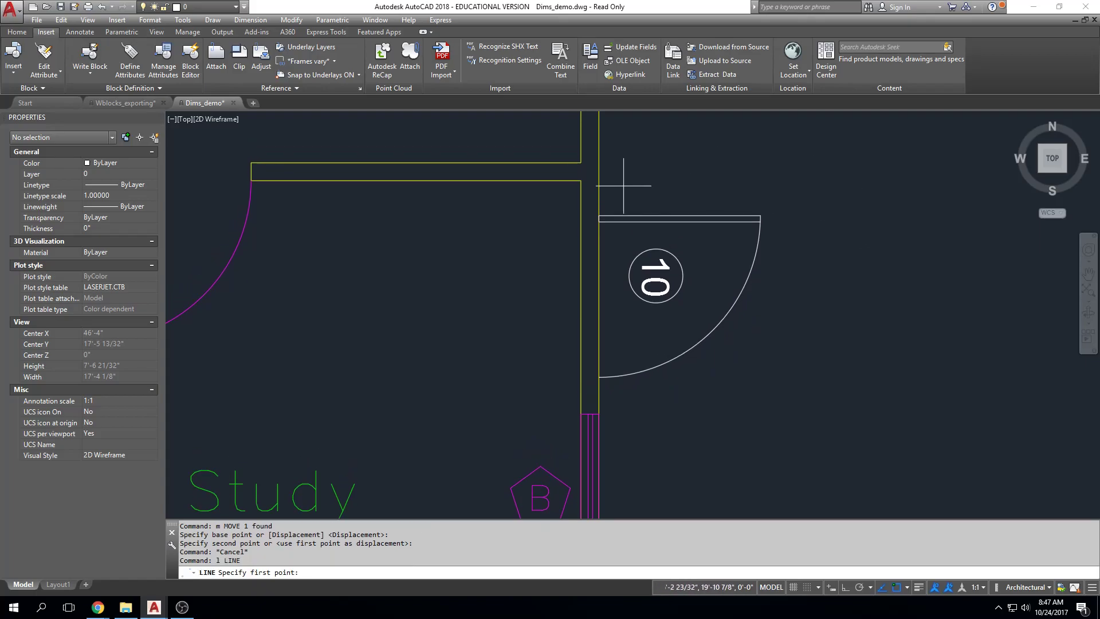
click(599, 216)
click(544, 215)
key(Escape)
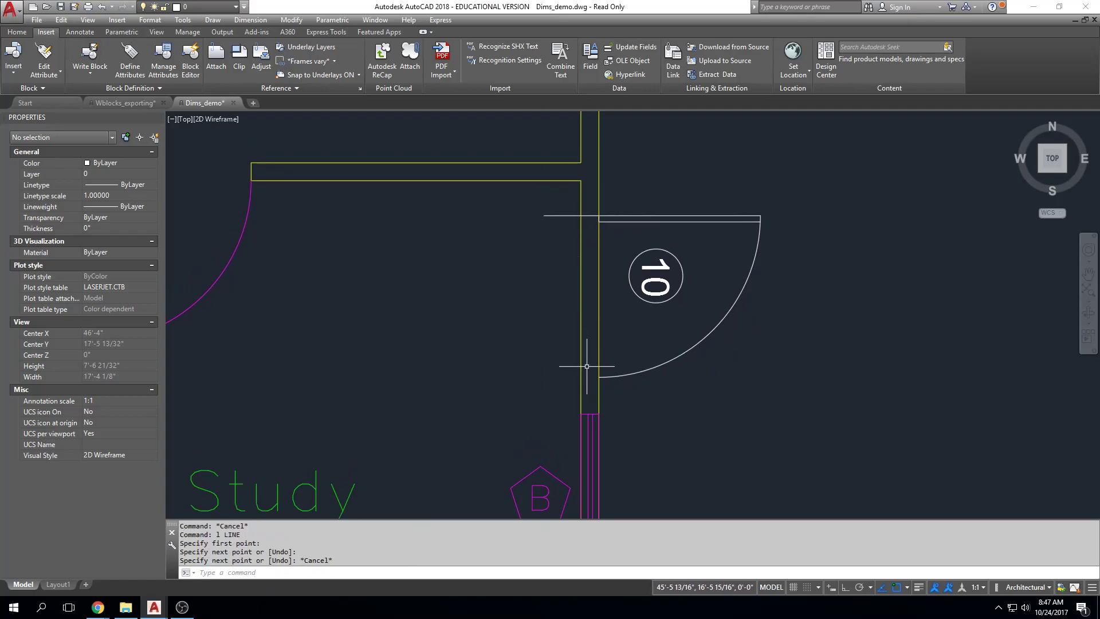
key(Return)
click(599, 377)
click(545, 377)
key(Escape)
Step: Trim the two jamb lines back to the wall's inner face and cut away the wall lines across the door opening
middle_drag(565, 364, 565, 358)
text(tr)
key(Return)
key(Return)
drag(577, 190, 536, 404)
drag(616, 320, 567, 290)
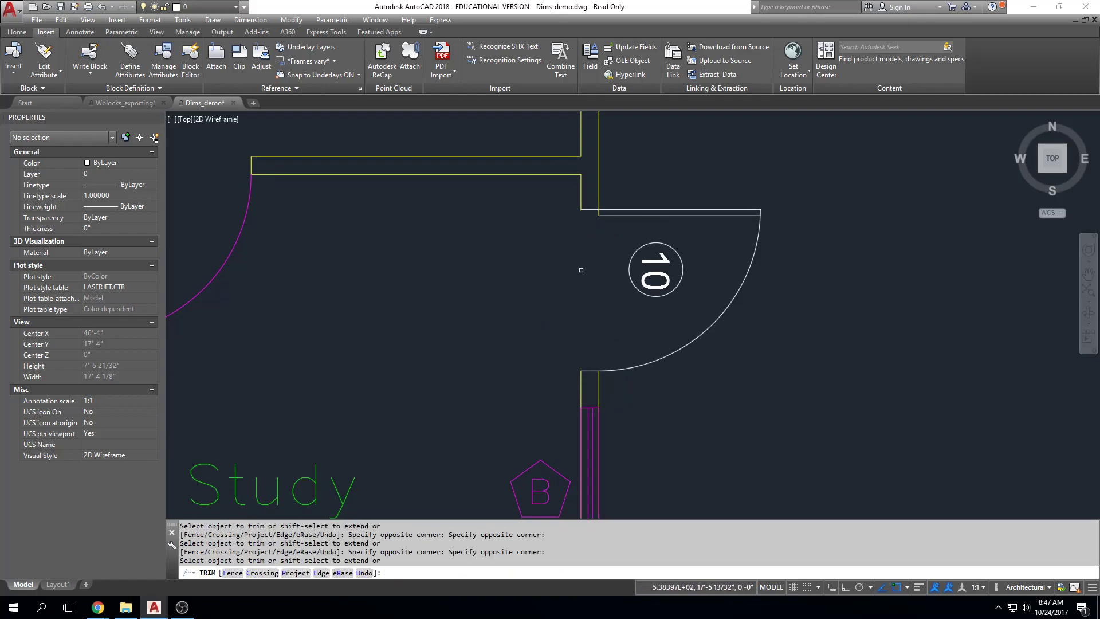
scroll(609, 217, up, 4)
drag(608, 217, 576, 205)
scroll(561, 306, down, 4)
key(Escape)
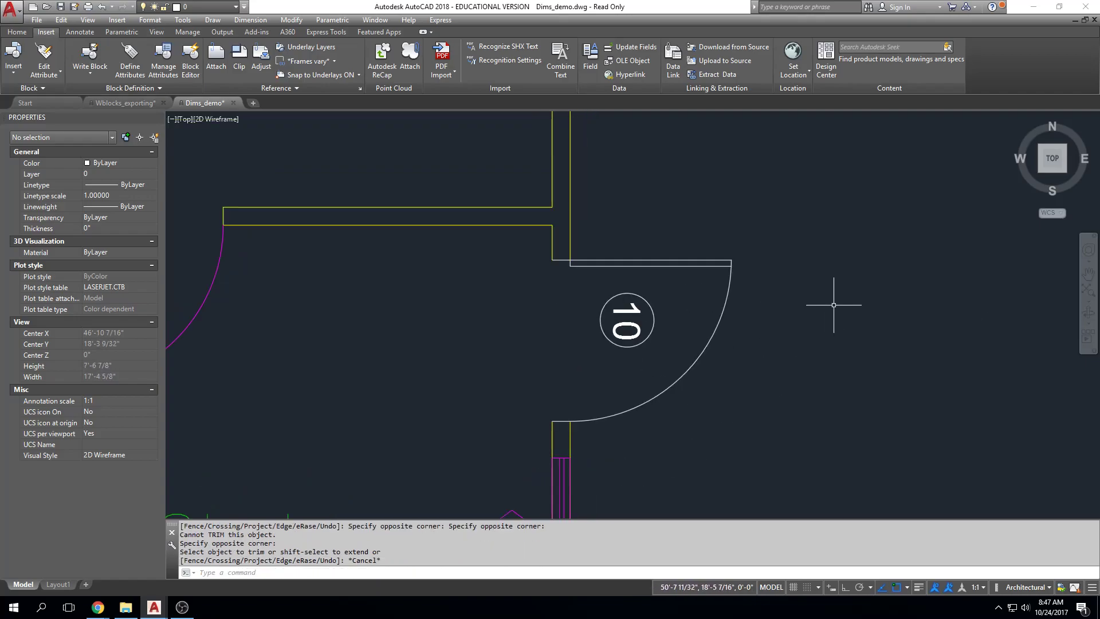
Step: Change the wall door's number attribute to 11 and select its door height attribute
double_click(631, 310)
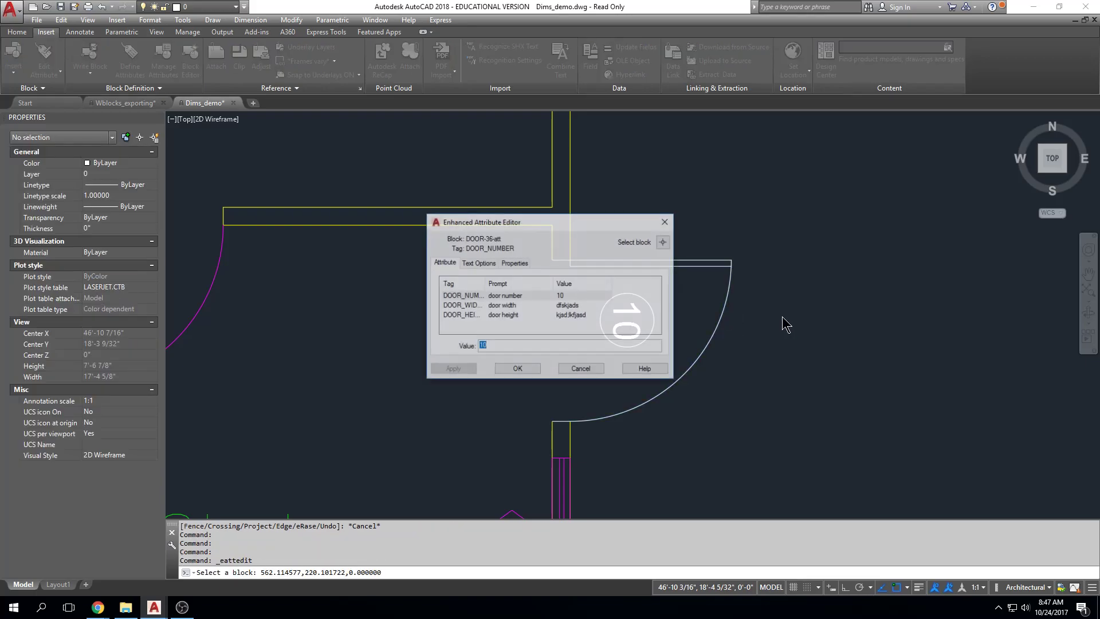
drag(513, 225, 835, 262)
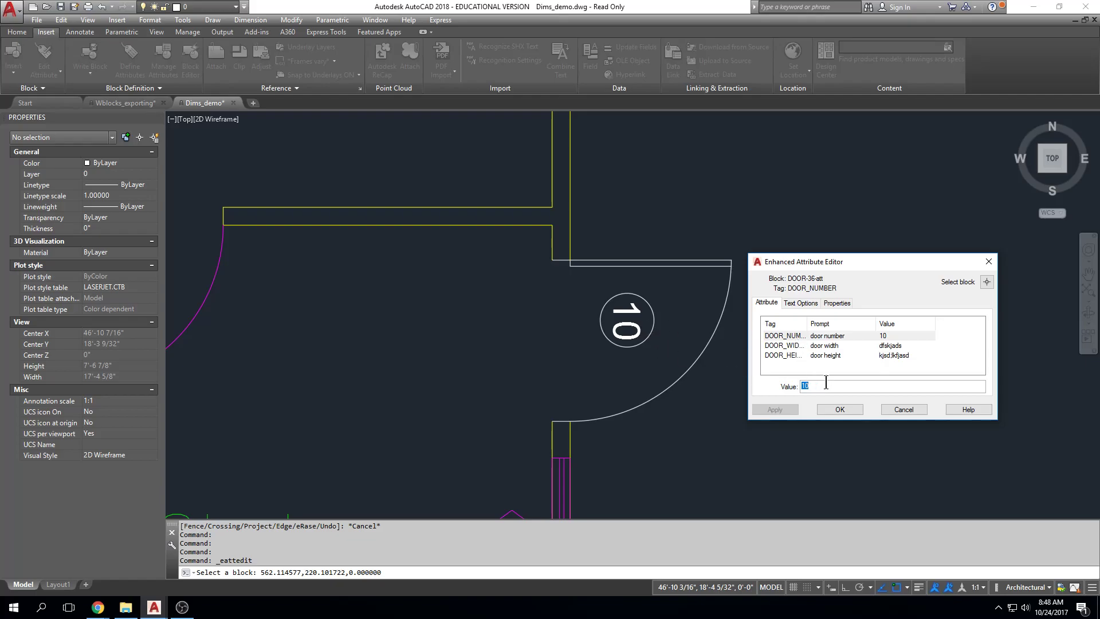
text(11)
click(835, 345)
click(841, 356)
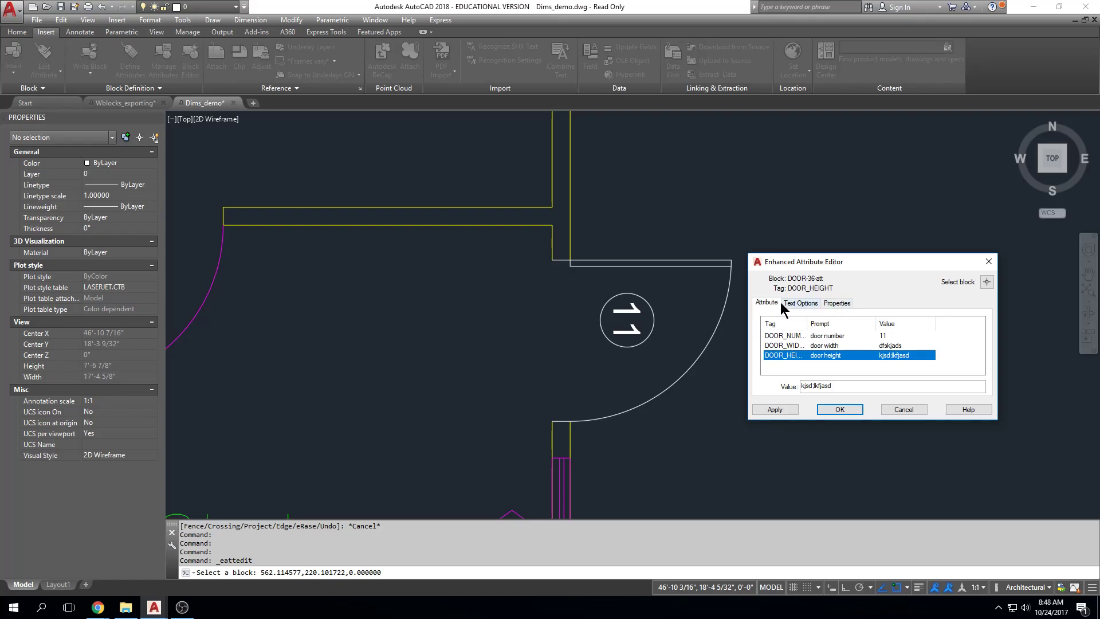
Step: Set the text rotation of the door height attribute to 0 and accept the attribute edits
click(799, 304)
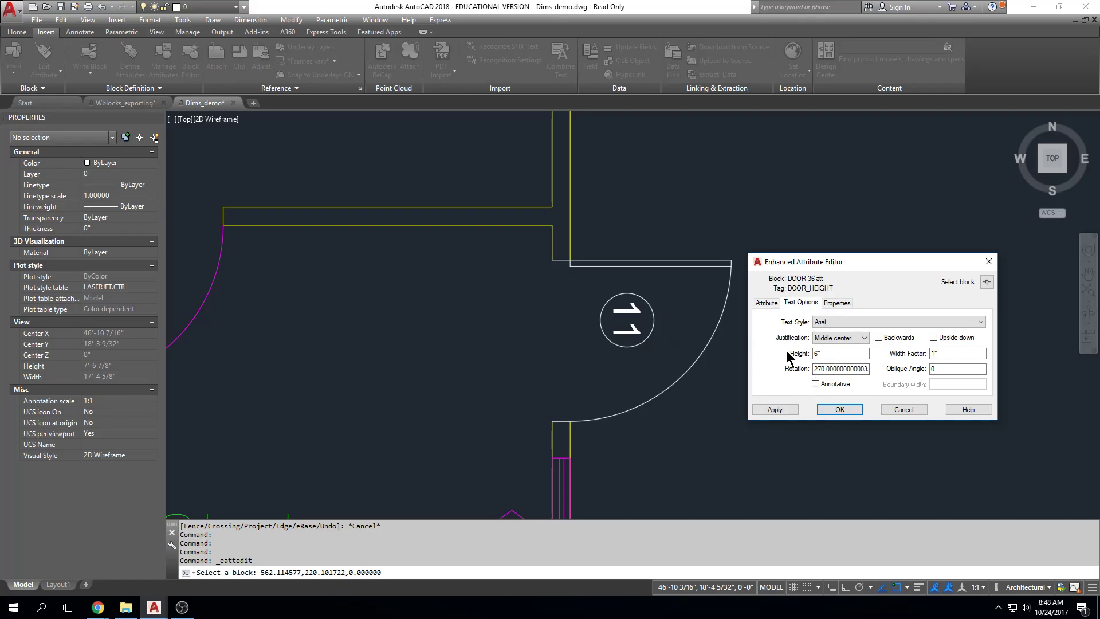
double_click(828, 367)
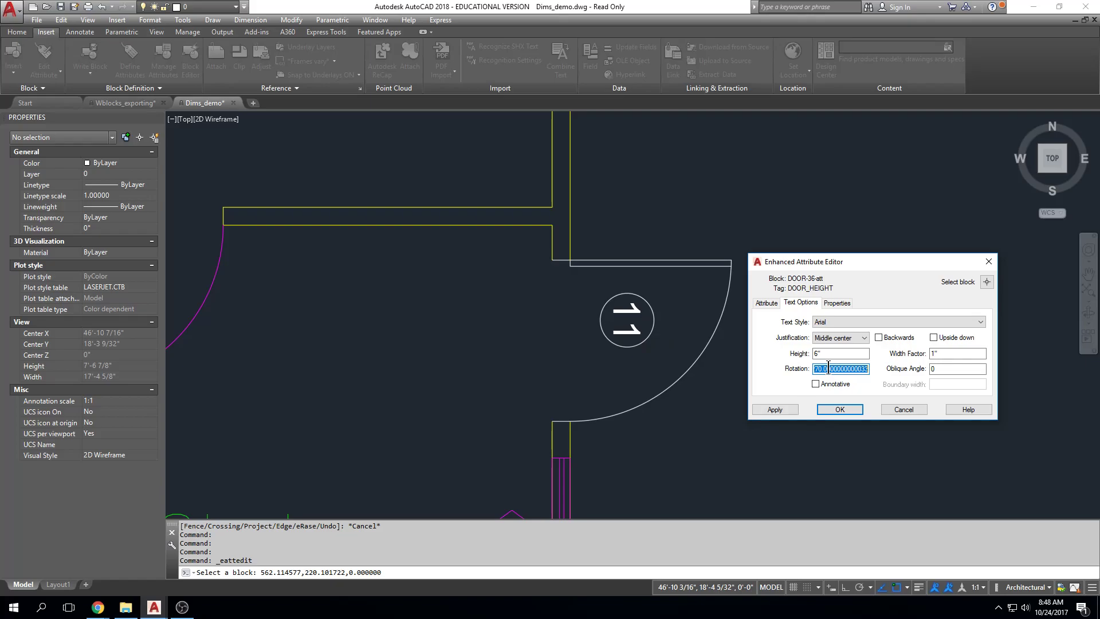
text(0)
click(840, 409)
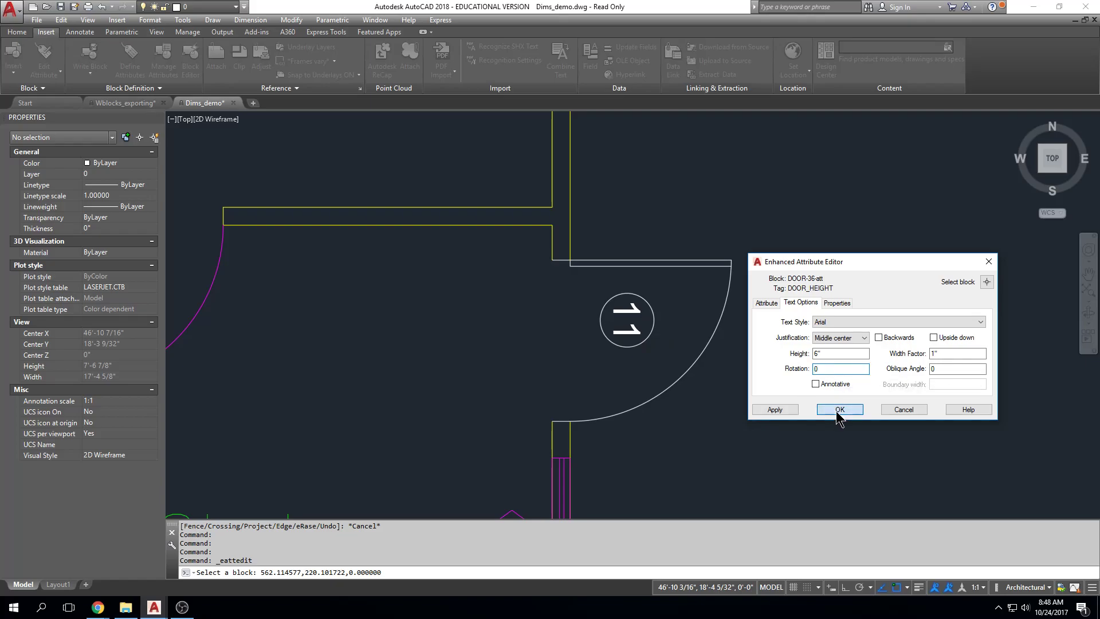
click(628, 310)
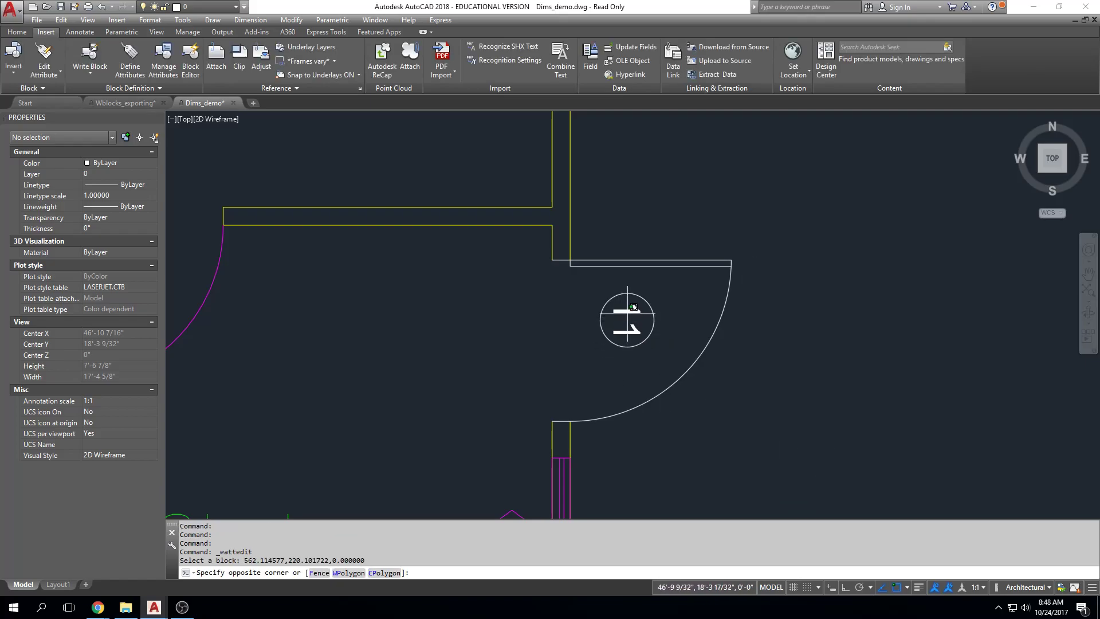
Step: Set the text rotation of the door number attribute on the exterior wall door to 0
double_click(627, 310)
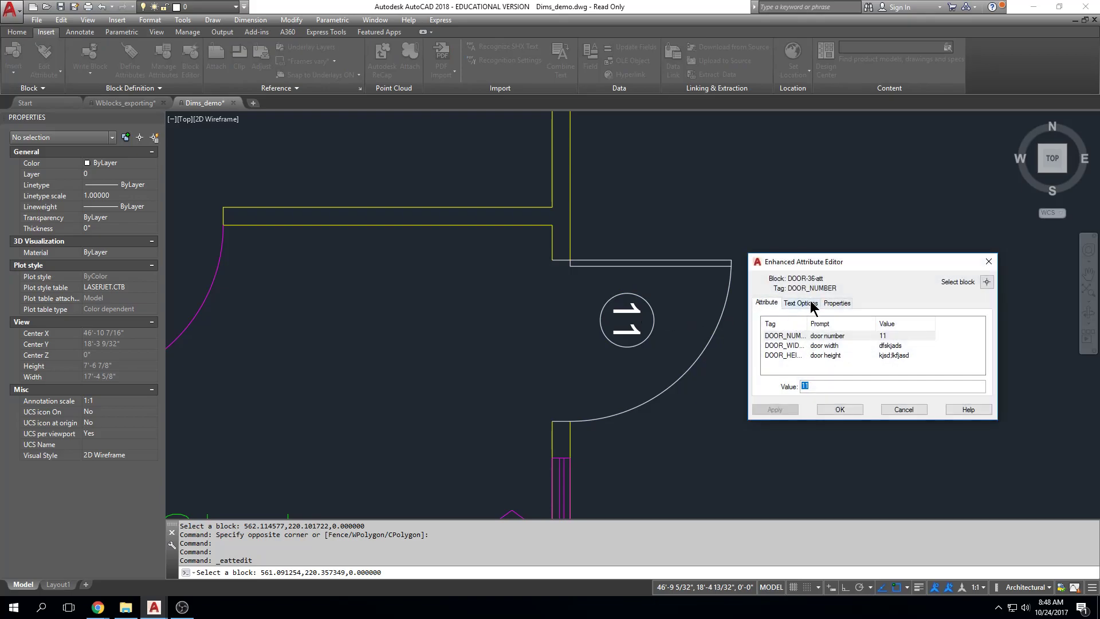
click(801, 303)
click(820, 369)
double_click(820, 368)
key(BackSpace)
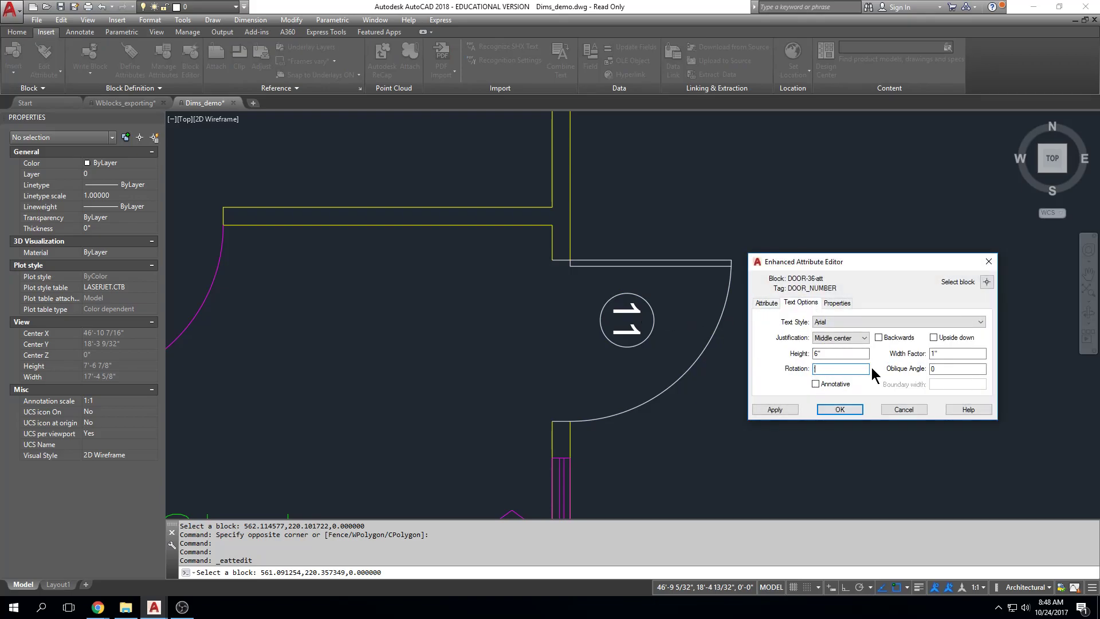
click(839, 410)
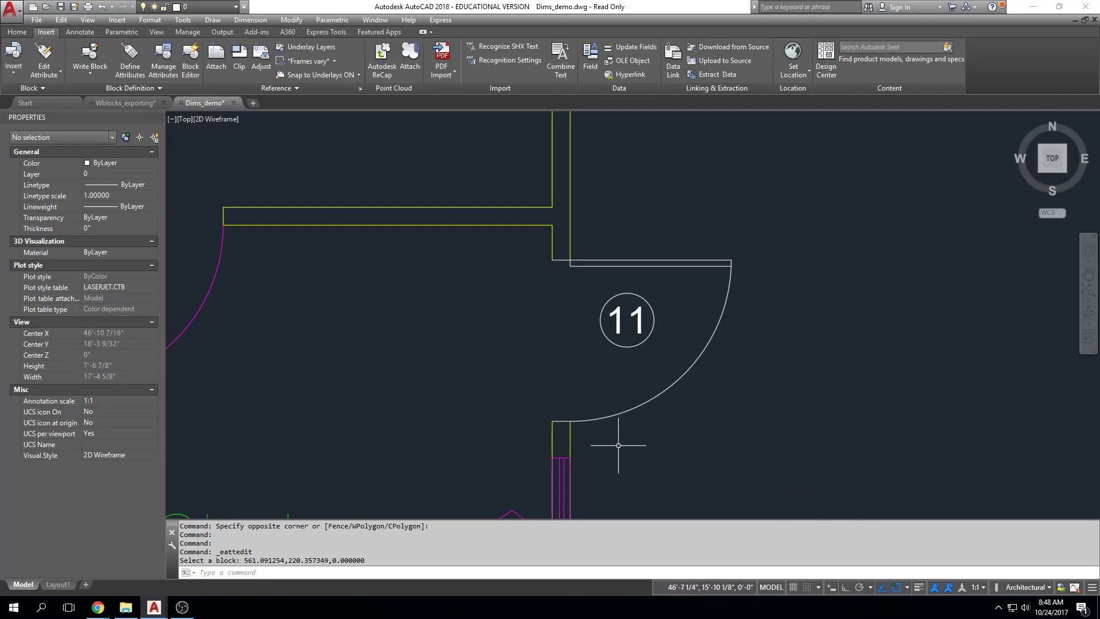
key(Return)
key(Escape)
Step: Reduce the text height of the door number attribute on the exterior wall door so the number fits inside its circle
double_click(639, 313)
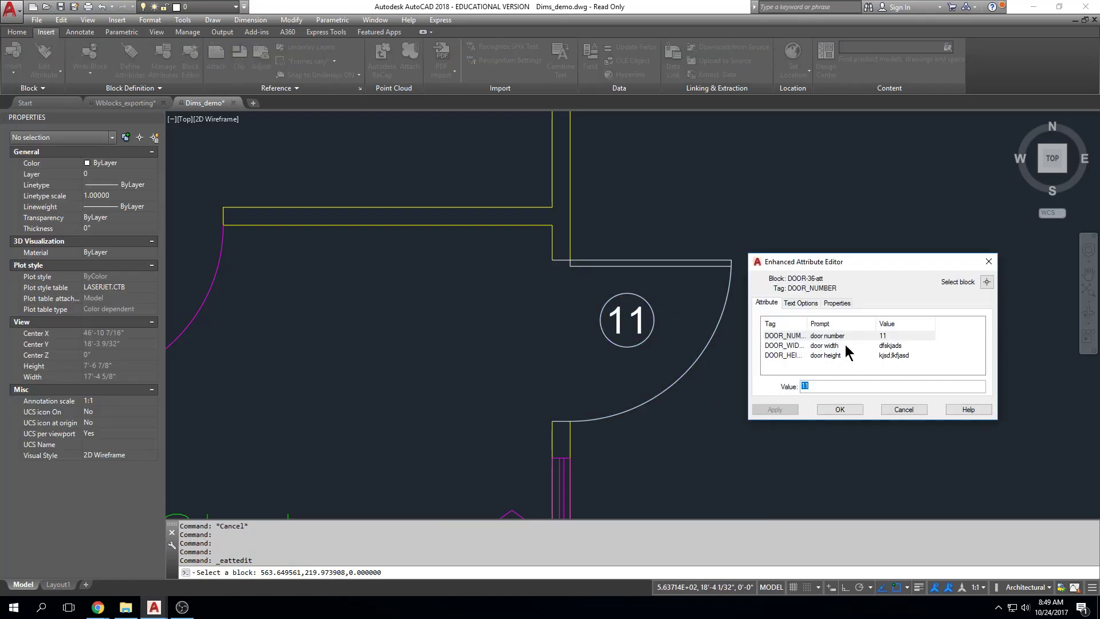
click(813, 302)
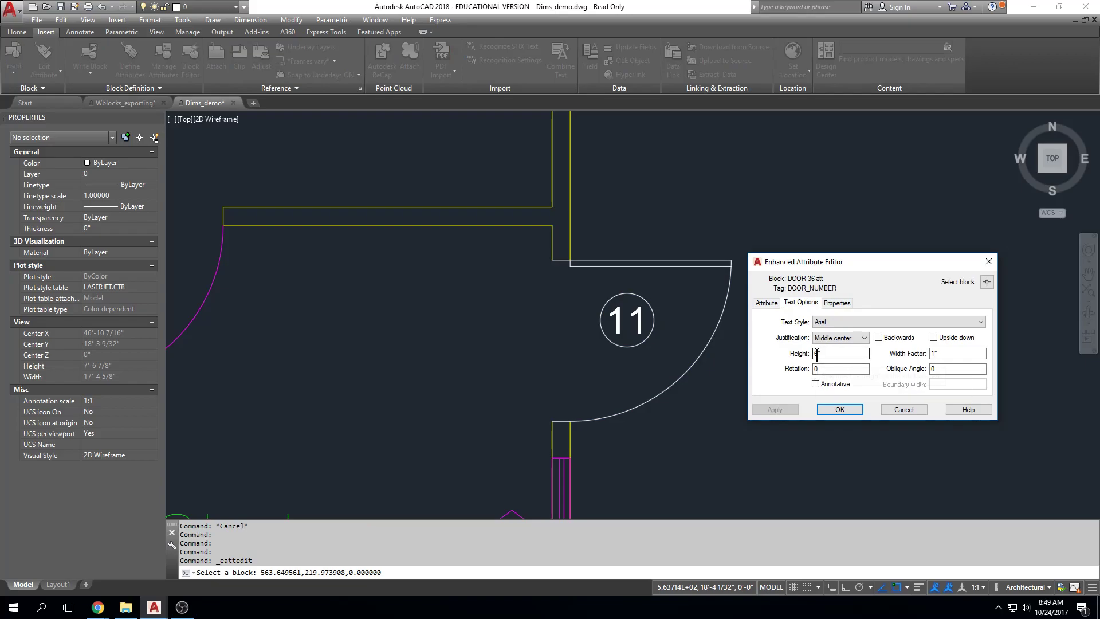
double_click(817, 353)
click(847, 409)
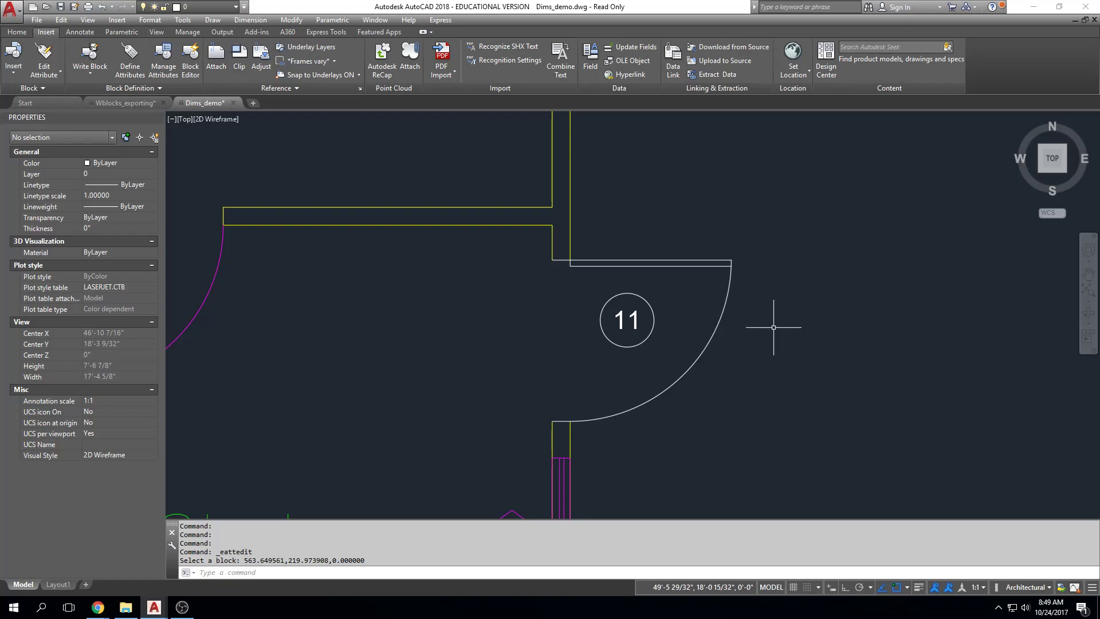
key(Escape)
Step: Examine the numbered door in the study wall and the door blocks above the floor plan
scroll(781, 315, down, 4)
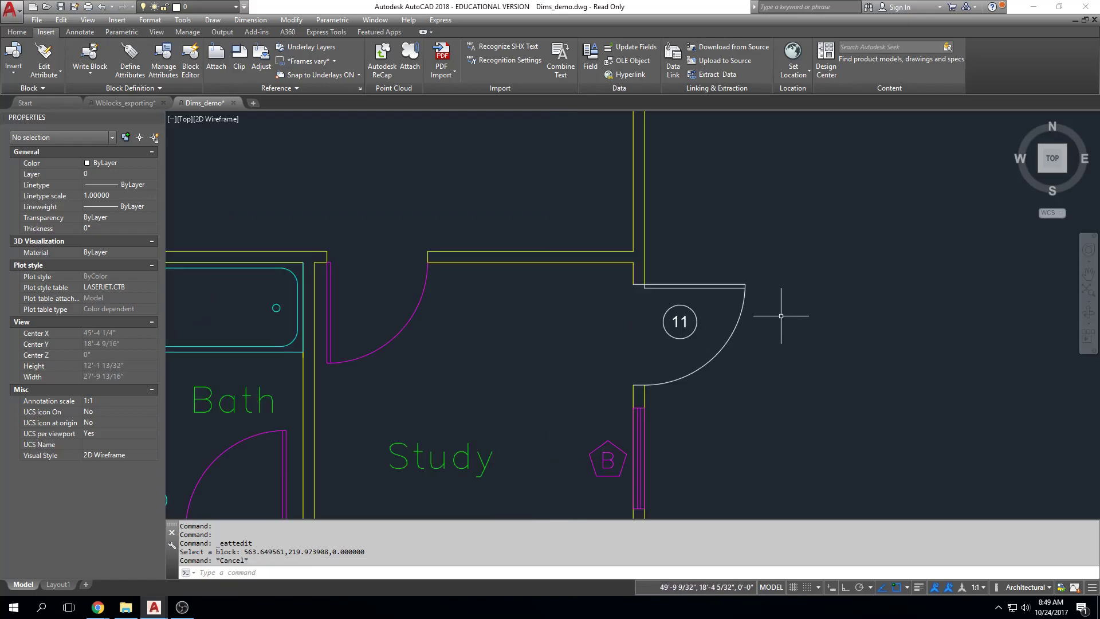
middle_drag(781, 316, 762, 348)
scroll(761, 347, down, 4)
middle_drag(825, 320, 814, 360)
middle_drag(777, 324, 772, 337)
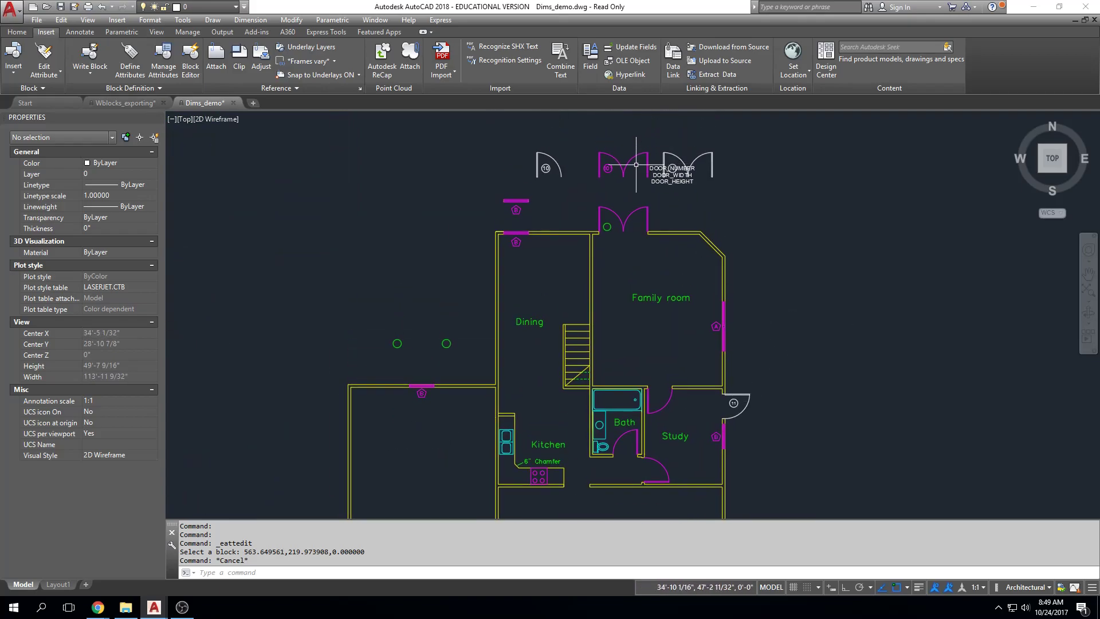
scroll(478, 158, up, 2)
scroll(477, 158, up, 1)
scroll(506, 217, down, 2)
middle_drag(614, 245, 555, 214)
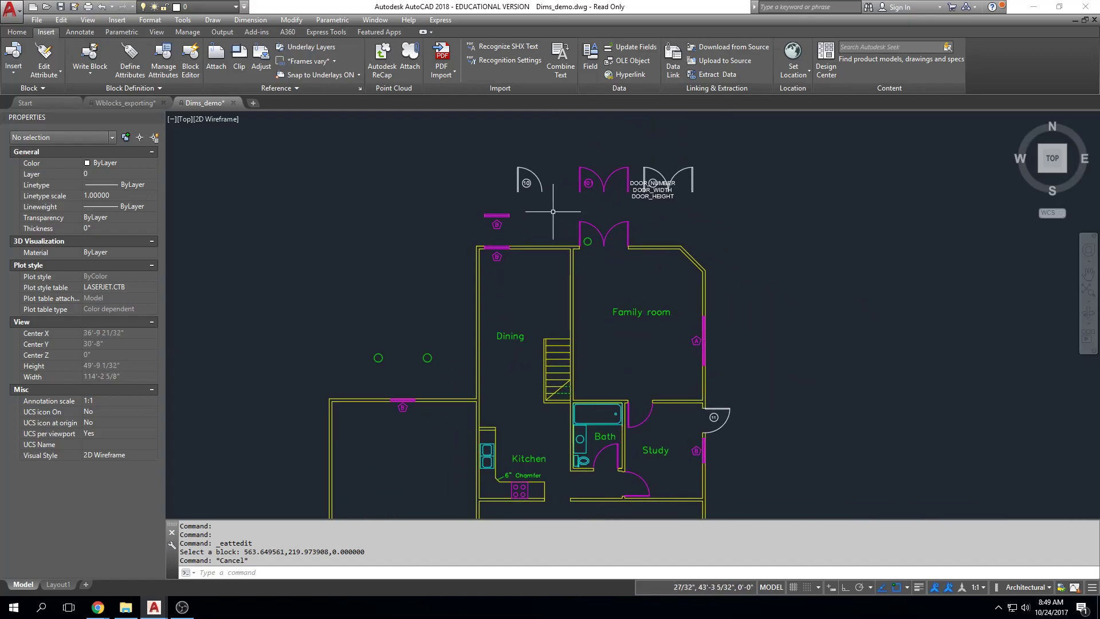
key(Escape)
key(Escape)
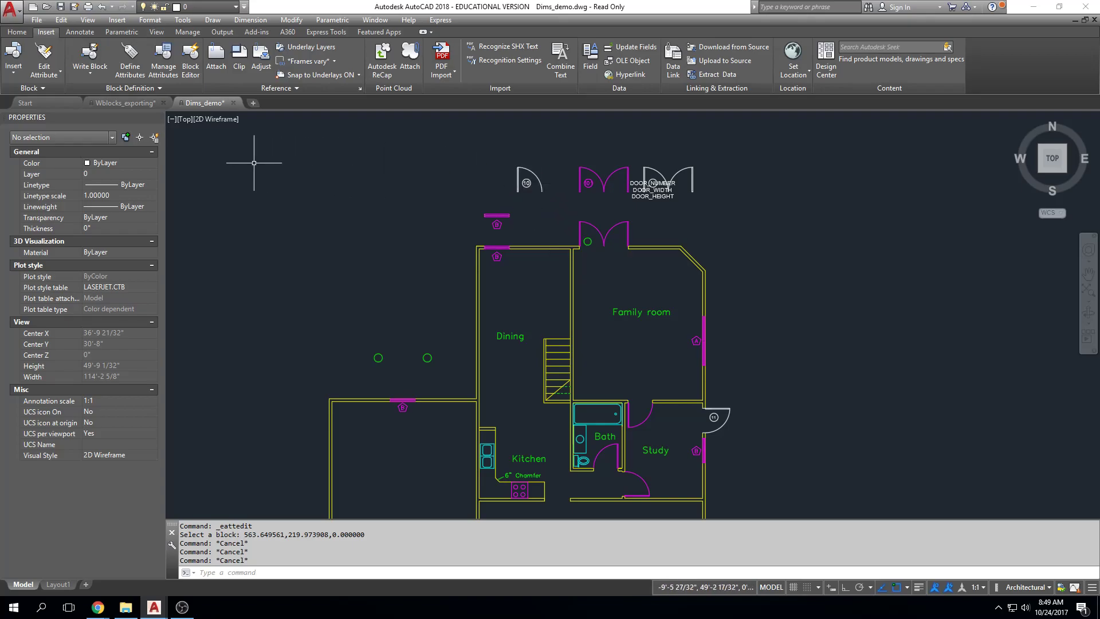
Step: Choose DOOR-DOUBL-att.dwg from the DOORS folder of the BLOCK LIBRARY in the autocad project folder as the block to insert
click(15, 73)
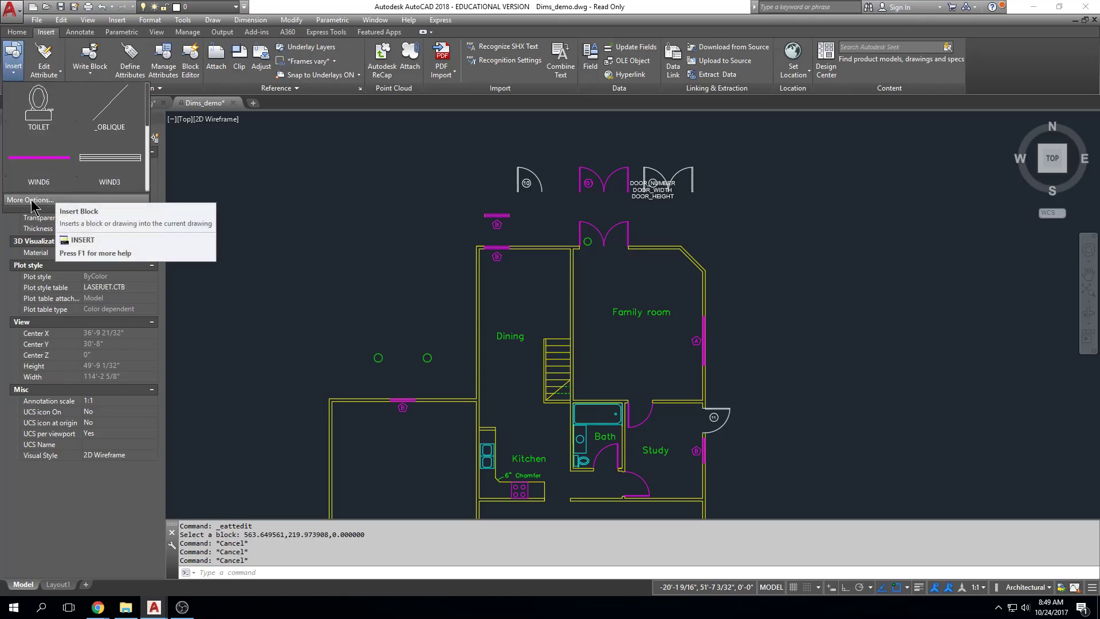
click(57, 201)
click(658, 232)
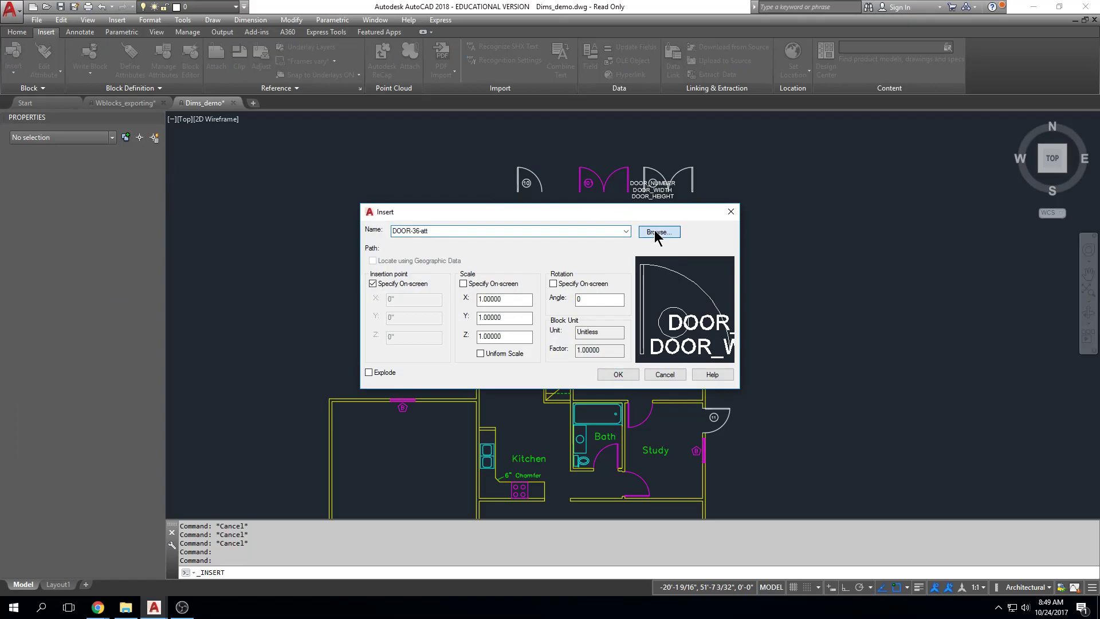
click(383, 343)
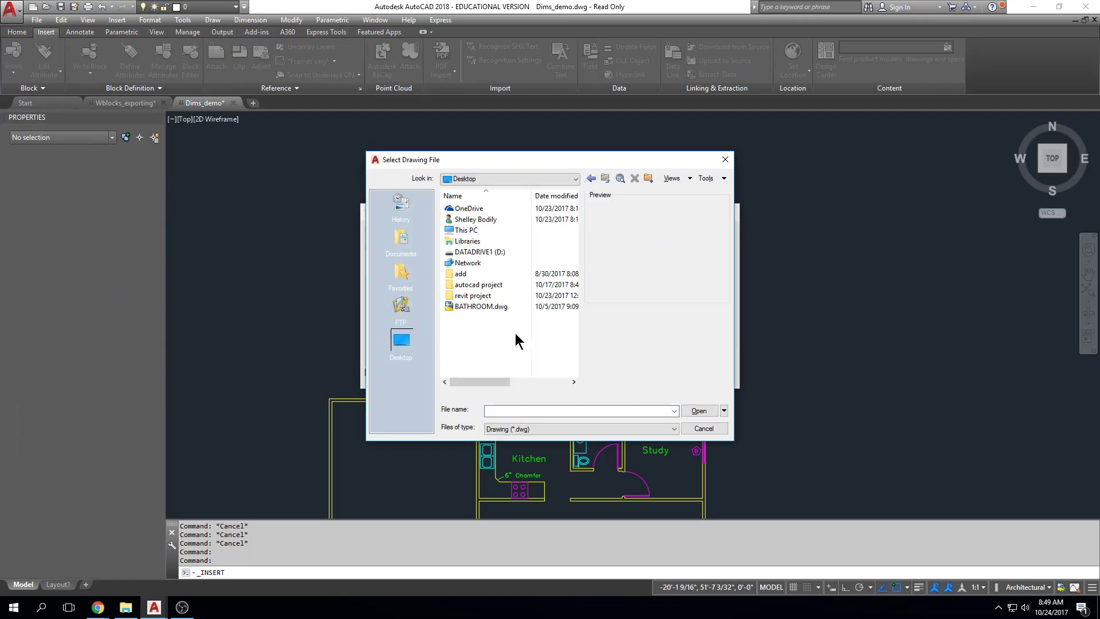
double_click(481, 285)
double_click(500, 207)
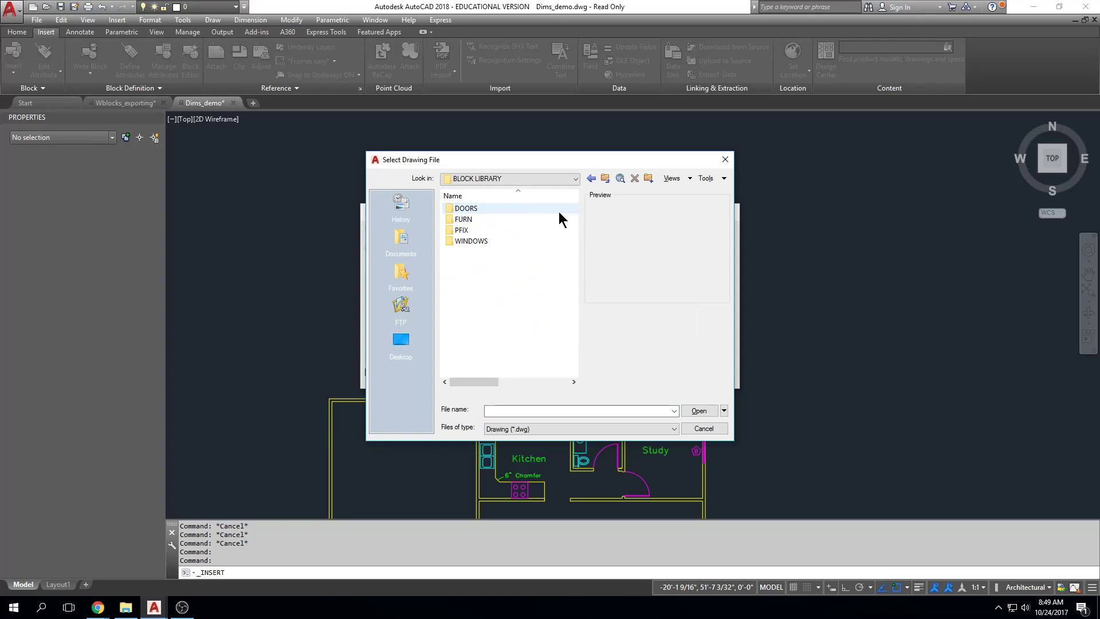
double_click(476, 210)
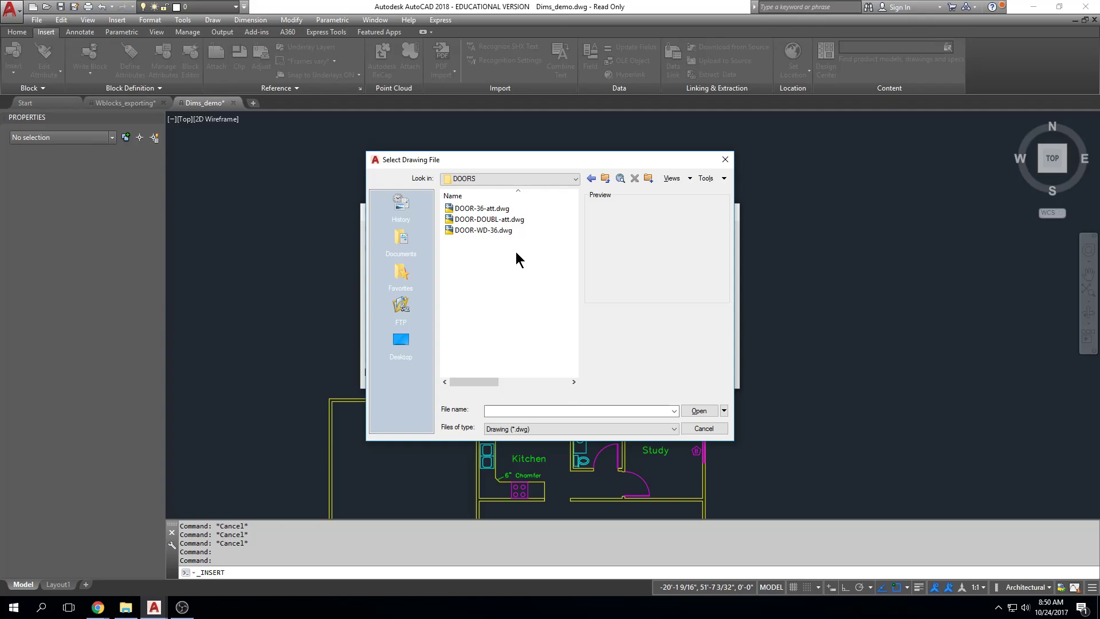
click(521, 221)
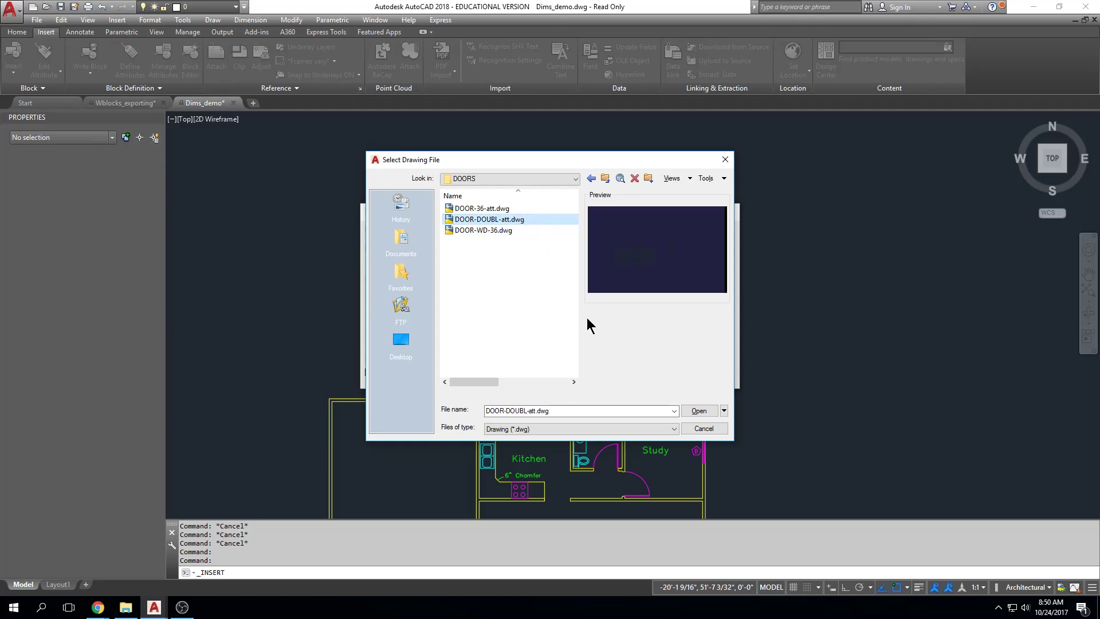
click(700, 410)
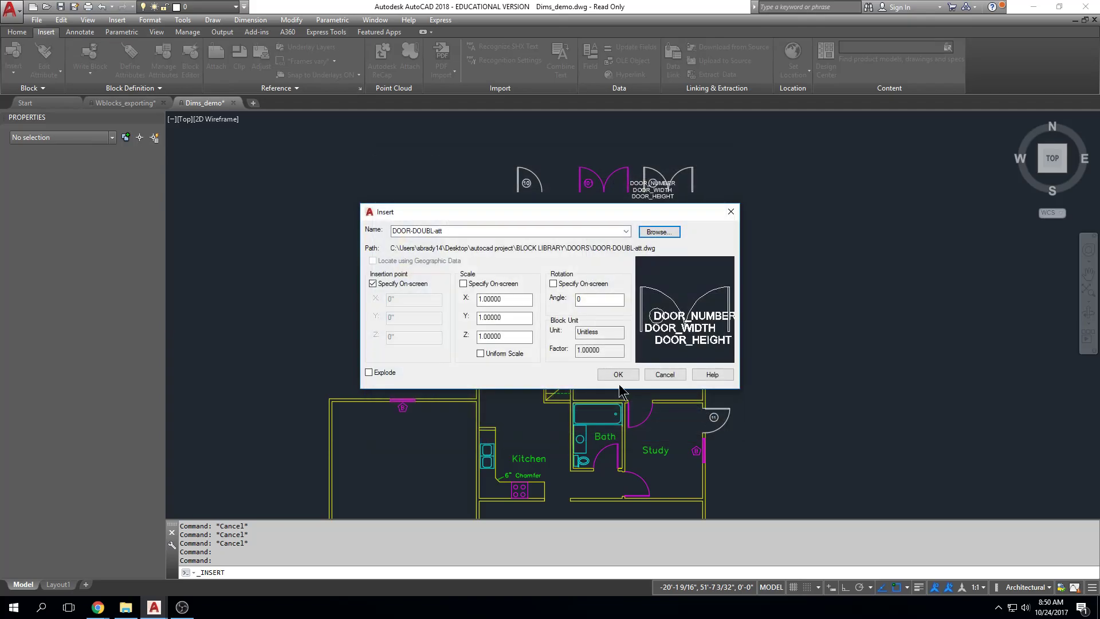
Step: Insert the double door outside the family room's exterior wall with door number 15, width 6'-0 and height 8'-0
click(619, 375)
click(553, 297)
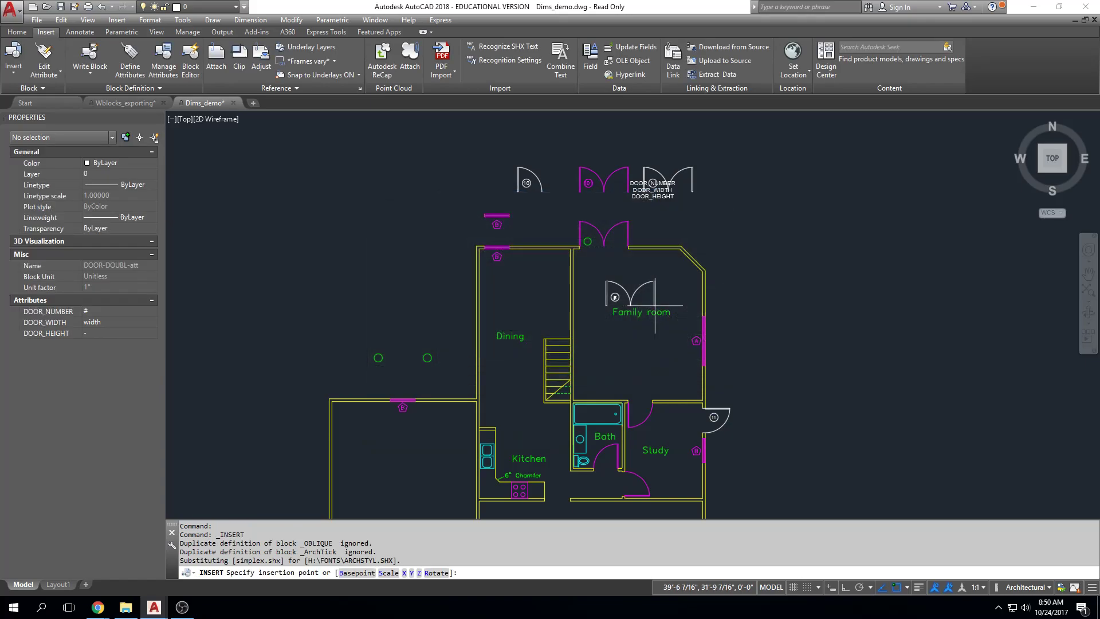
click(799, 304)
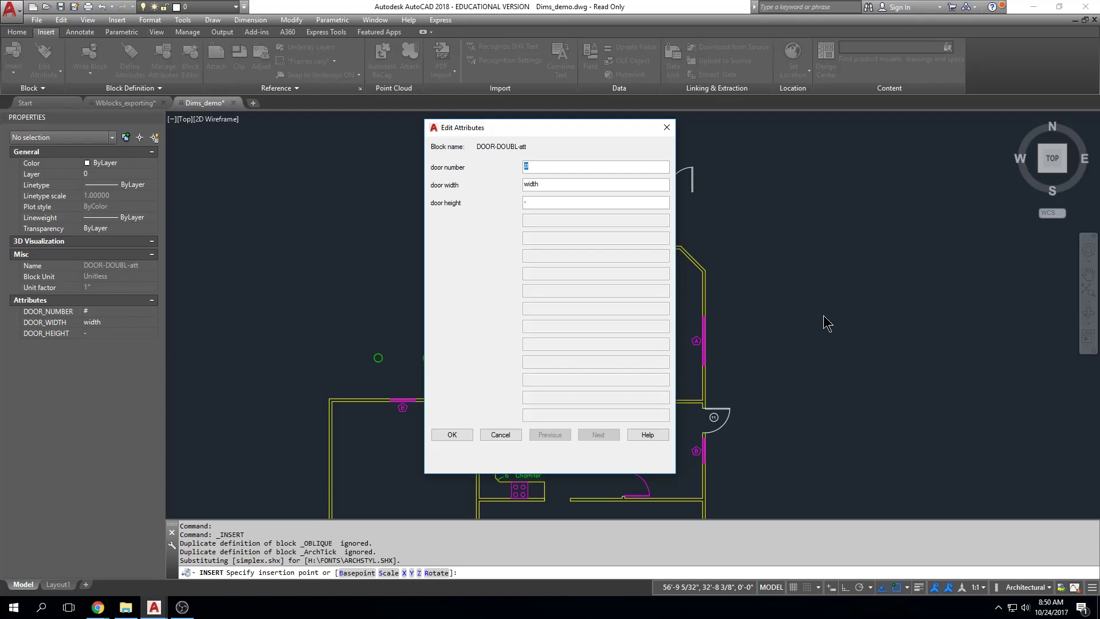
text(15)
key(Tab)
text(6'-08'-0)
click(452, 434)
scroll(766, 314, up, 2)
scroll(767, 310, up, 6)
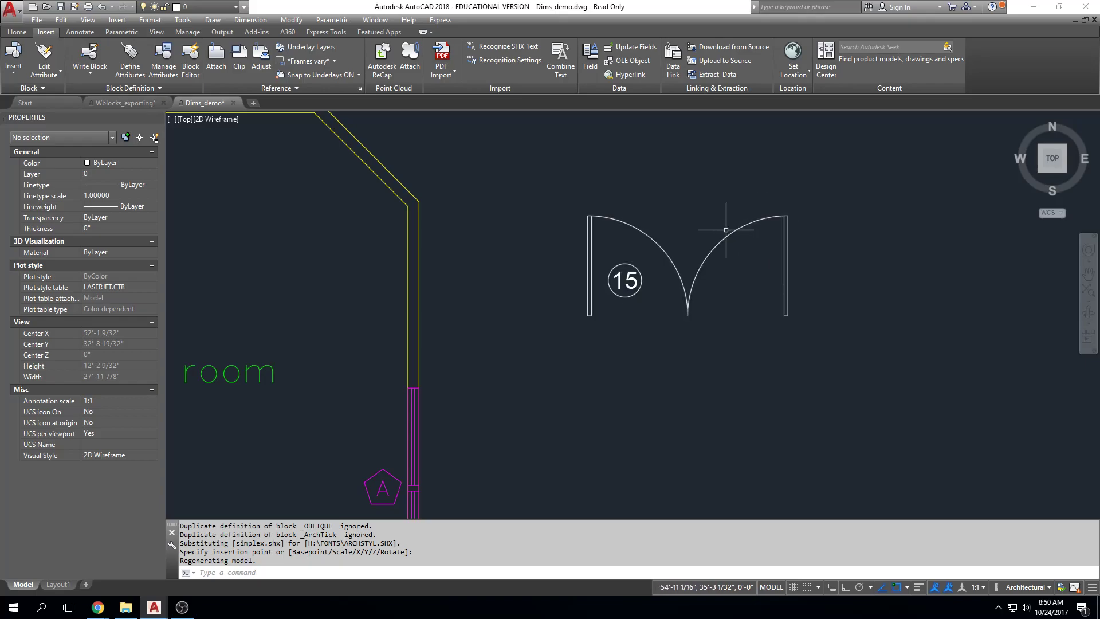
middle_drag(723, 232, 728, 244)
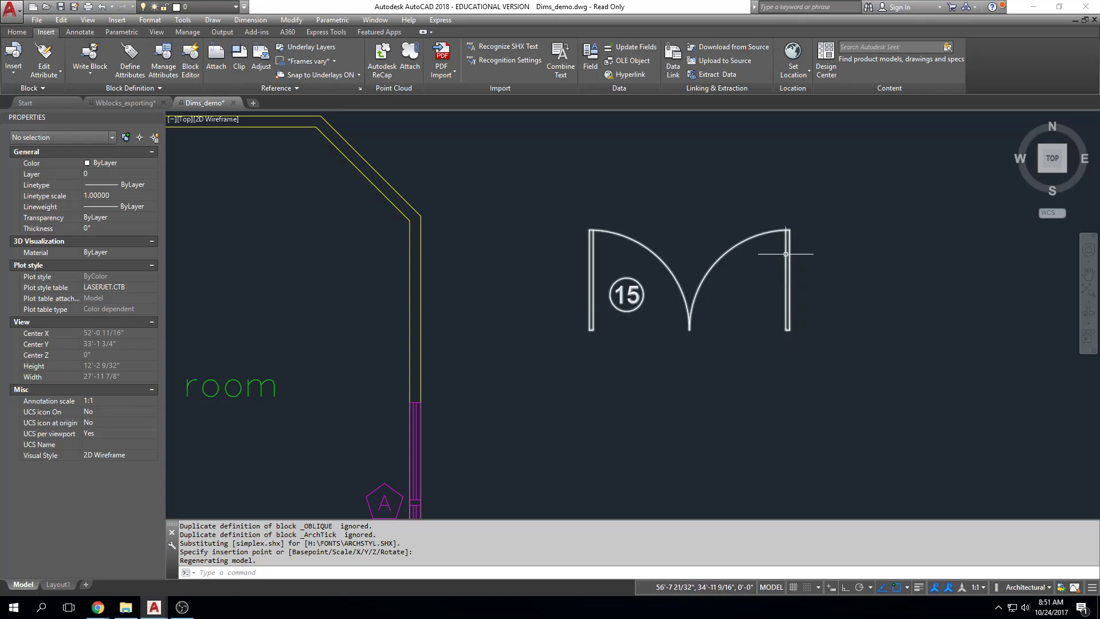
Step: Erase the magenta double door and its green circle at the family room wall, including the leftover pieces at the opening's edges
scroll(782, 401, down, 2)
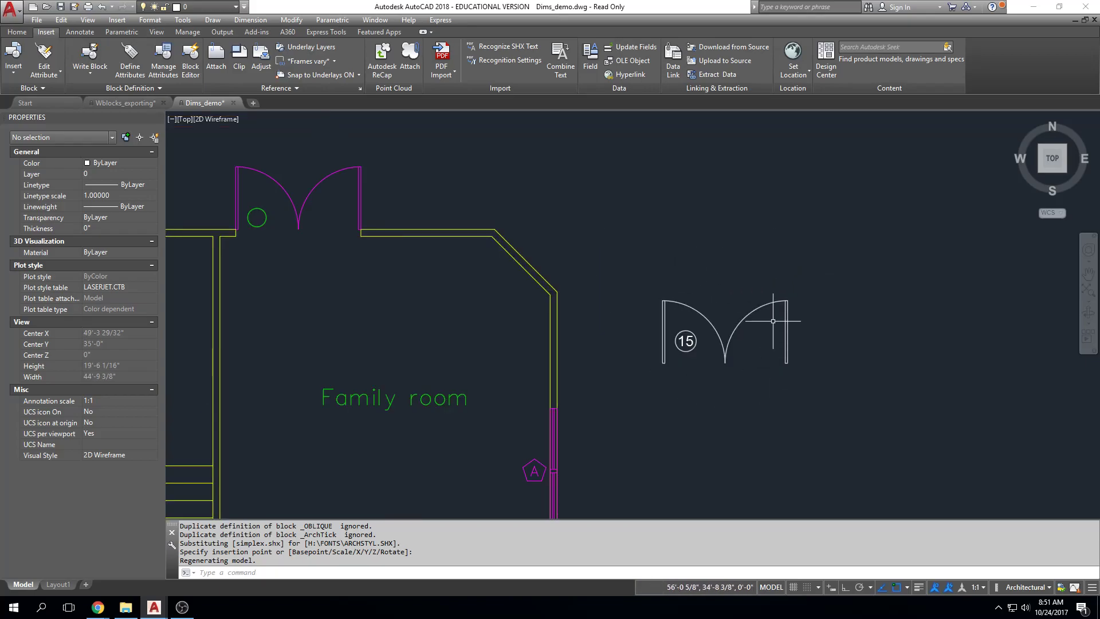
key(Escape)
click(381, 133)
click(207, 235)
middle_drag(266, 225, 294, 232)
key(Delete)
scroll(286, 238, up, 6)
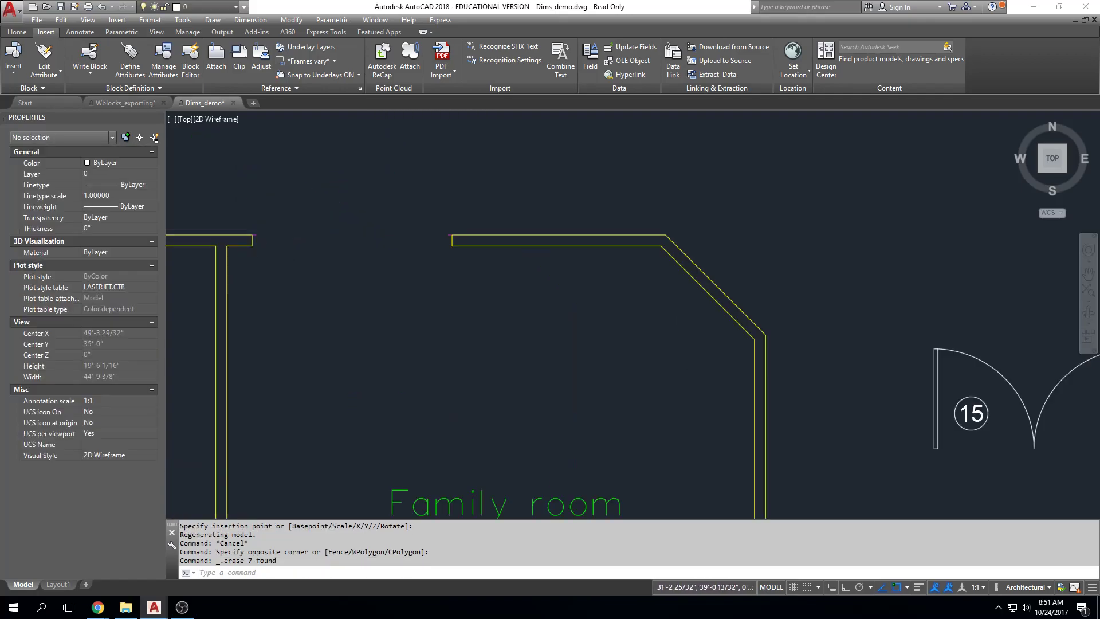
click(187, 244)
click(770, 142)
key(Delete)
Step: Move double door 15 by its lower corner to the outer corner of the opening in the family room's upper wall
scroll(733, 286, down, 5)
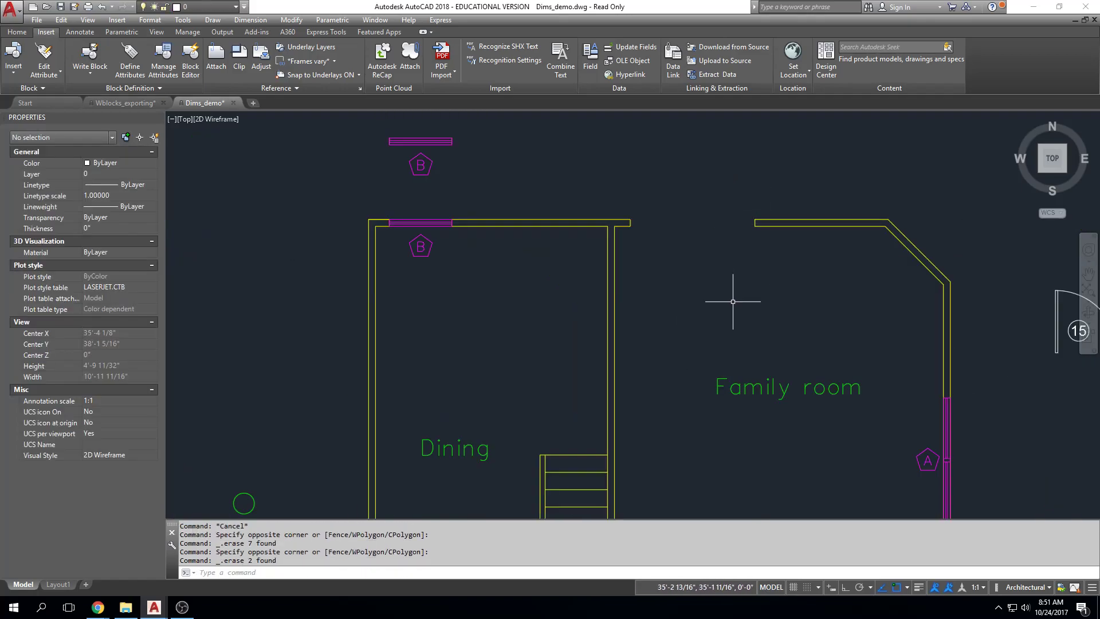
key(Escape)
text(m)
key(Return)
click(1000, 240)
click(970, 303)
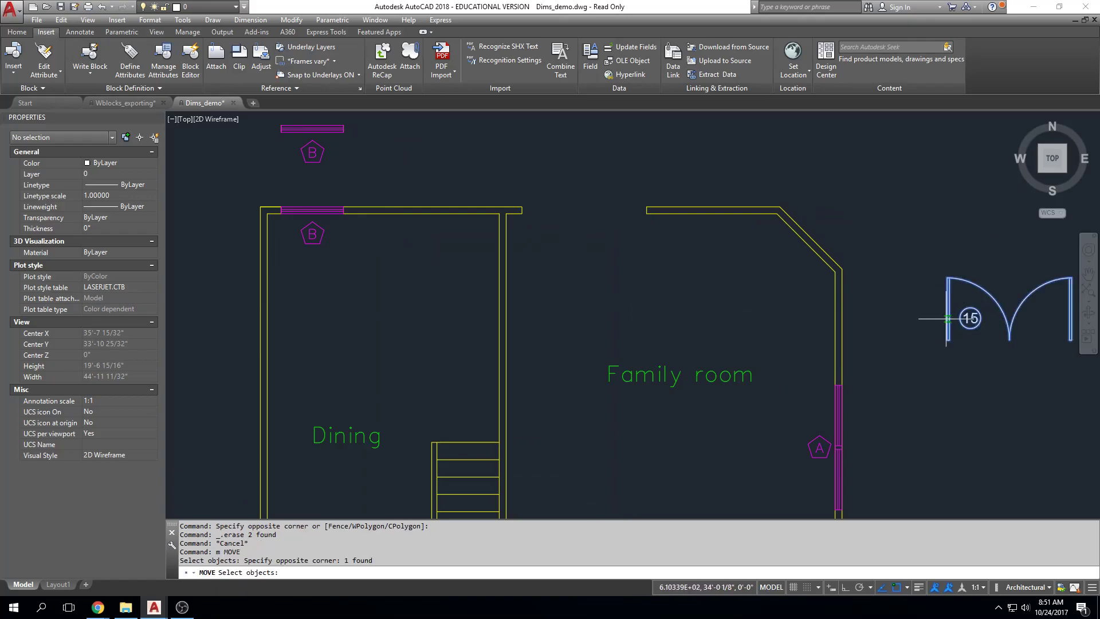
key(Return)
scroll(943, 337, up, 4)
click(952, 345)
middle_drag(627, 228, 697, 289)
middle_drag(368, 206, 609, 338)
middle_drag(405, 226, 608, 275)
middle_drag(393, 234, 385, 238)
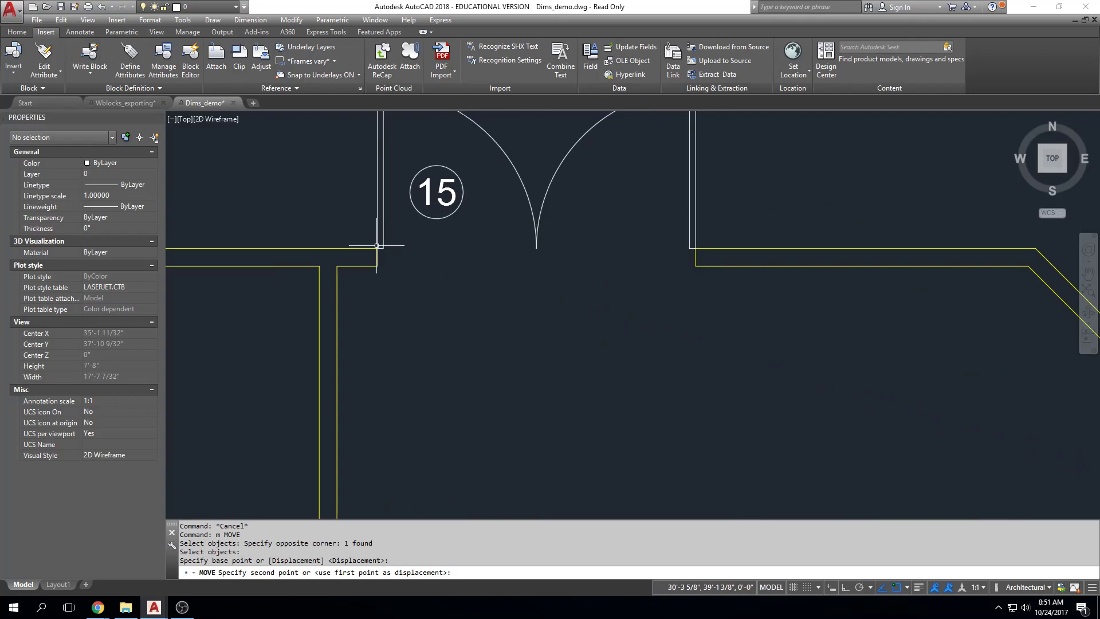
key(Escape)
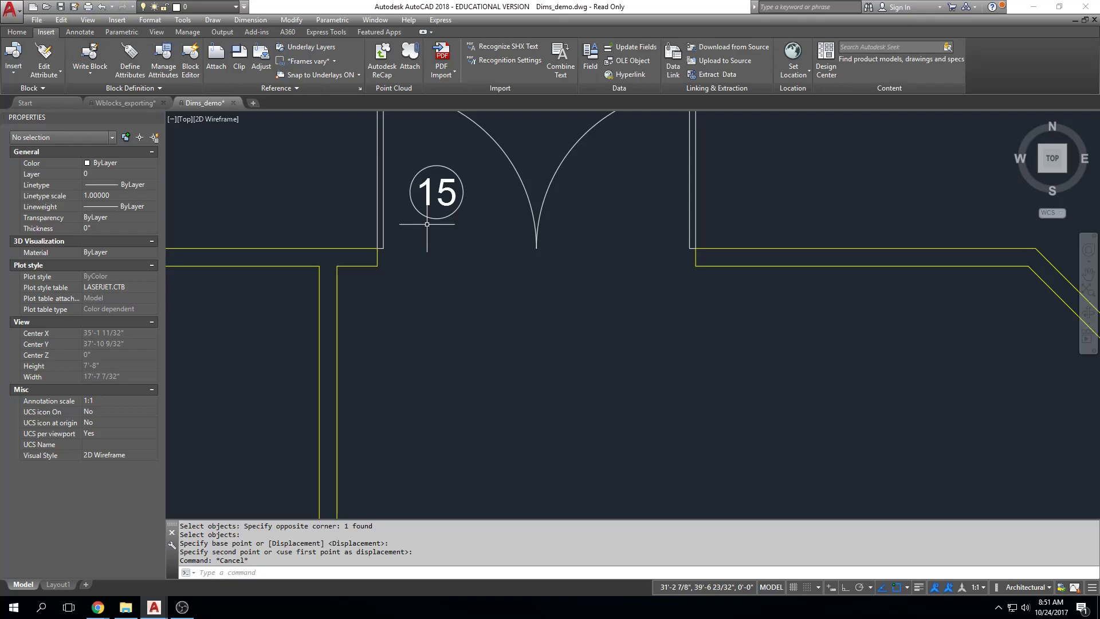
Step: Draw a horizontal 6' line with ortho on in the empty area beside the floor plan
scroll(430, 241, down, 4)
mouse_move(358, 268)
middle_down()
mouse_move(439, 283)
mouse_move(474, 366)
mouse_move(513, 366)
mouse_move(510, 401)
mouse_move(542, 380)
middle_up()
key(Escape)
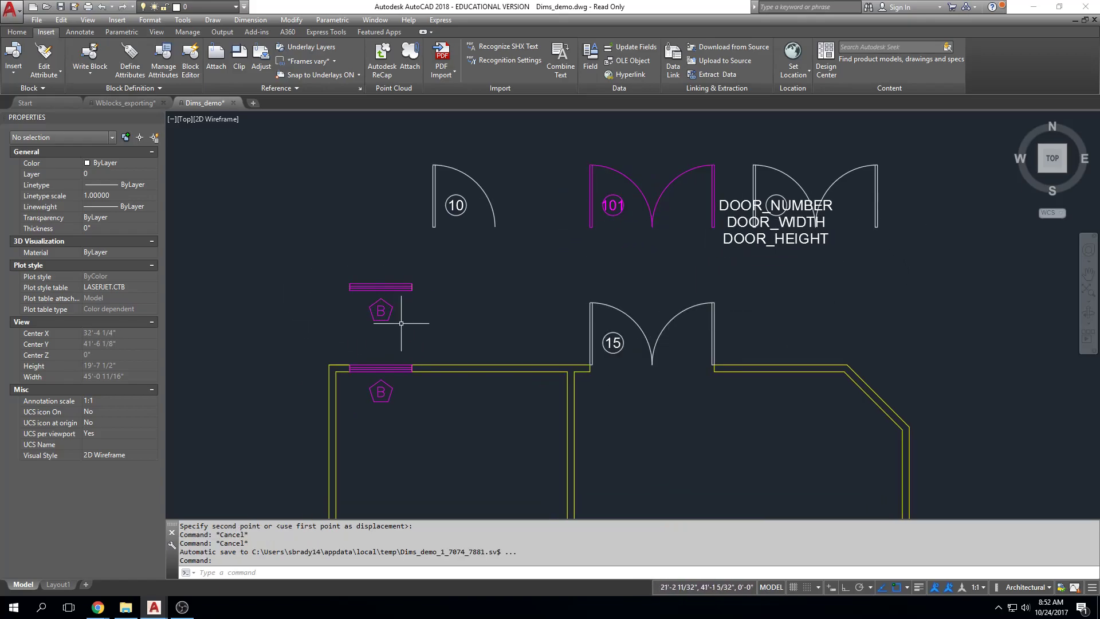
middle_drag(310, 338, 650, 364)
scroll(467, 283, up, 5)
key(Escape)
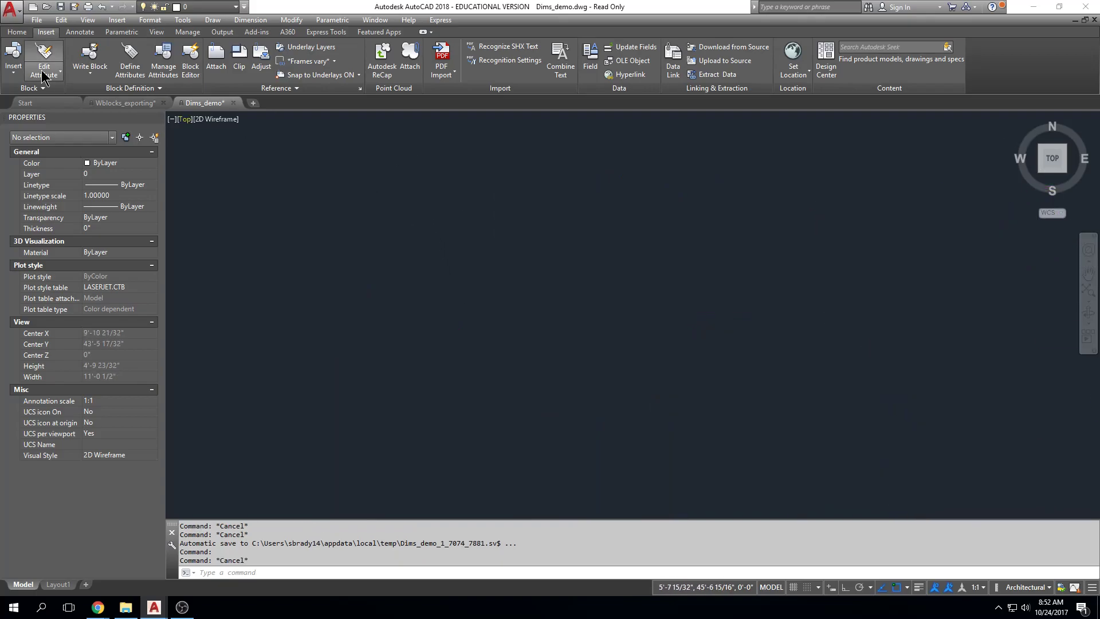
click(17, 31)
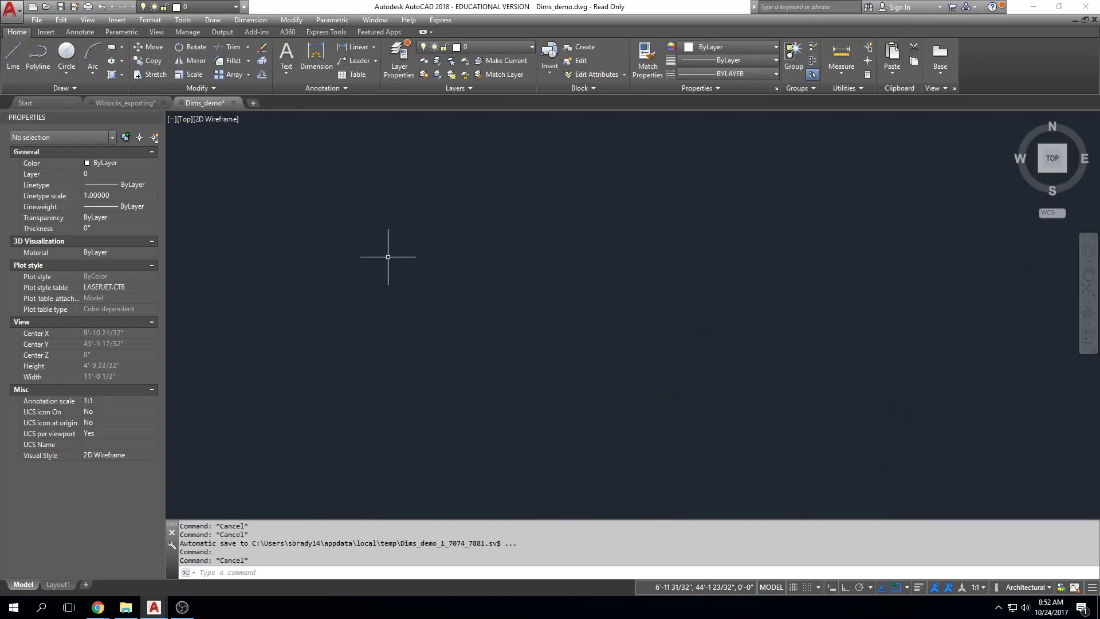
click(12, 53)
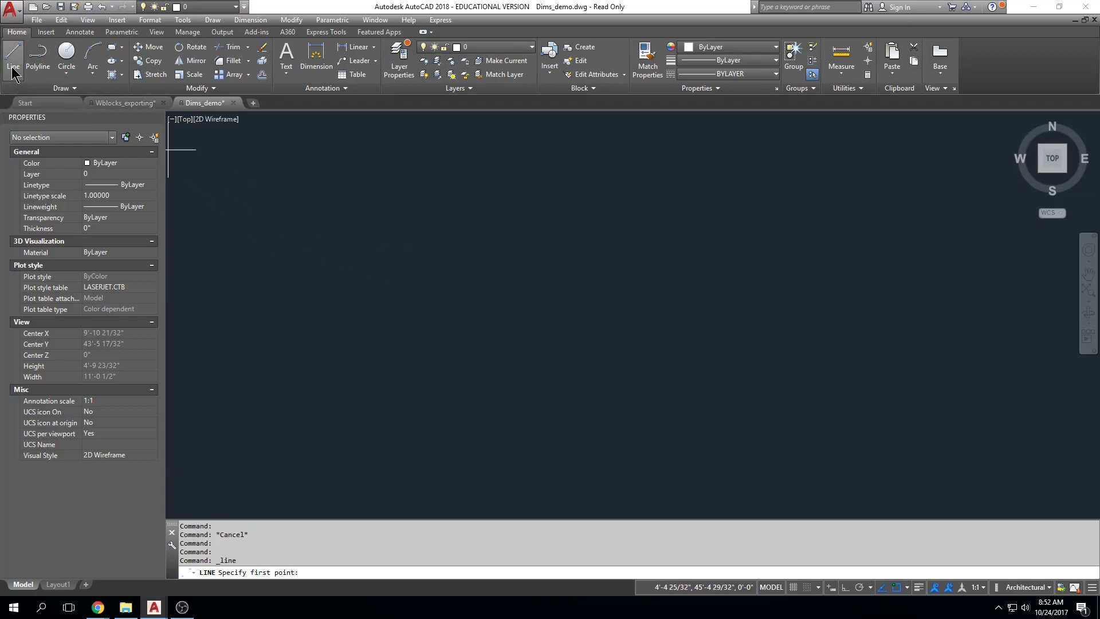
click(502, 305)
key(F8)
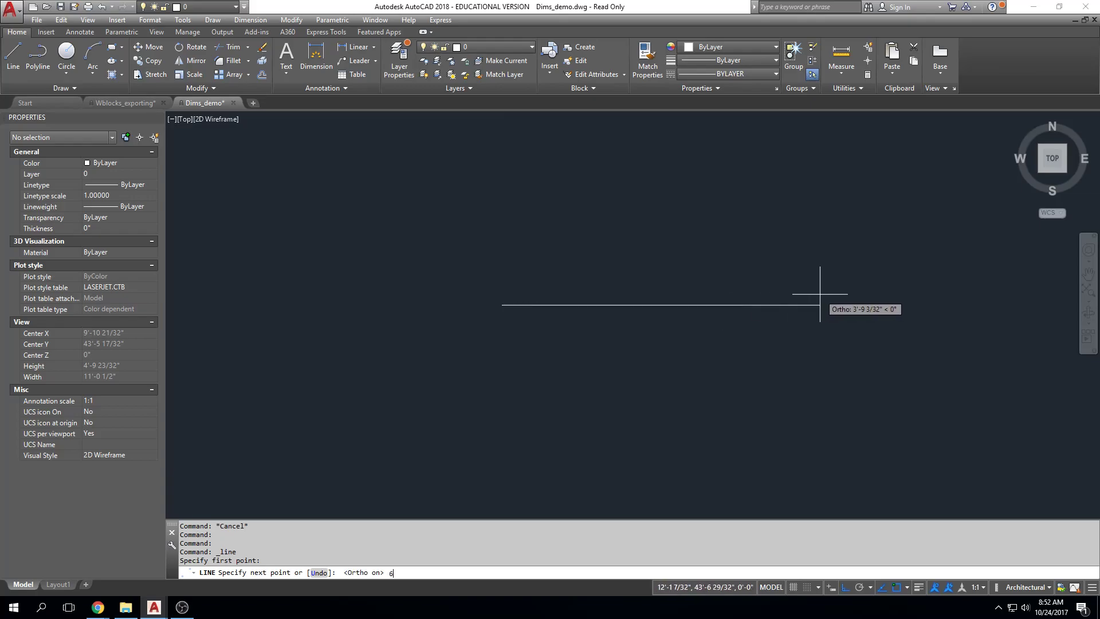
key(Return)
Step: Continue the 6' line into a closed rectangle 6" high, ending at its starting point
middle_drag(820, 295, 685, 329)
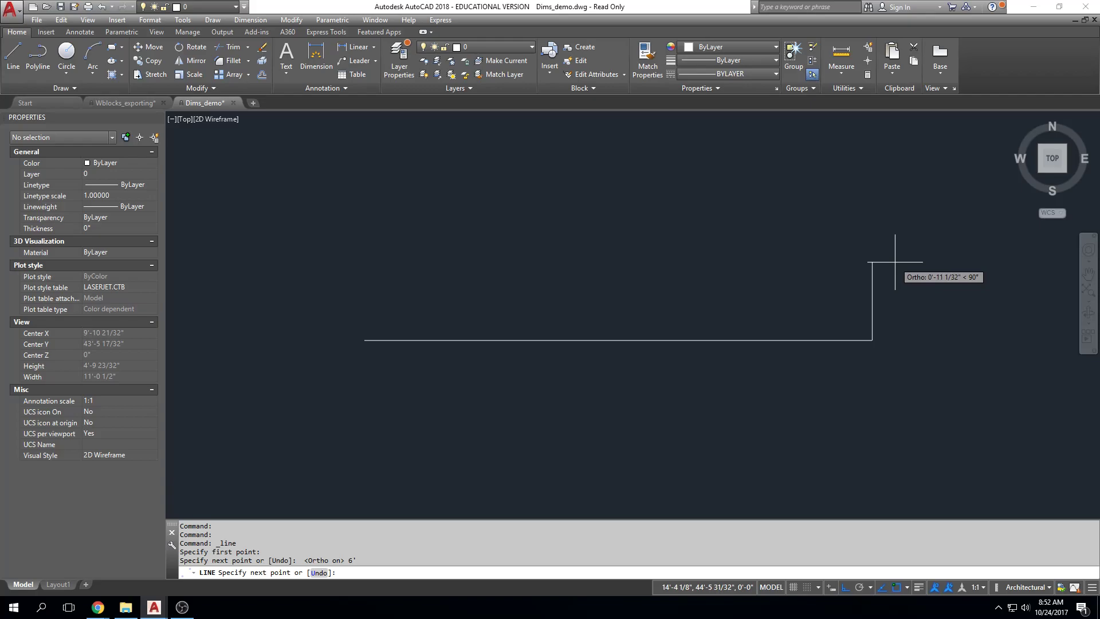
text(6)
key(Return)
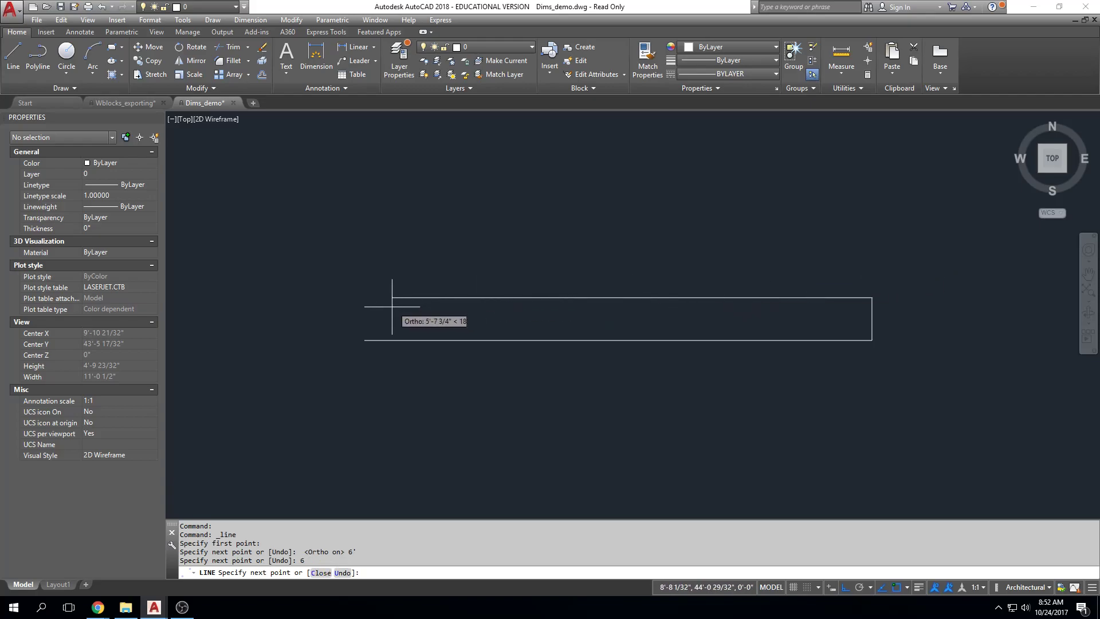
click(364, 321)
click(364, 340)
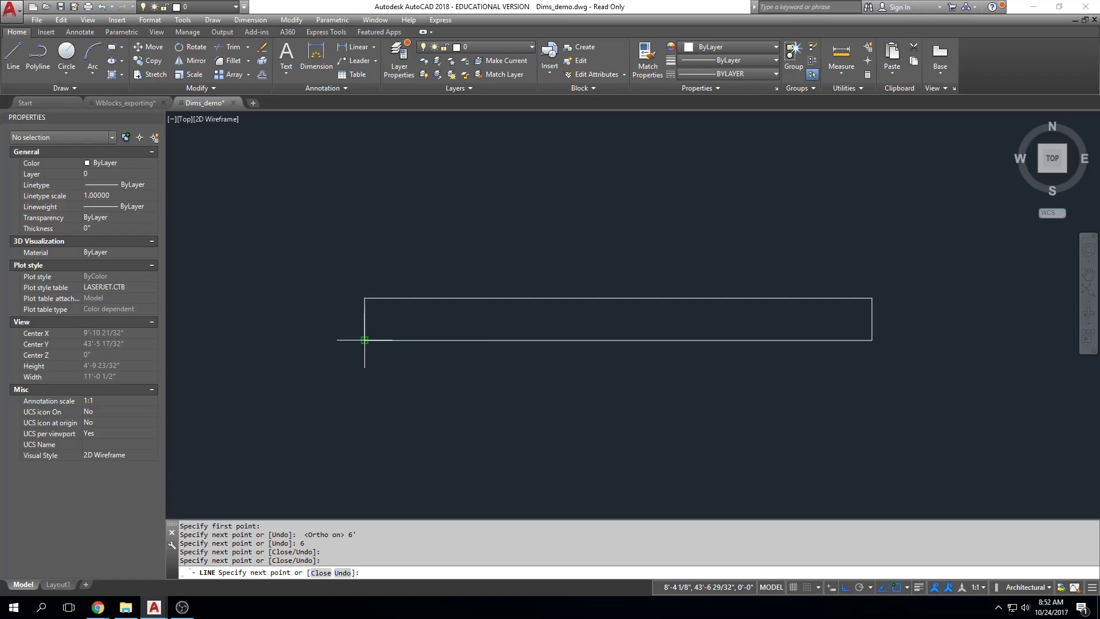
Step: Offset both short ends of the 6' by 6" rectangle 2" inward
key(Escape)
text(offset)
key(Return)
text(2)
key(Return)
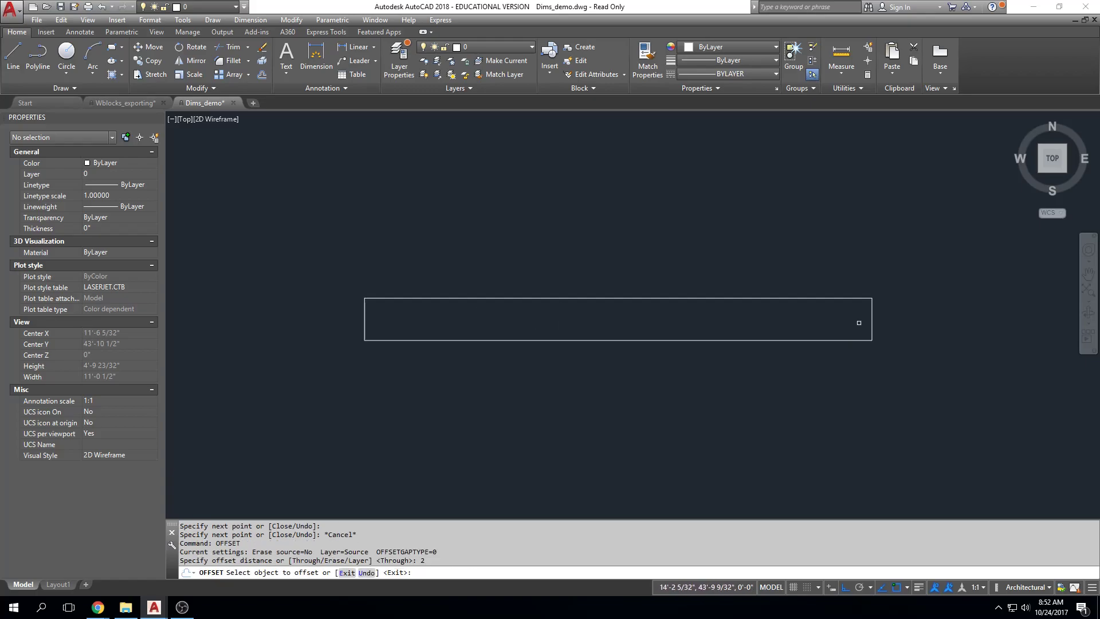
click(870, 322)
click(825, 320)
click(365, 324)
click(489, 330)
key(Escape)
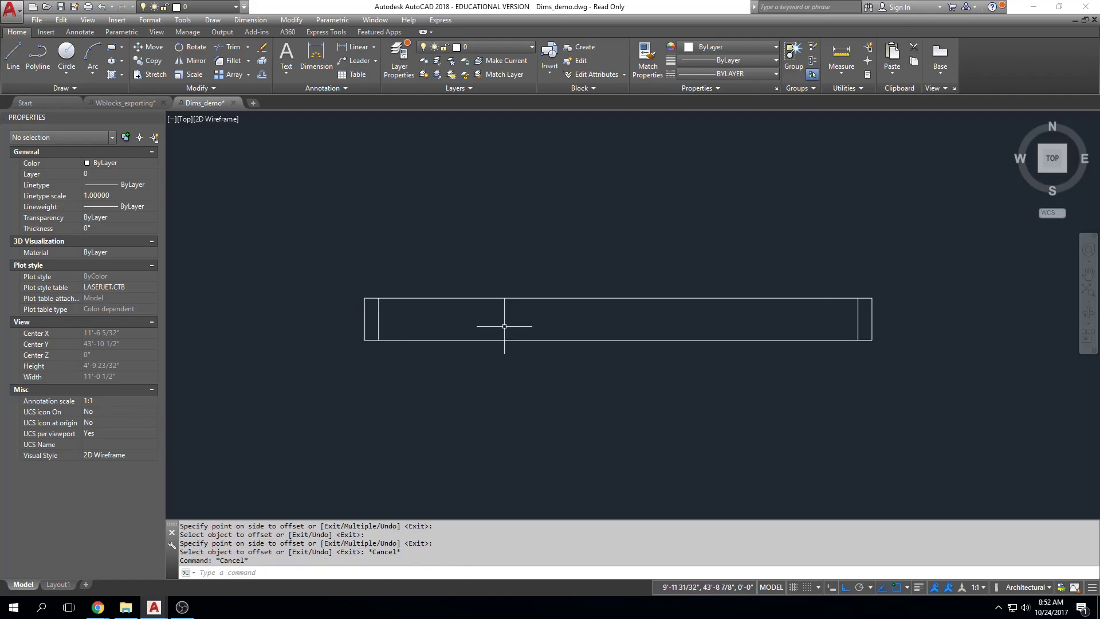
Step: Draw a horizontal center line between the midpoints of the two offset lines inside the rectangle
text(l)
key(Return)
click(378, 319)
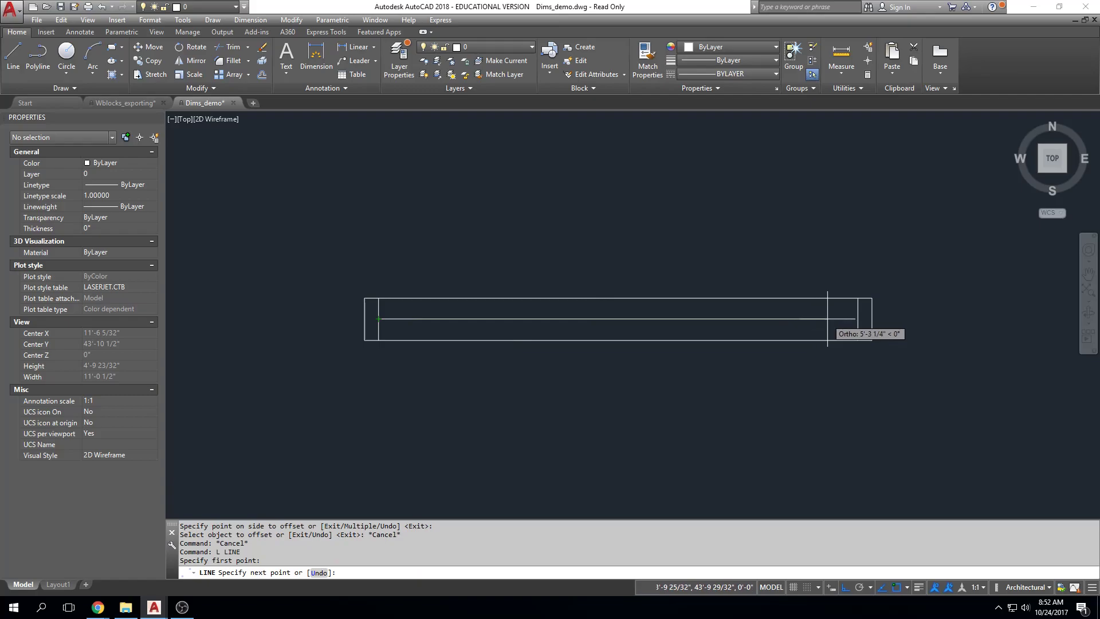
click(858, 319)
key(Escape)
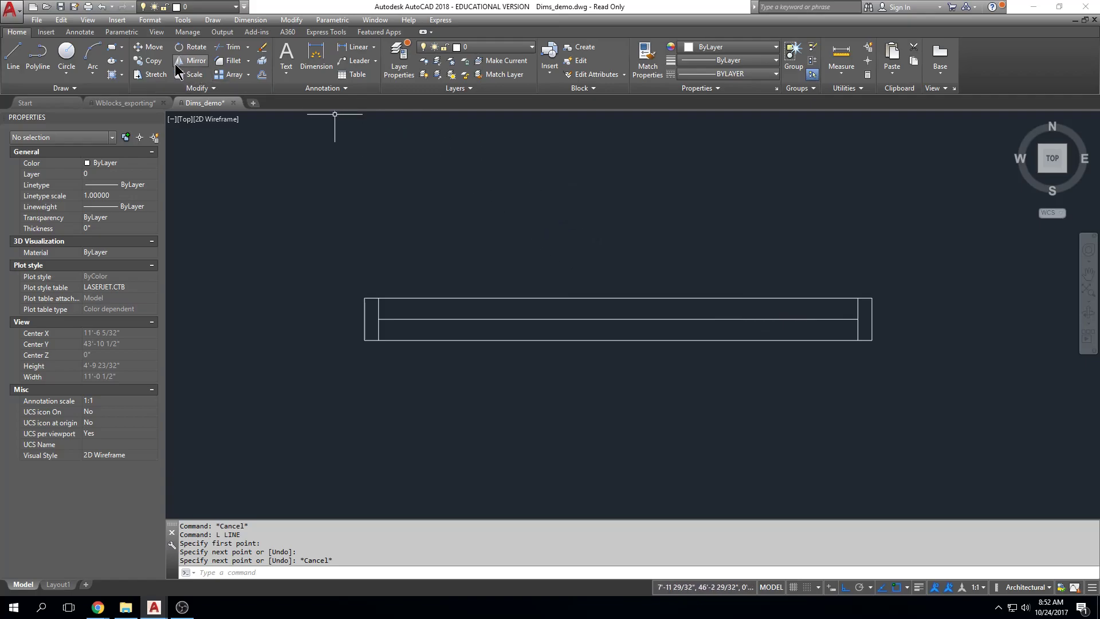
Step: Draw a five-sided polygon inscribed in a 6" radius circle, centered on the midpoint of the rectangle's upper edge
scroll(773, 318, down, 4)
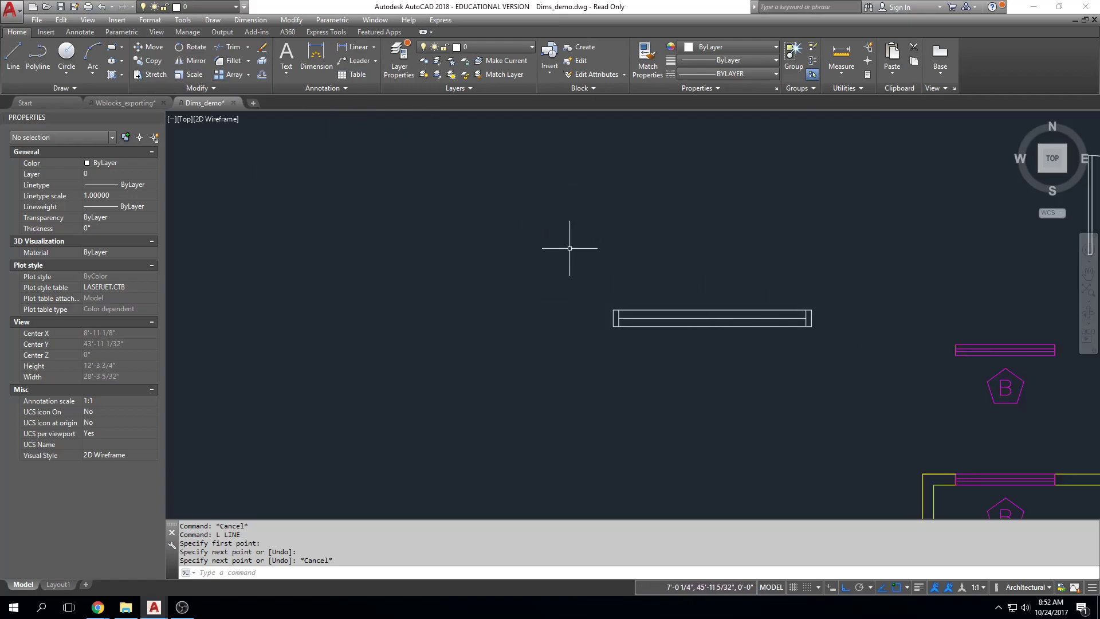
scroll(536, 277, up, 4)
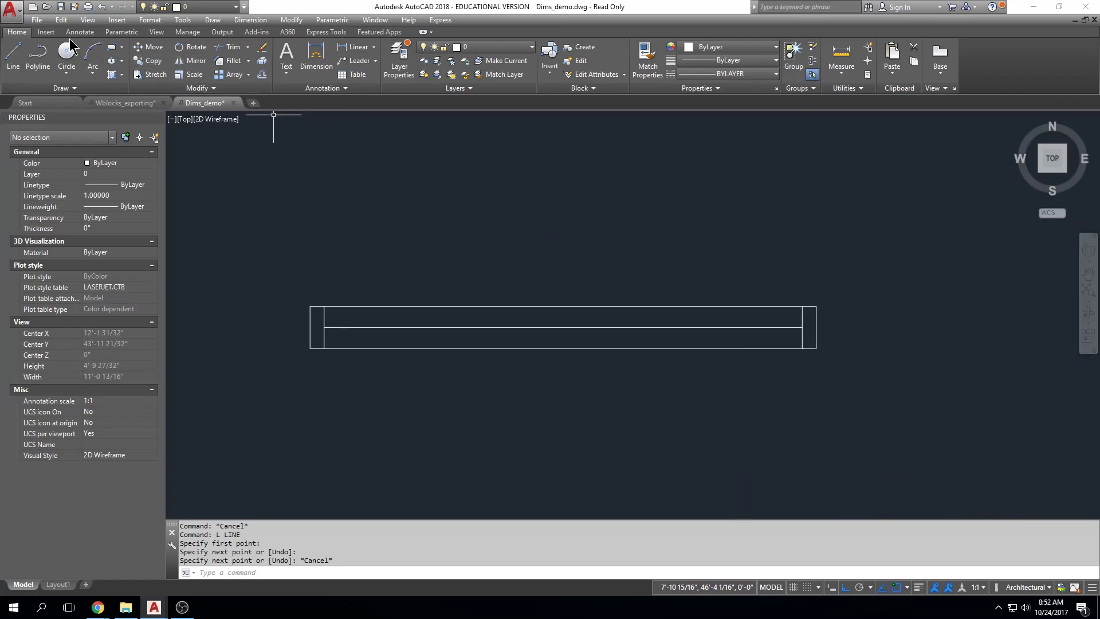
click(121, 47)
click(132, 87)
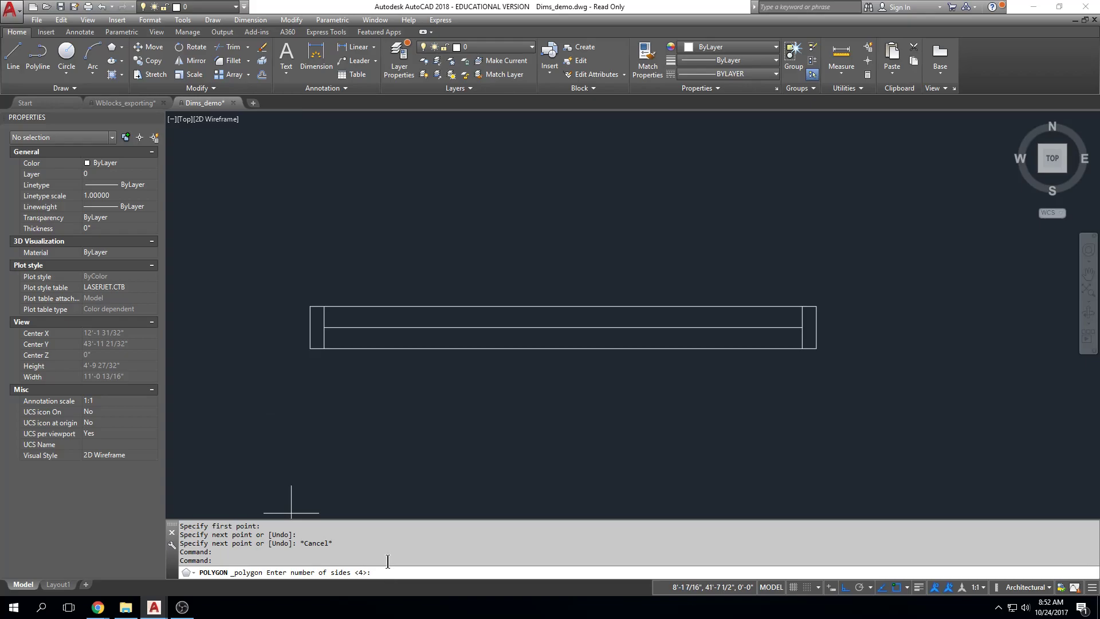
key(Return)
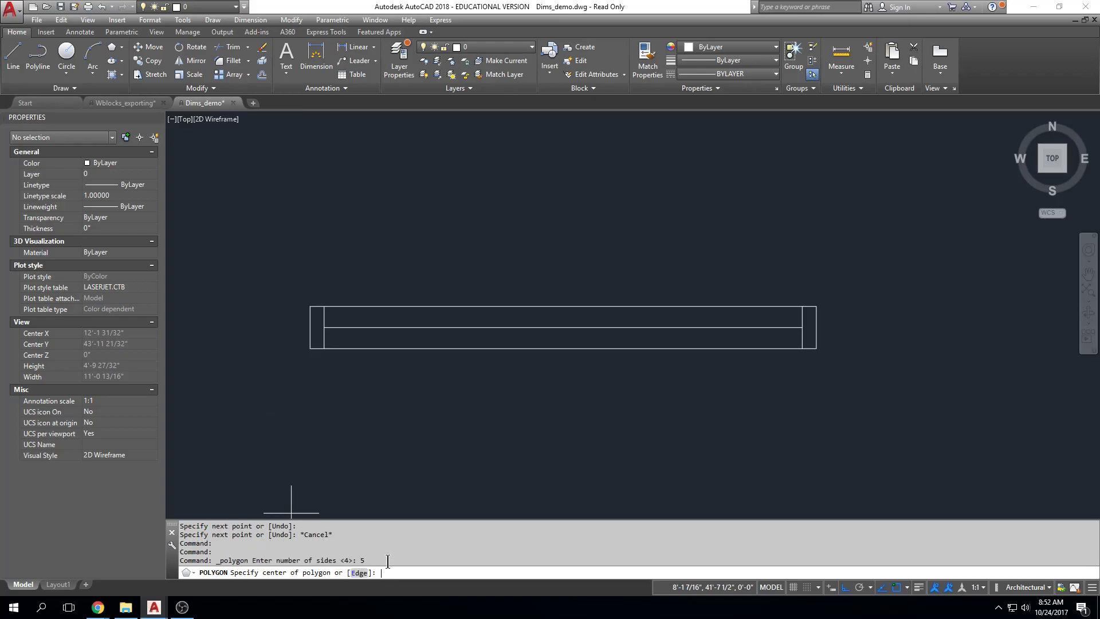
click(563, 307)
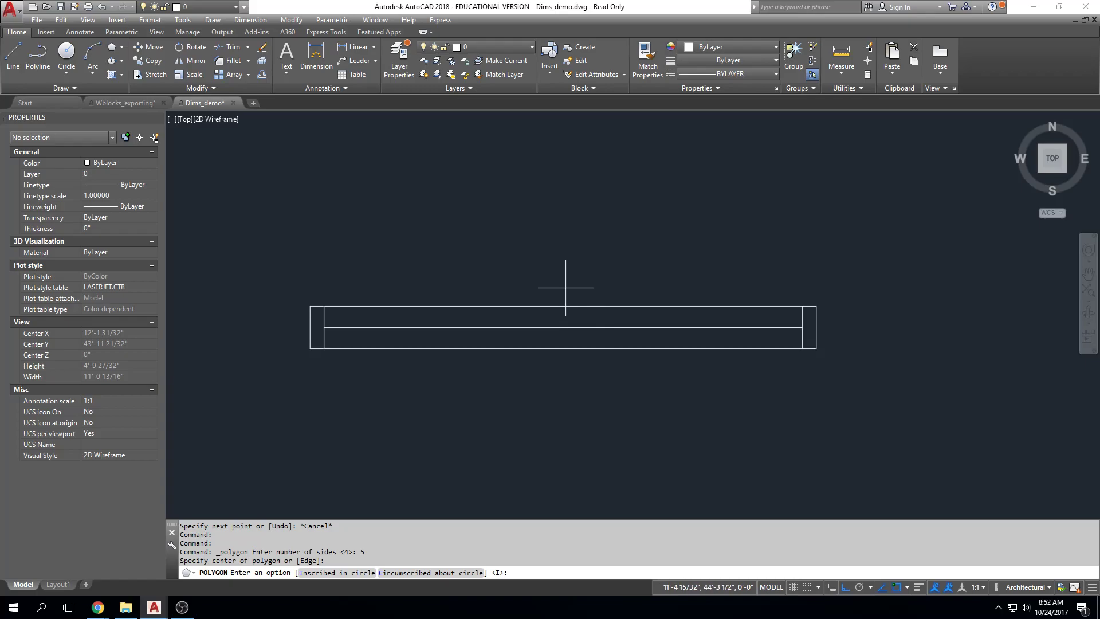
key(Return)
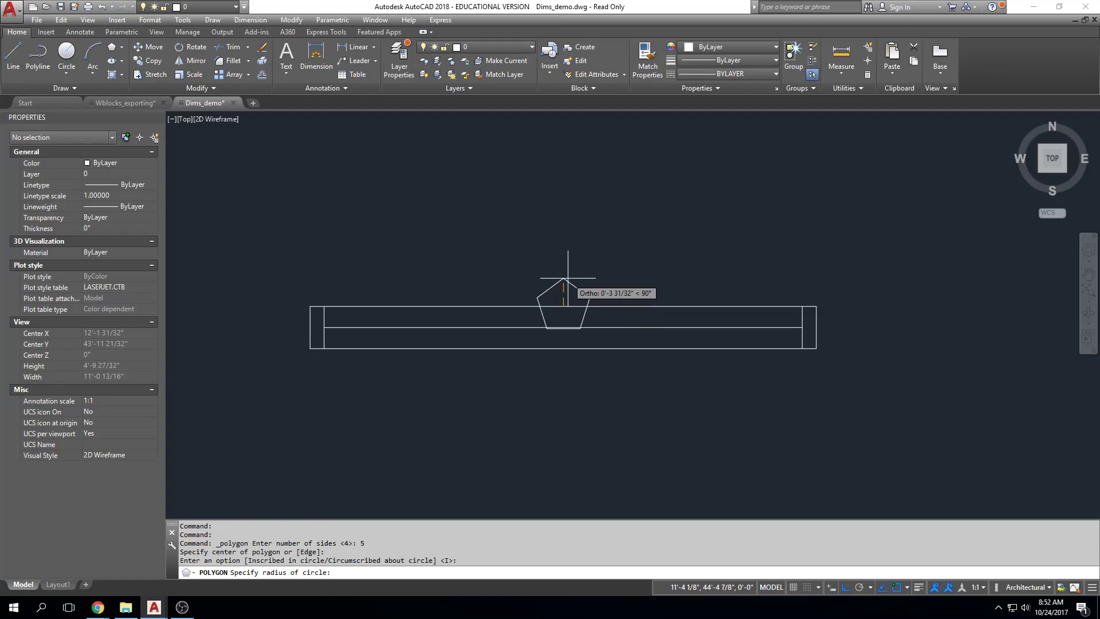
text(6)
key(Return)
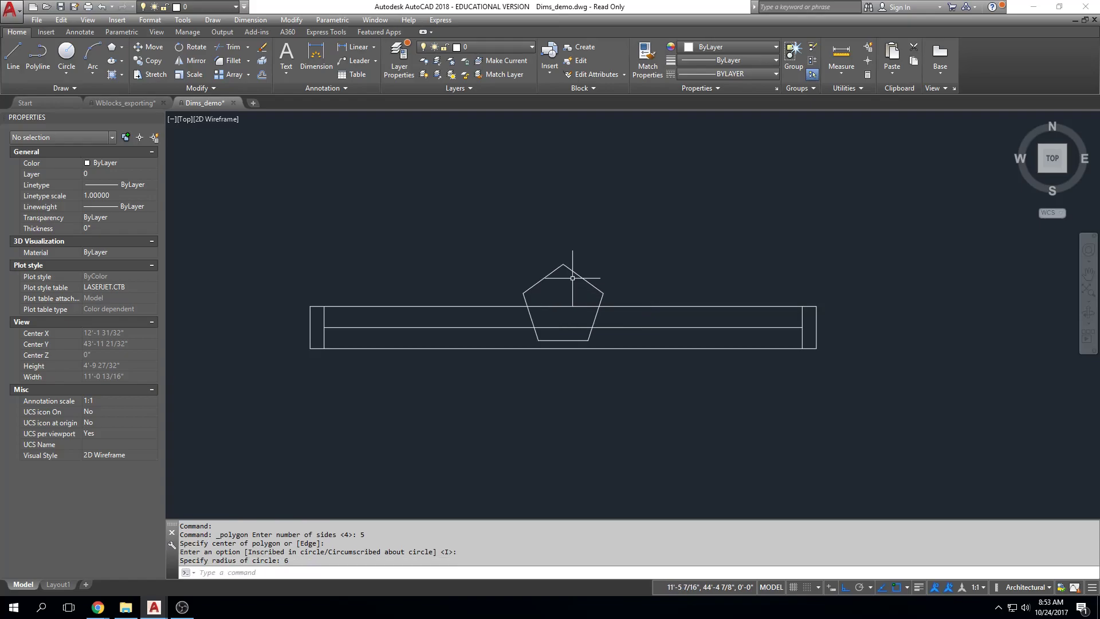
Step: Move the pentagon straight up with ortho so it sits just above the window rectangle
click(553, 275)
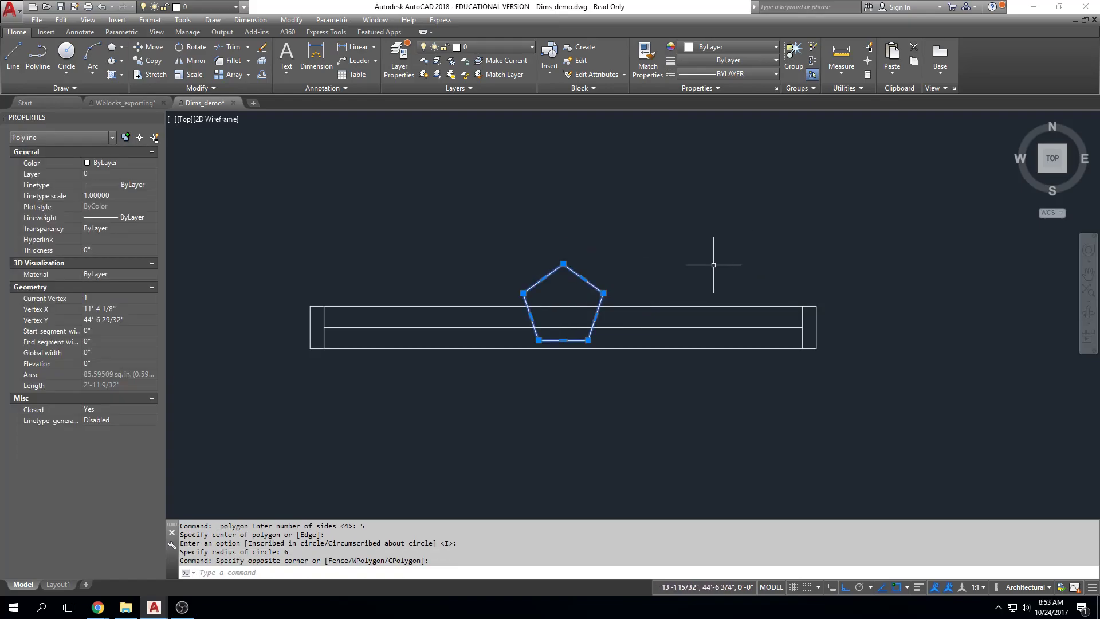
text(m)
key(Return)
click(677, 283)
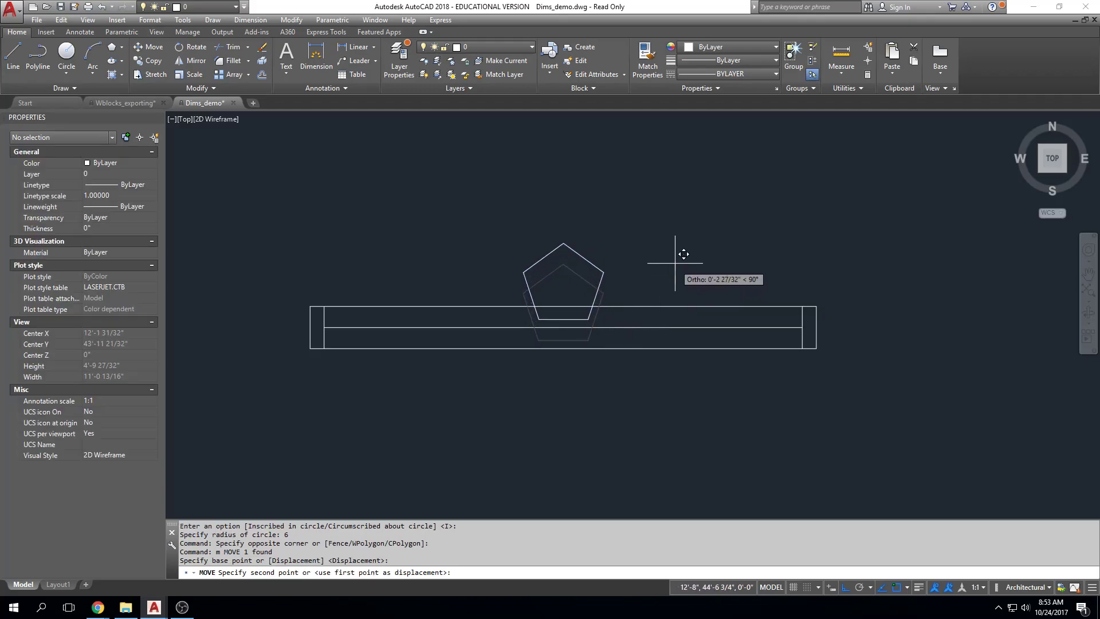
key(Escape)
scroll(734, 273, down, 3)
mouse_move(890, 303)
middle_down()
mouse_move(836, 342)
mouse_move(718, 337)
middle_up()
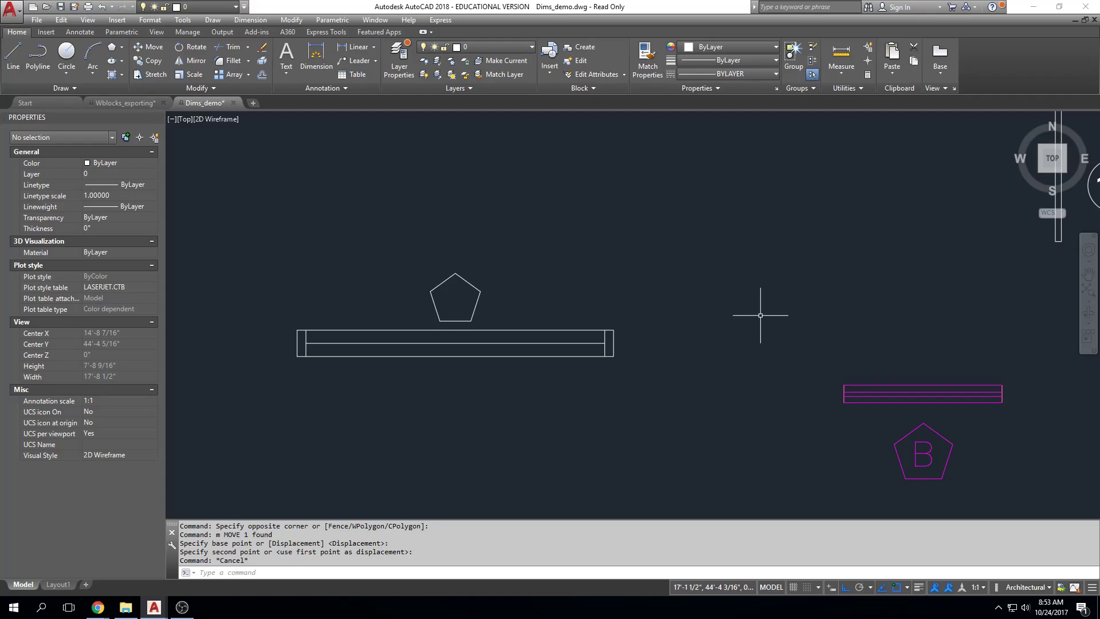
Step: Move the pentagon from its lower corner, using the From snap at that same corner with an offset of 2
key(Escape)
scroll(460, 292, up, 4)
text(m)
key(Return)
click(552, 210)
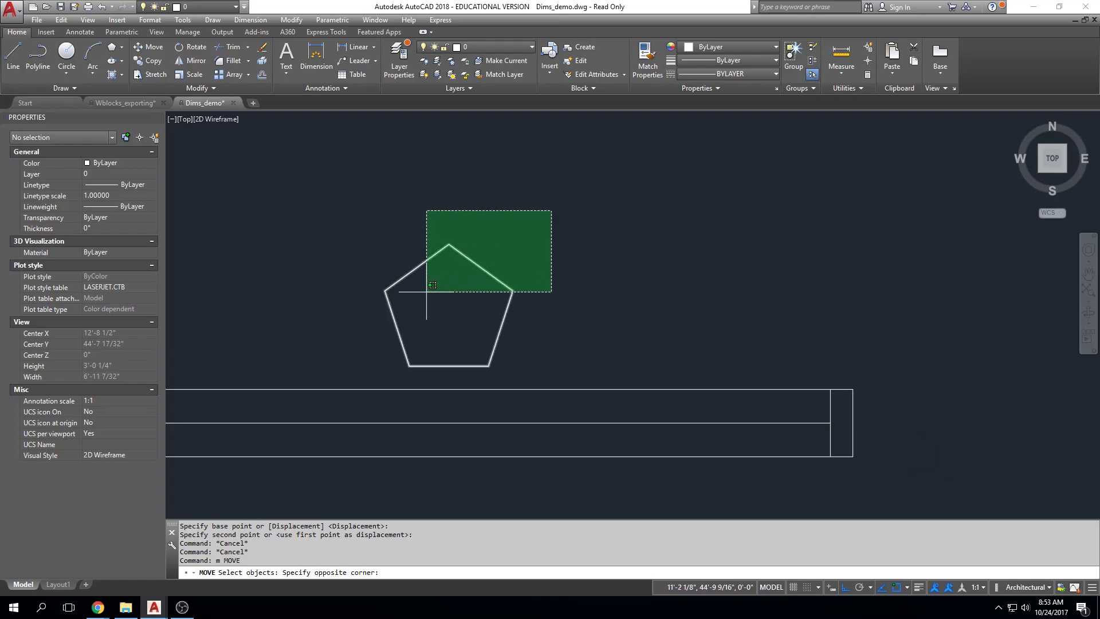
click(366, 379)
key(Return)
click(489, 366)
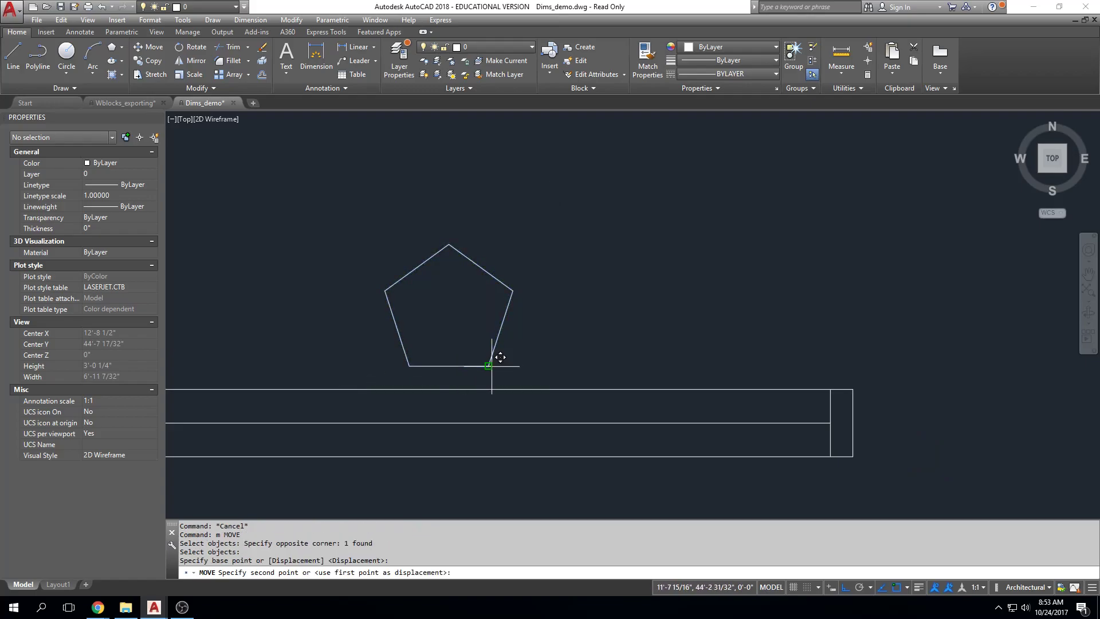
shift+right_click(491, 368)
key(f)
click(489, 366)
text(2)
key(Return)
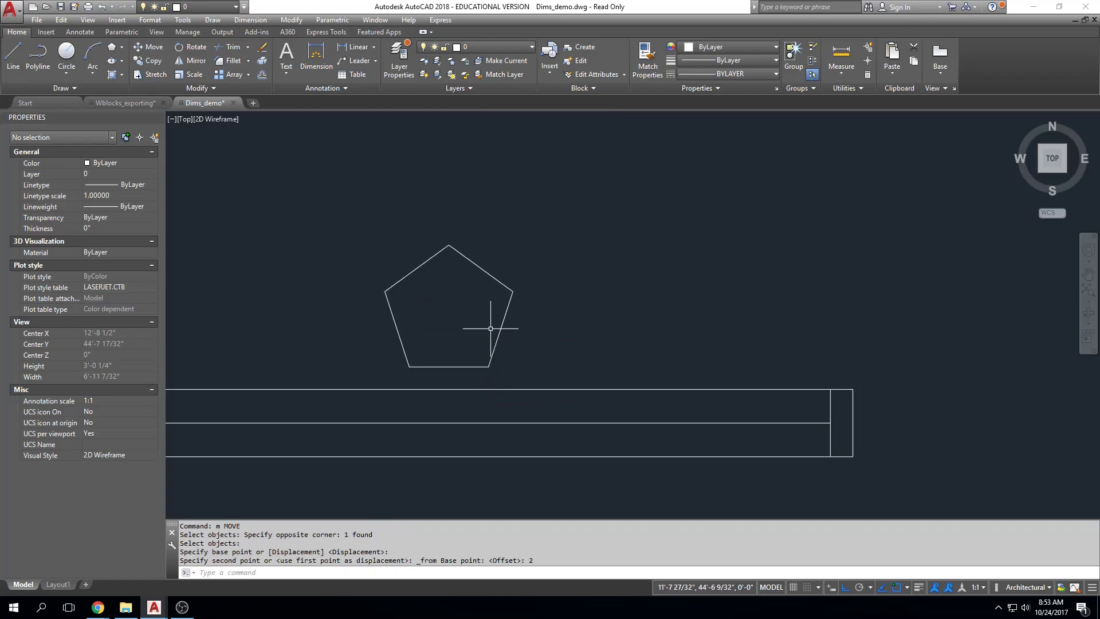
Step: Draw a vertical line inside the pentagon from its apex down to the midpoint of its base
scroll(633, 277, down, 4)
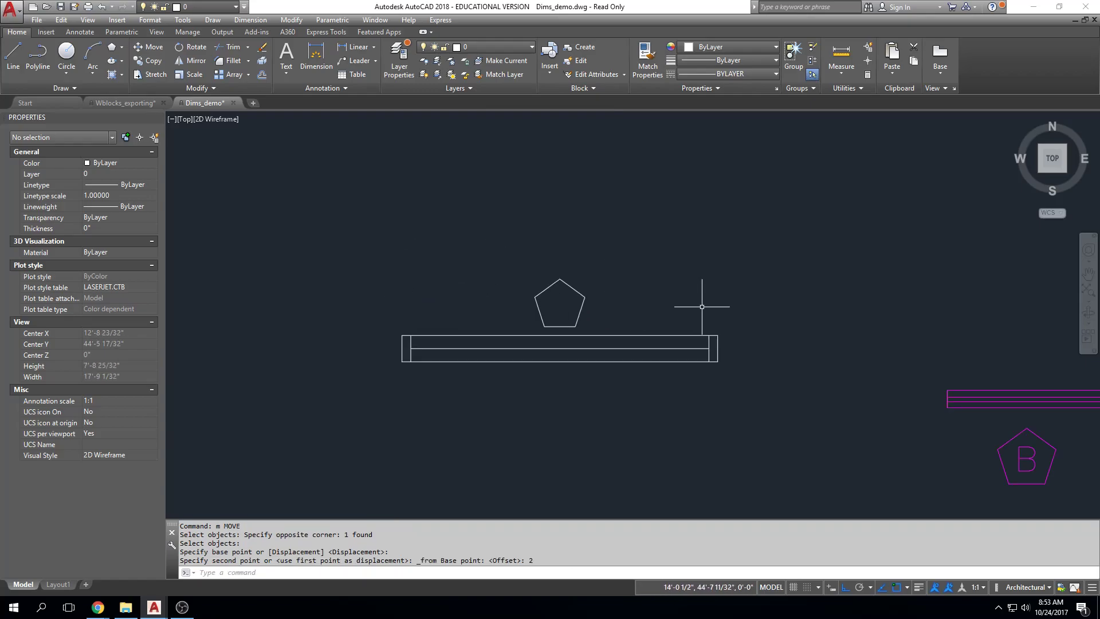
middle_drag(646, 310, 562, 309)
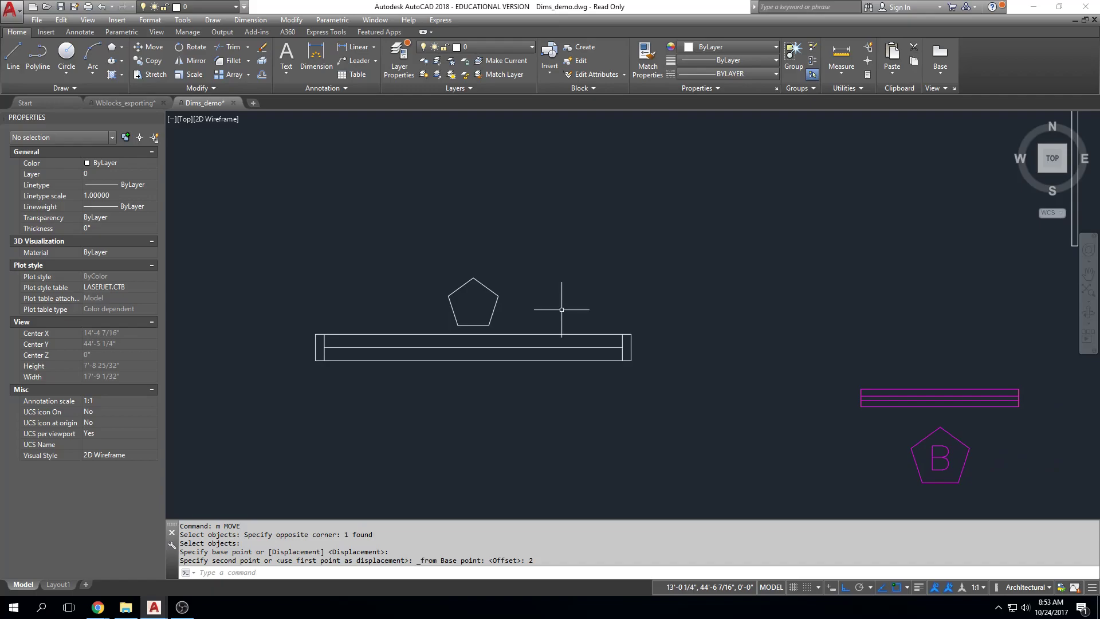
key(Escape)
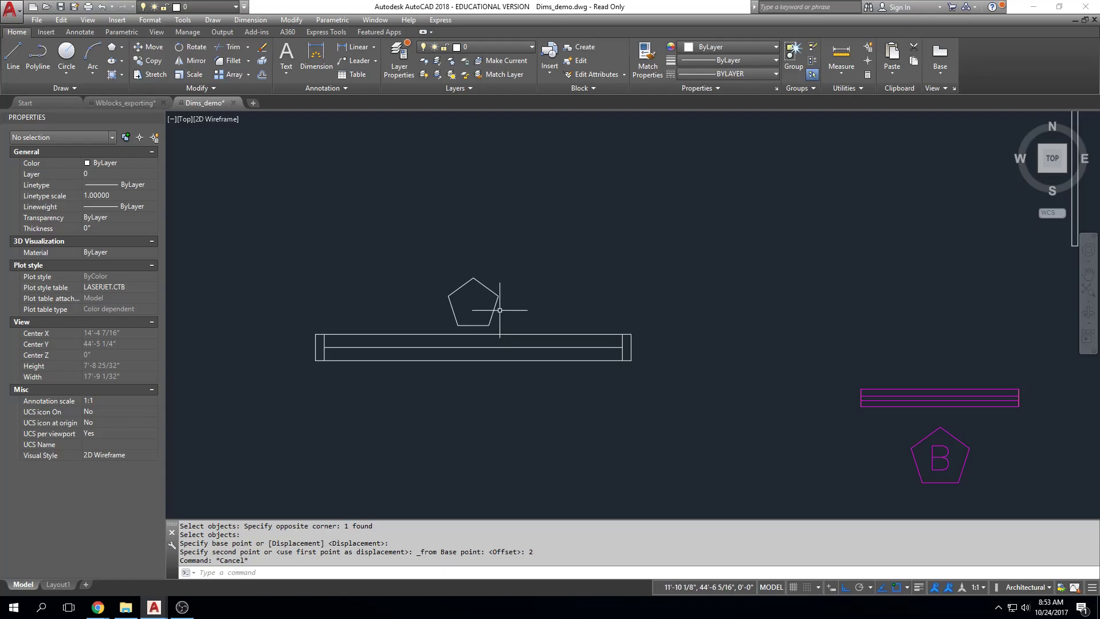
text(l)
key(Return)
click(473, 277)
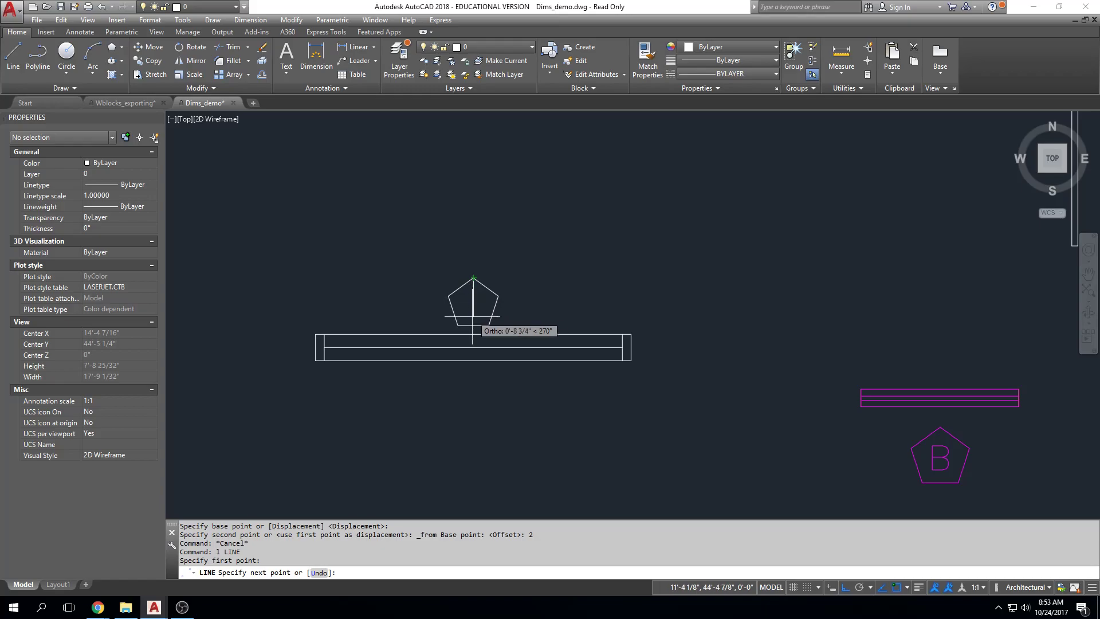
key(Escape)
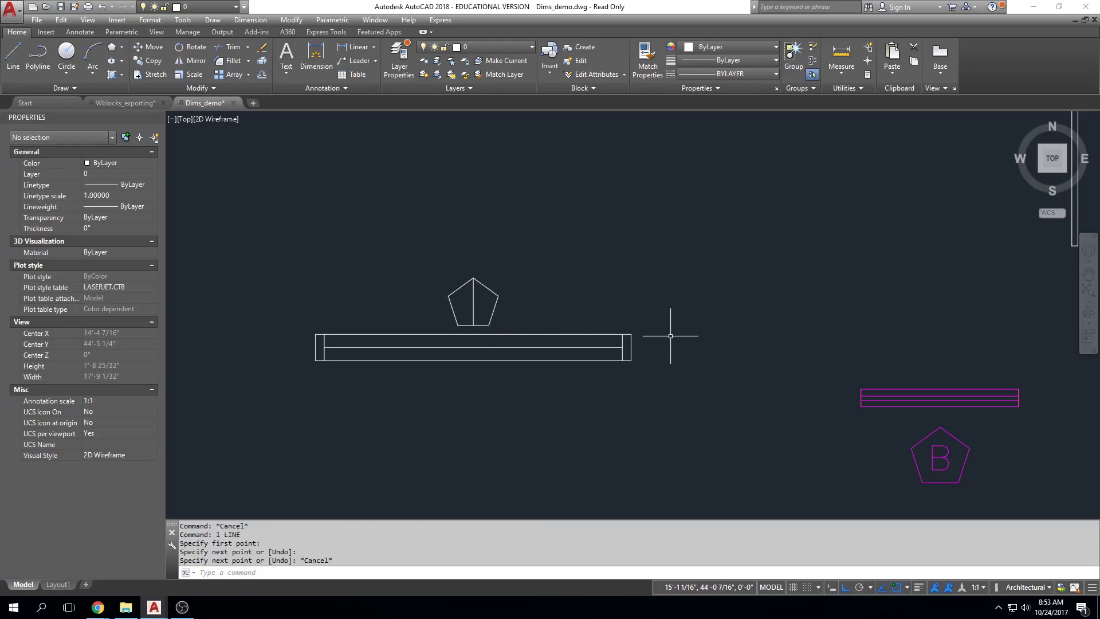
scroll(701, 285, down, 2)
middle_drag(703, 285, 531, 289)
middle_drag(841, 251, 715, 272)
middle_drag(841, 270, 604, 275)
click(930, 193)
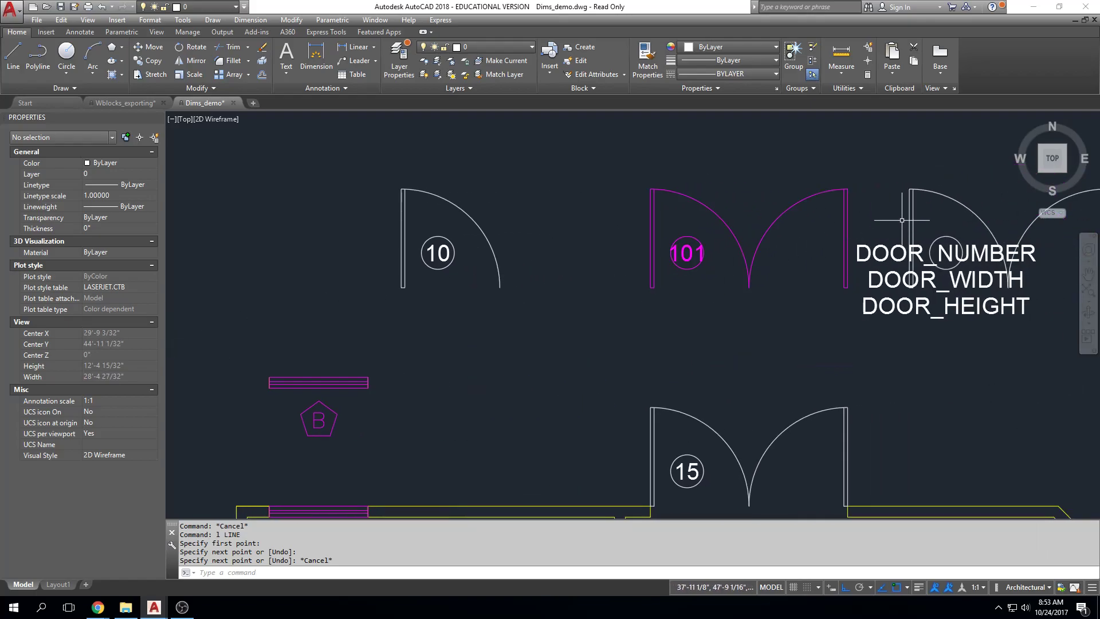
click(877, 320)
middle_drag(877, 320, 818, 322)
text(m)
key(Return)
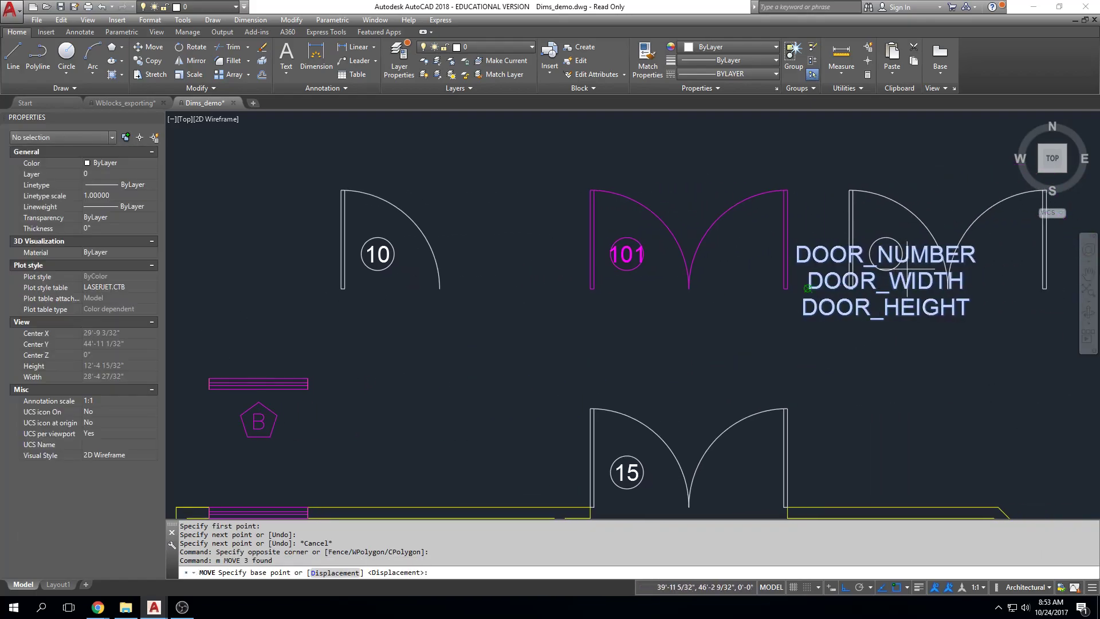
click(887, 252)
scroll(743, 301, down, 1)
scroll(743, 301, down, 2)
middle_drag(522, 312, 700, 315)
scroll(583, 312, up, 8)
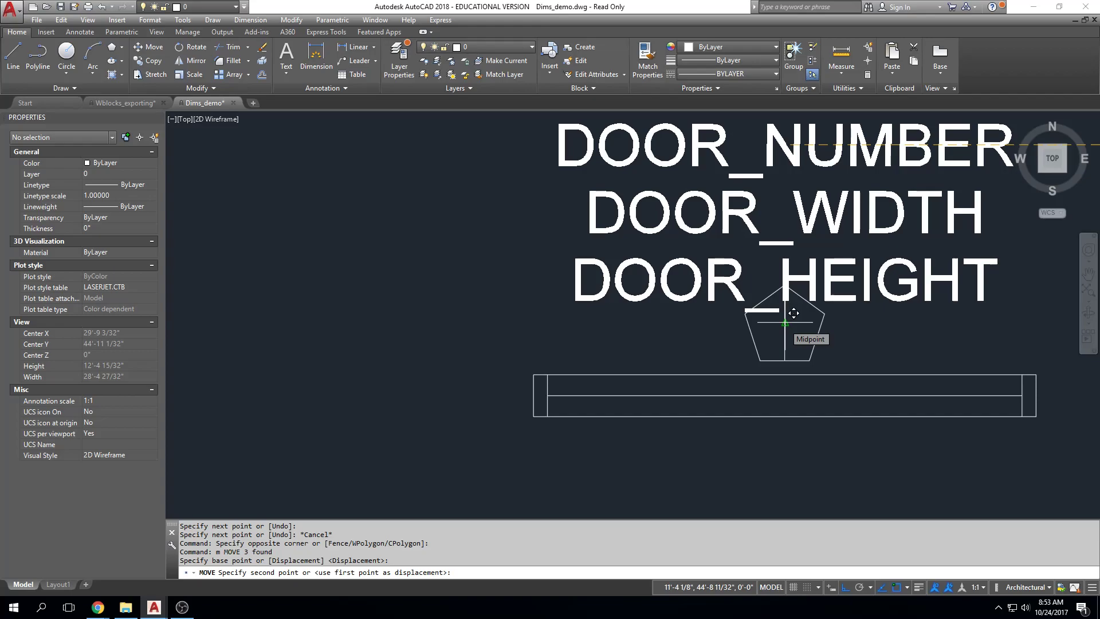
key(Escape)
key(Escape)
Step: Start a new attribute definition with Invisible mode turned off and Lock position left unchecked
mouse_move(927, 321)
middle_down()
mouse_move(850, 322)
mouse_move(746, 246)
mouse_move(767, 260)
middle_up()
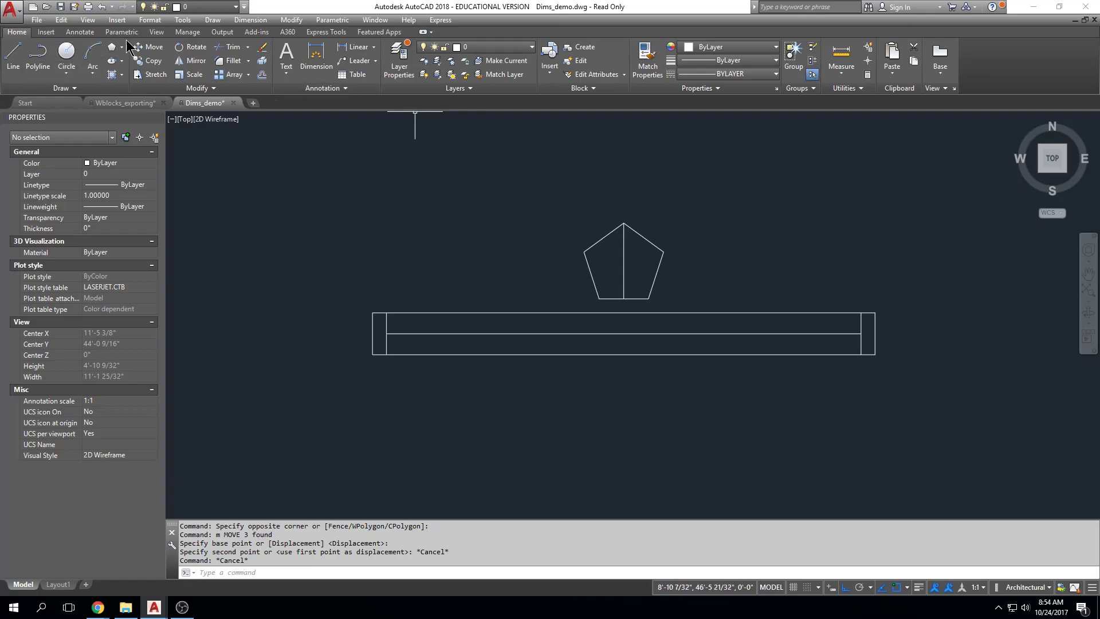
click(47, 33)
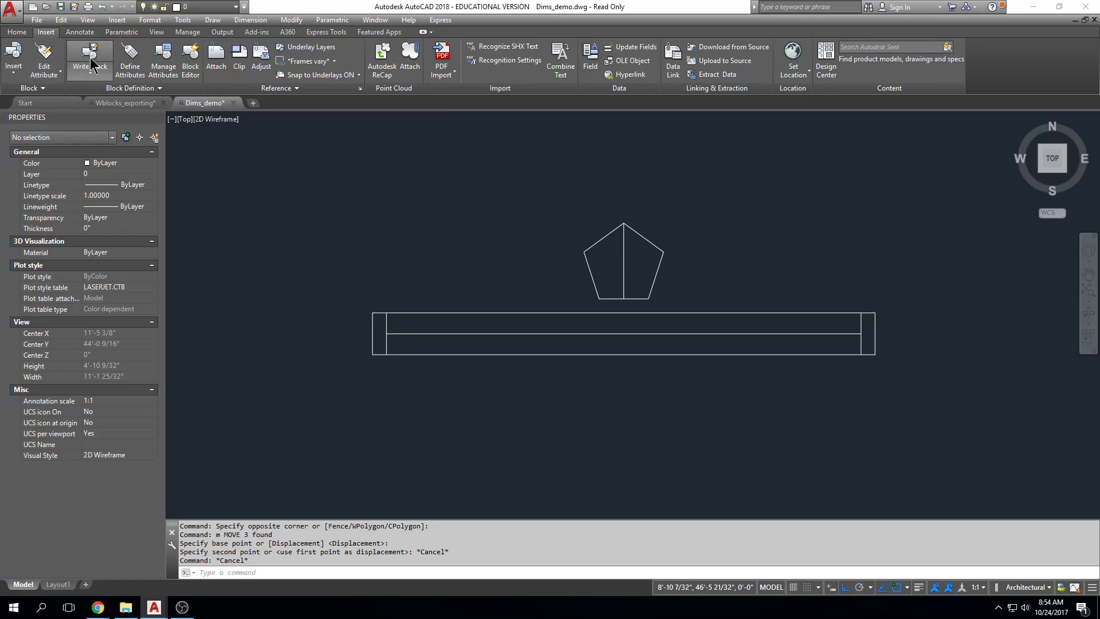
click(131, 69)
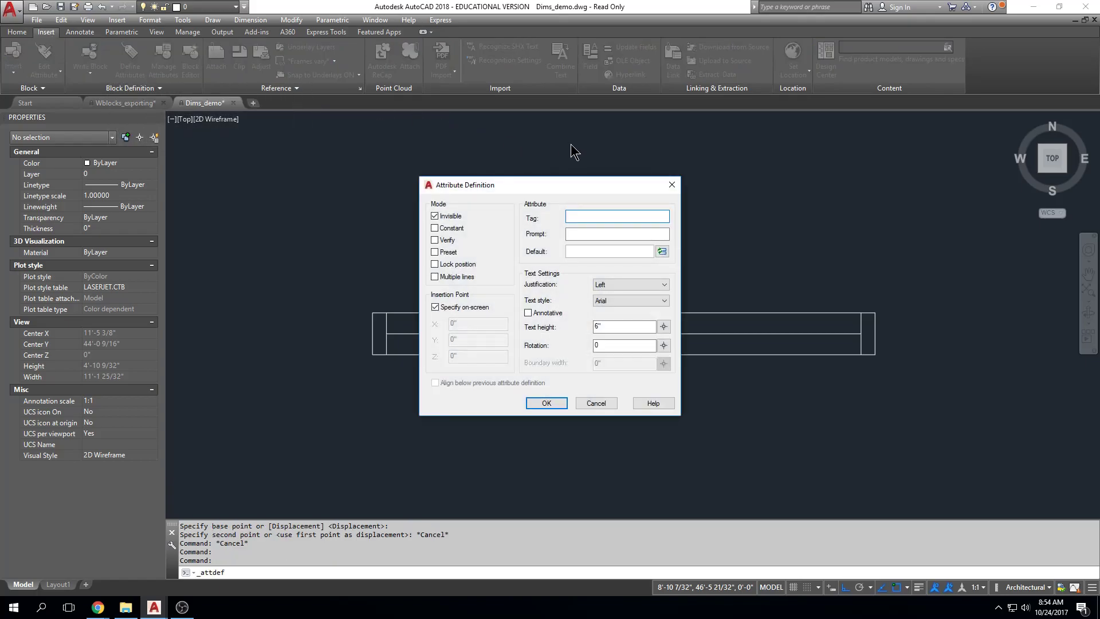
drag(551, 178, 859, 188)
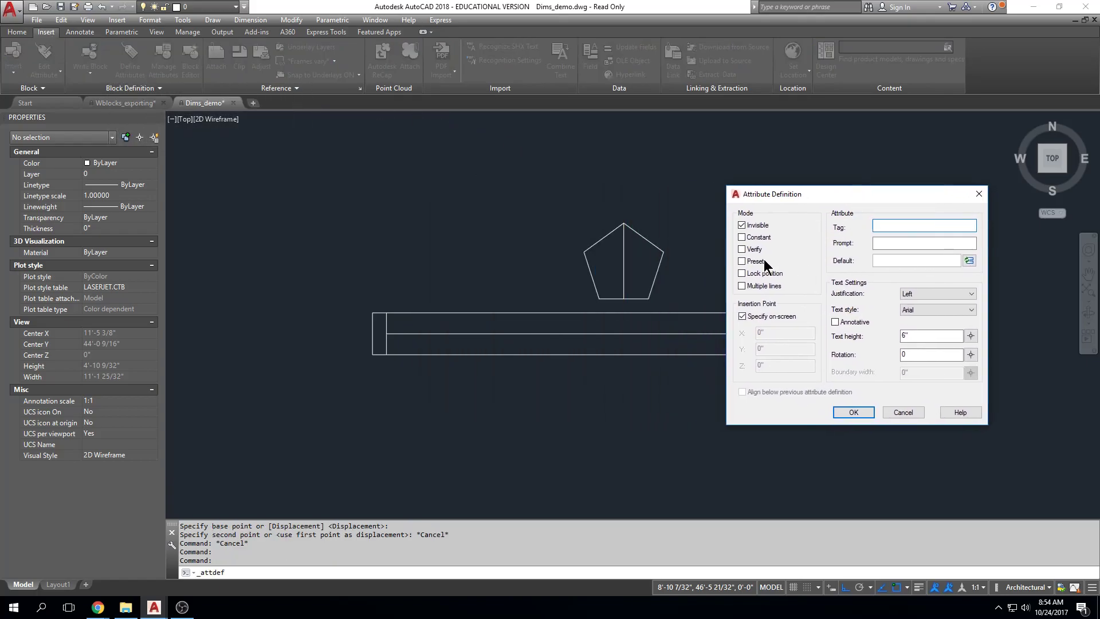
click(742, 225)
click(744, 274)
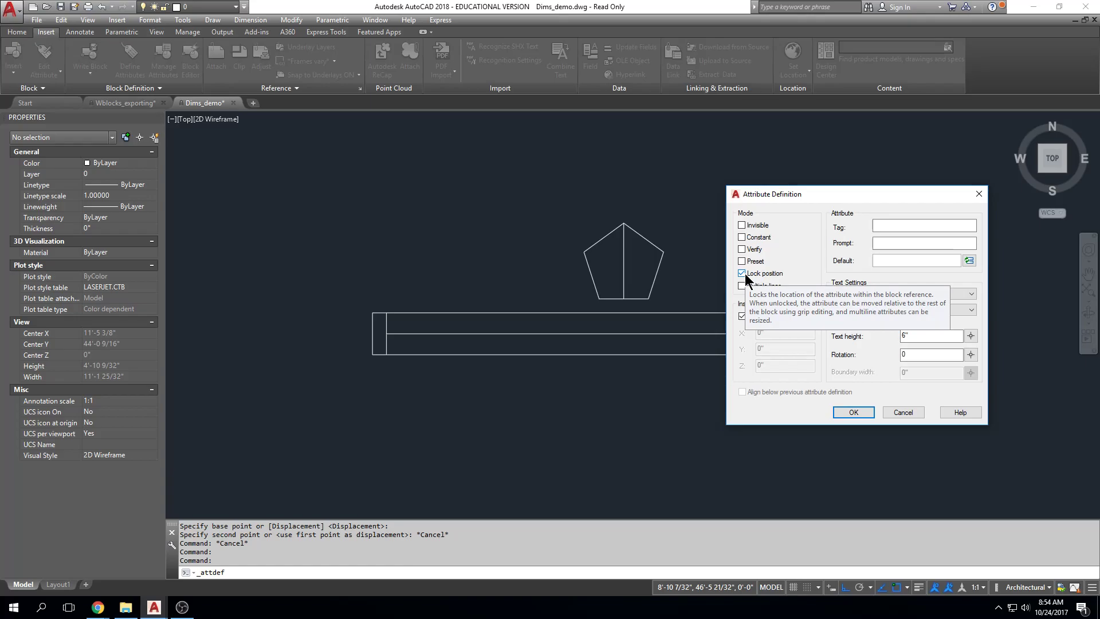
click(744, 273)
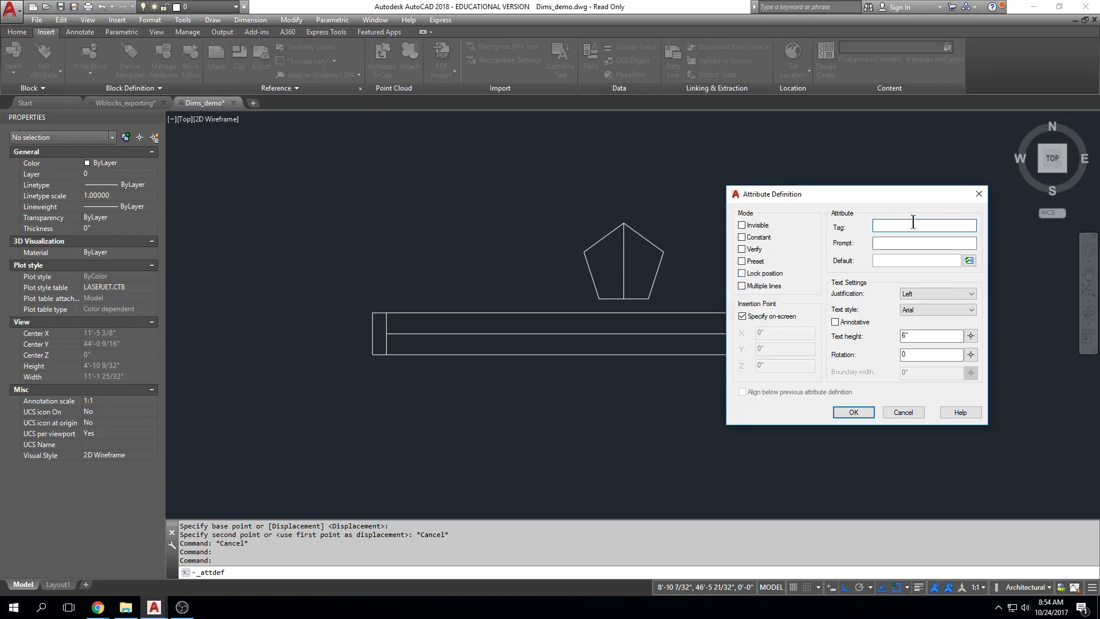
Step: Try placing a middle-left WINDOW_TAG attribute with prompt TAG and default A at the midpoint of the pentagon's vertical line, and undo it
text(WINDOW_TAG)
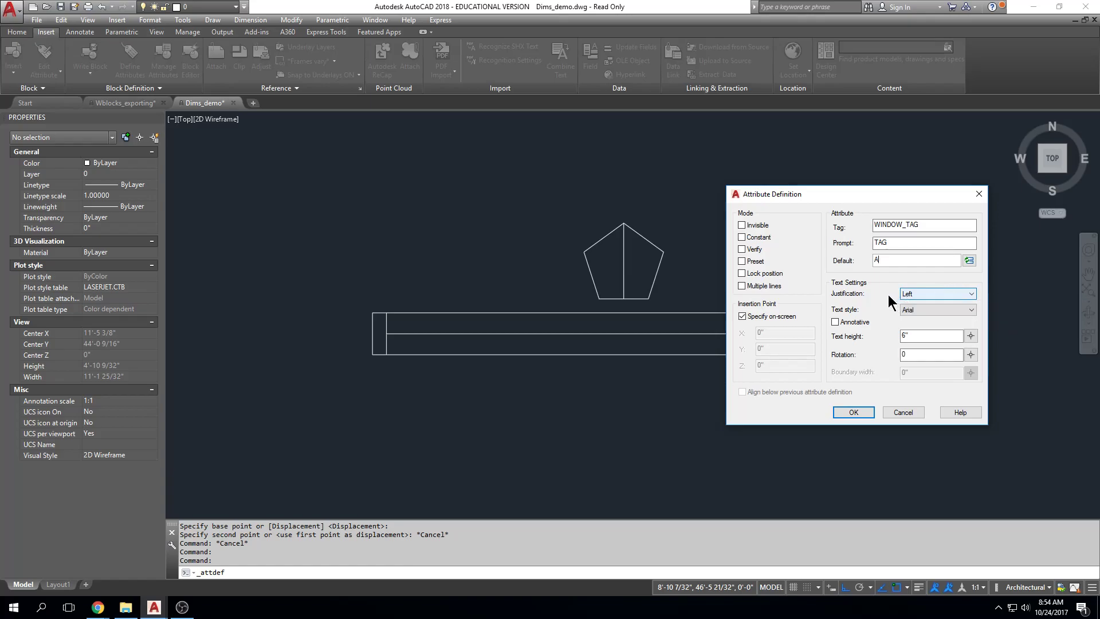
click(954, 290)
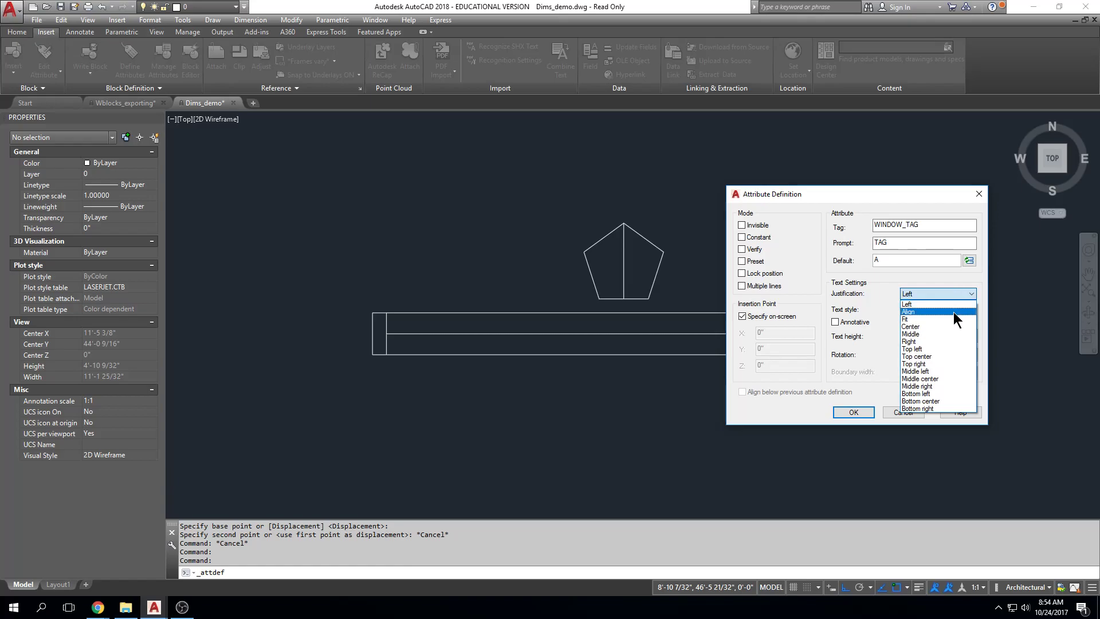
click(957, 371)
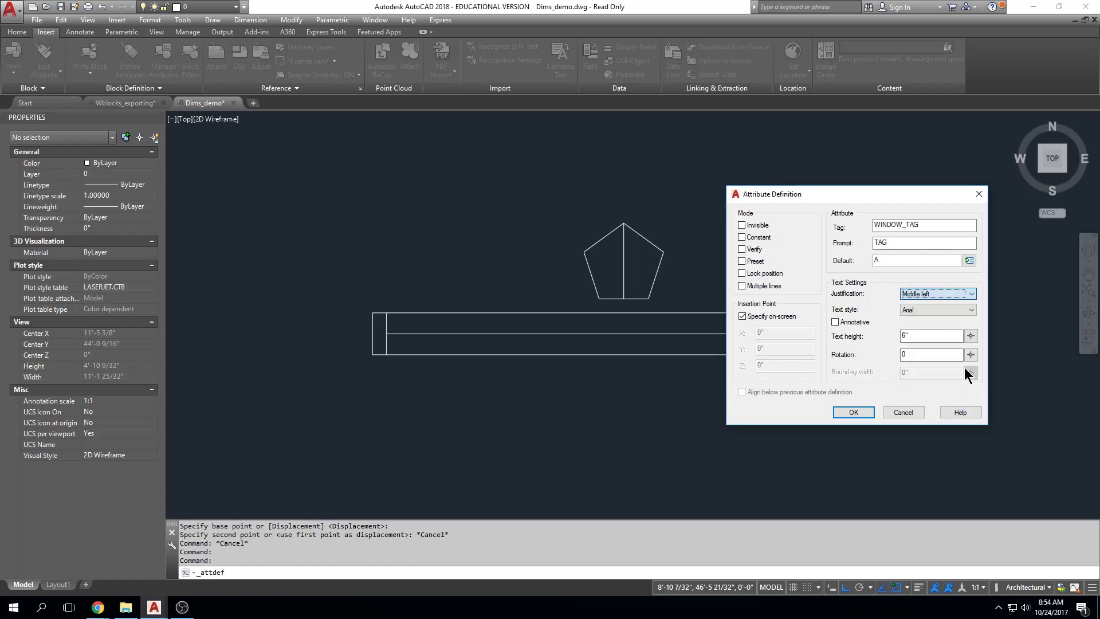
double_click(904, 336)
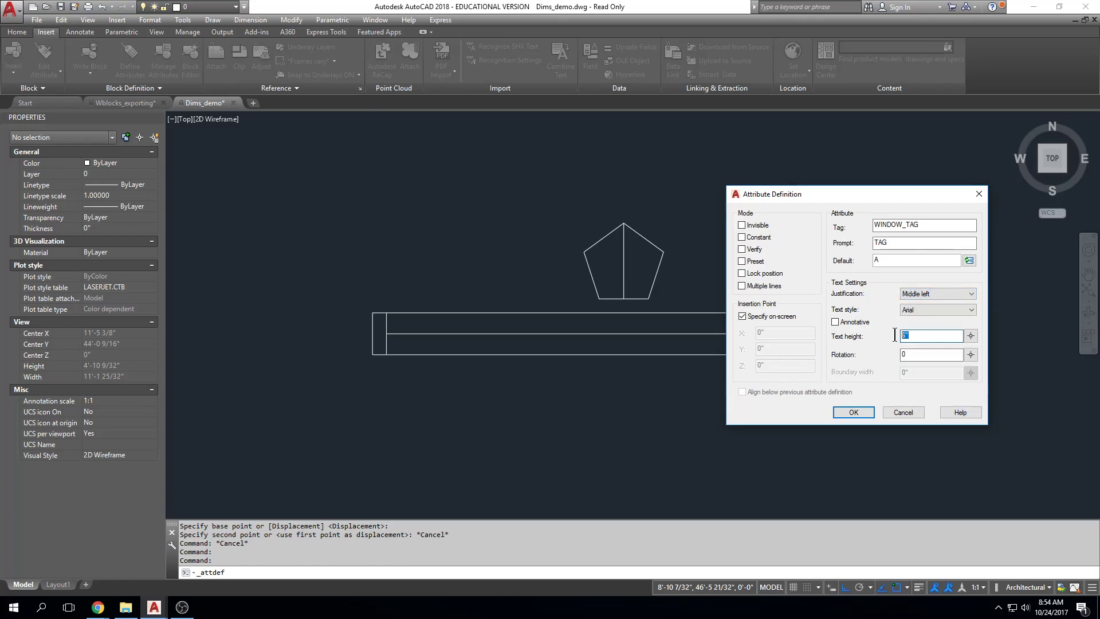
click(854, 412)
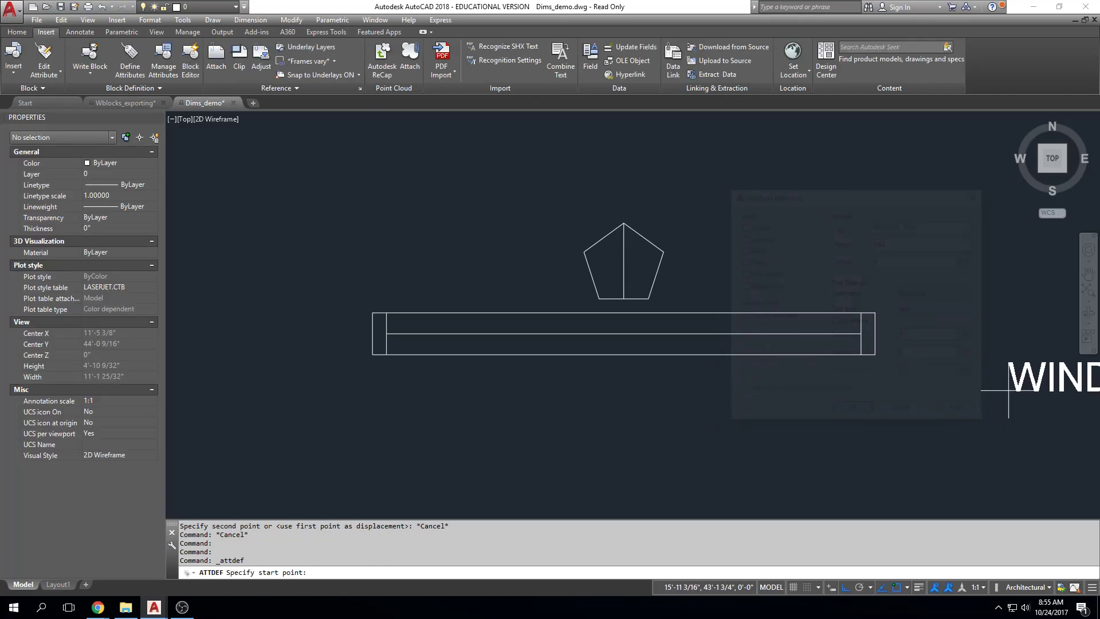
click(624, 261)
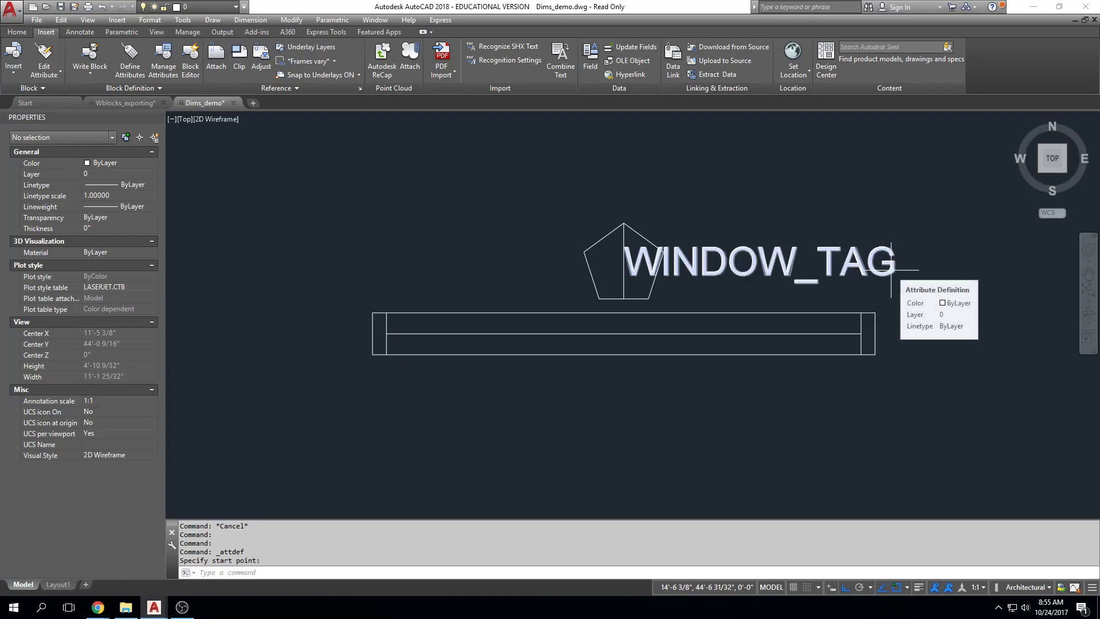
text(u)
key(Return)
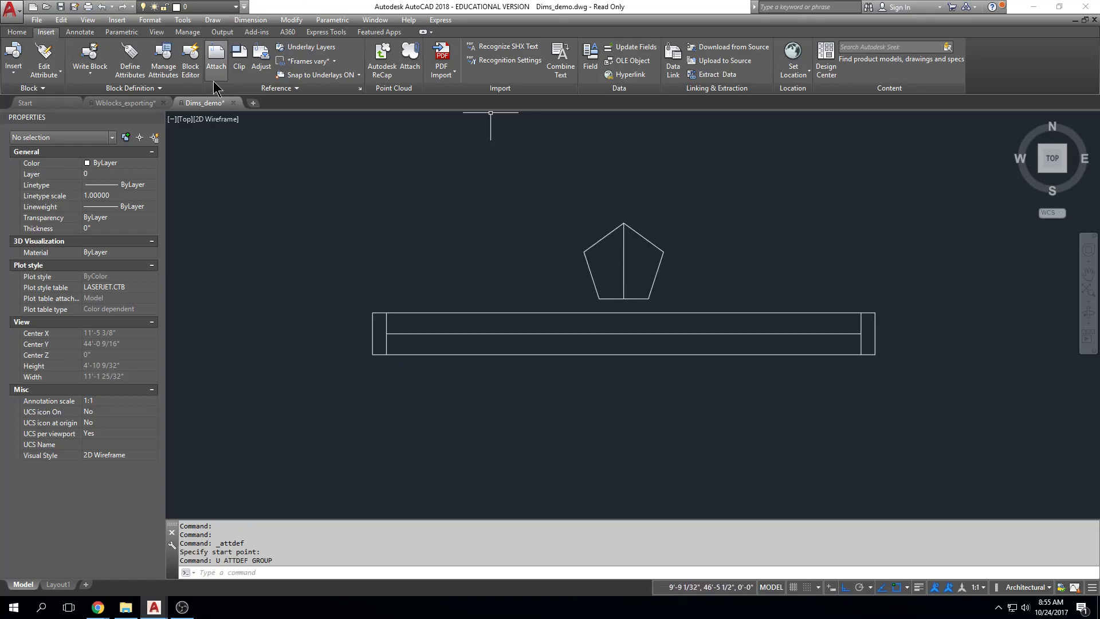
Step: Define attribute WINDOW_TAG with prompt WINDOW, default A, middle center justification and text height 4, placed at the midpoint of the pentagon's vertical line
click(130, 60)
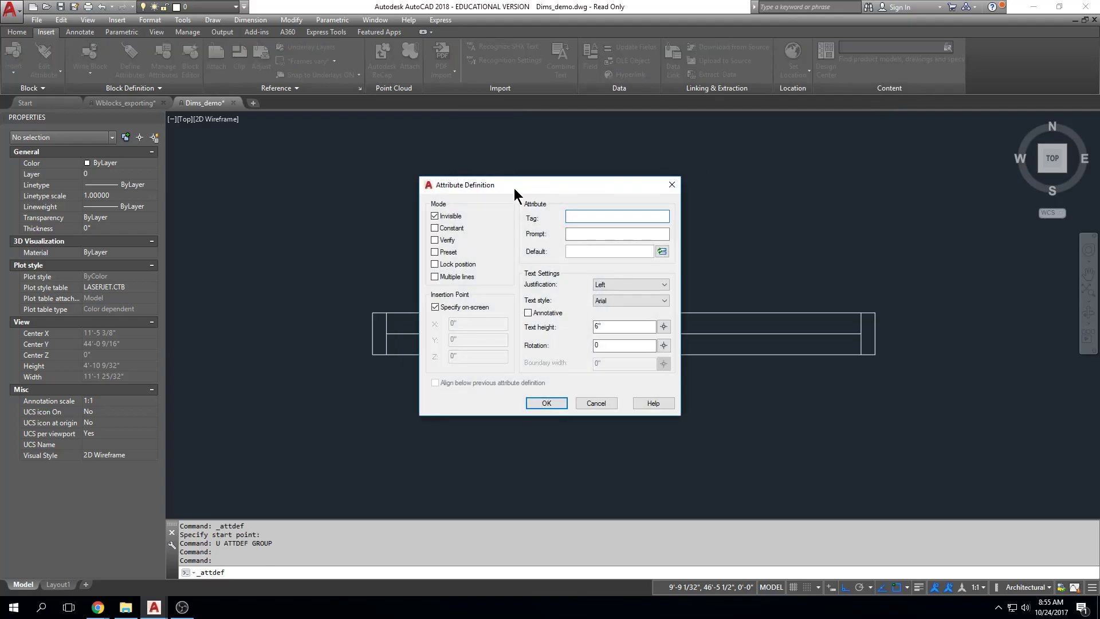
text(WINDOW)
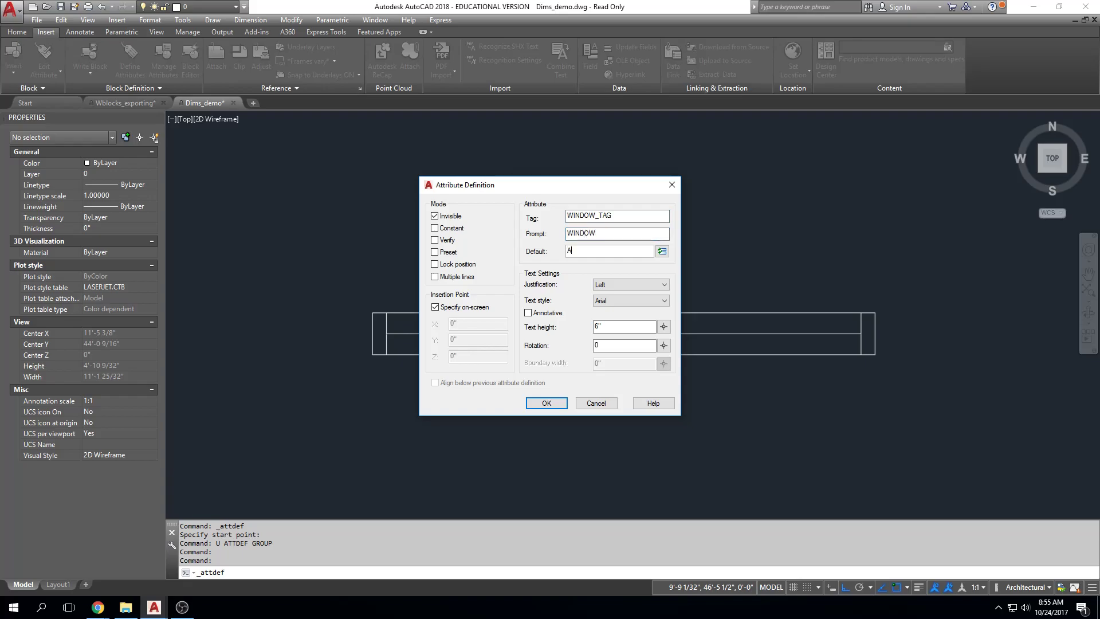
click(665, 285)
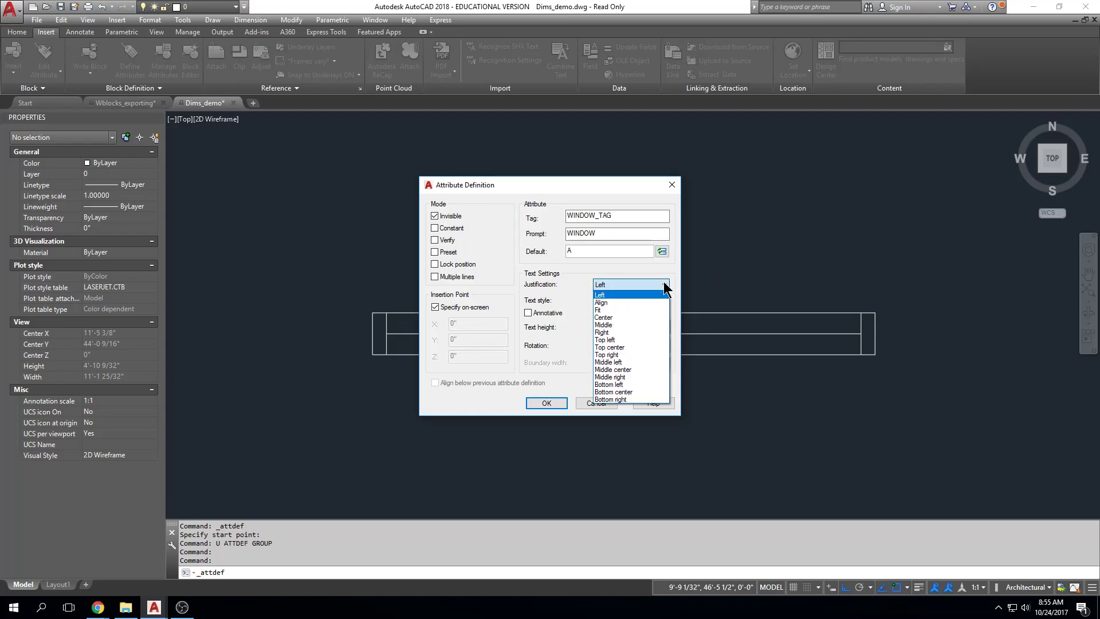
click(645, 369)
double_click(615, 326)
text(4)
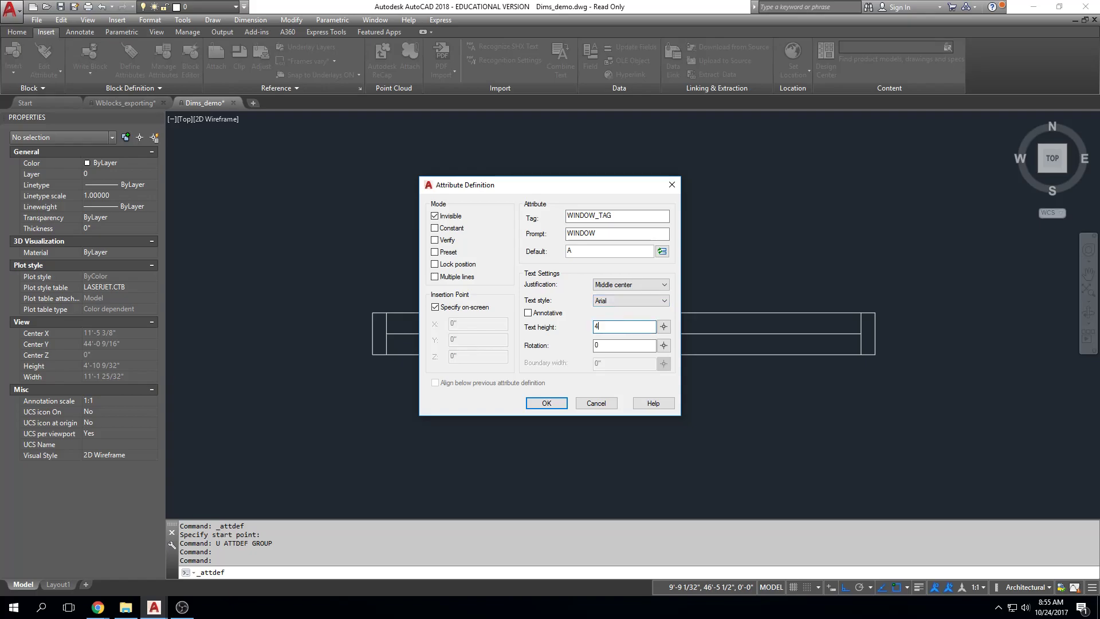
click(546, 404)
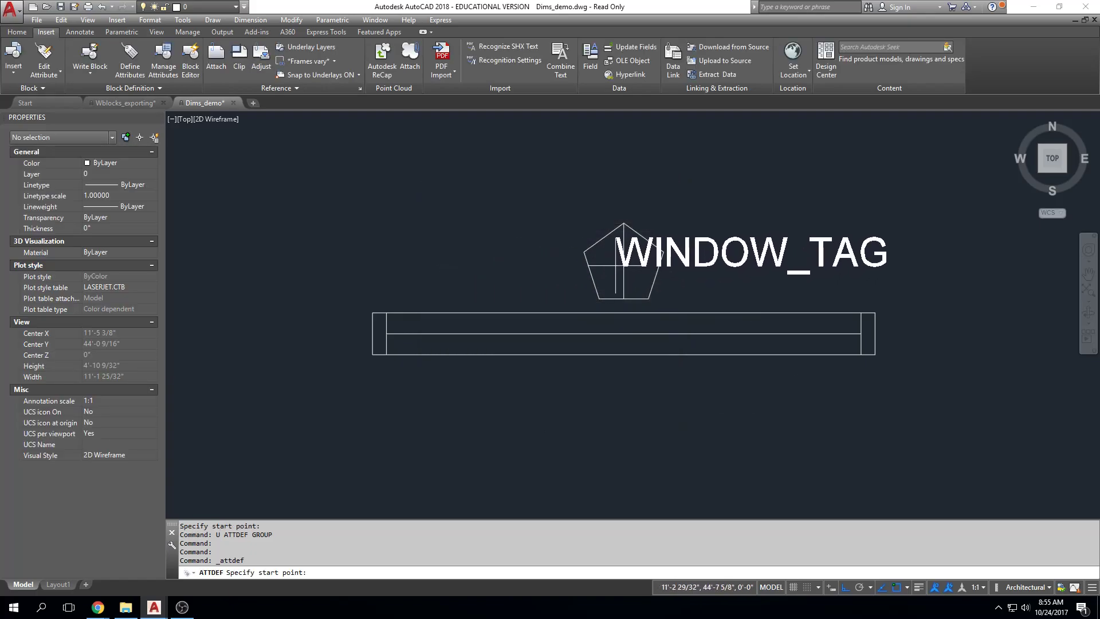
click(624, 261)
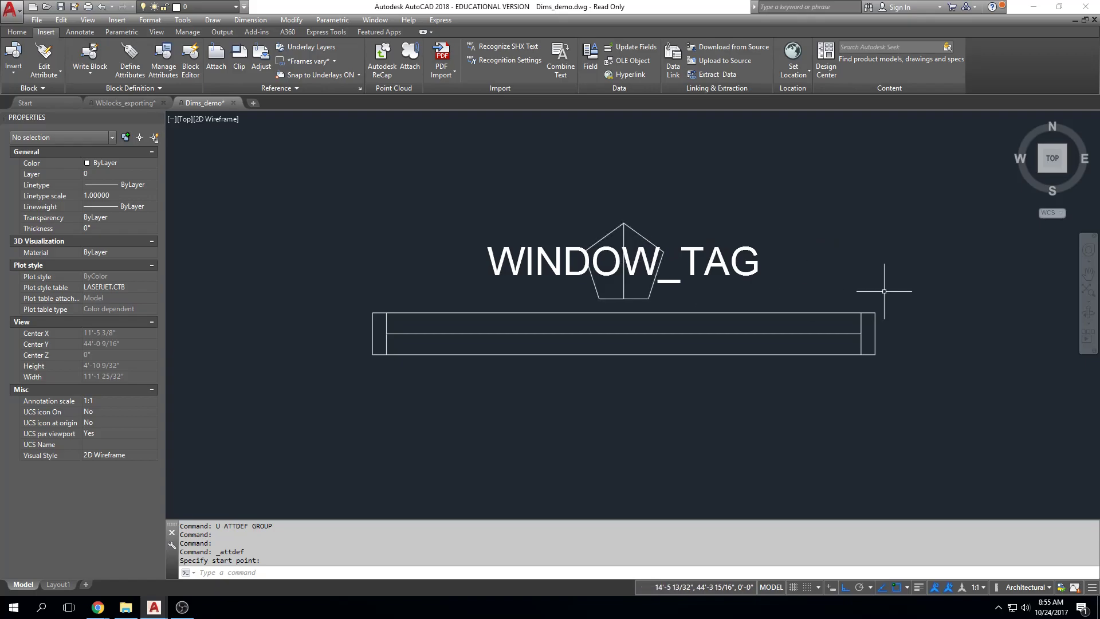
Step: Delete the vertical construction line inside the pentagon
scroll(629, 235, up, 4)
key(Escape)
click(615, 298)
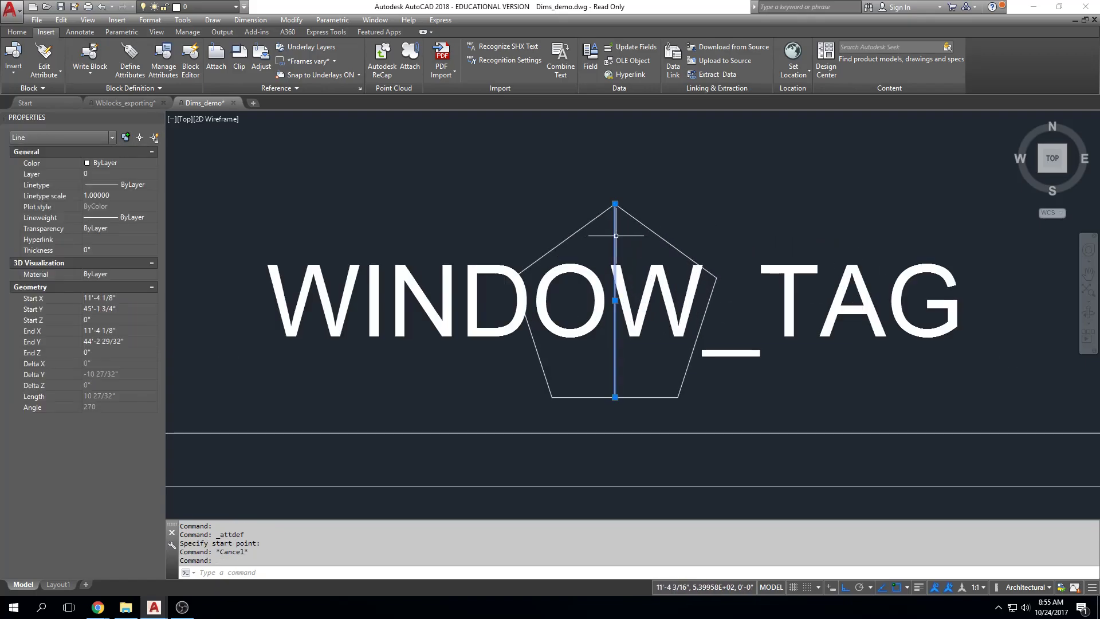
key(Delete)
scroll(695, 255, down, 4)
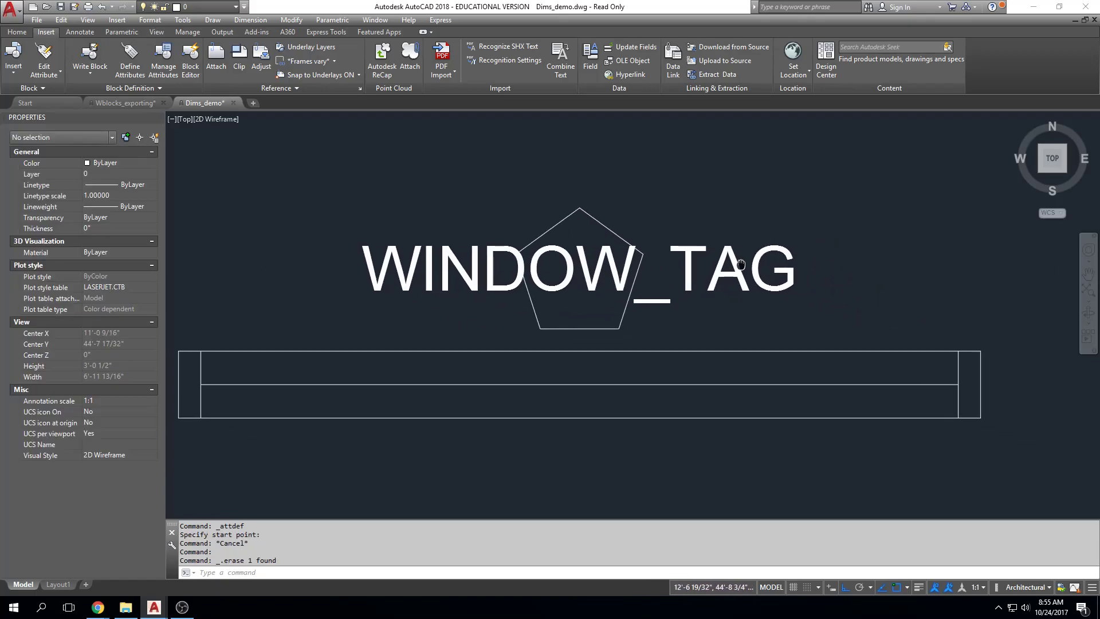
Step: Define an invisible attribute WINDOW_FRAME with prompt FRAME MATERIAL and default METAL, aligned below the previous attribute definition
middle_drag(821, 234, 717, 239)
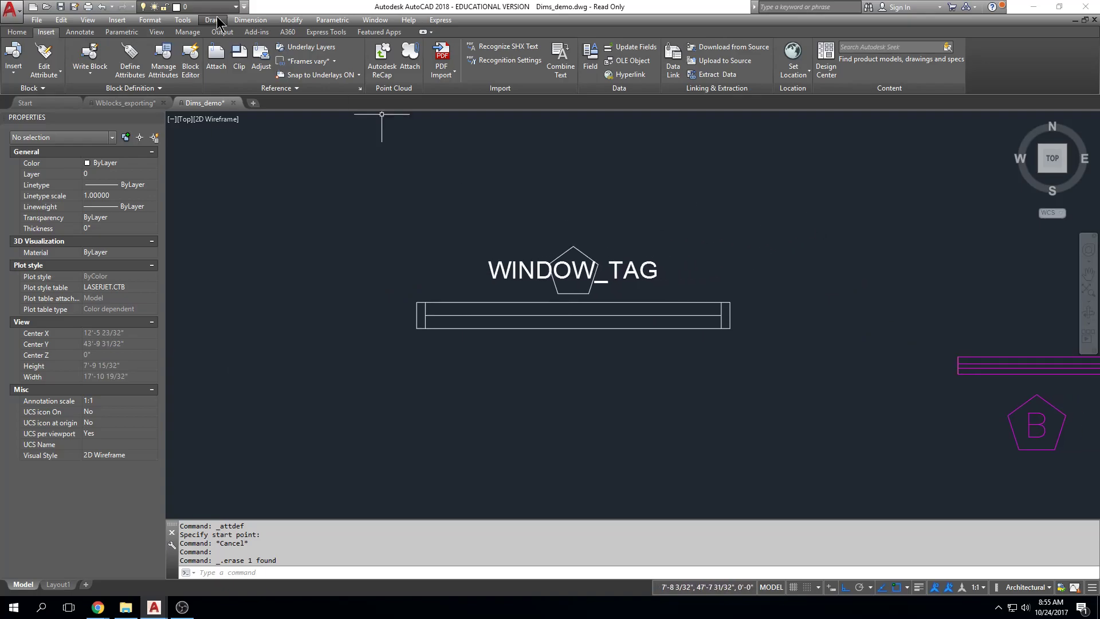
click(130, 57)
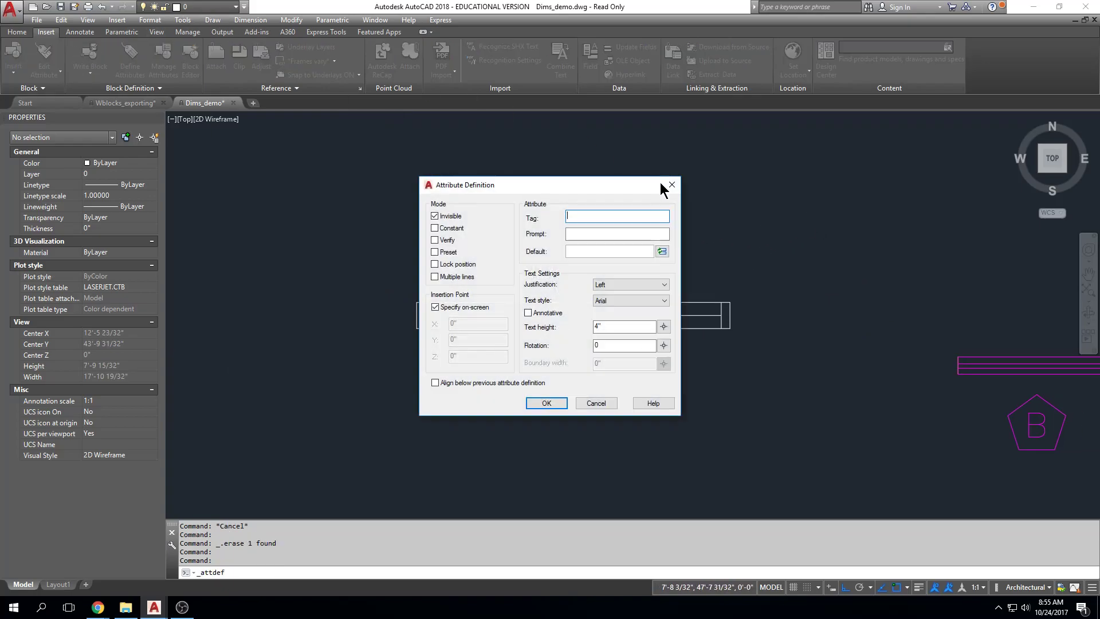
text(WINDOW )
text(FRAME)
key(Tab)
text(FRAME MATE)
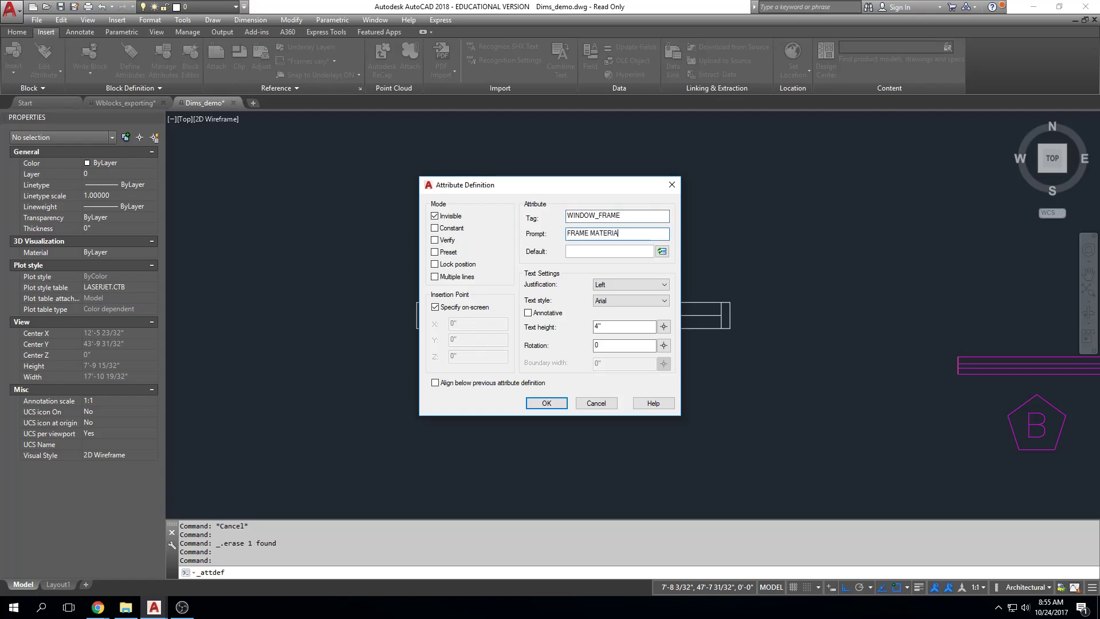
text(METAL)
click(644, 300)
click(435, 383)
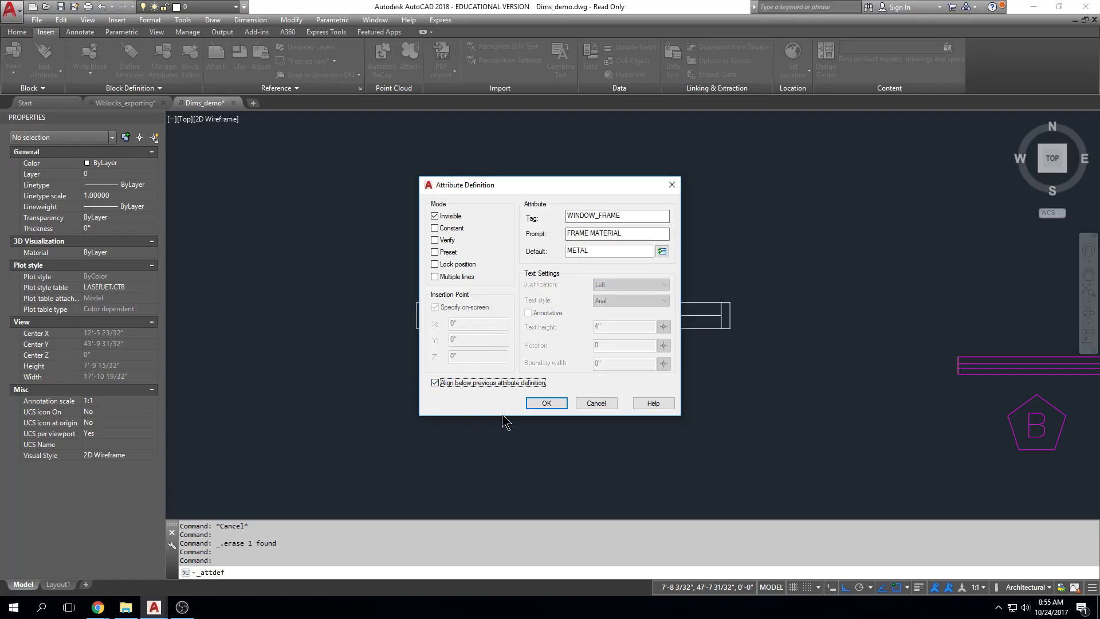
click(547, 403)
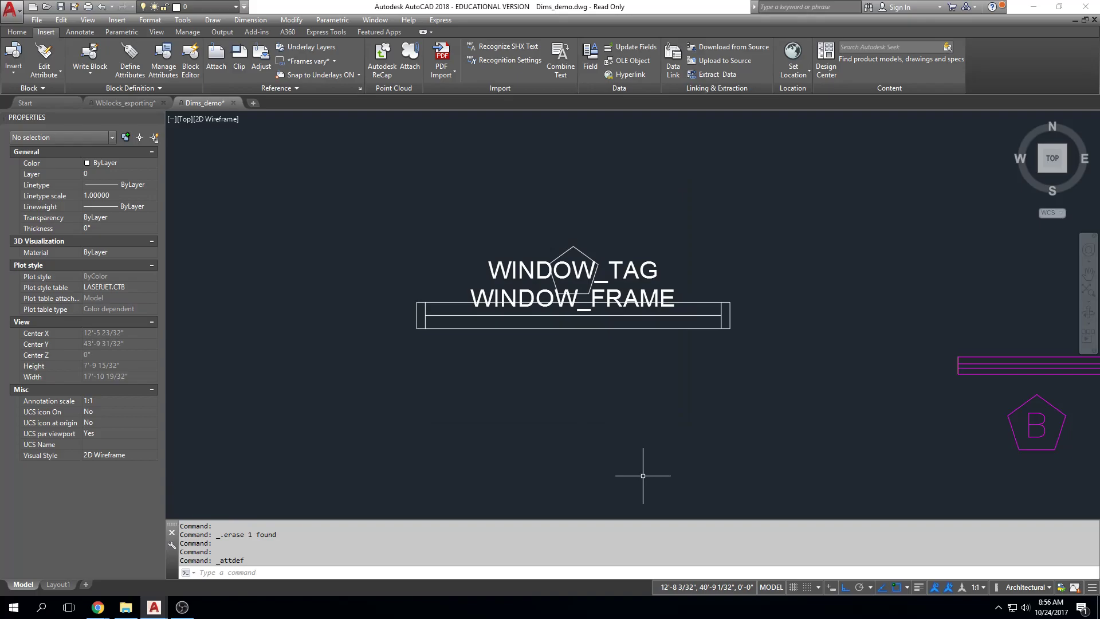
Step: Define an invisible attribute WINDOW_HEIGHT with prompt HEIGHT and default 6', aligned below the previous attribute definition
click(130, 57)
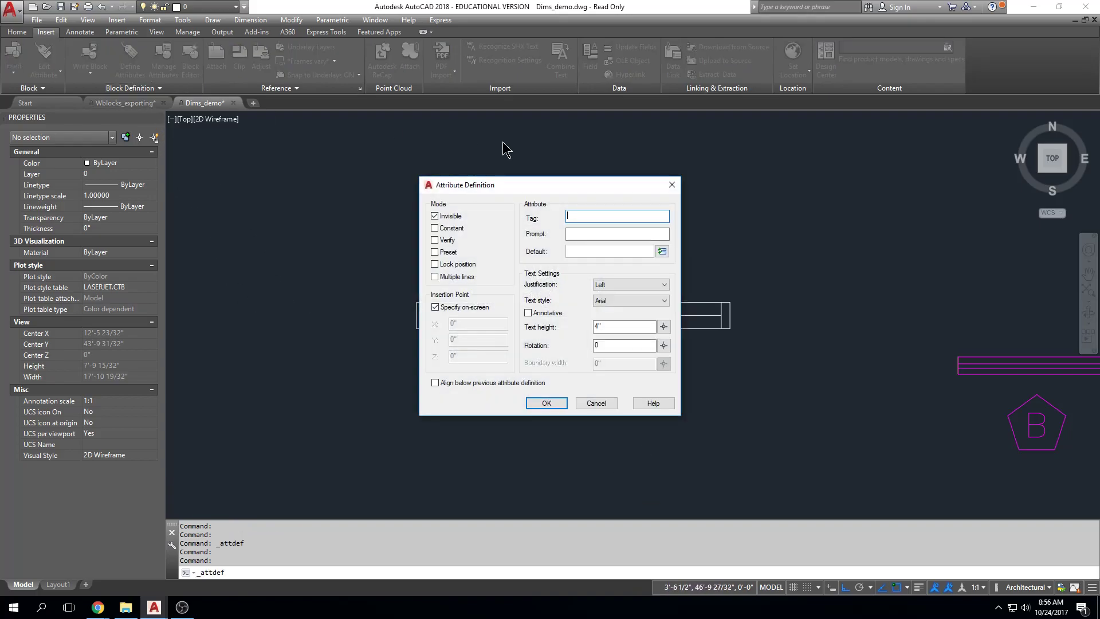
text(WINDOW_HEIGHT)
key(Tab)
text(HEIGHT)
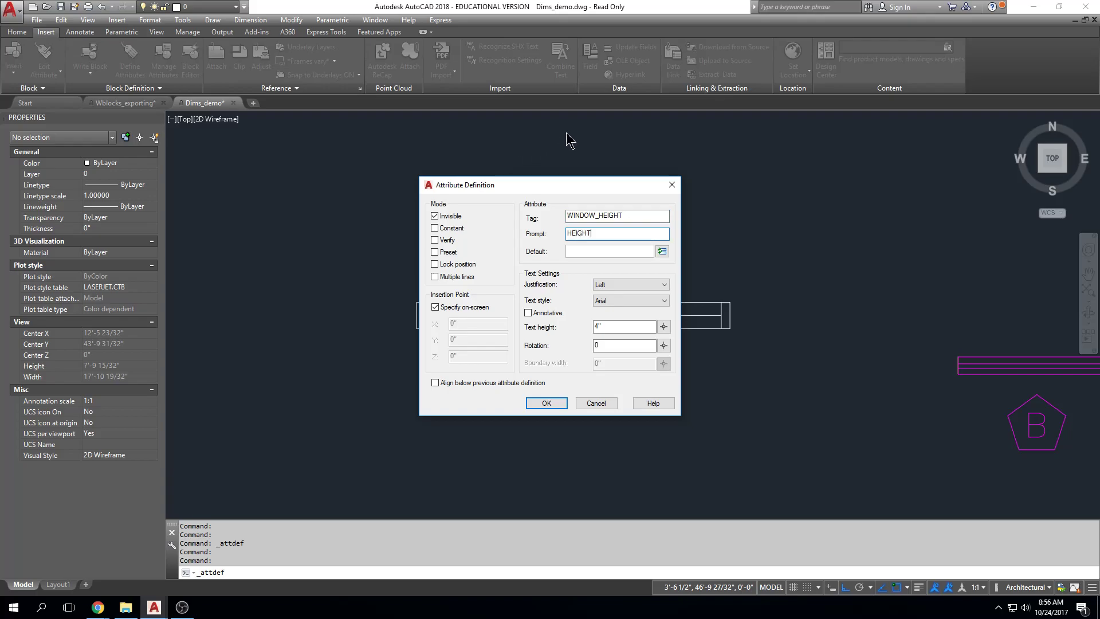
click(608, 251)
text(6')
click(435, 383)
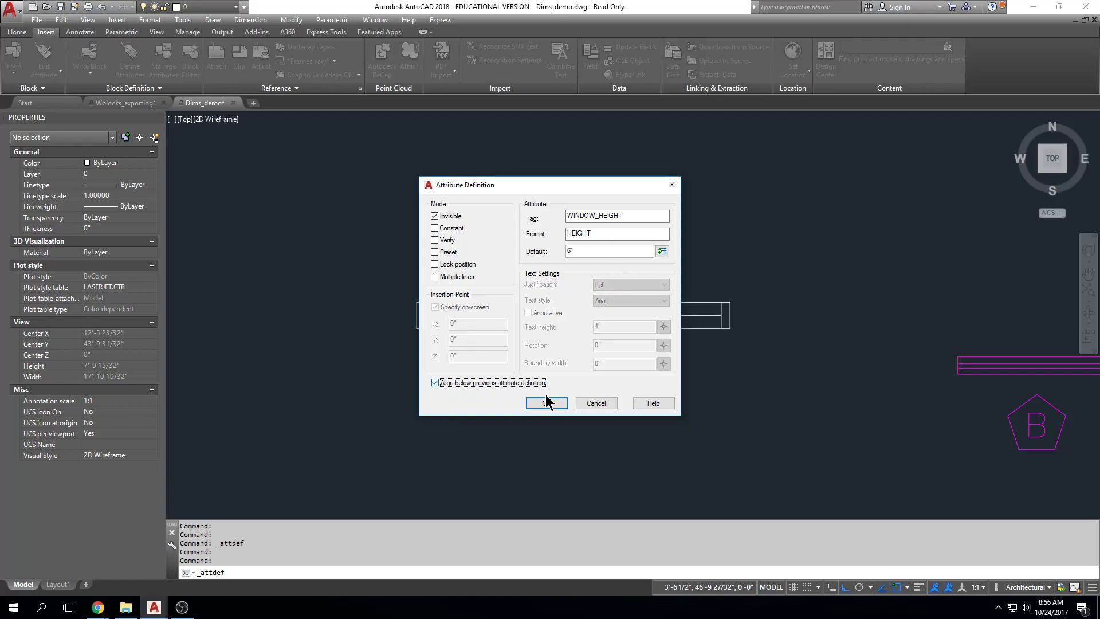
click(451, 228)
click(451, 227)
click(545, 402)
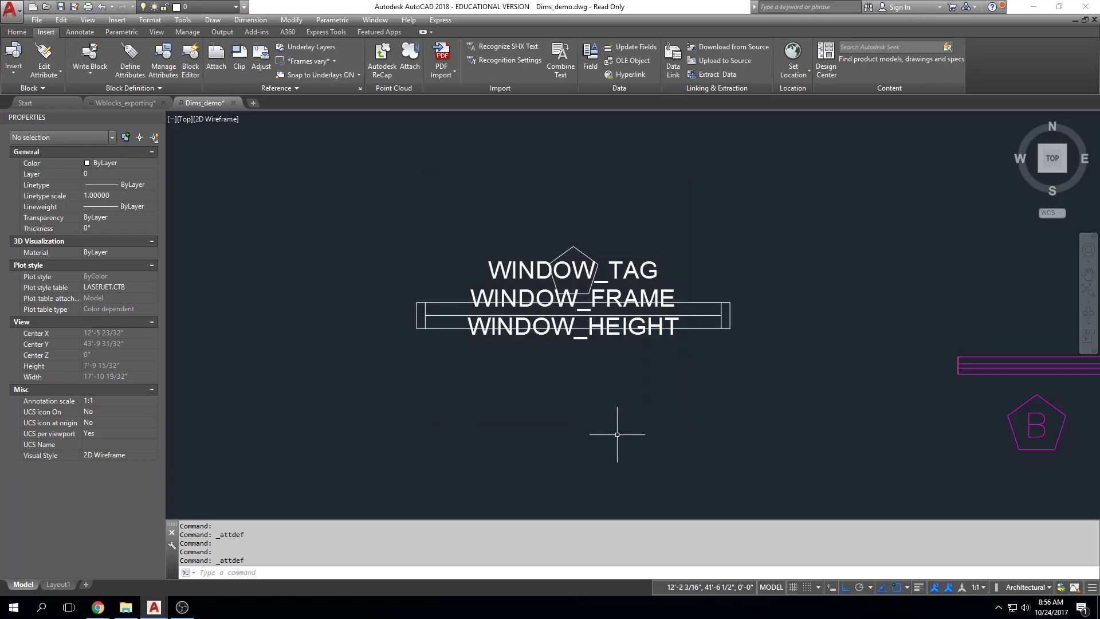
key(Escape)
key(Escape)
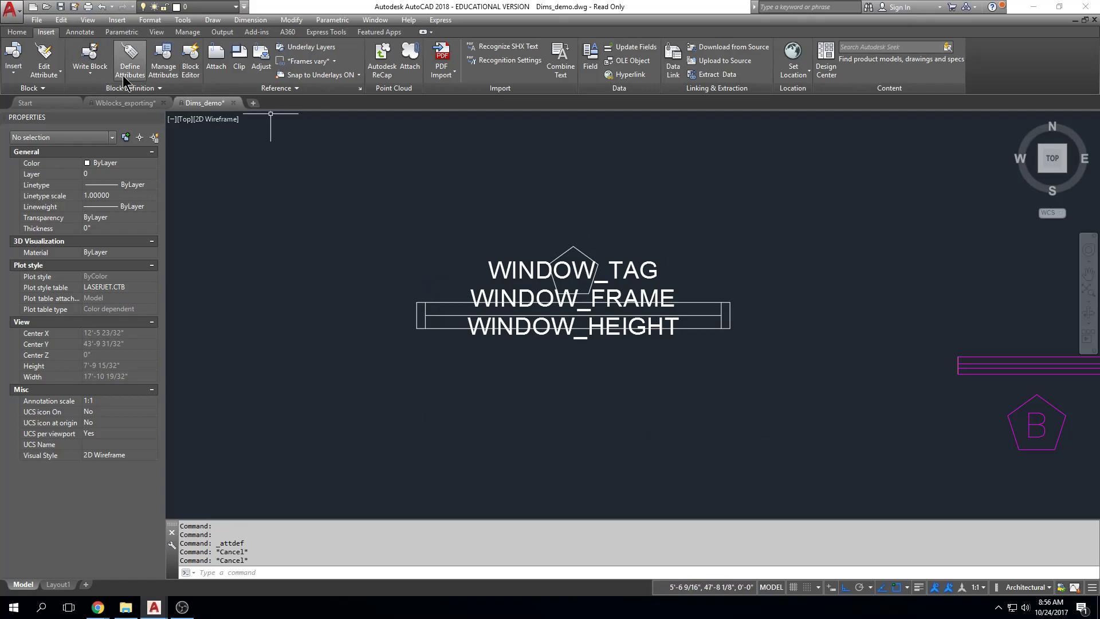
Step: Start a Write Block export with the base point at the upper-left corner of the window rectangle
click(90, 73)
click(107, 116)
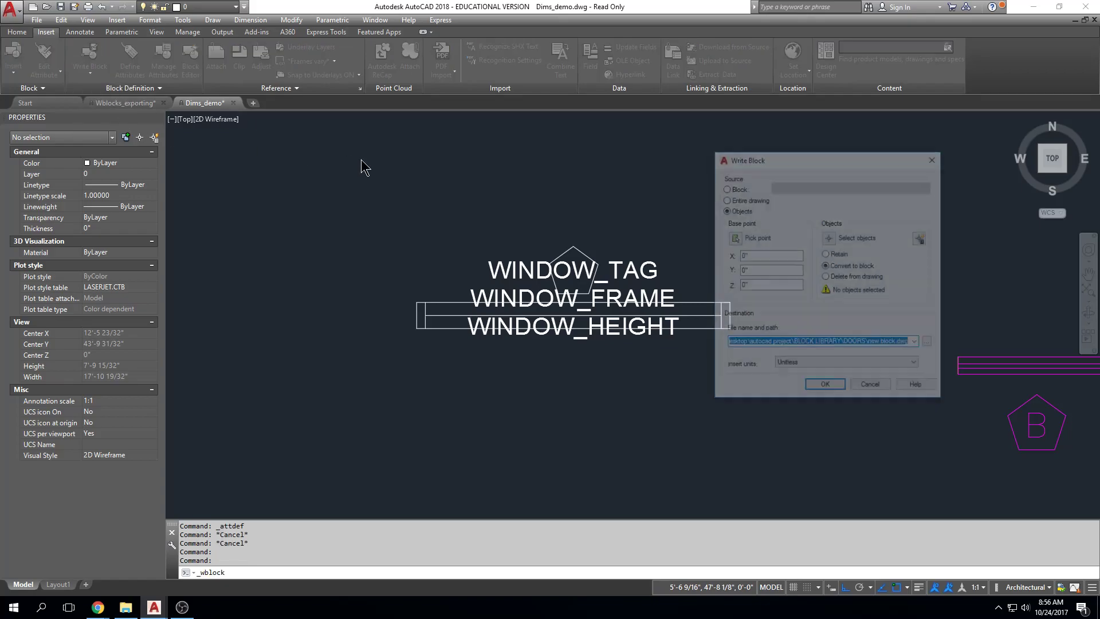
click(733, 238)
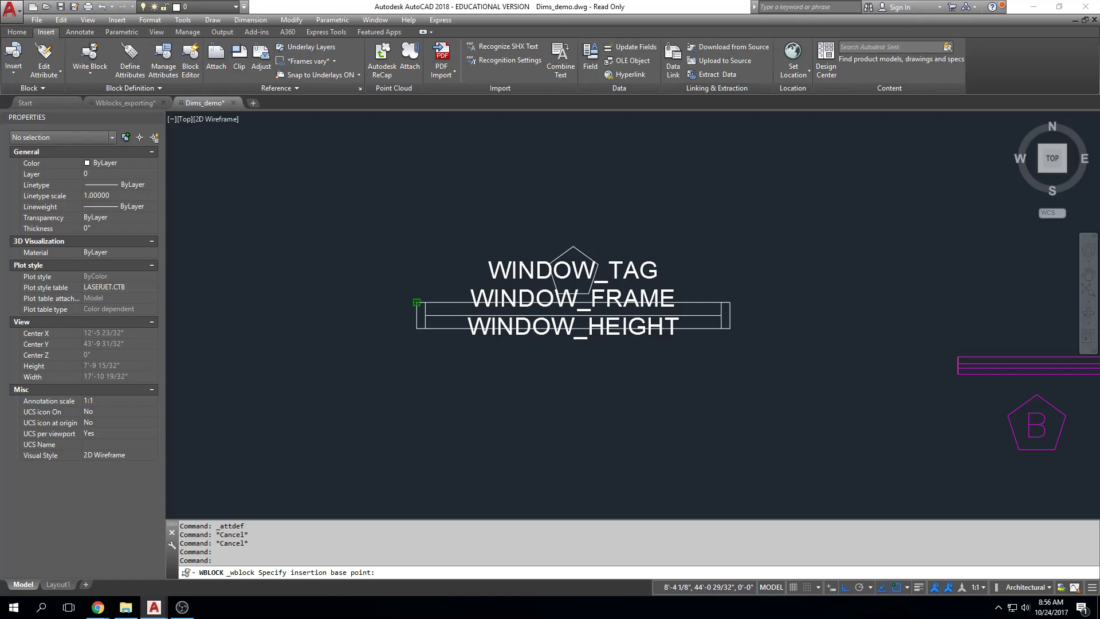
click(414, 301)
Step: Select all the window lines, the pentagon and the WINDOW_TAG, WINDOW_FRAME and WINDOW_HEIGHT attributes as the block's objects
click(831, 238)
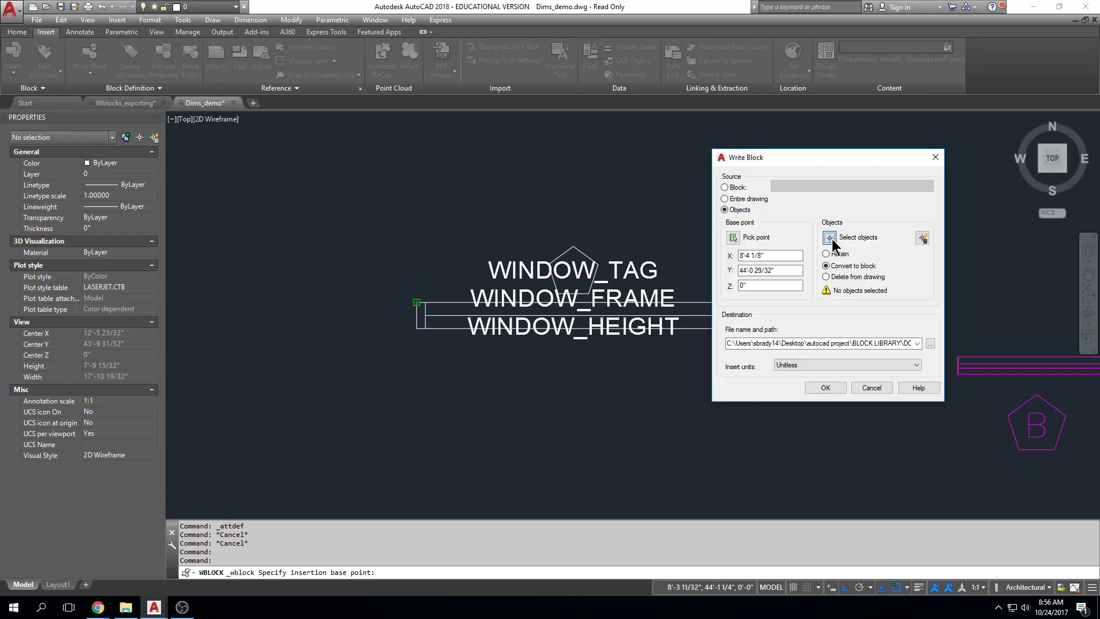
scroll(414, 351, up, 2)
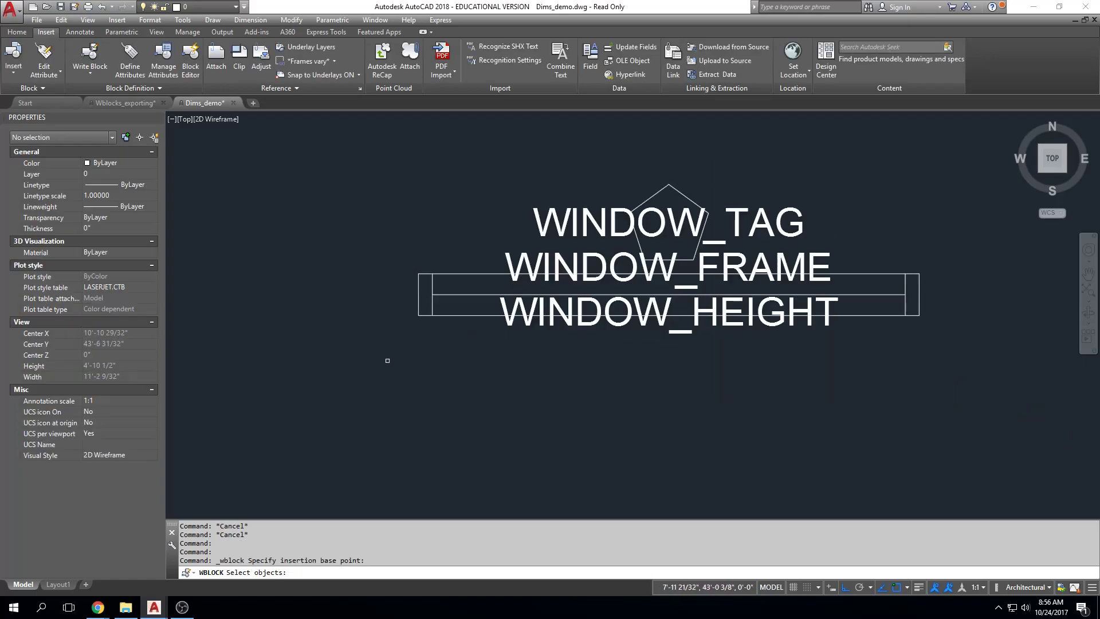
click(387, 361)
click(480, 268)
click(467, 215)
click(398, 319)
click(966, 230)
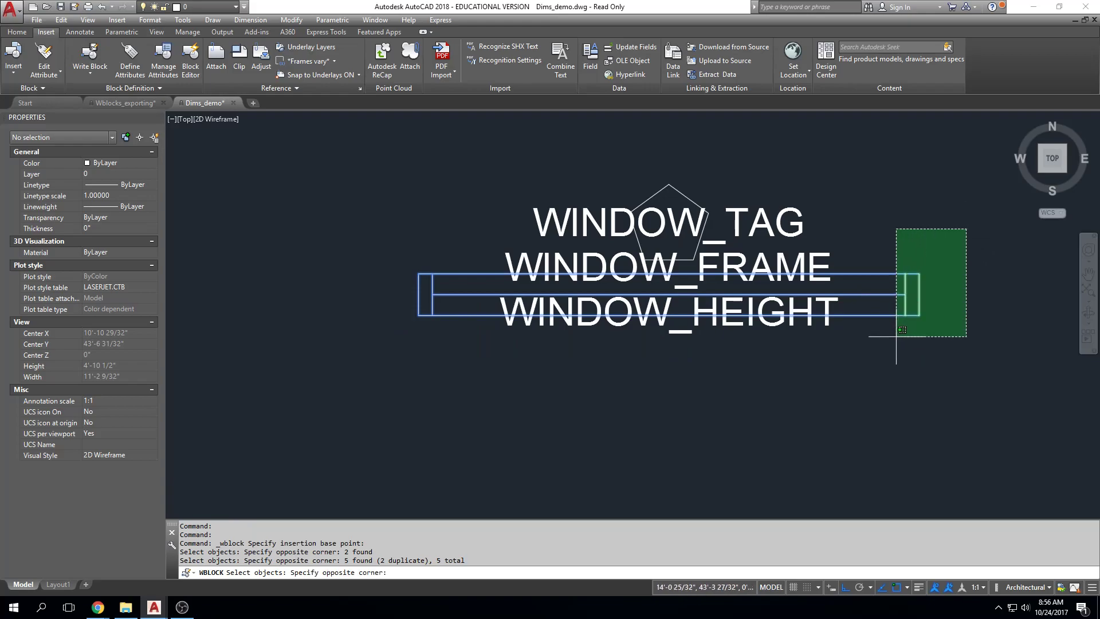
click(898, 334)
scroll(677, 181, up, 4)
click(690, 174)
click(643, 208)
scroll(644, 208, down, 4)
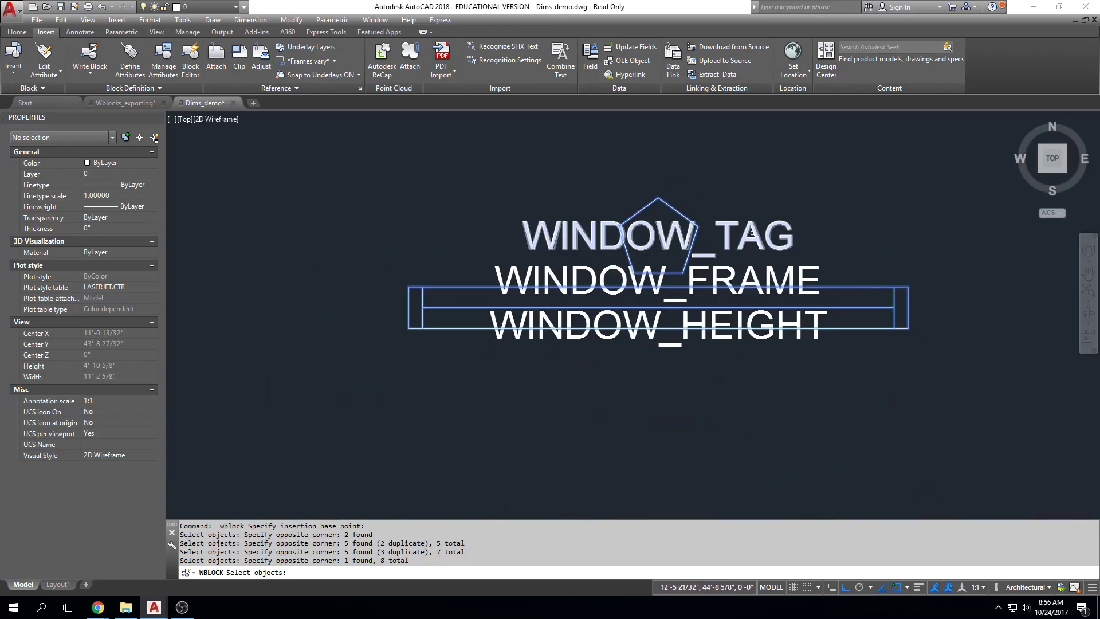
click(743, 248)
click(750, 282)
click(757, 316)
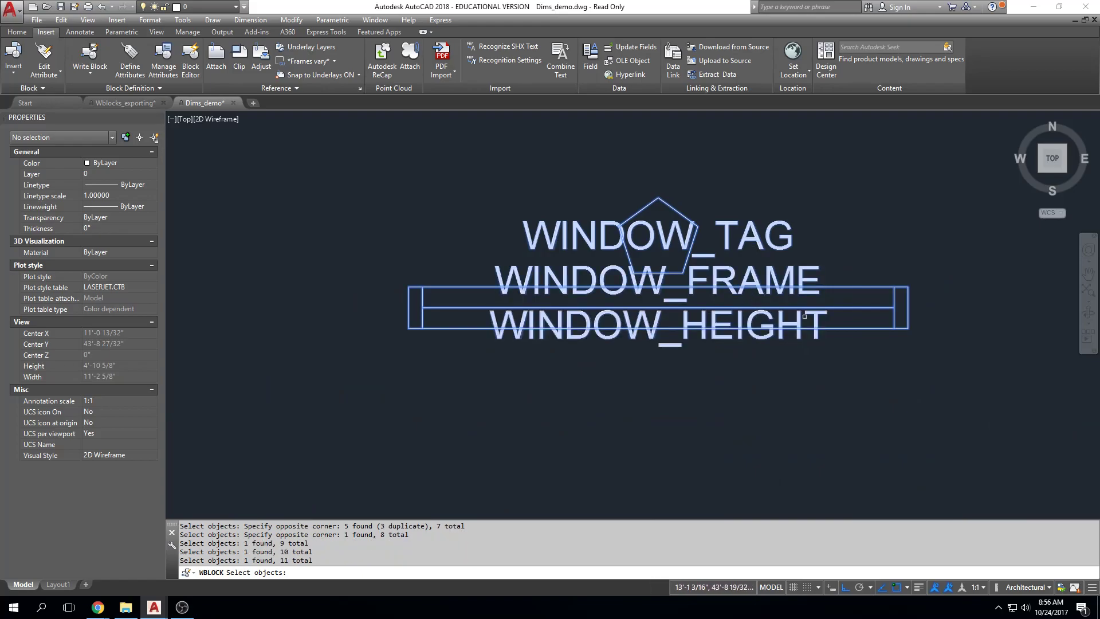
key(Return)
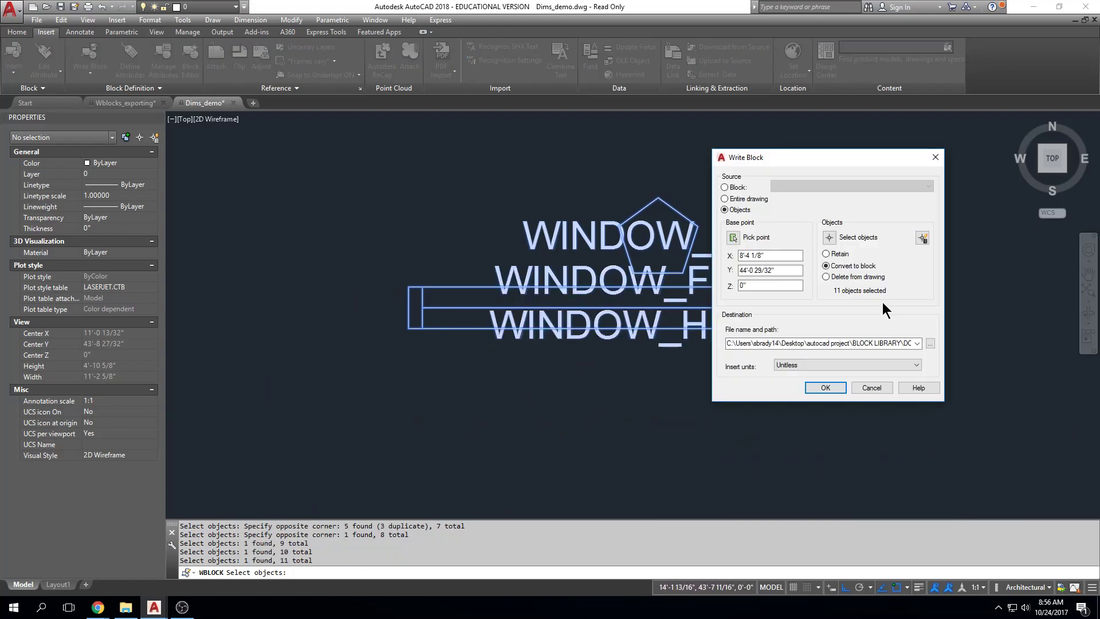
Step: Write the block to the block library's WINDOWS folder under the file name WIND-METL-72att
click(931, 343)
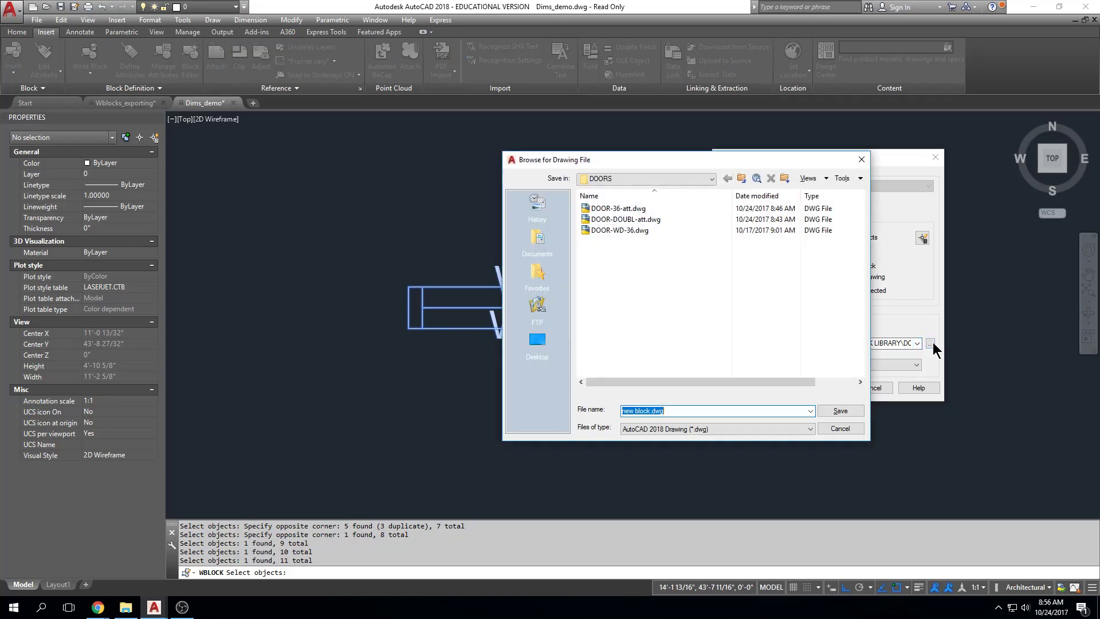
click(741, 178)
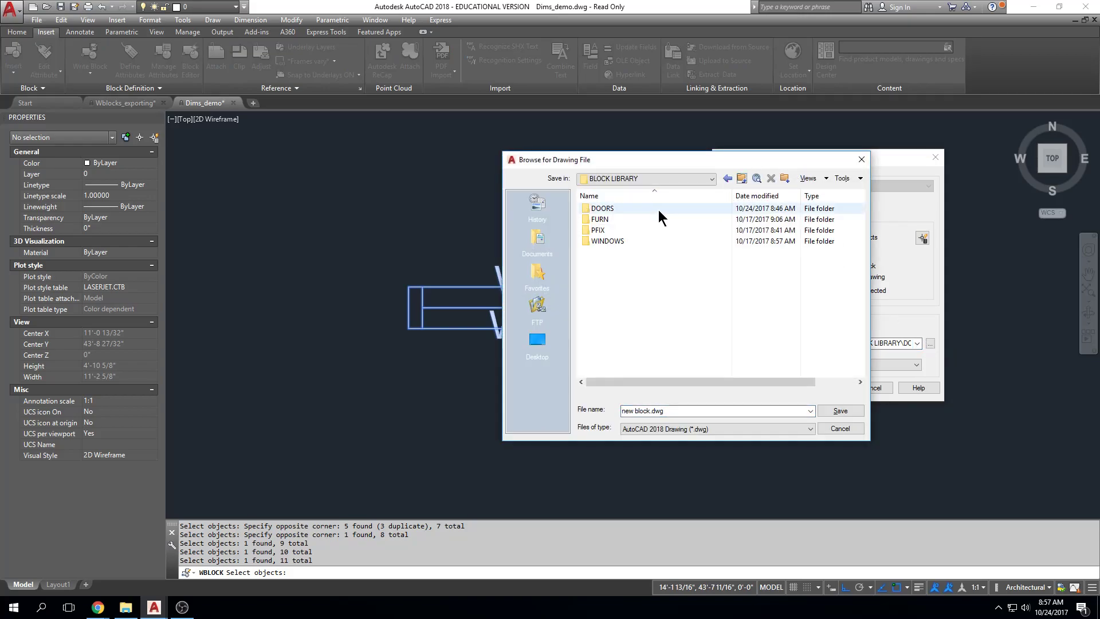
double_click(623, 241)
triple_click(699, 411)
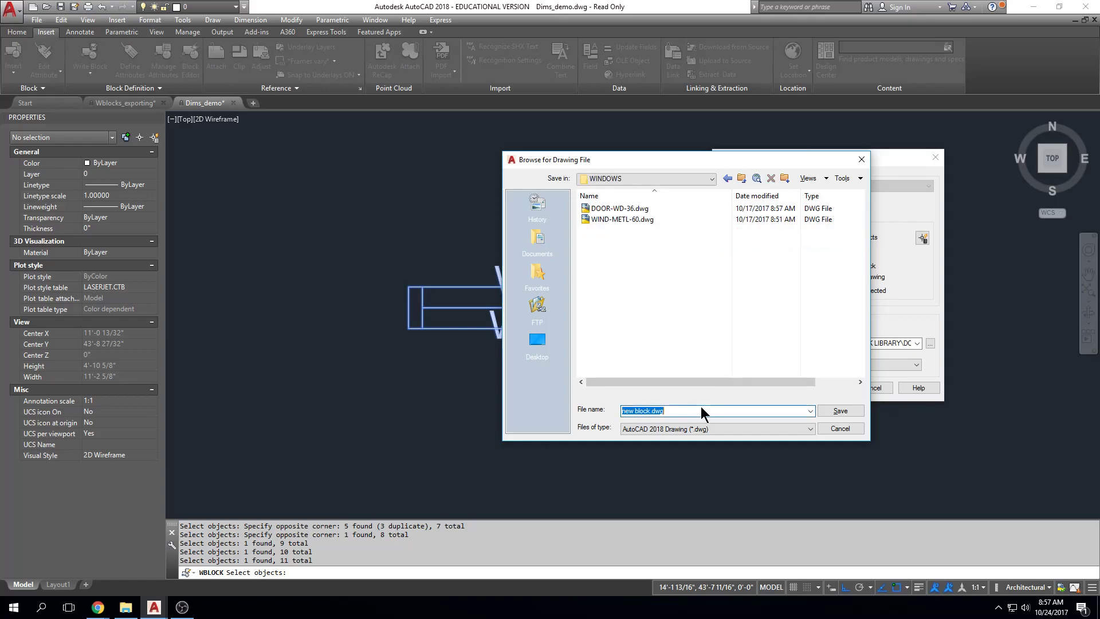
text(WIND-METL)
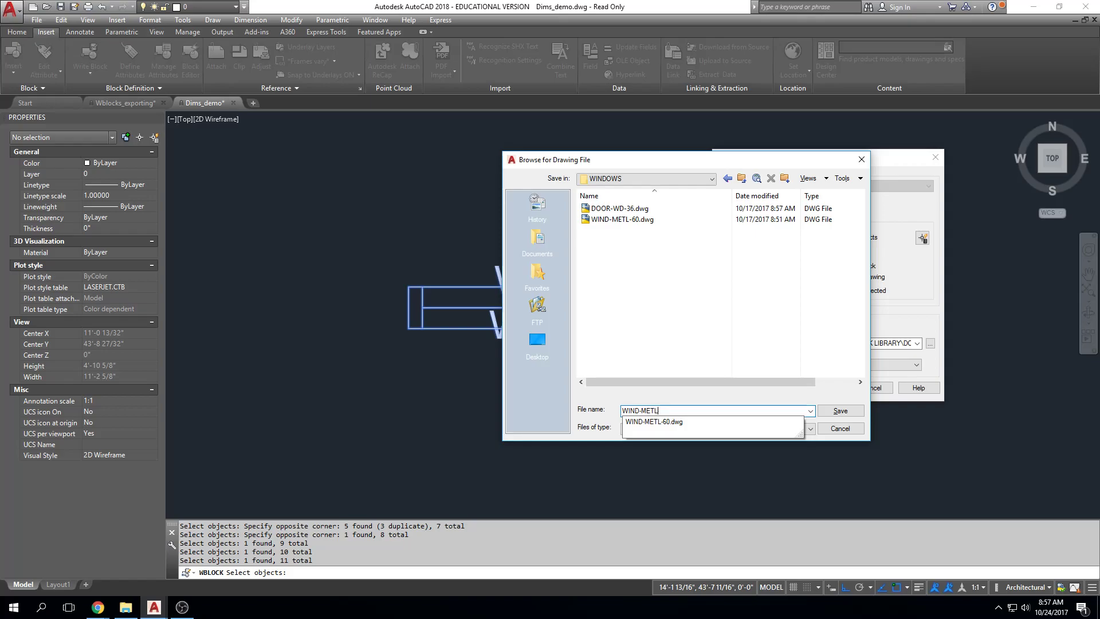
text(-72att)
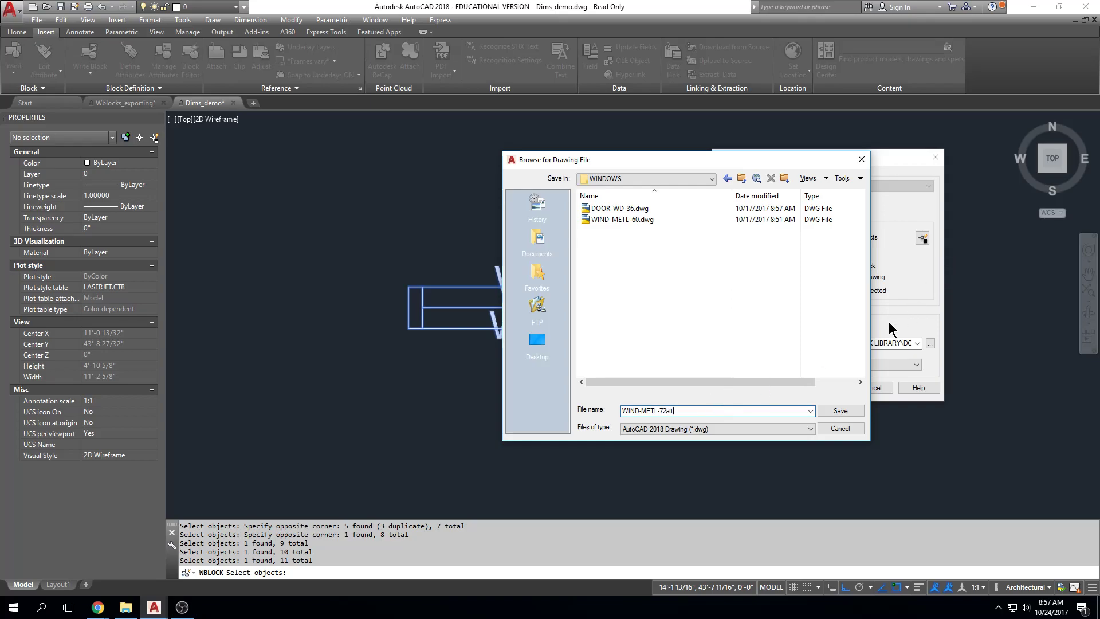
click(838, 412)
click(826, 388)
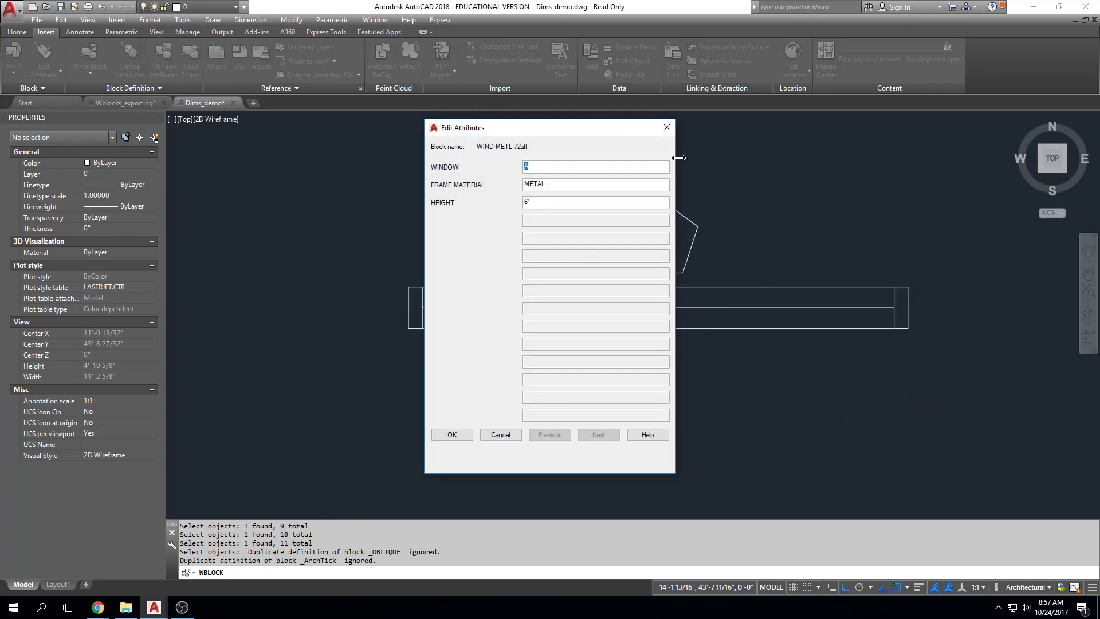
Step: Fill in the WIND-METL-72att block's attribute values with window tag A and height 8'-0", keeping METAL as the frame material
text(a)
key(Tab)
key(Tab)
text(5)
click(454, 433)
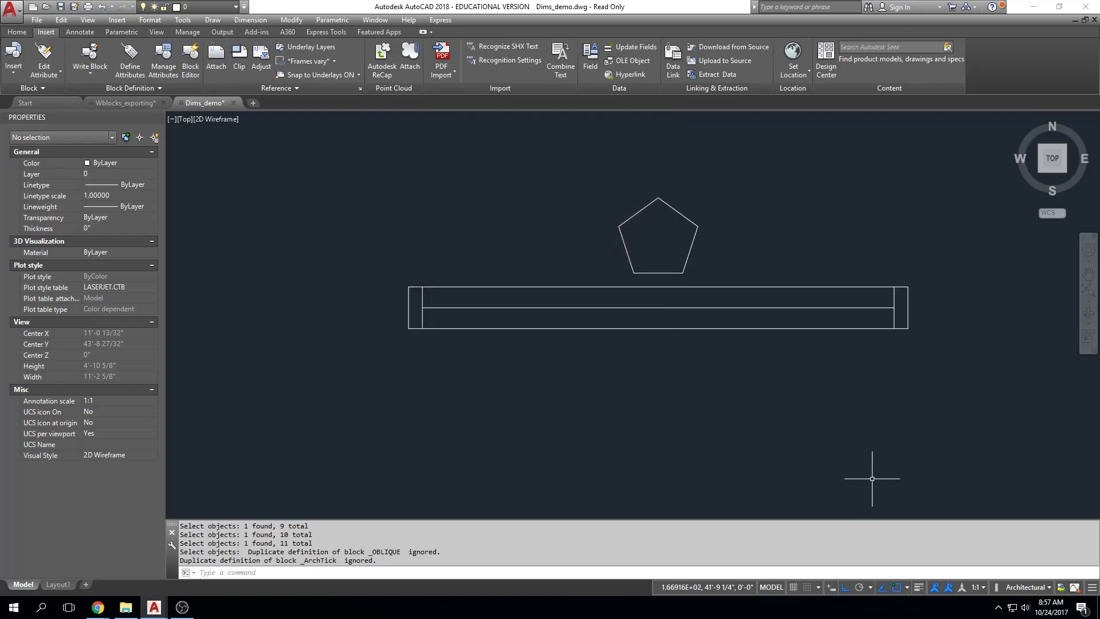
scroll(809, 436, down, 2)
middle_drag(809, 436, 796, 434)
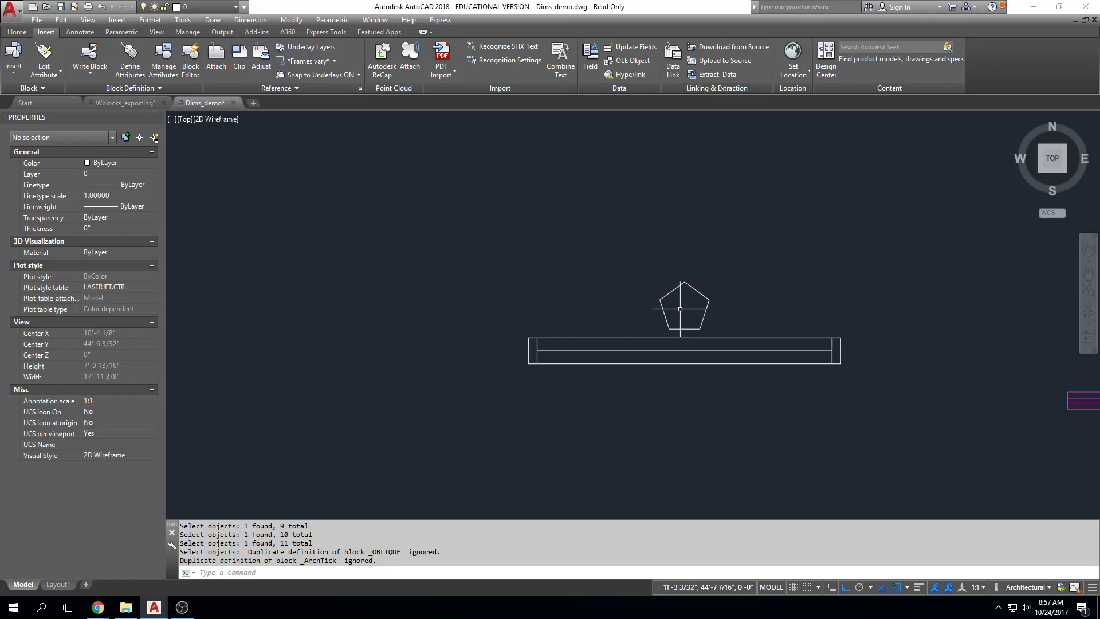
click(668, 328)
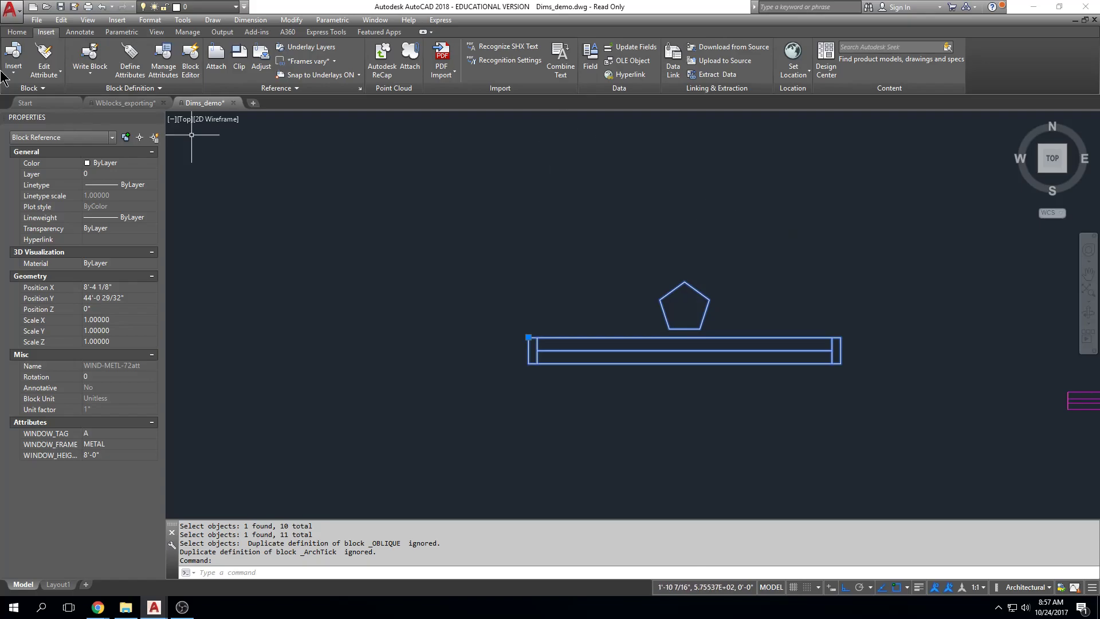
click(161, 71)
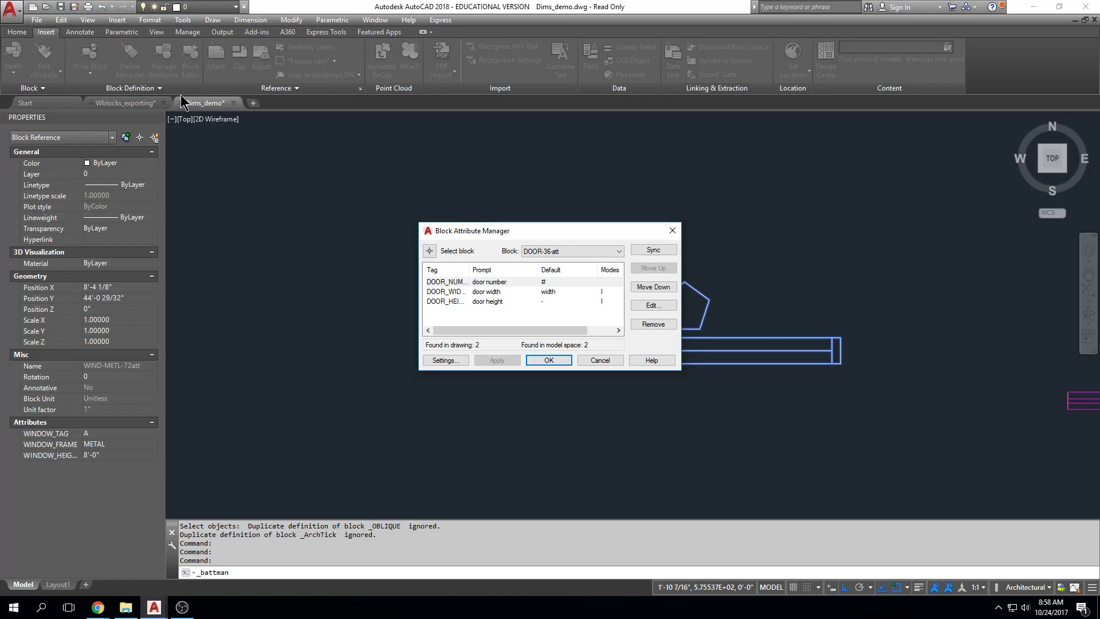
click(449, 283)
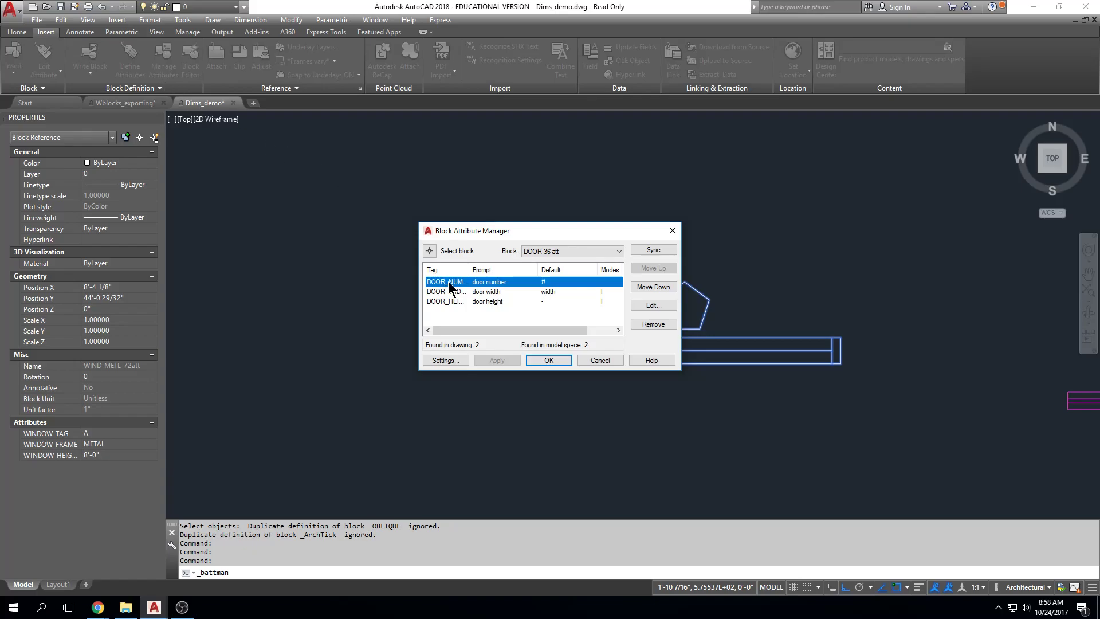
click(556, 367)
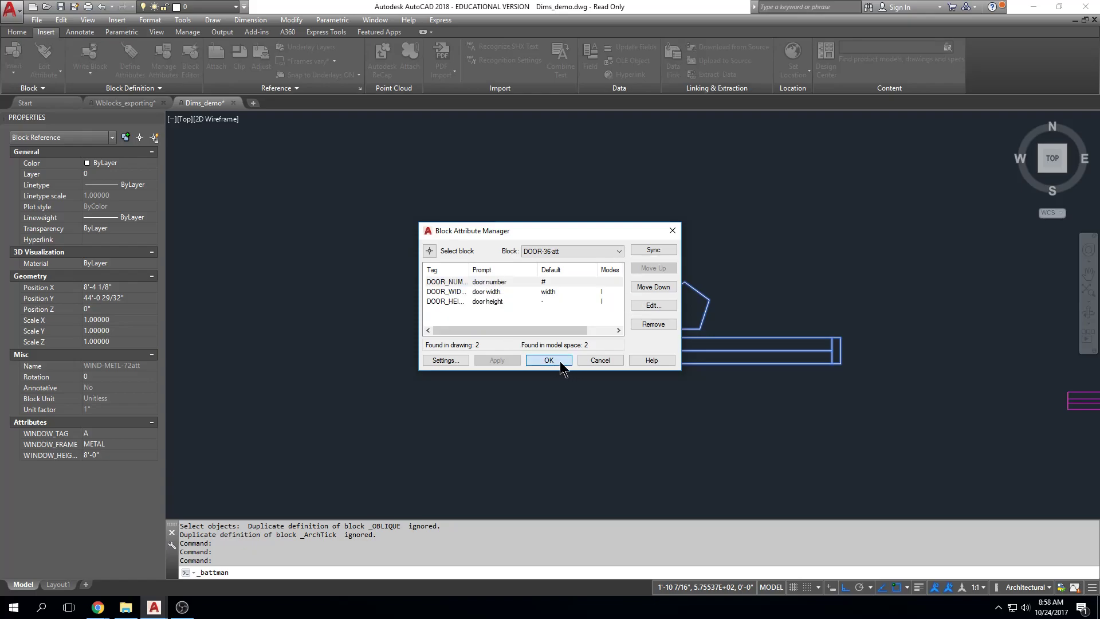
key(Escape)
key(Escape)
Step: Turn off Invisible mode for the WINDOW_TAG attribute of the WIND-METL-72att block using the Block Attribute Manager
click(691, 281)
click(686, 292)
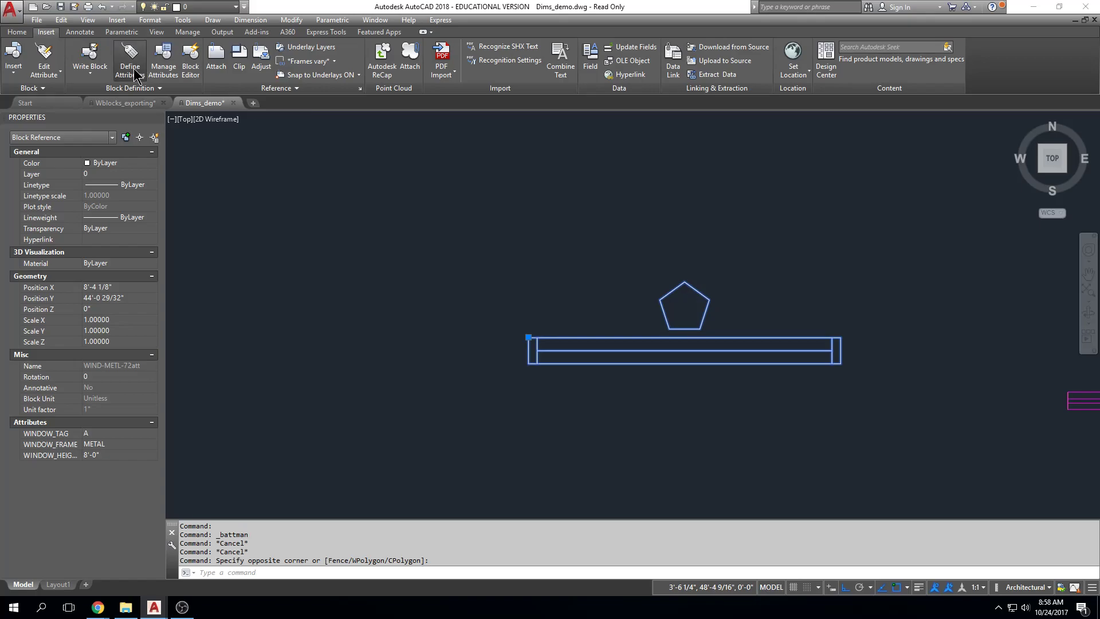
click(164, 61)
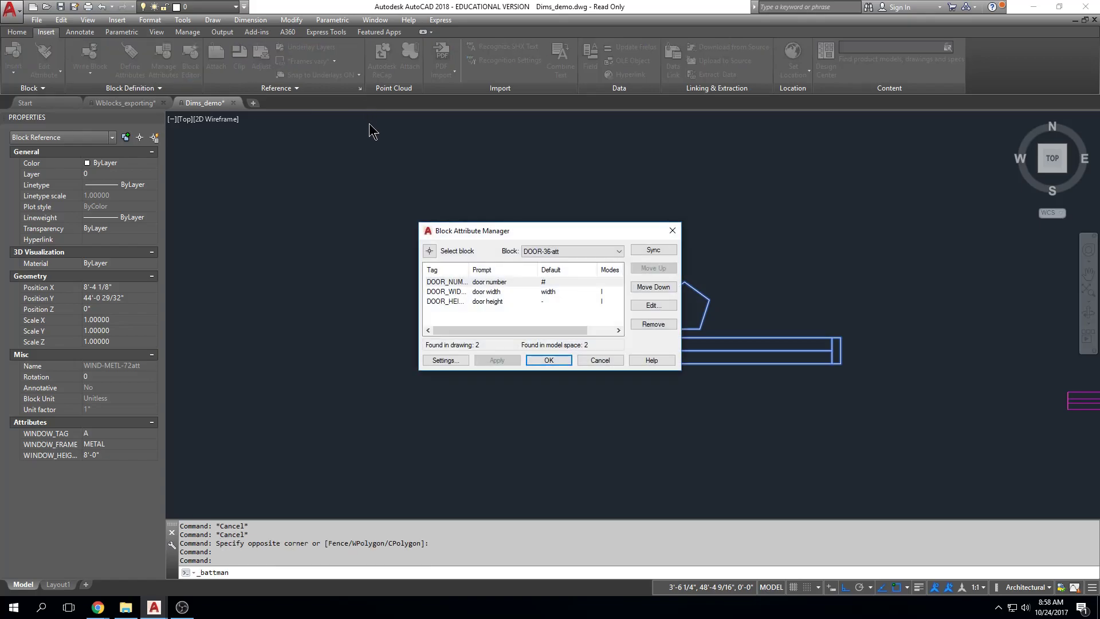
click(552, 251)
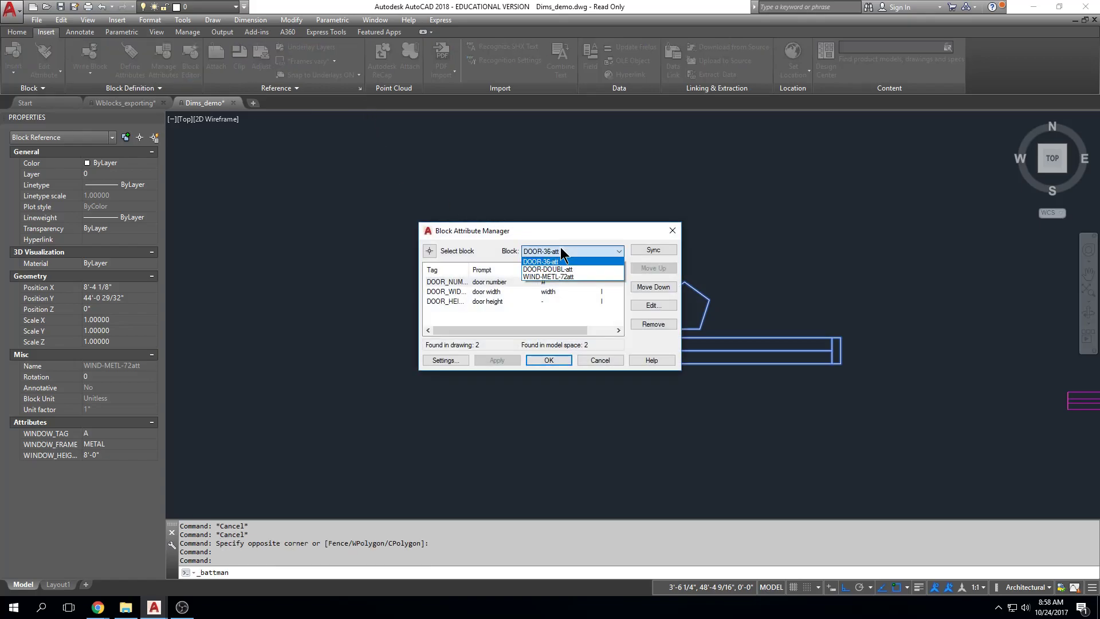
click(563, 276)
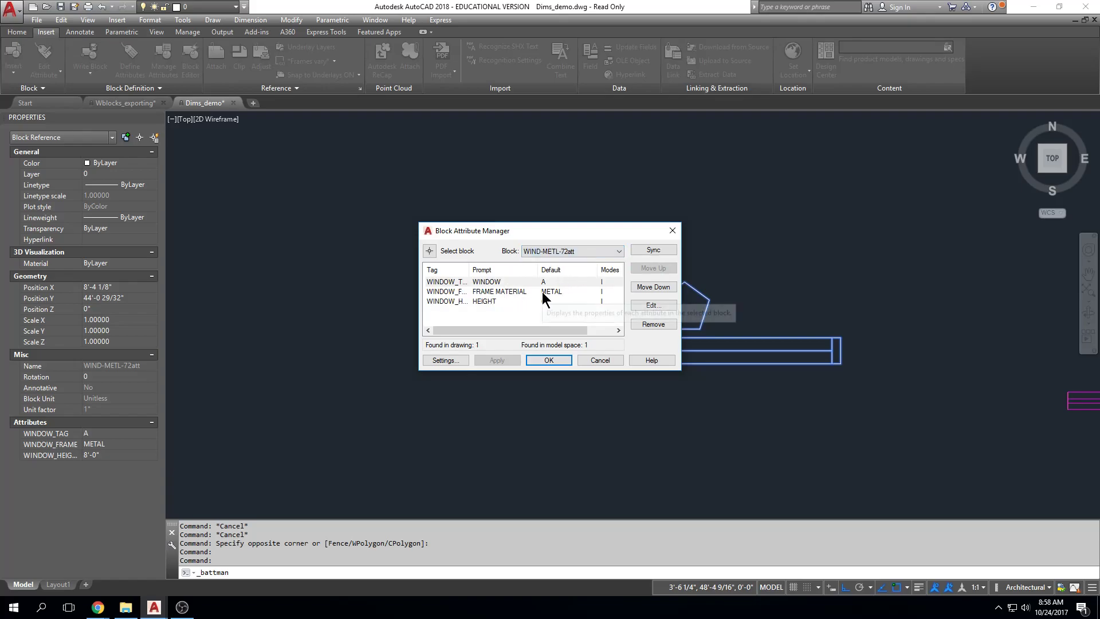
click(498, 280)
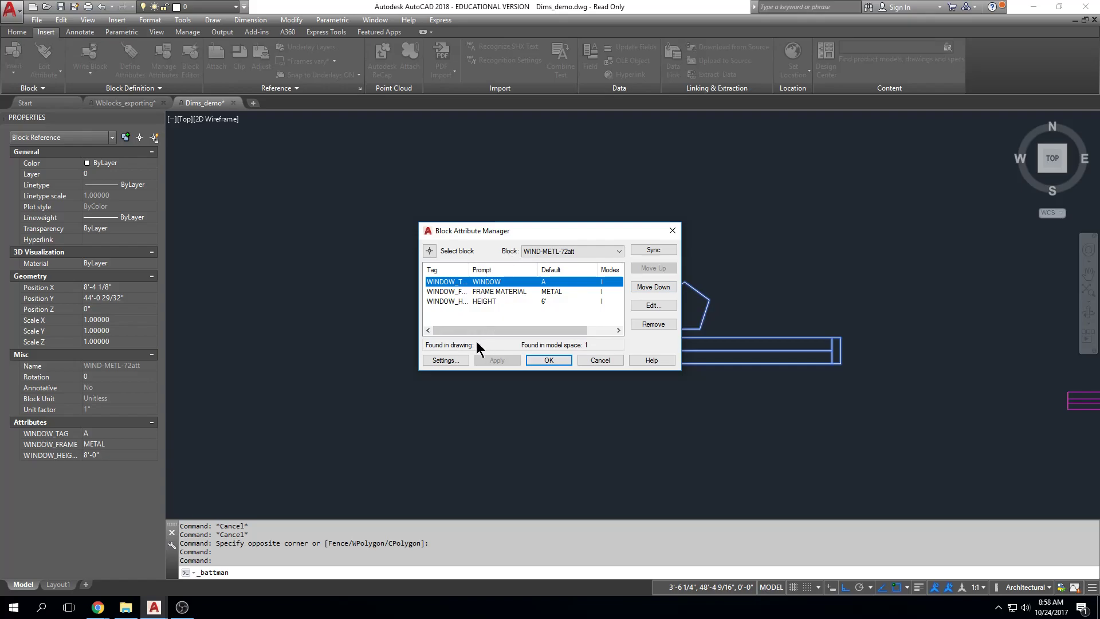
click(445, 360)
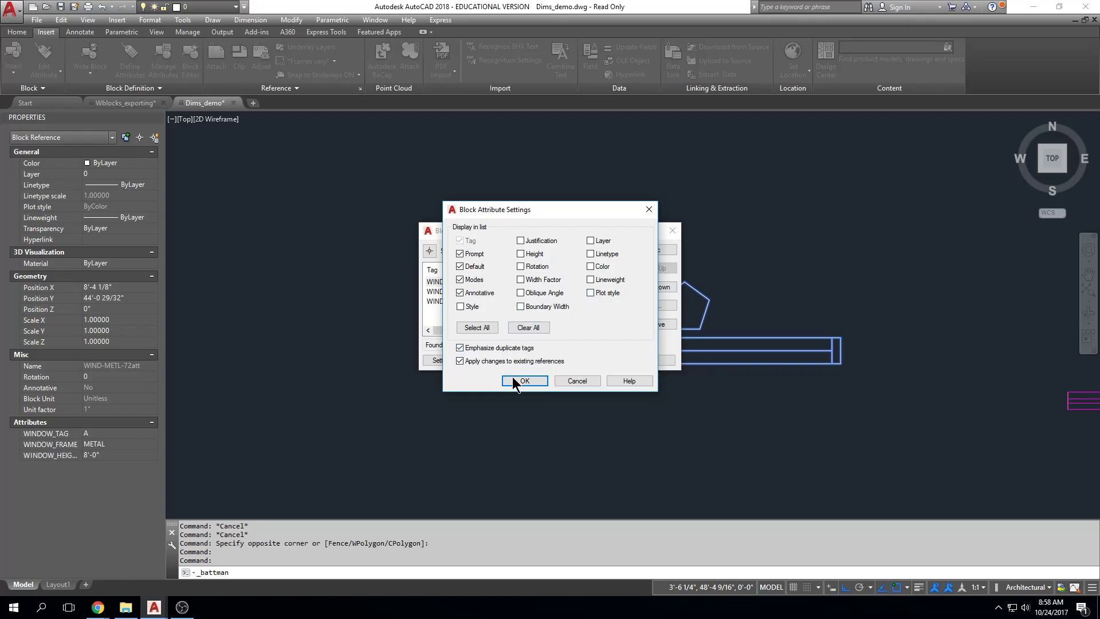
click(514, 380)
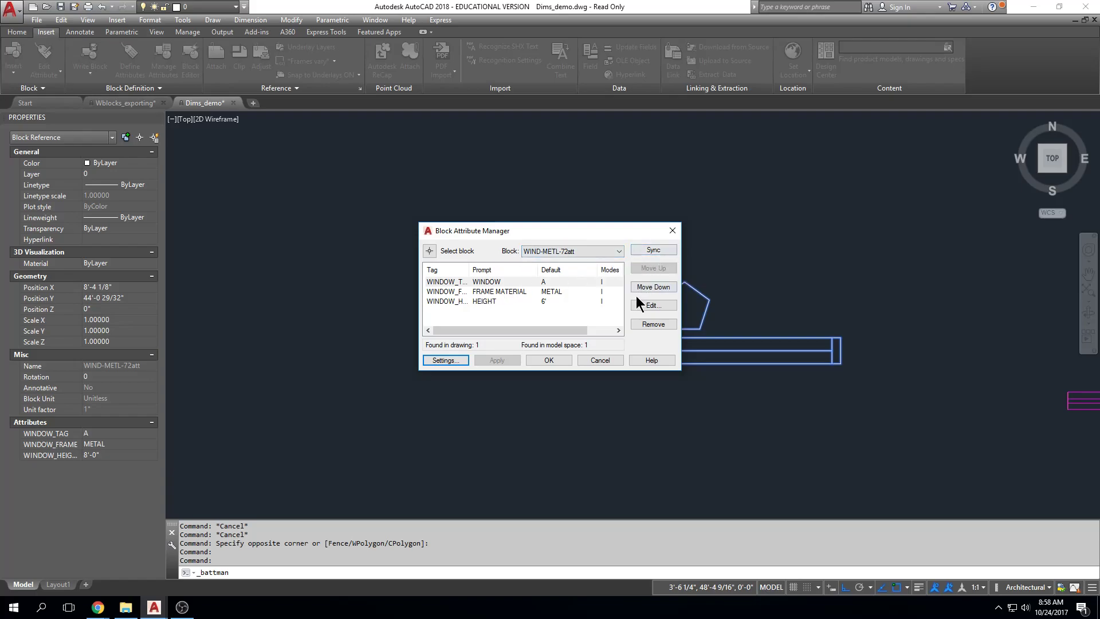
click(652, 306)
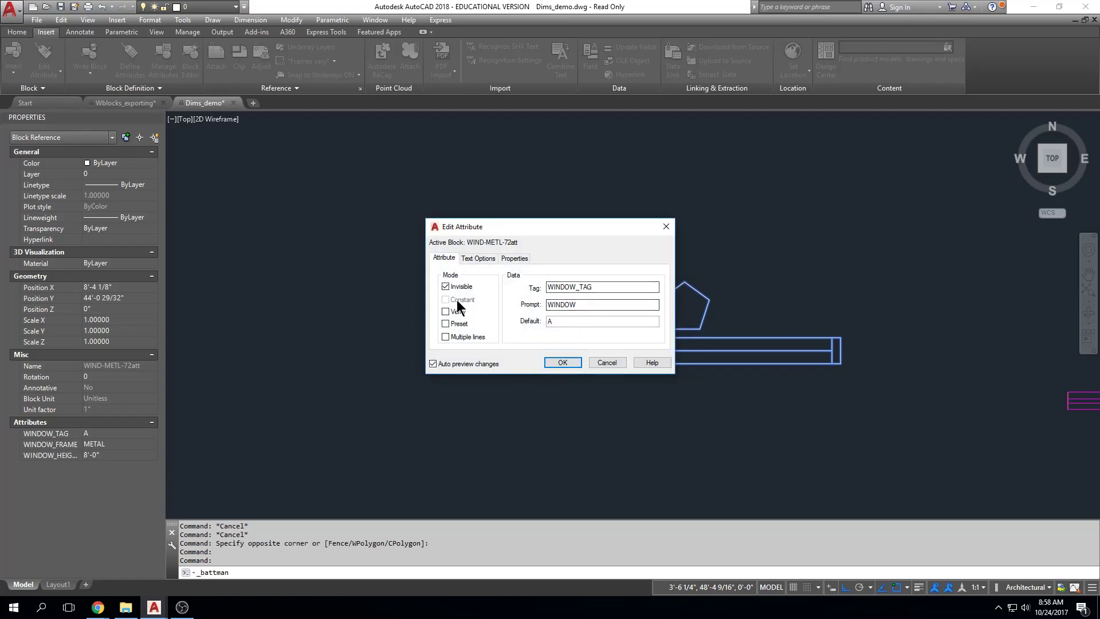
click(446, 287)
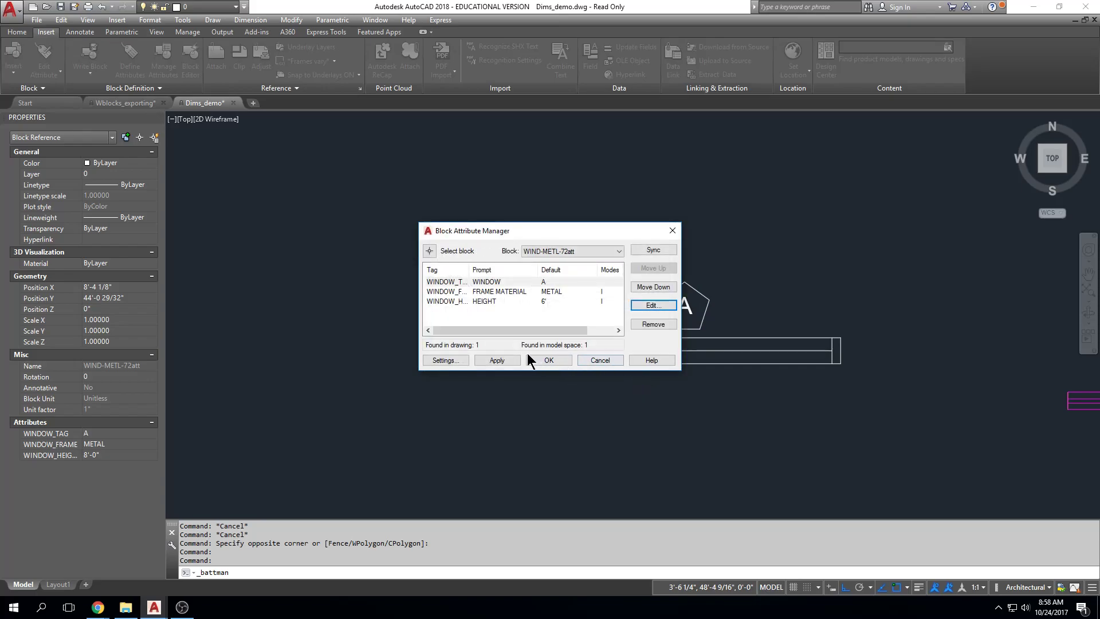
click(548, 360)
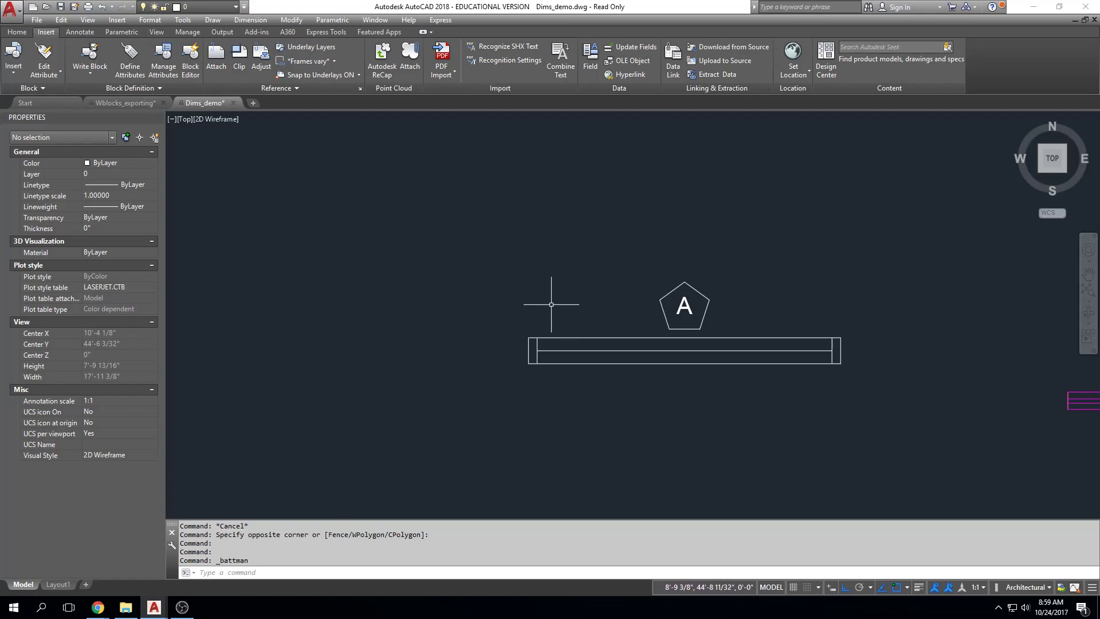
Step: Switch to File Explorer and open WIND-METL-72att.dwg from the WINDOWS folder of the autocad project's BLOCK LIBRARY on the Desktop
click(125, 607)
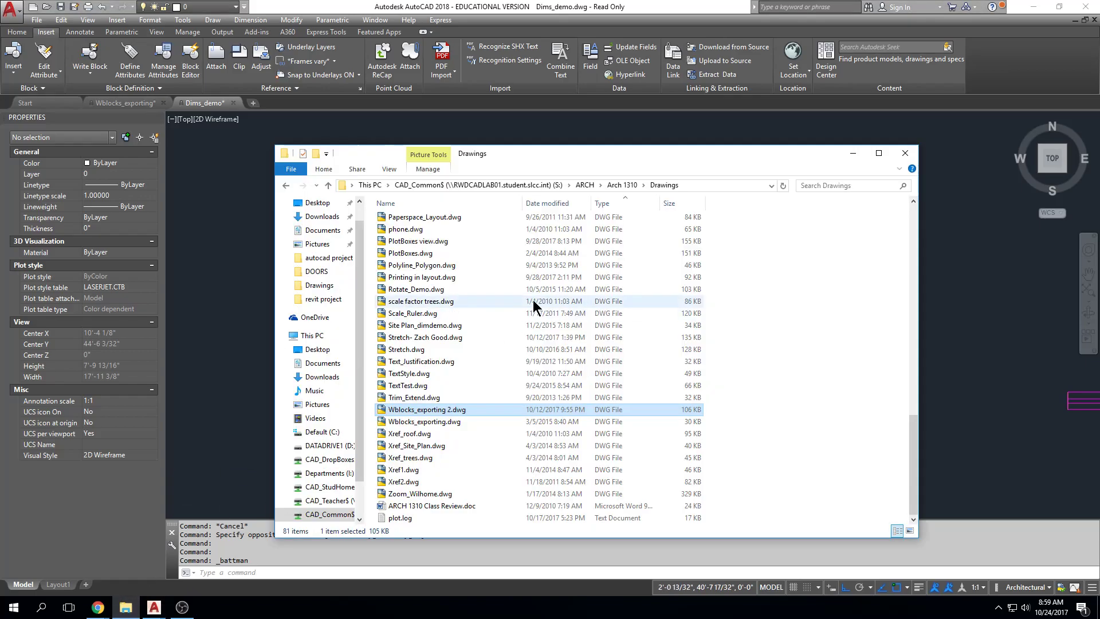
click(331, 207)
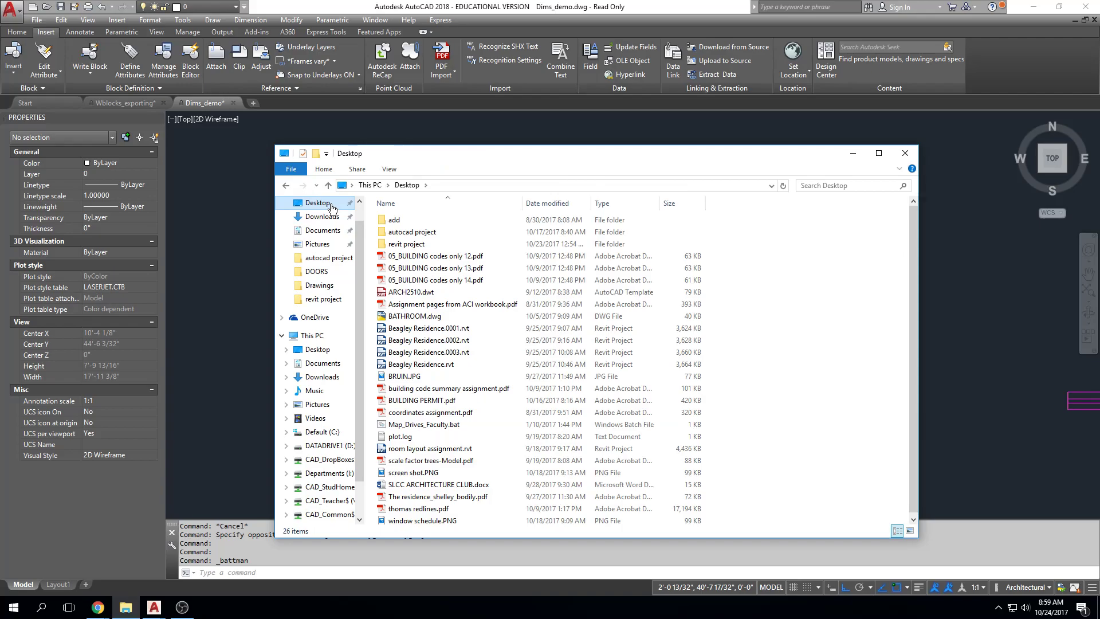
click(404, 400)
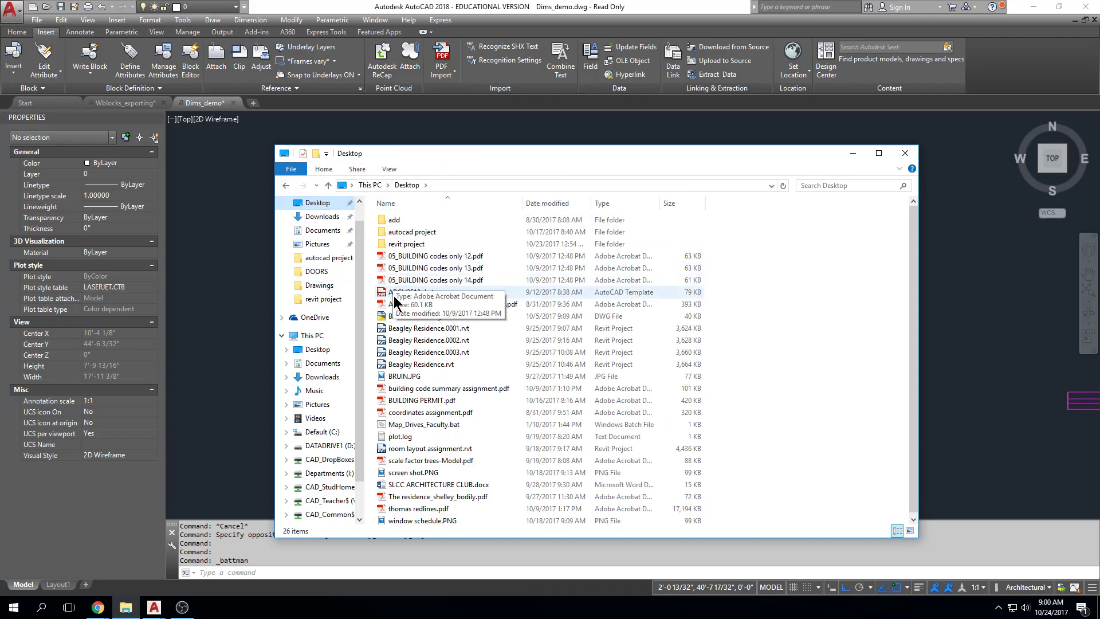
double_click(414, 233)
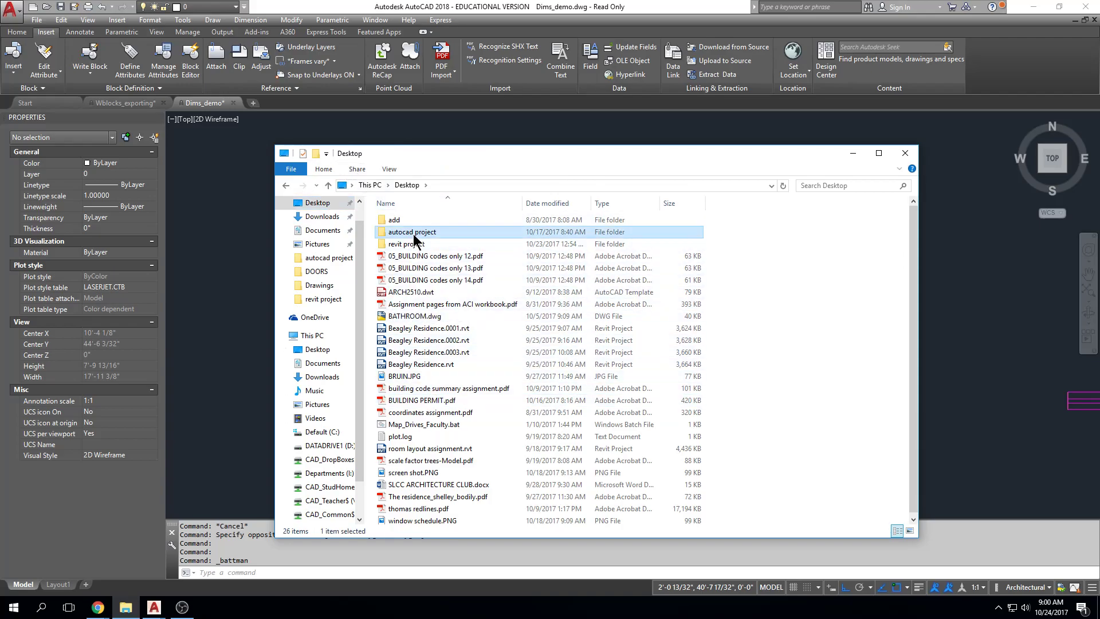
double_click(412, 222)
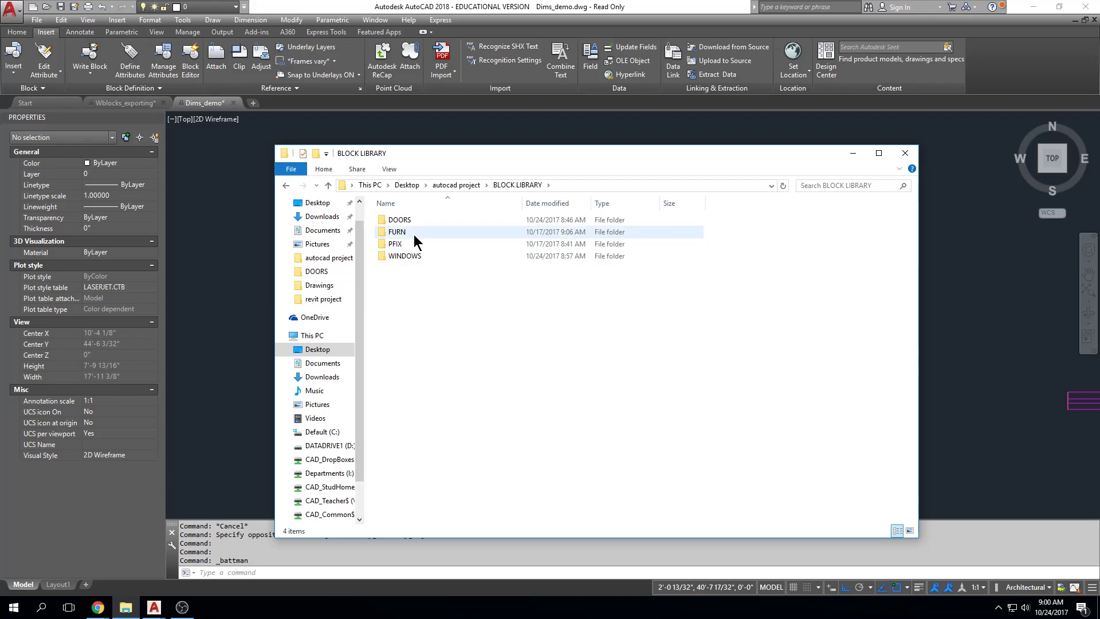
double_click(460, 256)
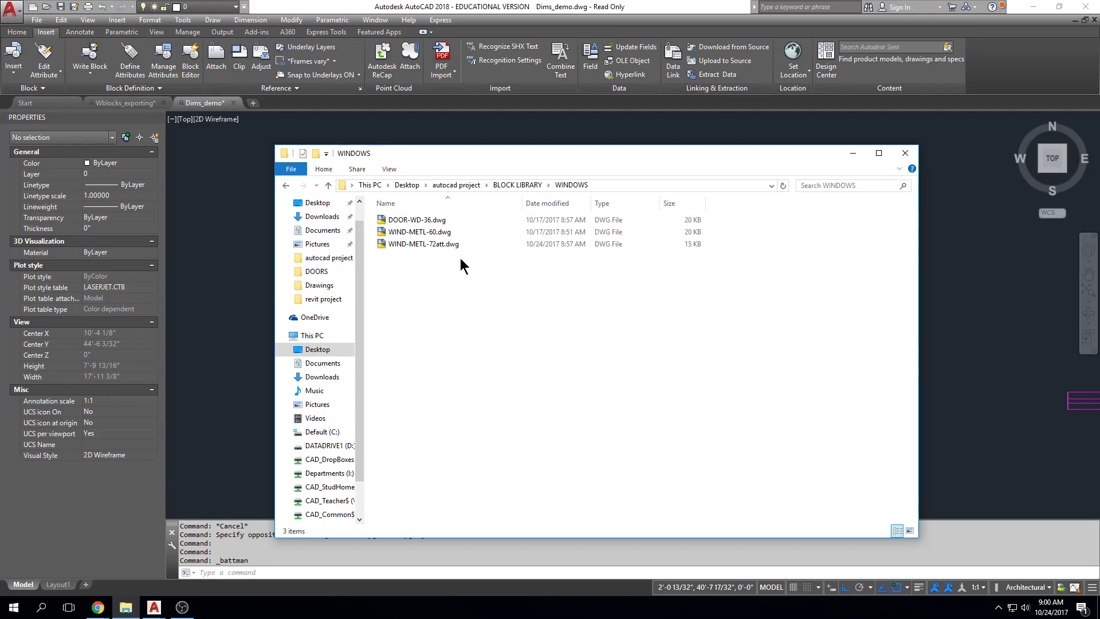
click(432, 218)
click(432, 244)
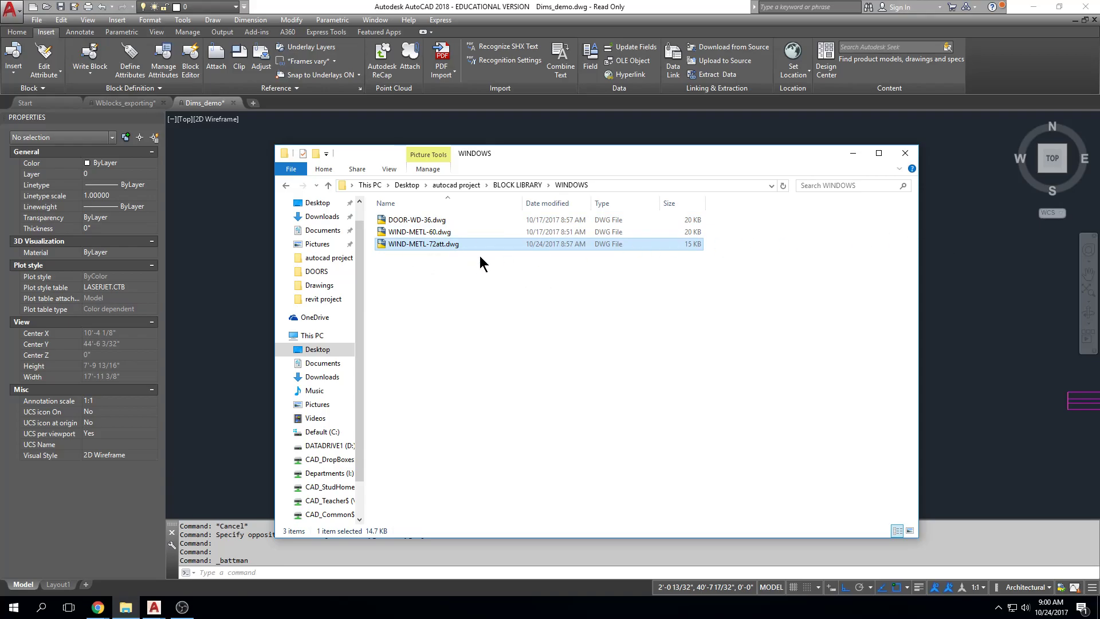
double_click(444, 246)
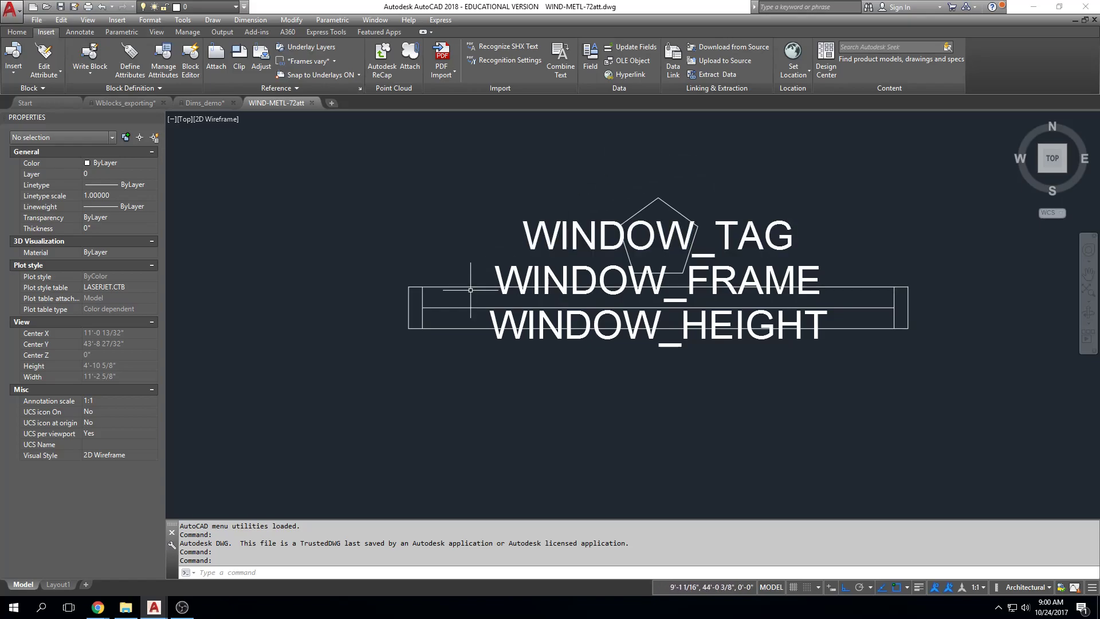
Step: Inspect the WINDOW_TAG attribute definition's properties in the window block file, and return to the window block in the Dims_demo drawing
click(545, 225)
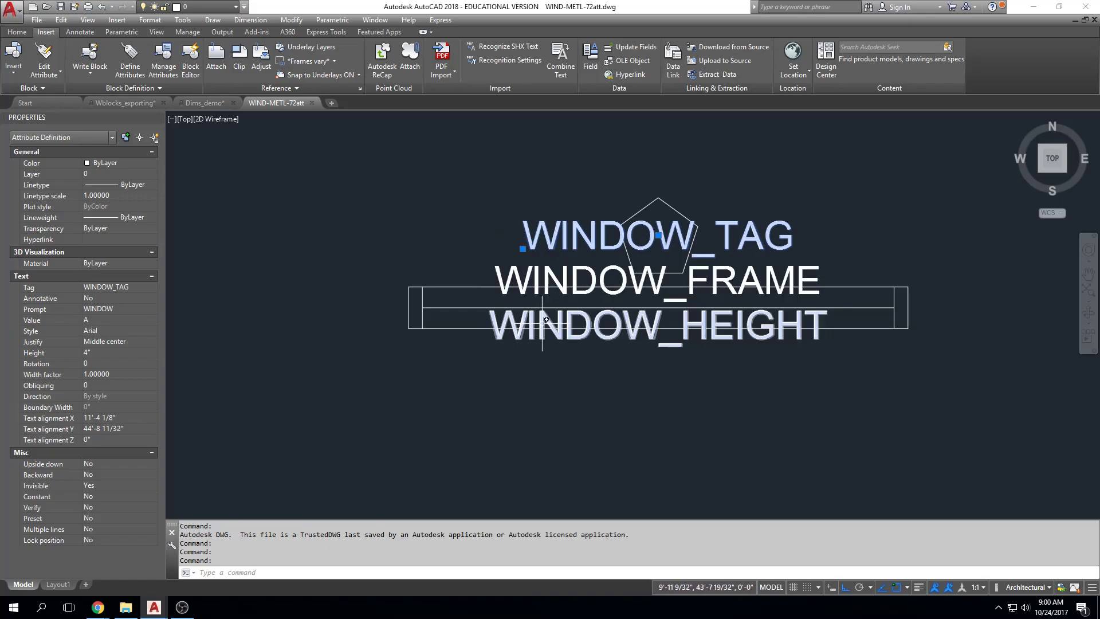
key(Escape)
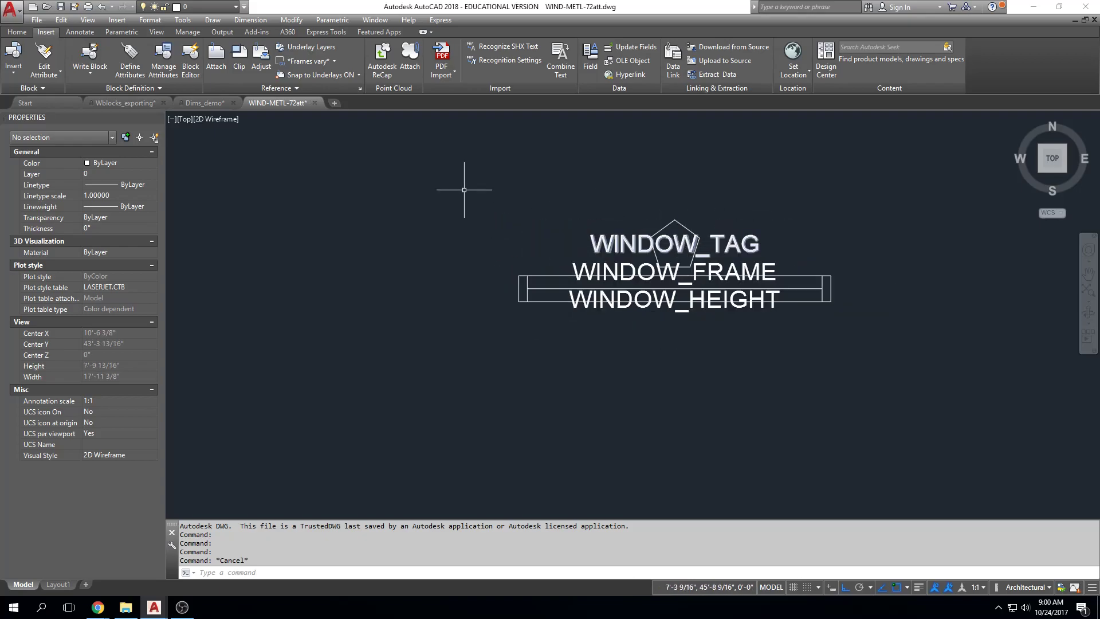
click(213, 106)
scroll(722, 275, down, 2)
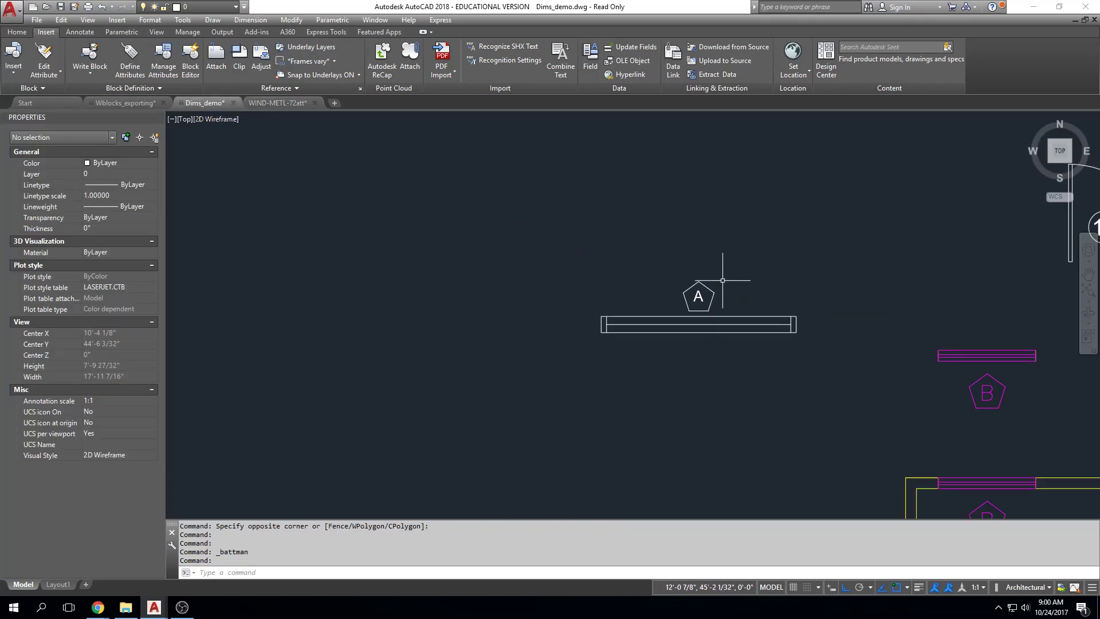
middle_drag(722, 276, 524, 280)
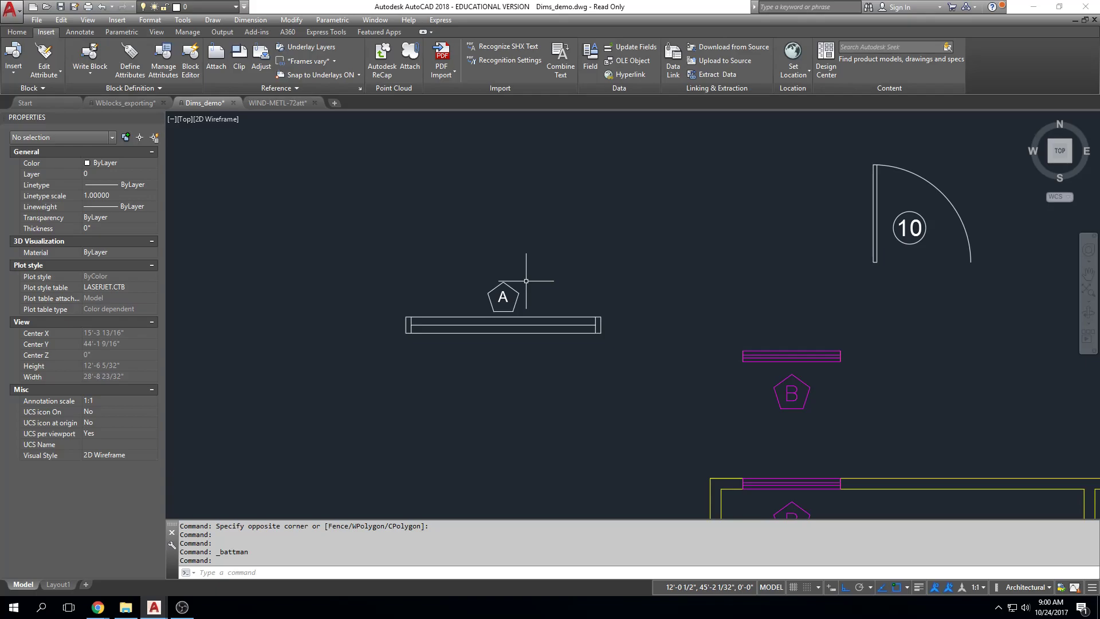
key(Escape)
key(Escape)
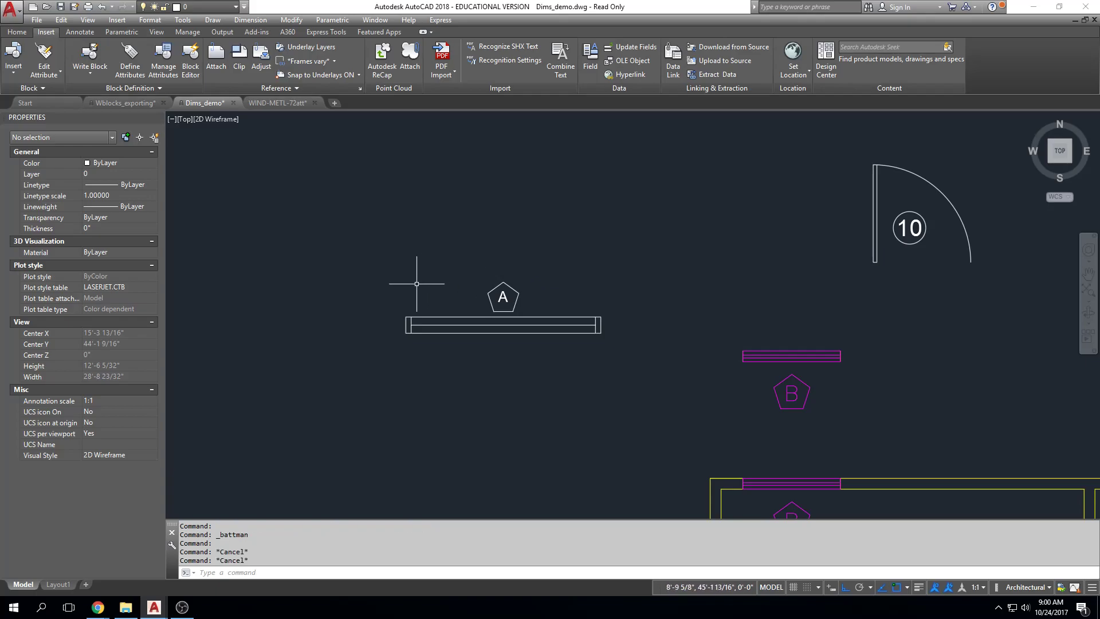
Step: Explode the inserted 6' window block tagged A into its geometry and attribute definitions
text(x)
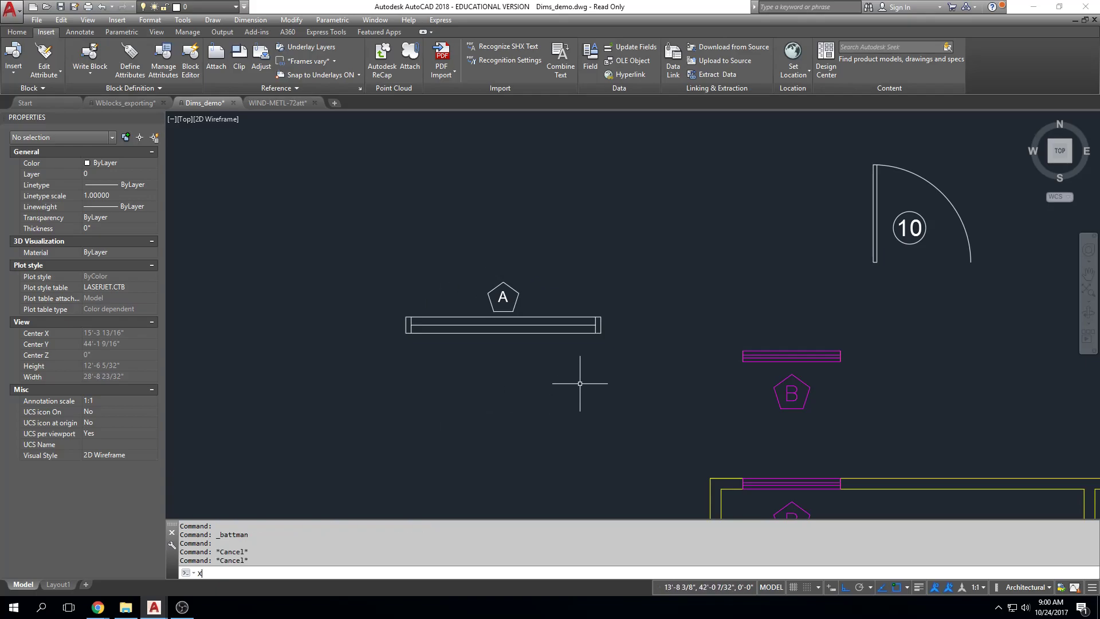
key(Return)
click(641, 252)
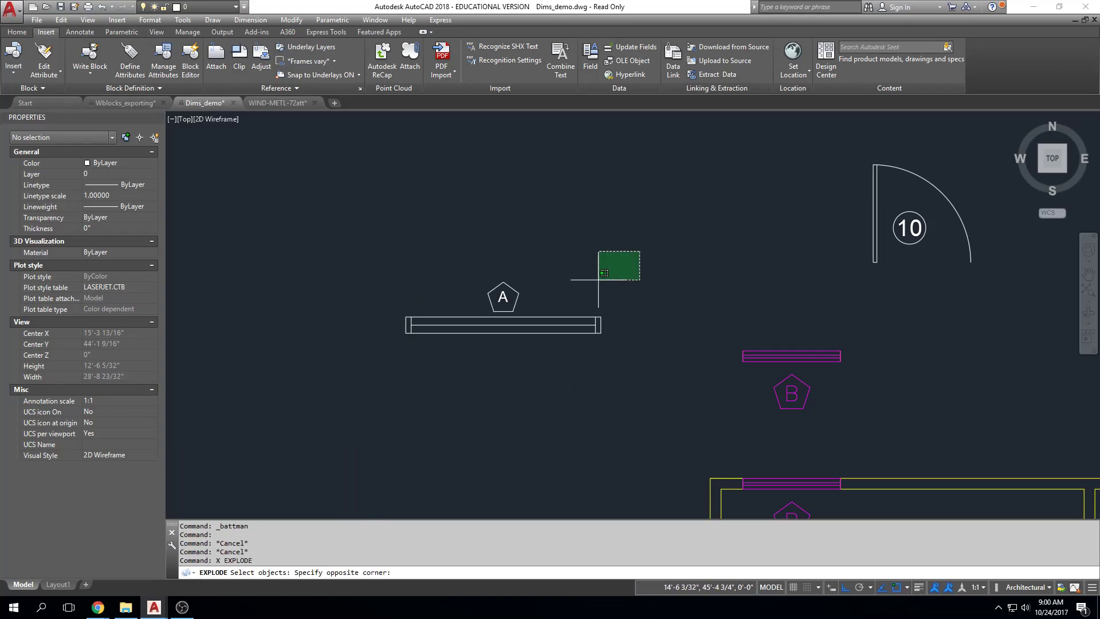
click(364, 368)
key(Return)
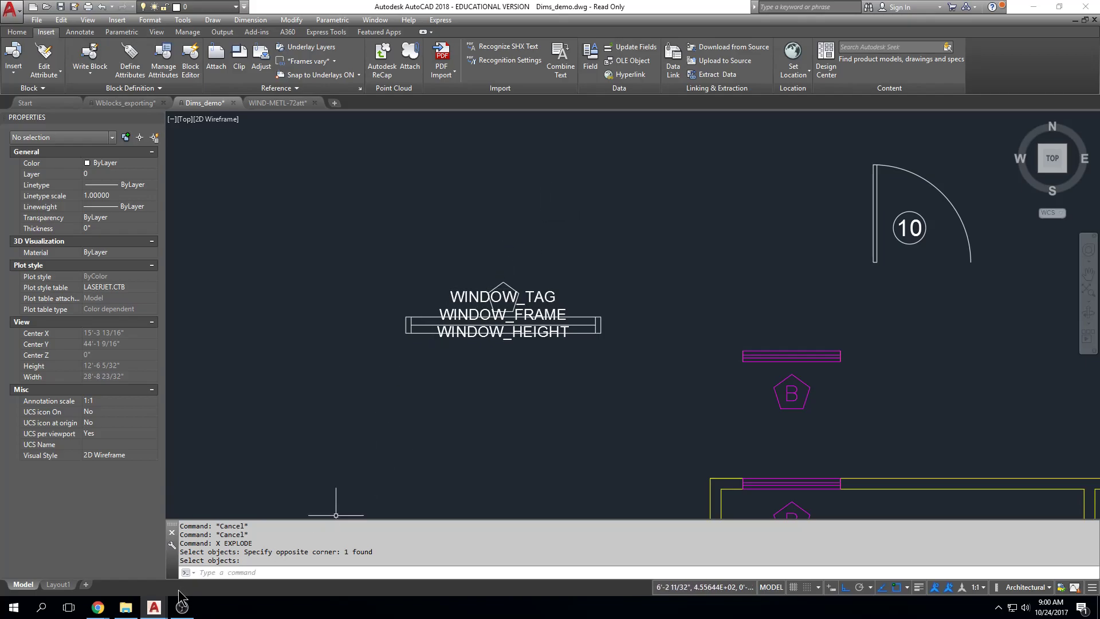
Step: Switch to Chrome and open the 20_Doors_Wind_Furn assignment from the ARCH-1310-402-F17 course's assignments
click(98, 607)
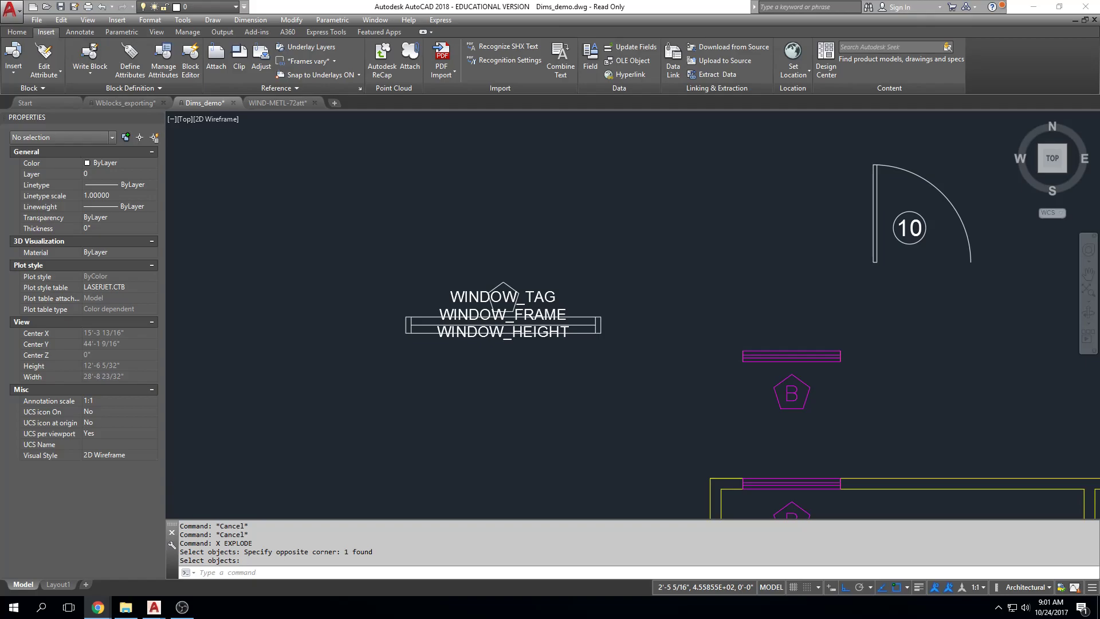
drag(1099, 7, 578, 1)
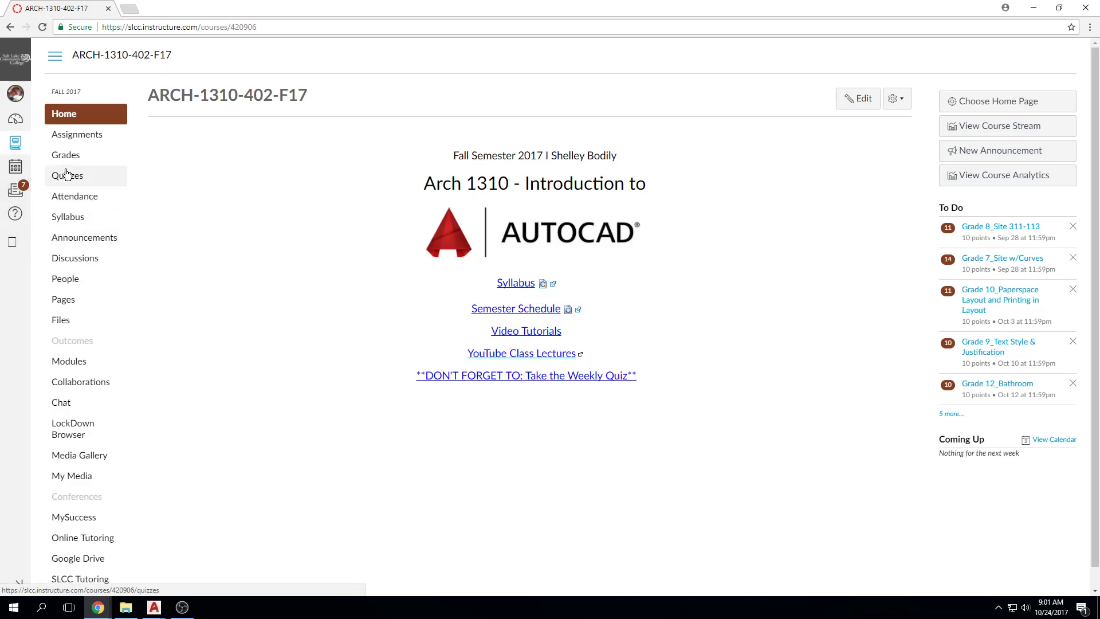
click(69, 136)
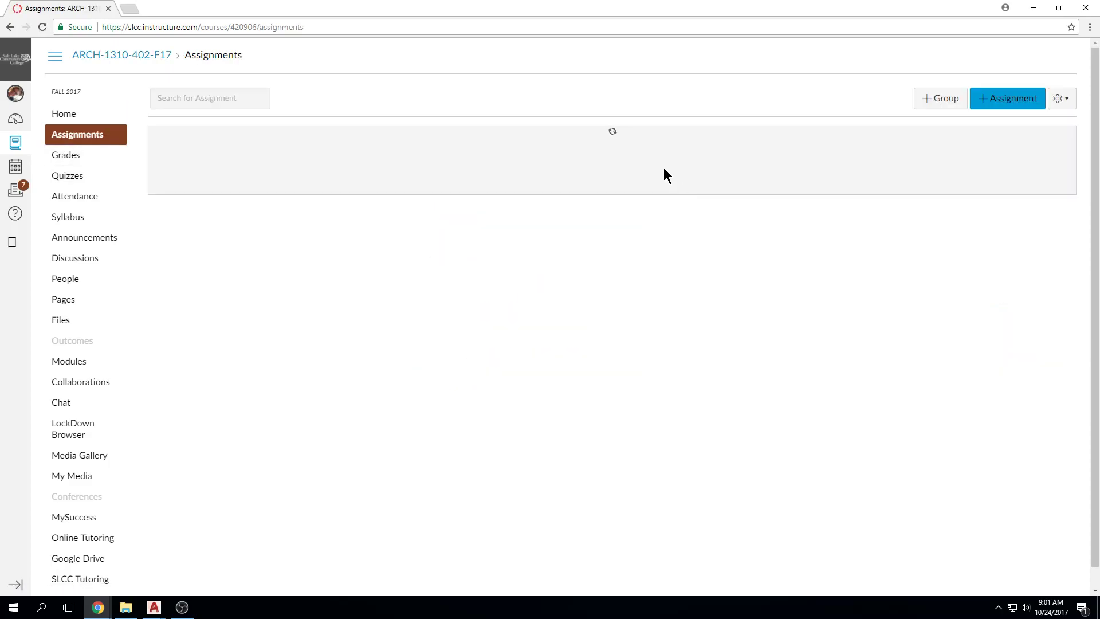
scroll(545, 342, down, 2)
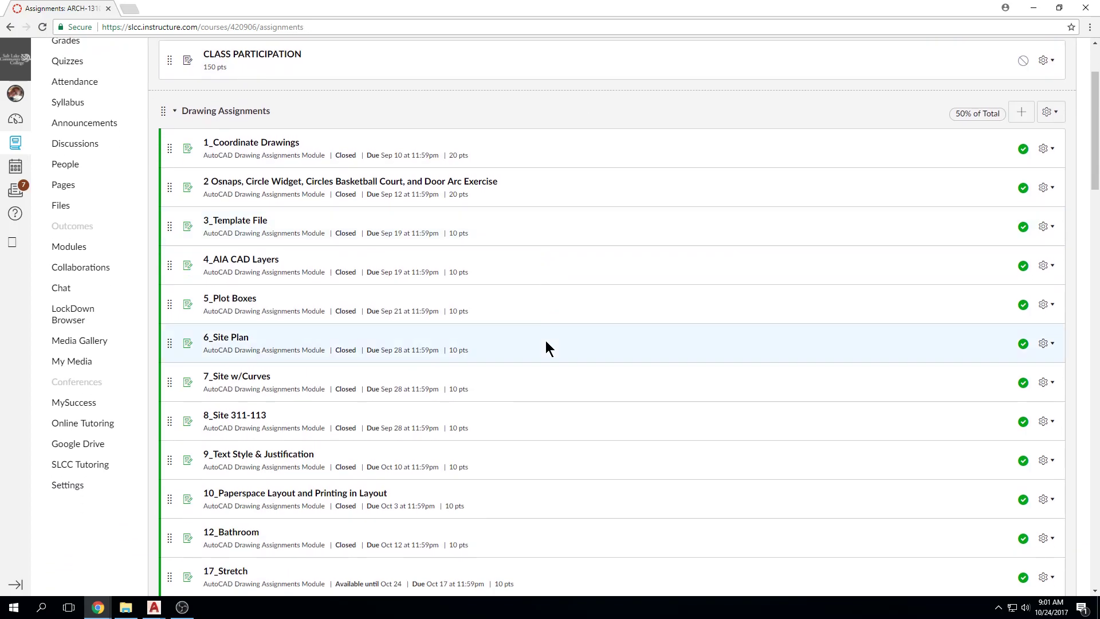
scroll(546, 343, down, 8)
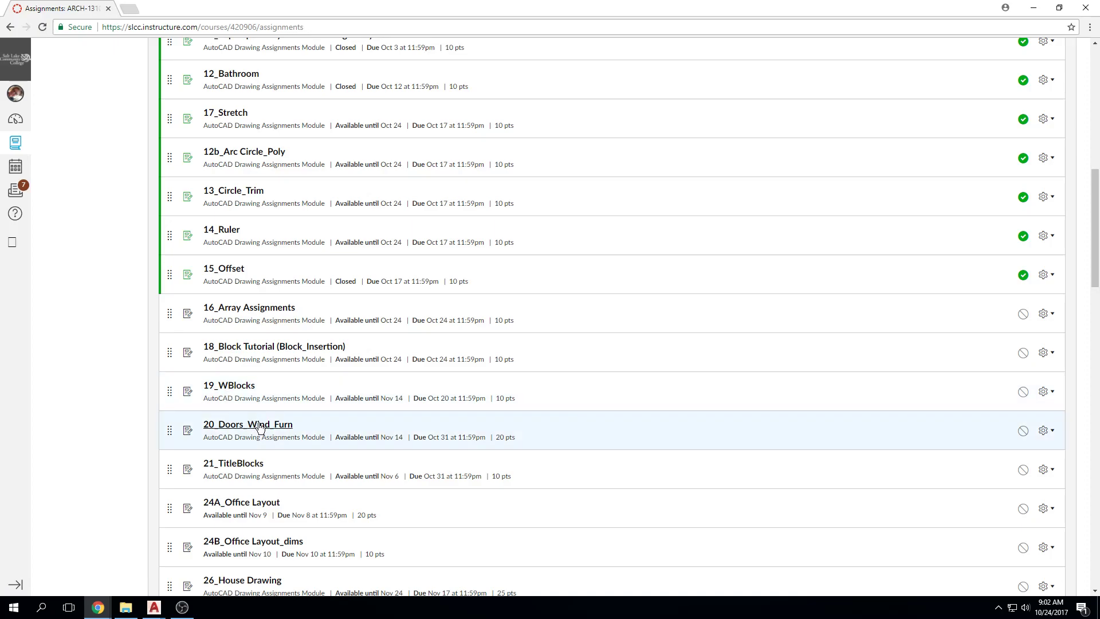
click(235, 429)
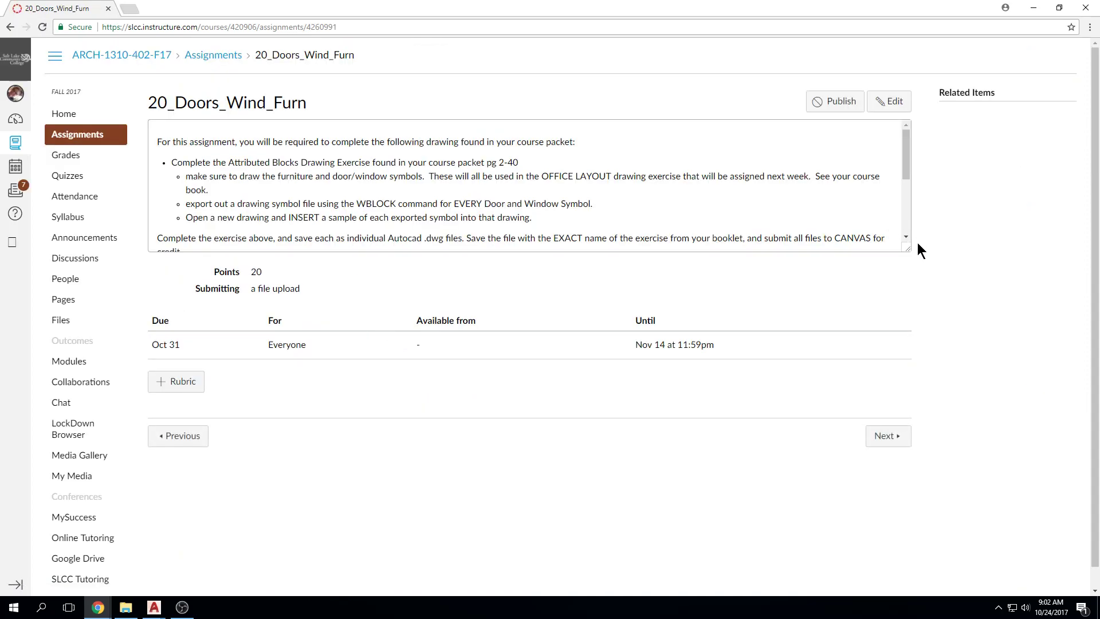
Step: Enlarge the assignment description, open its attributed blocks.pdf, and examine the instructions and the sample page of door and window blocks
drag(907, 246, 921, 360)
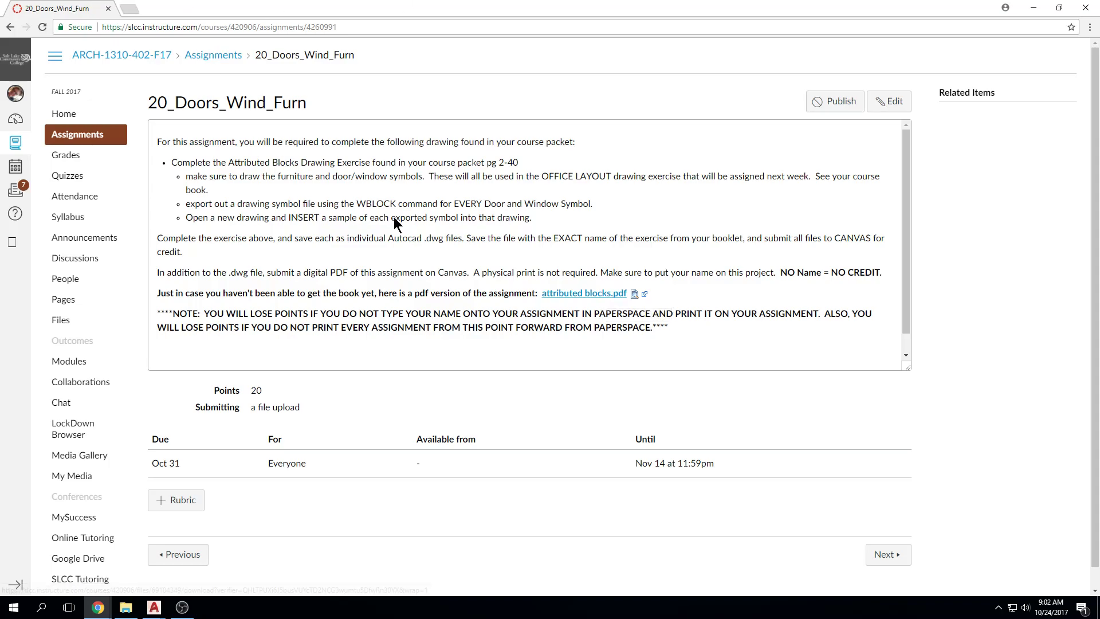
click(590, 293)
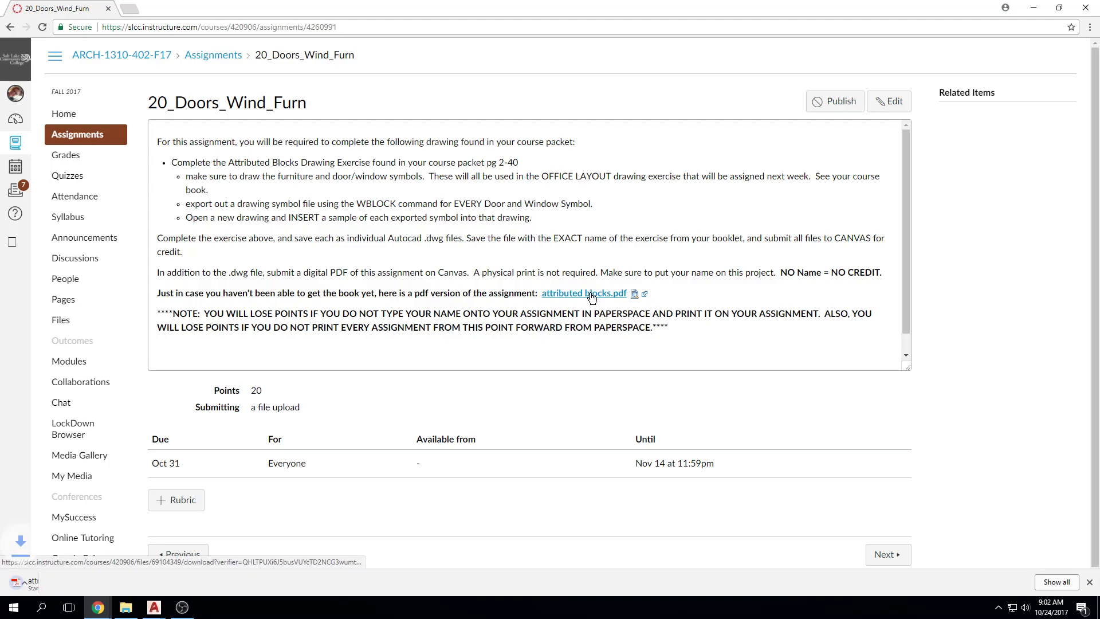
click(25, 582)
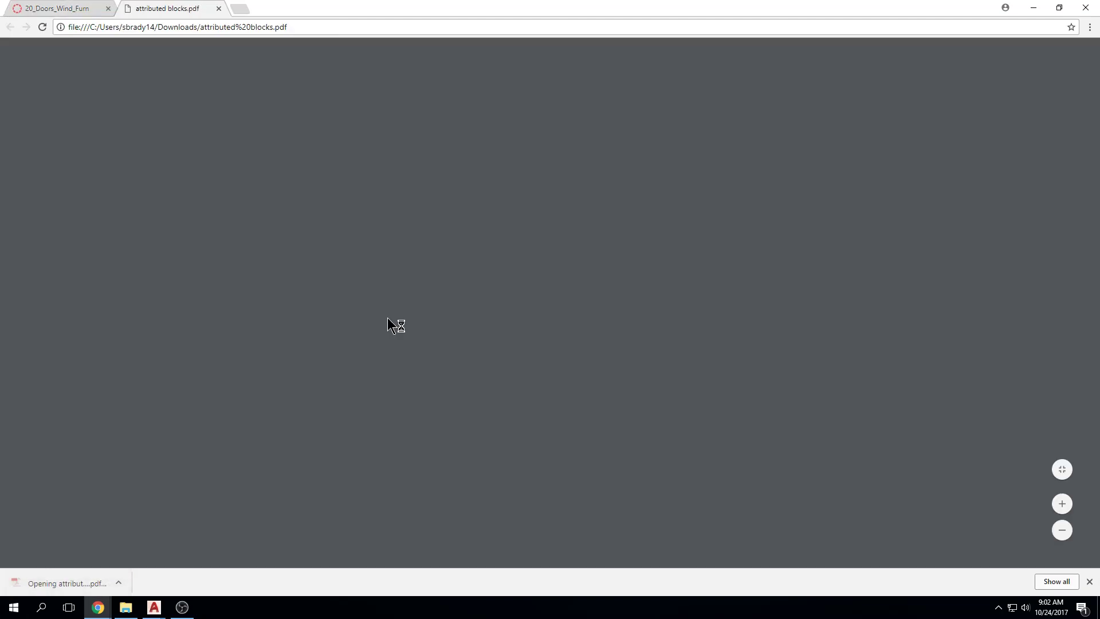
scroll(530, 115, down, 10)
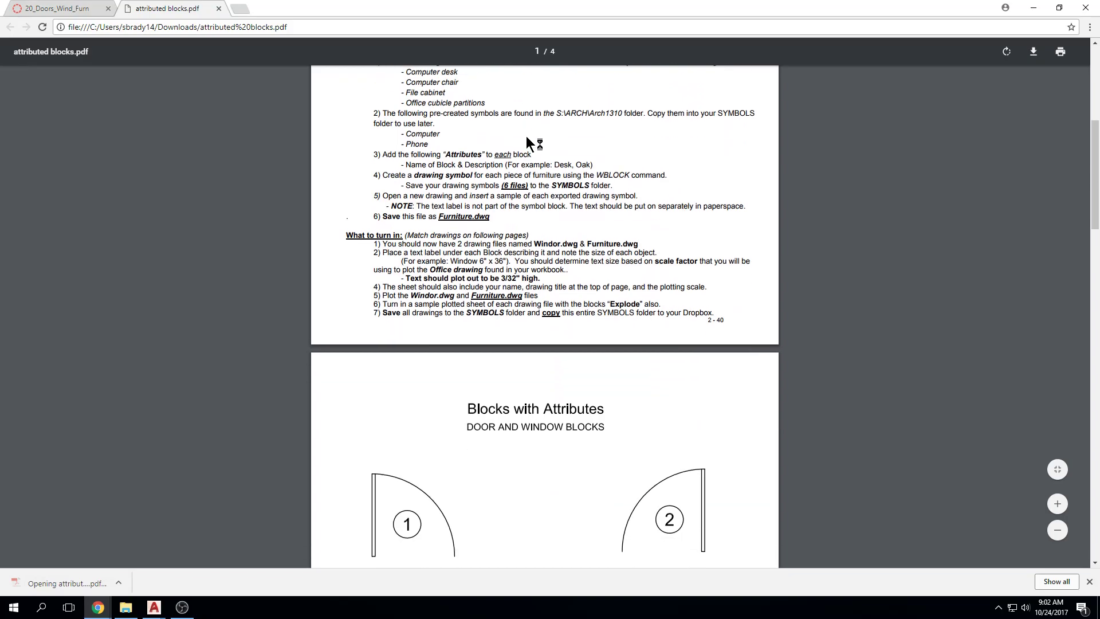
scroll(529, 155, up, 8)
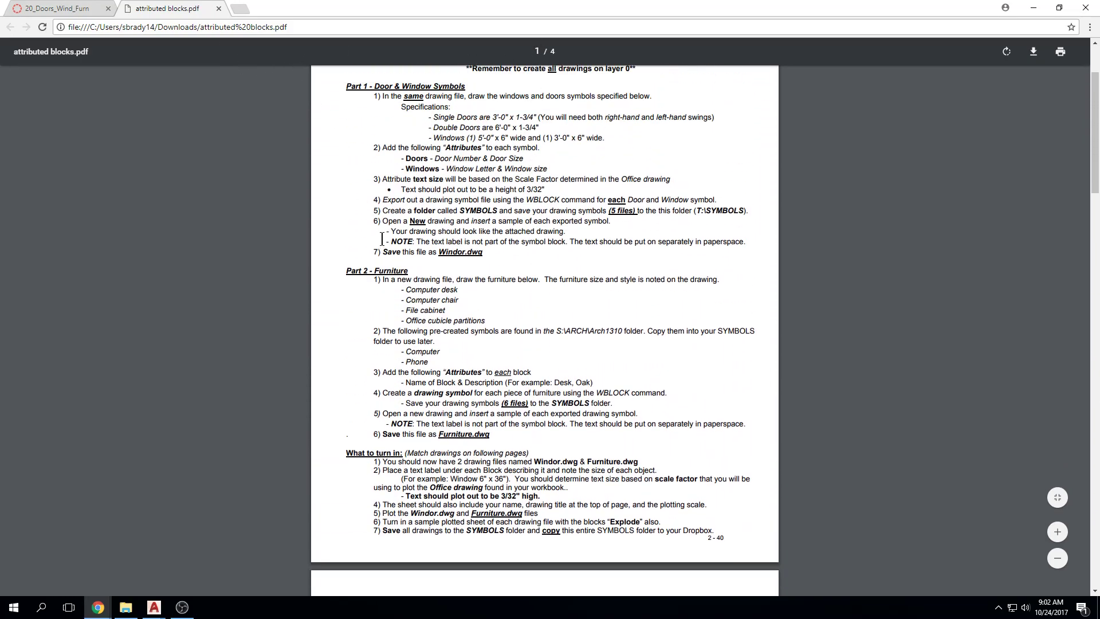
scroll(389, 263, down, 5)
scroll(390, 263, down, 4)
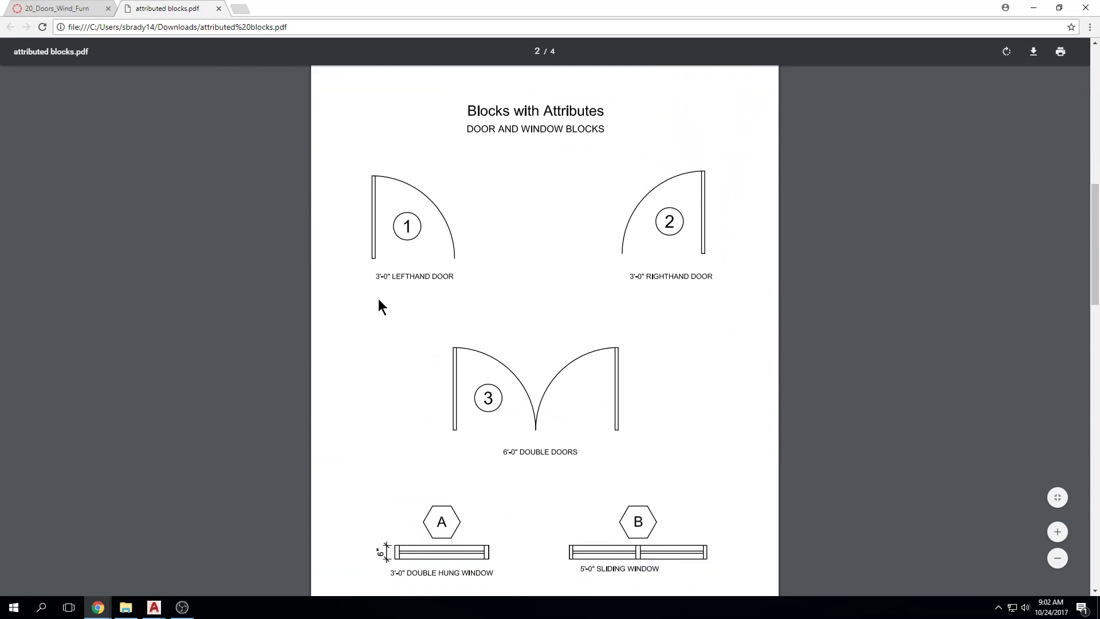